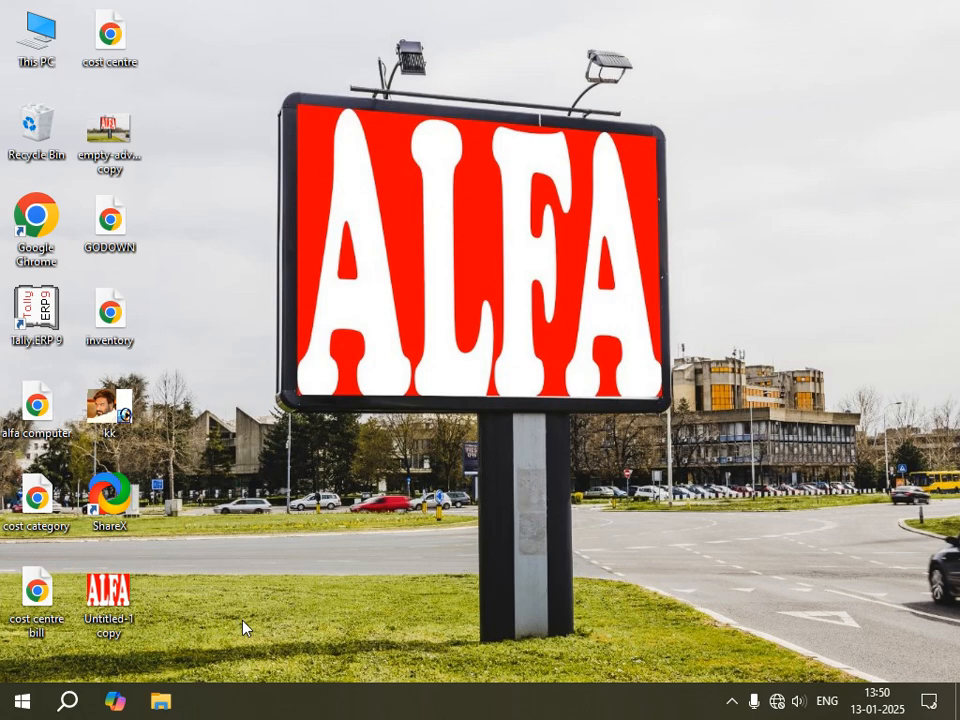
- Launch Adobe PageMaker 7.0 by running PM70, and dismiss the Templates window
key(super+r)
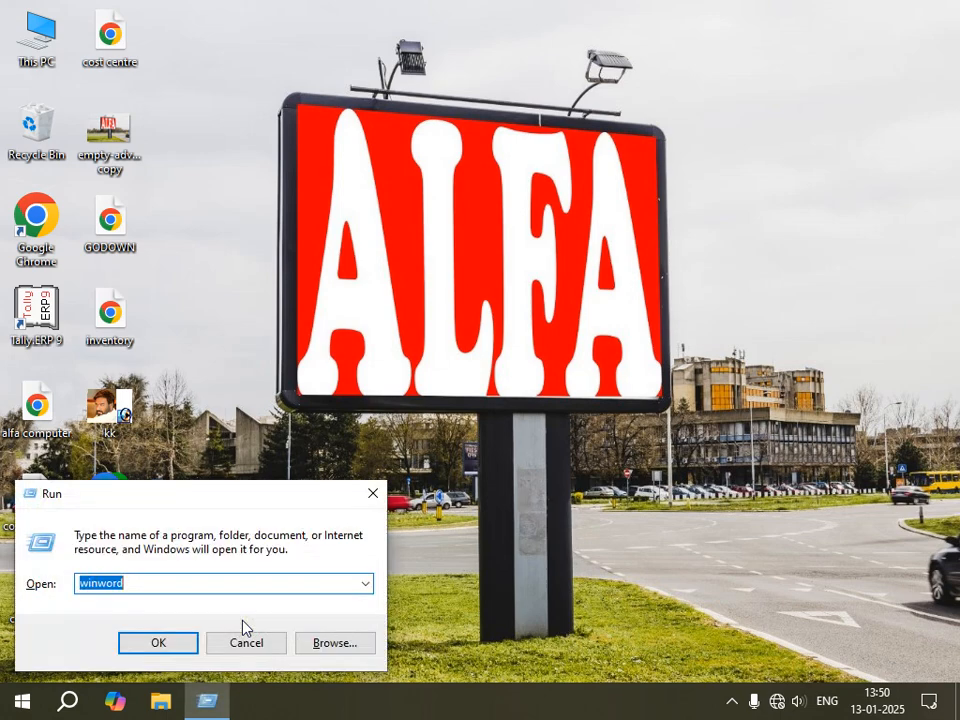
text(PM70)
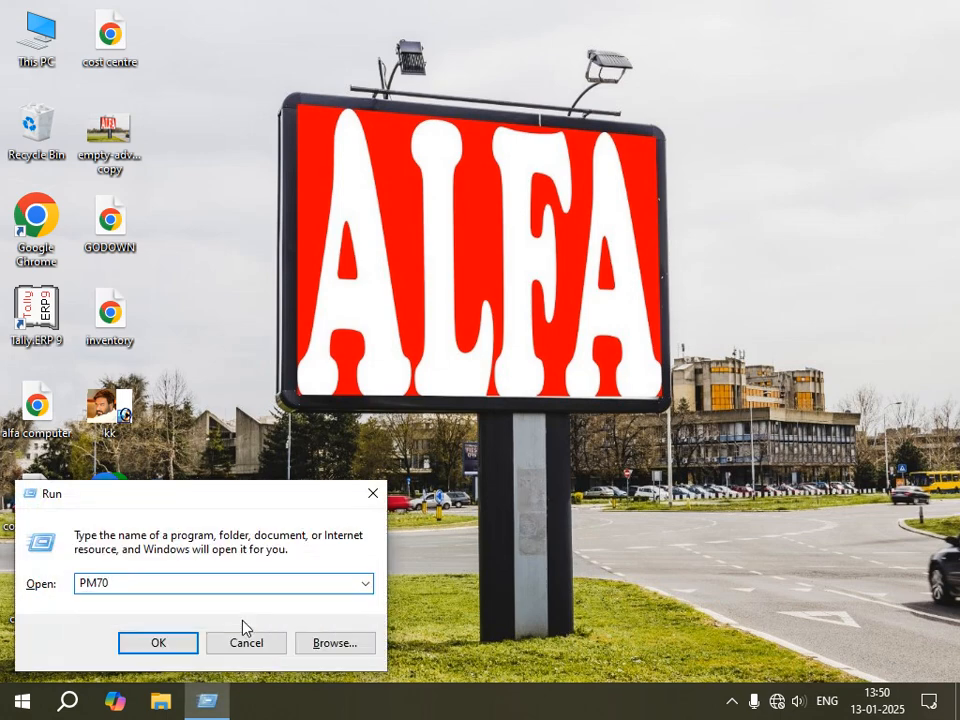
key(Return)
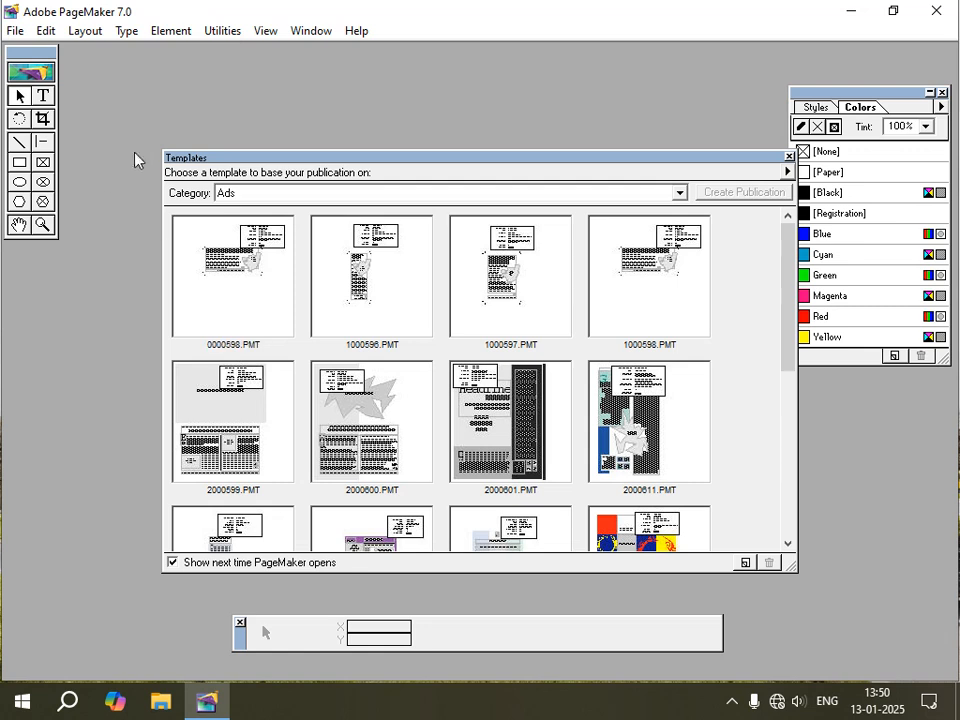
click(789, 158)
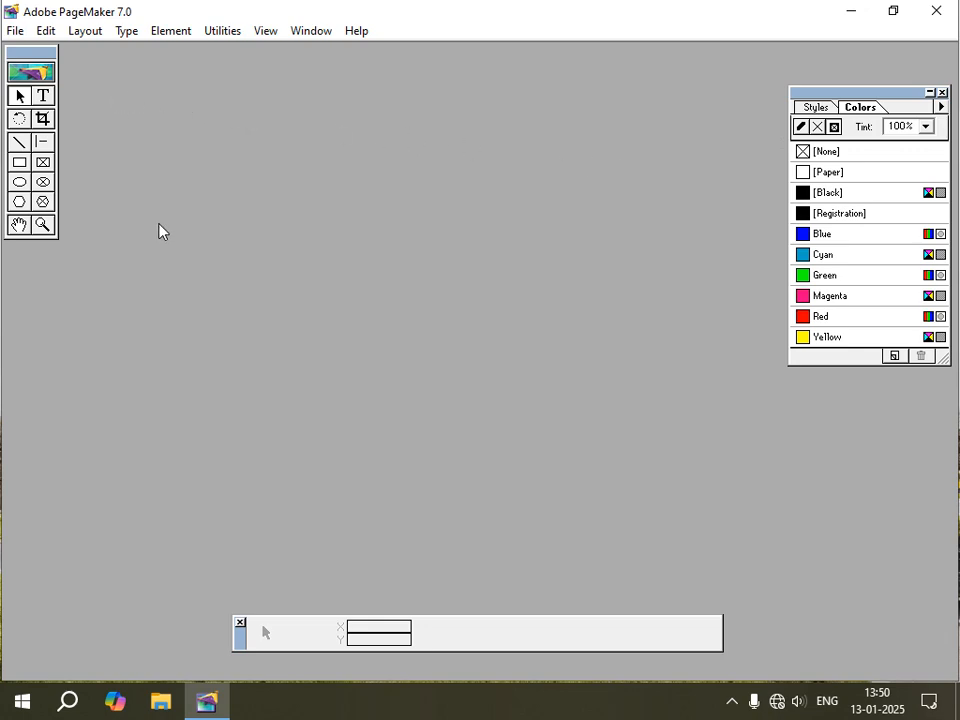
- Create a new publication with A4 page size and Wide orientation
click(14, 31)
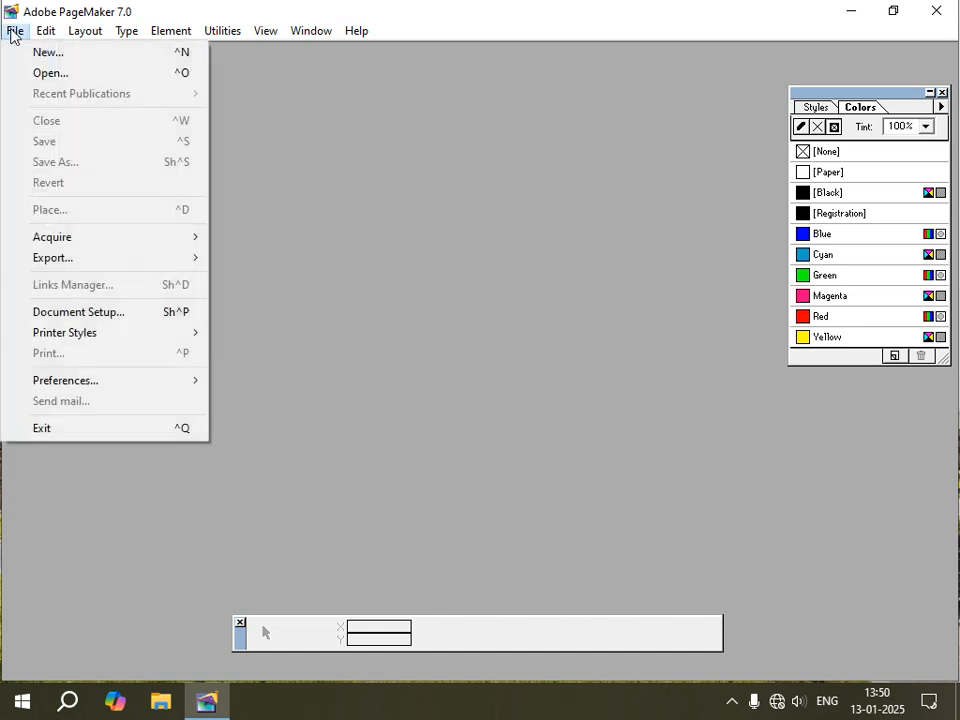
click(66, 62)
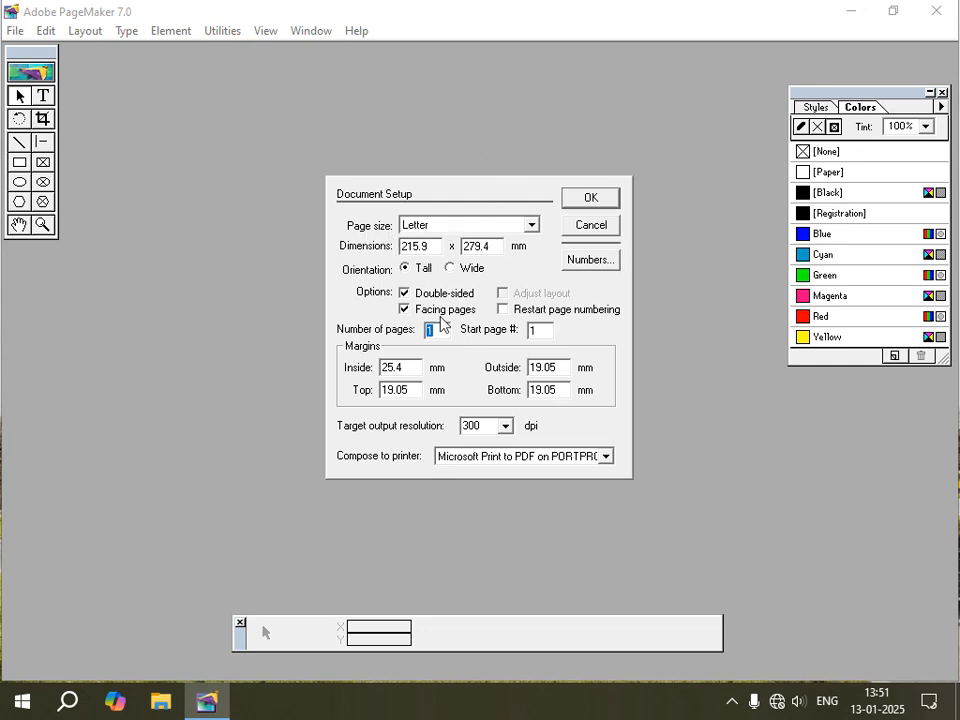
click(533, 226)
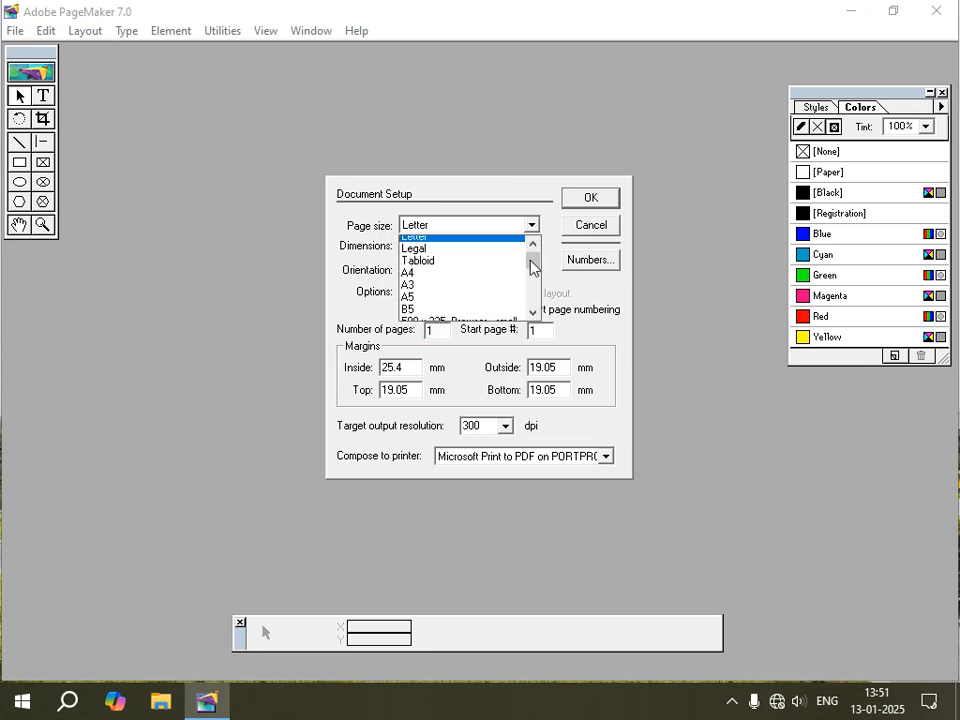
mouse_move(533, 267)
mouse_down()
mouse_move(531, 300)
mouse_move(527, 243)
mouse_up()
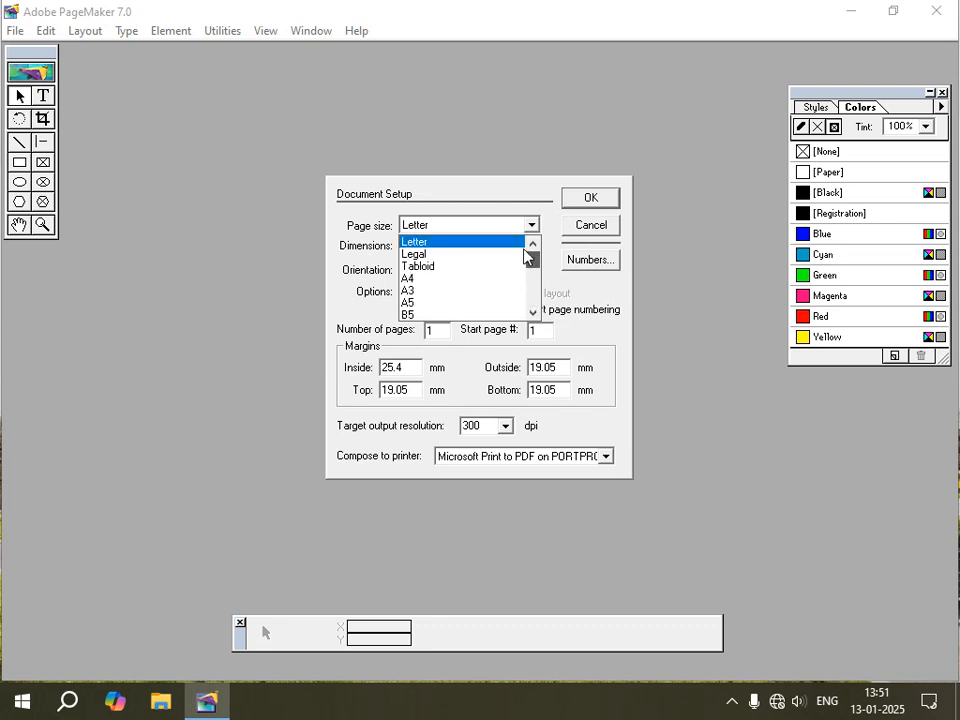
click(444, 288)
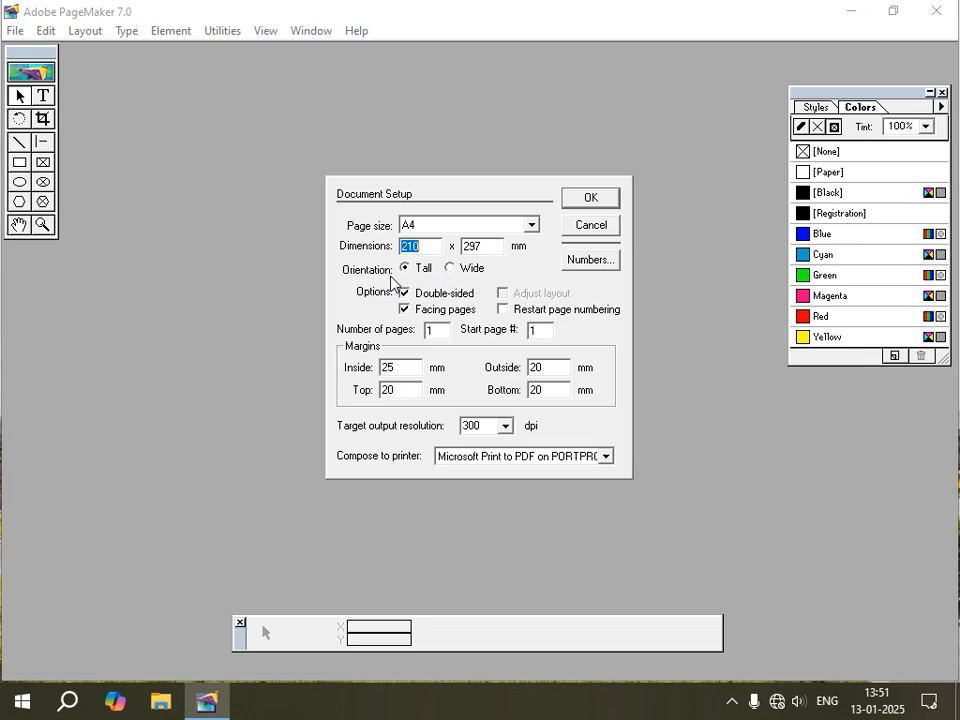
click(458, 268)
click(426, 269)
click(450, 270)
click(588, 199)
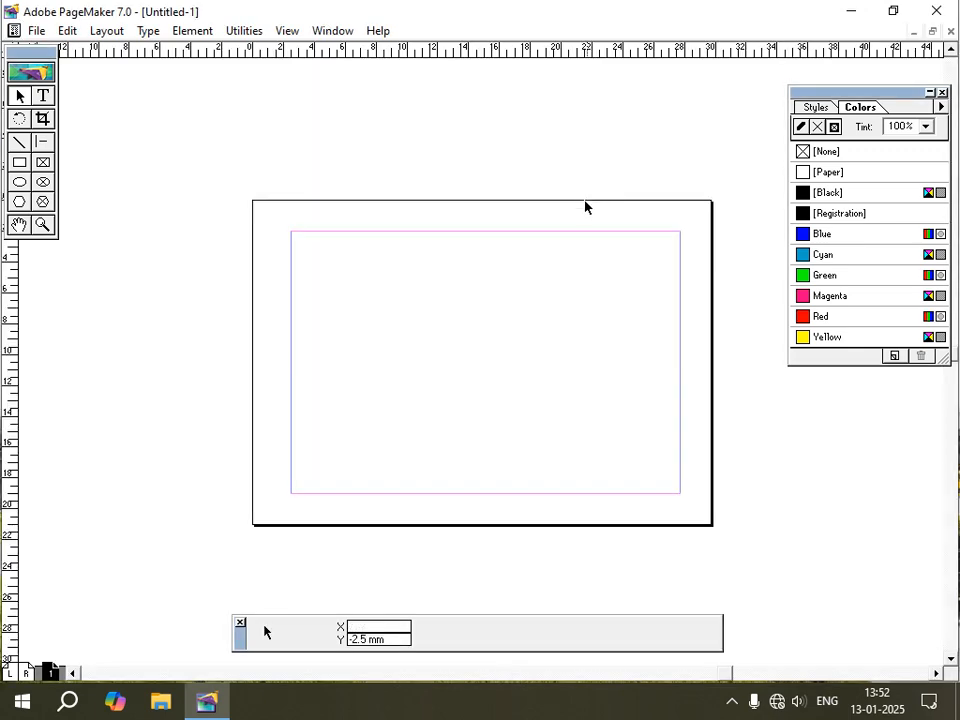
- Change the publication's page orientation to Tall in the document setup
click(36, 32)
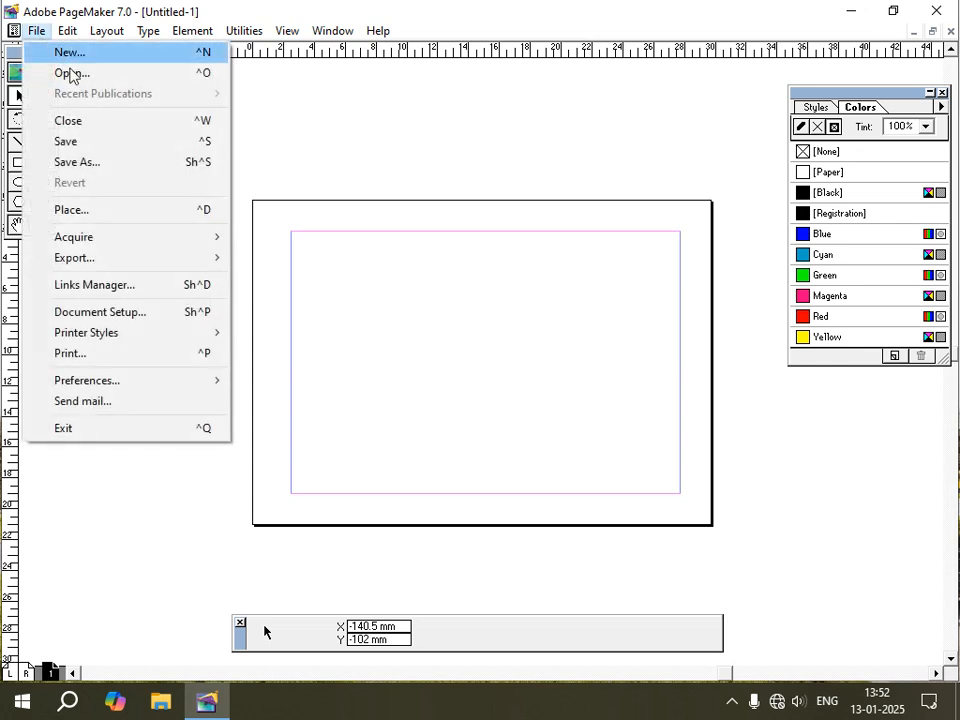
click(185, 308)
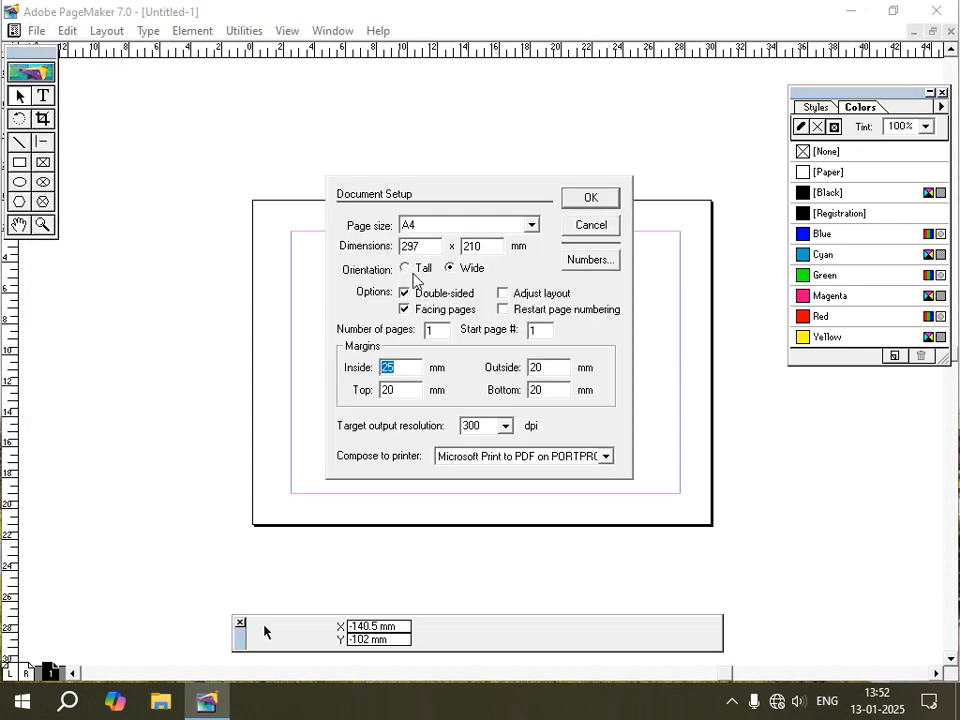
click(405, 268)
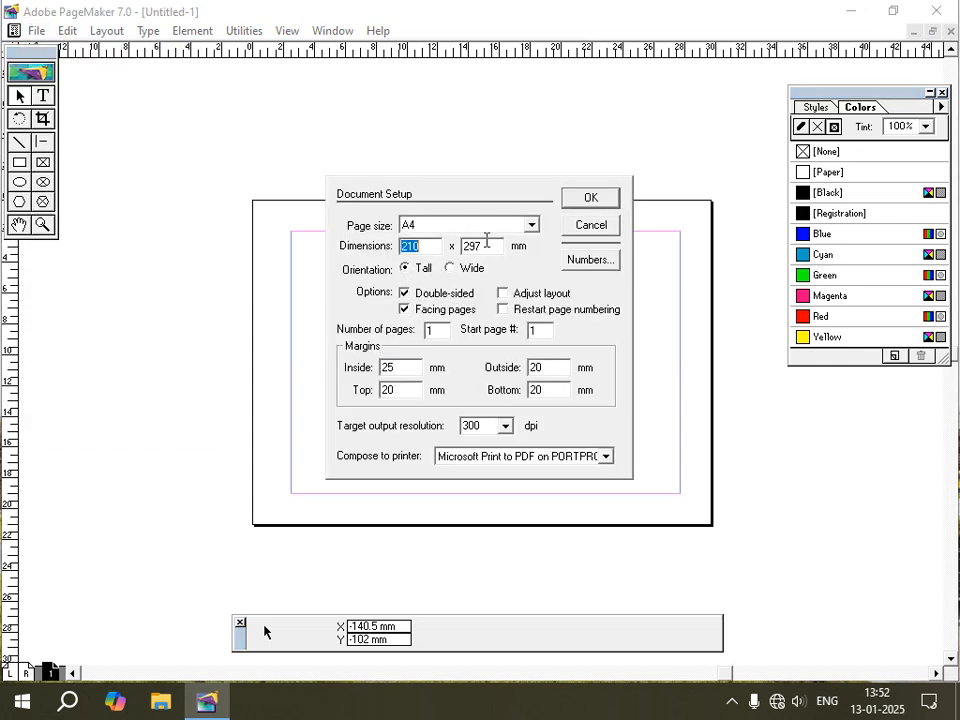
click(583, 198)
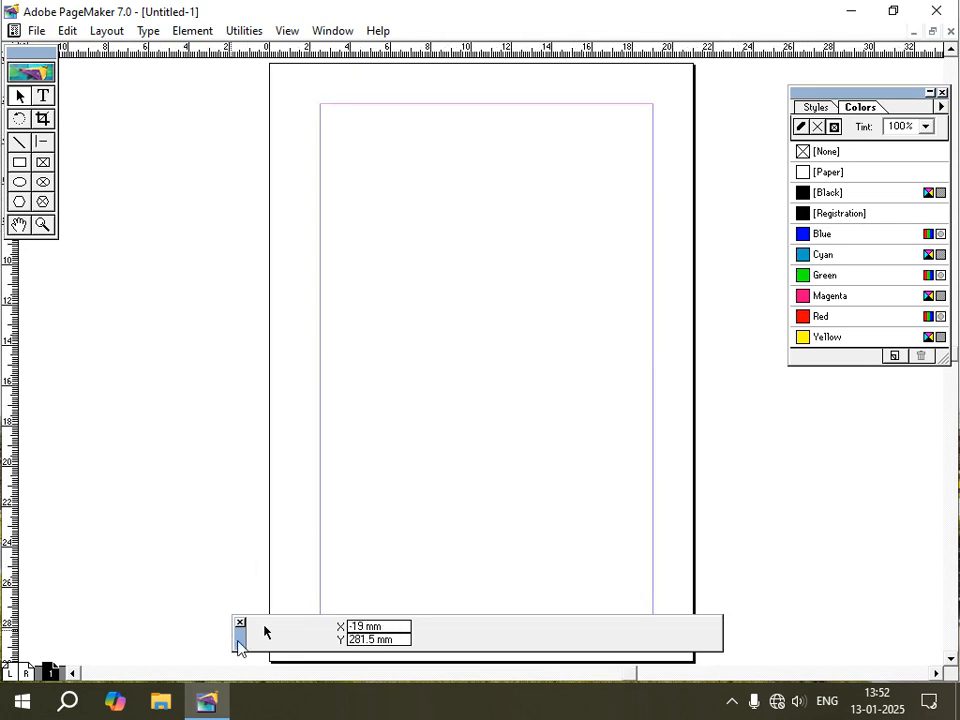
- Shift the control palette, the Colors palette and the toolbox slightly from their current positions around the page
drag(241, 650, 242, 657)
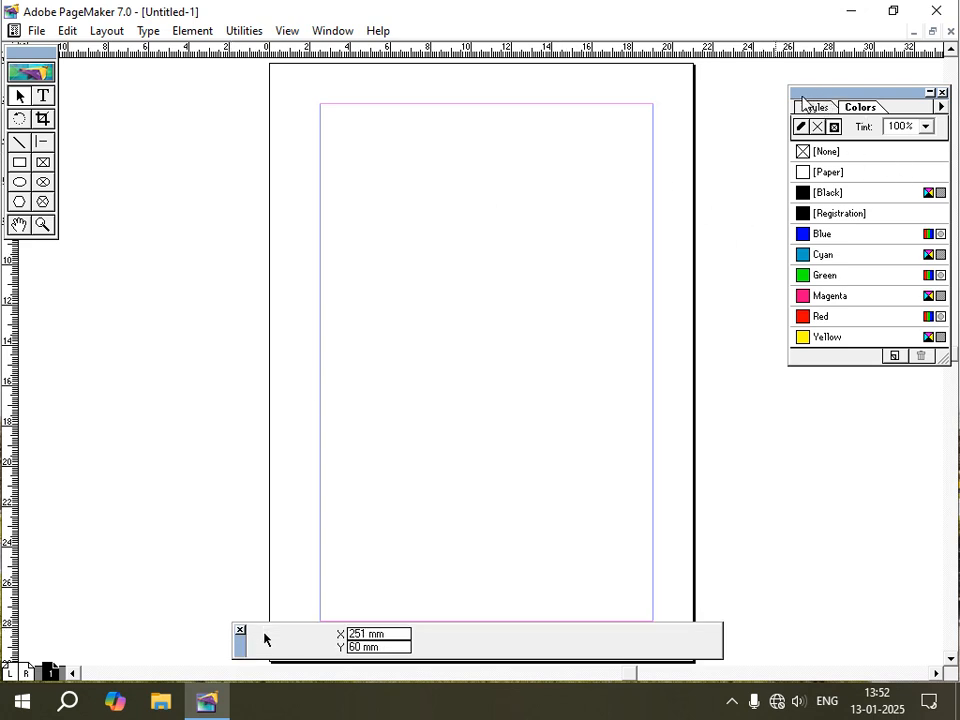
mouse_move(851, 95)
mouse_down()
mouse_move(813, 99)
mouse_move(841, 96)
mouse_up()
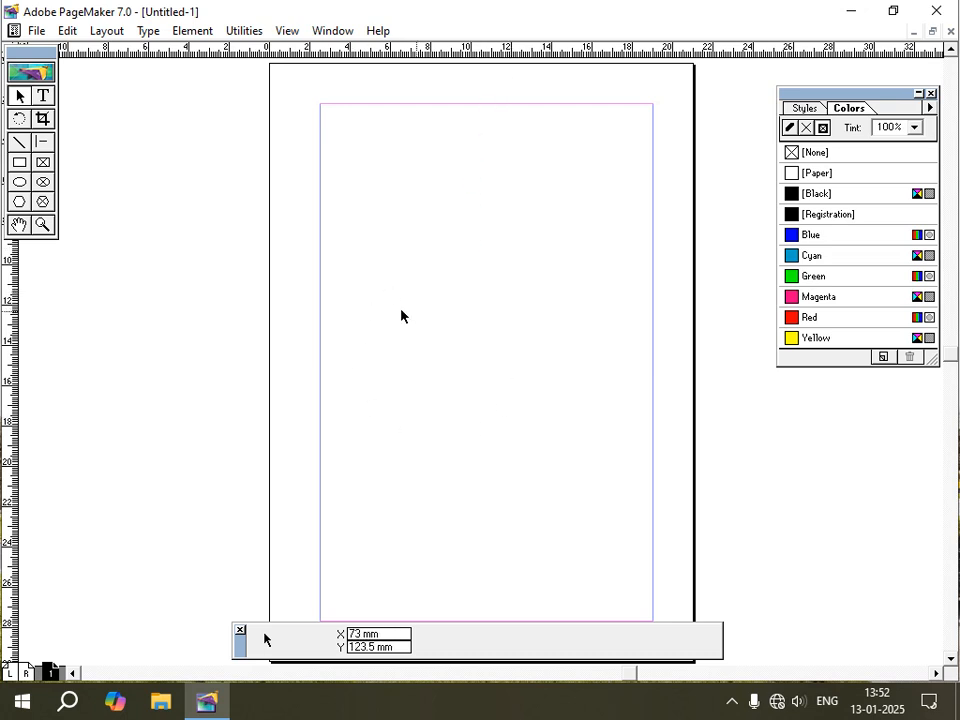
click(44, 97)
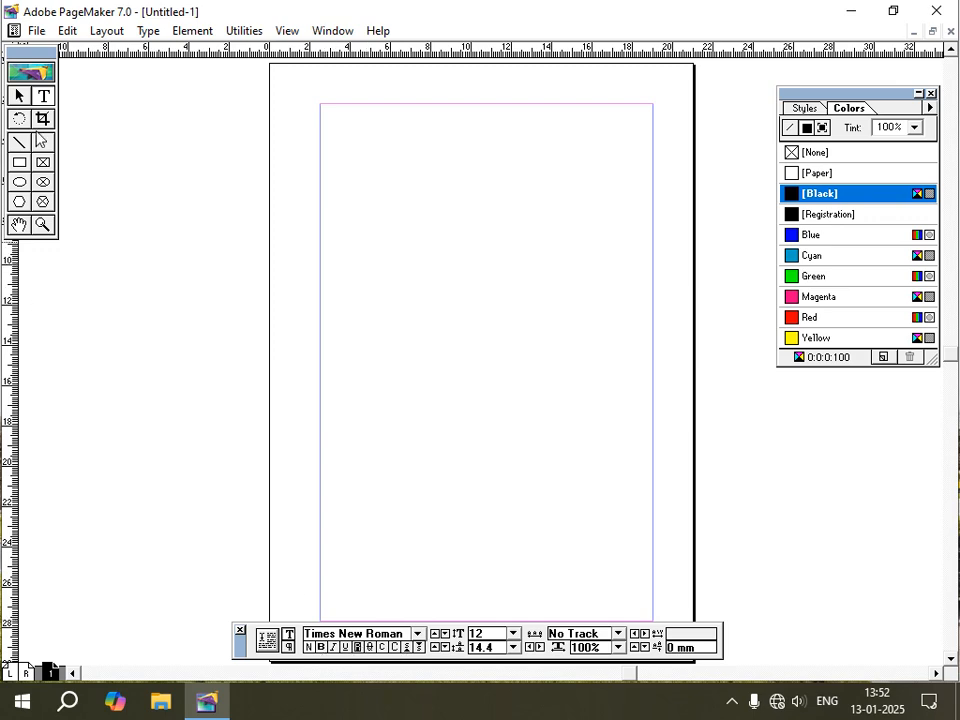
drag(23, 51, 20, 67)
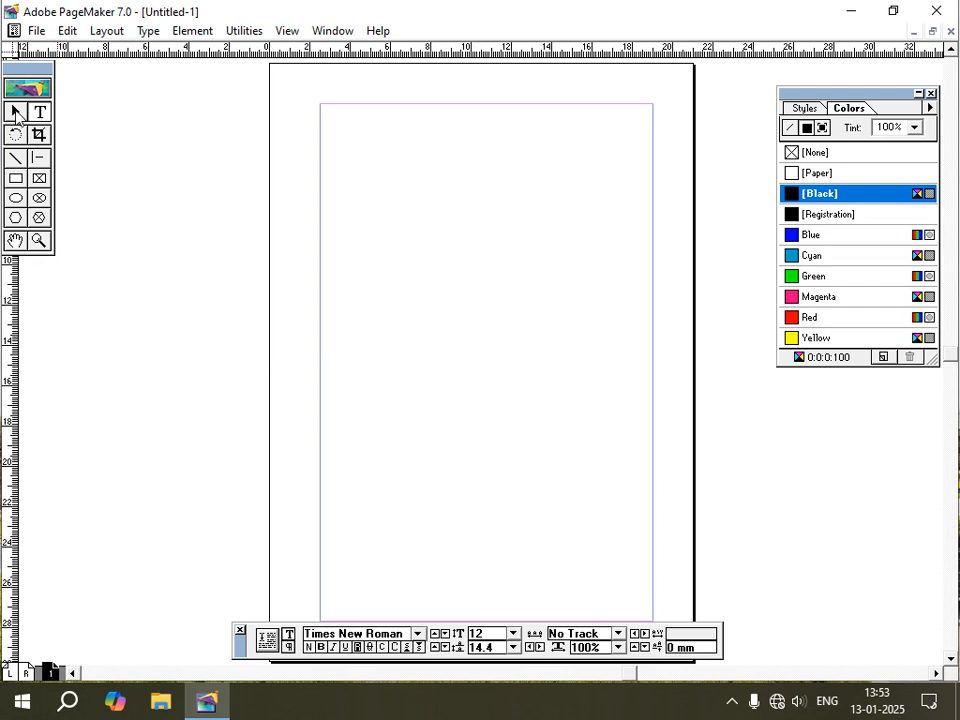
- Draw a rectangle about 111.5 mm wide and 115 mm high in the upper half of the page and colour its outline green
click(15, 180)
drag(345, 147, 569, 377)
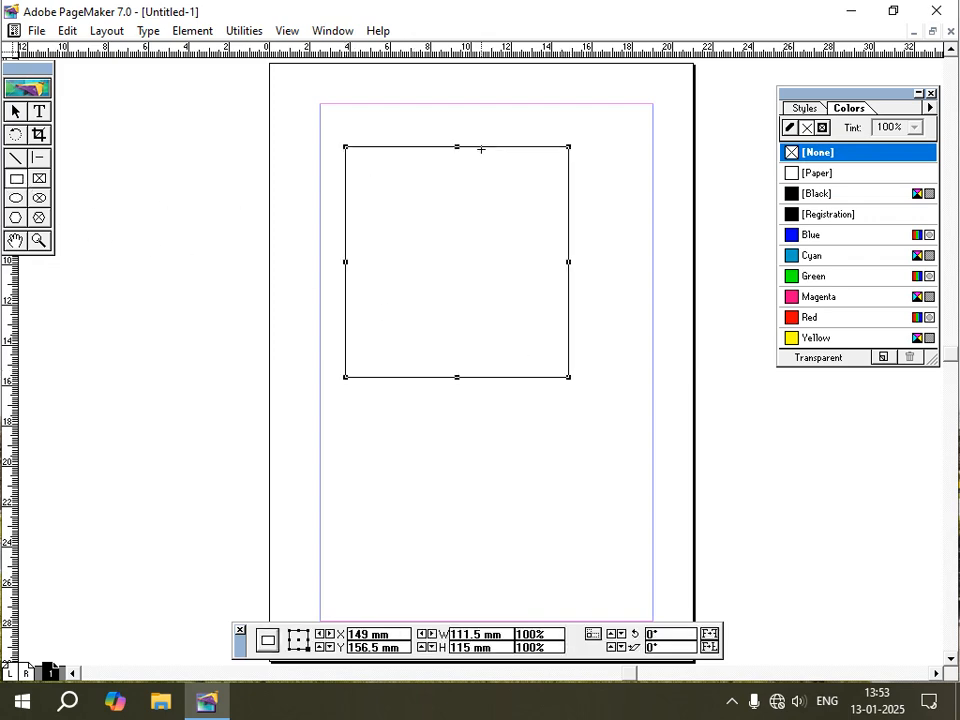
click(790, 128)
click(792, 317)
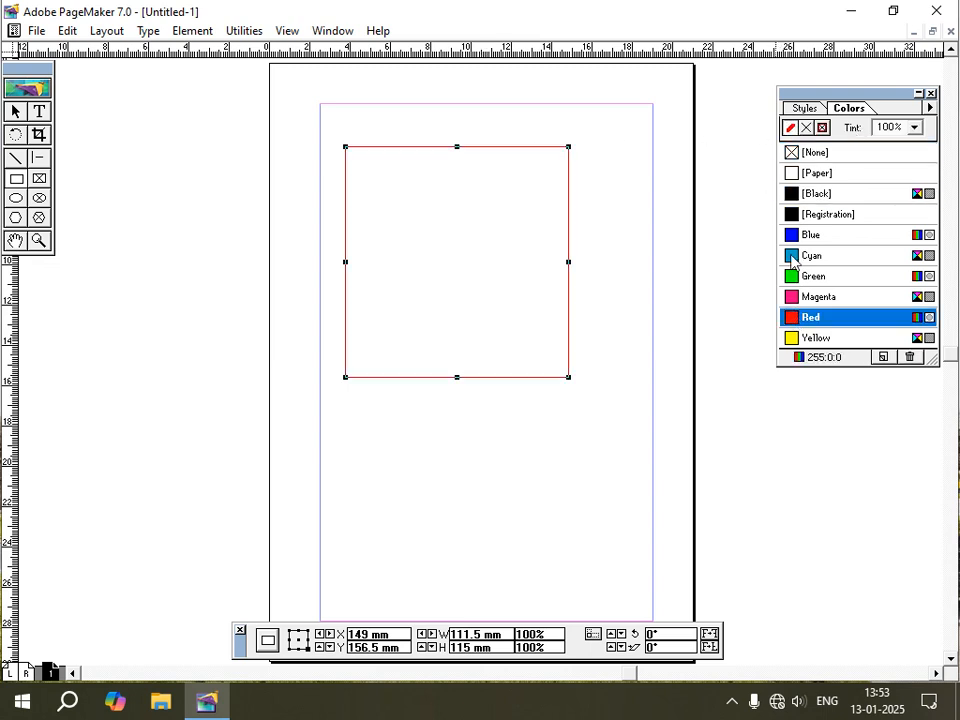
click(792, 277)
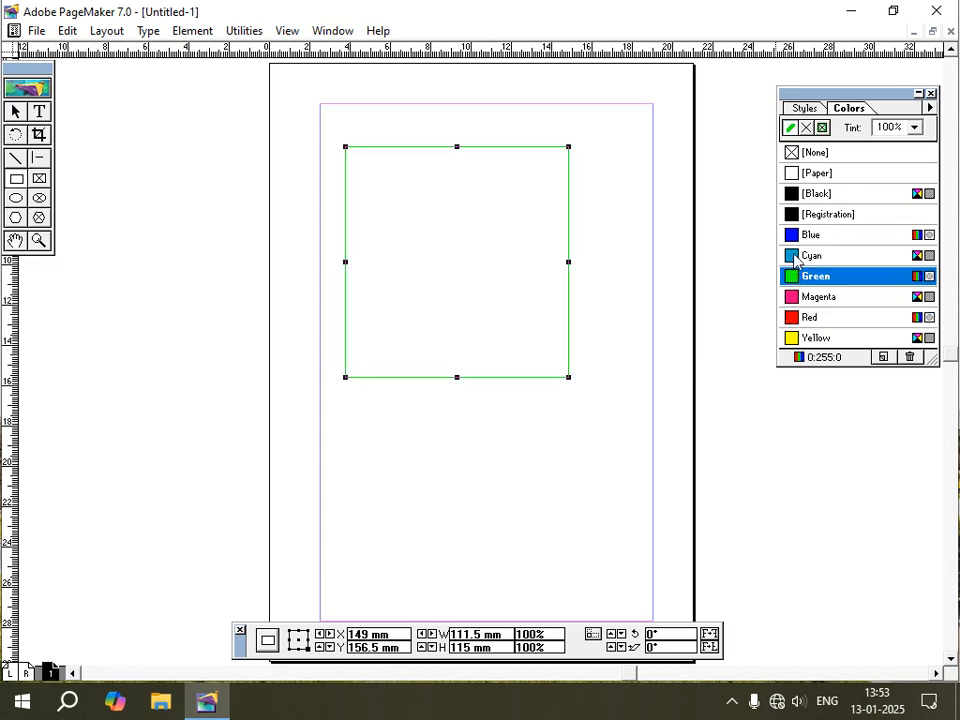
- Try several fill colours on the rectangle, starting with yellow and ending with green, and colour its outline red
click(808, 129)
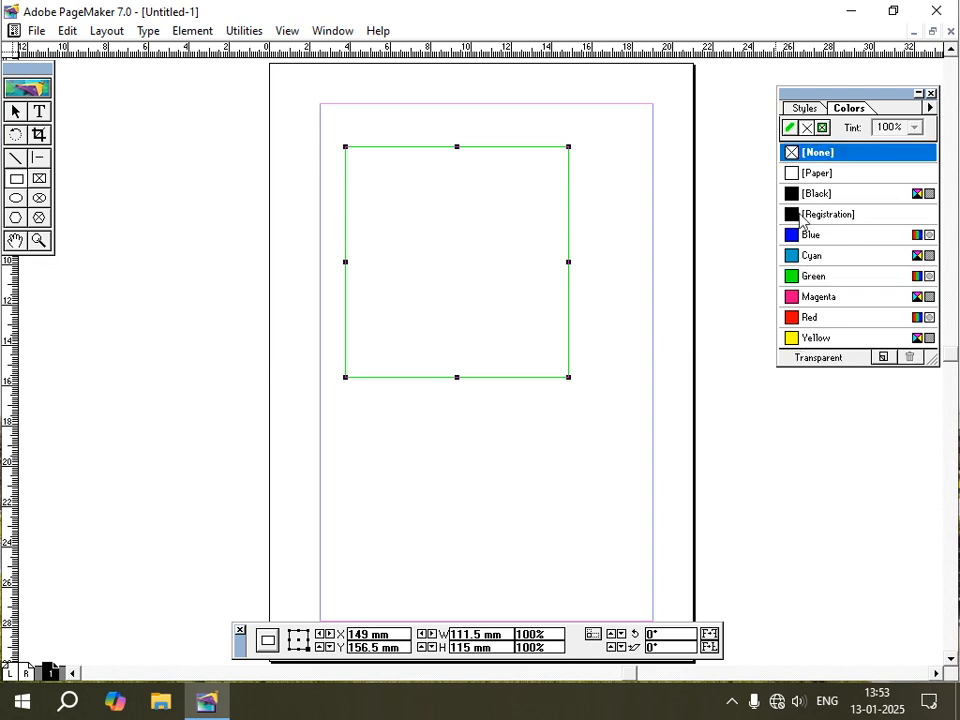
click(796, 338)
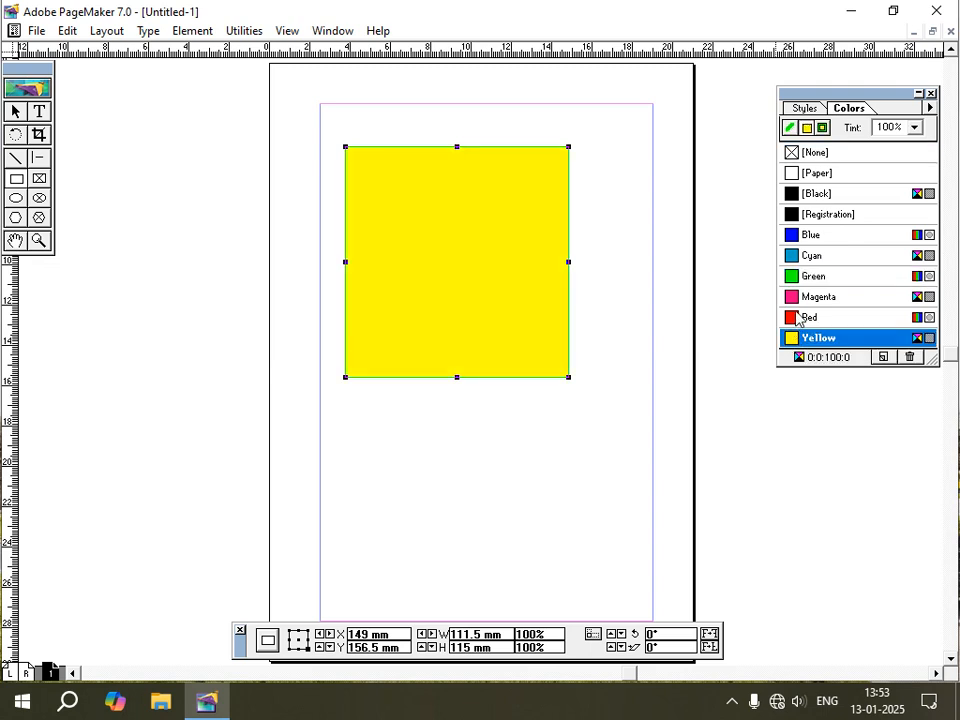
click(793, 317)
click(795, 296)
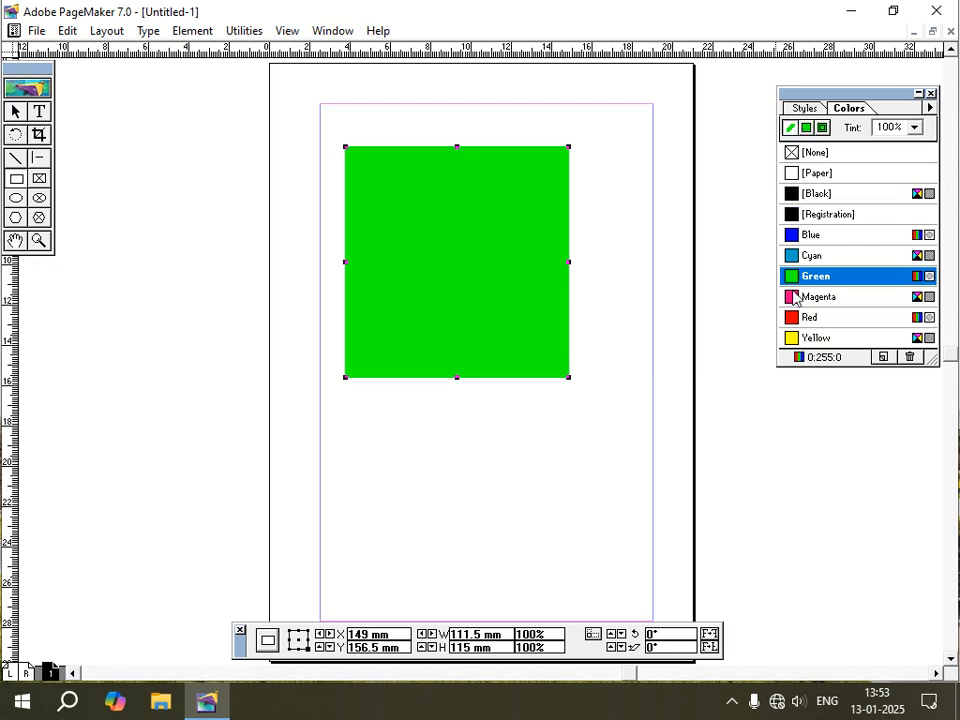
click(793, 325)
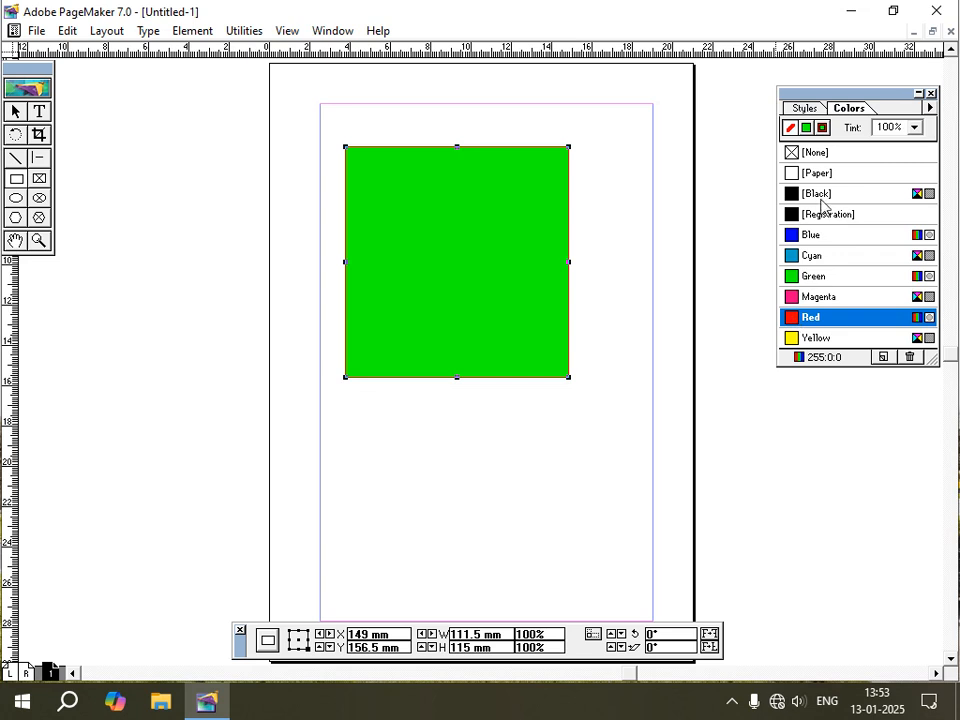
- Try green, yellow, blue, magenta and red on the rectangle's fill and outline together
click(823, 129)
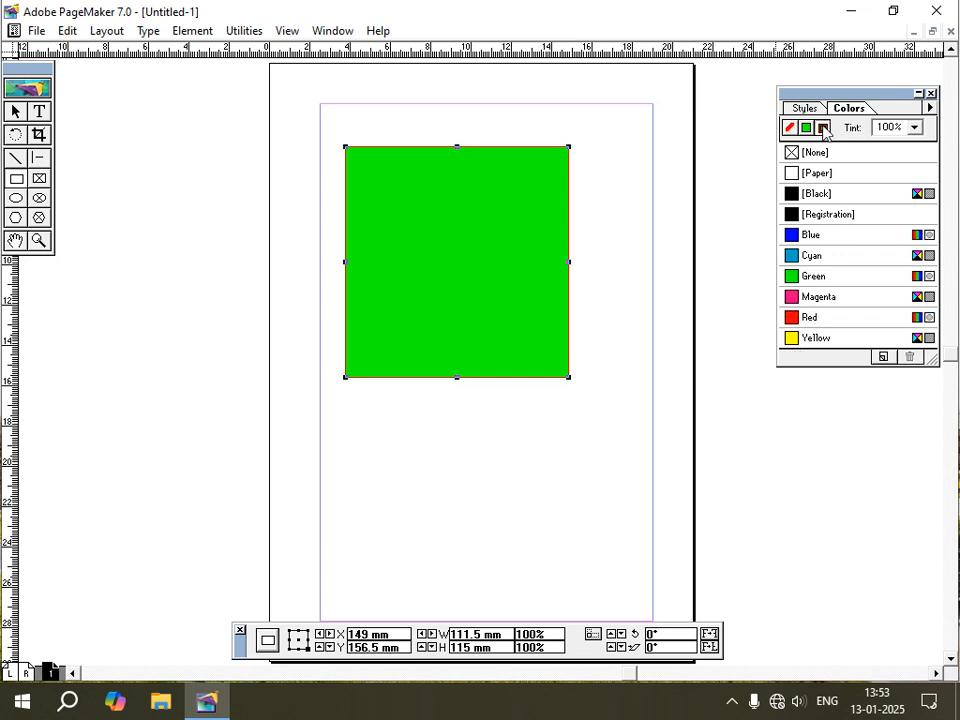
click(791, 276)
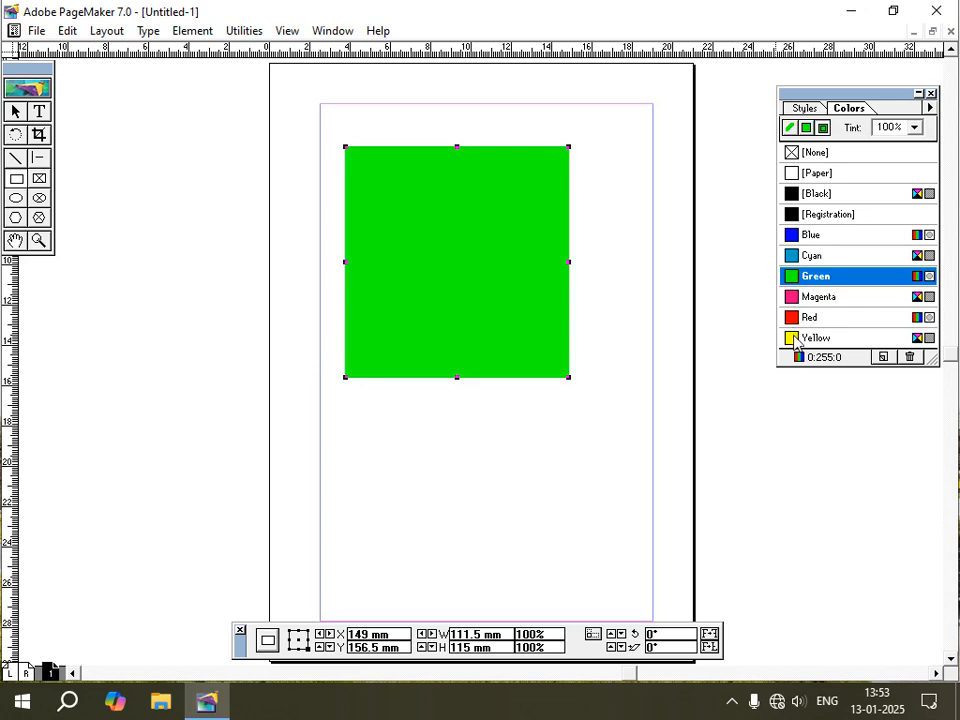
click(791, 338)
click(790, 234)
click(791, 297)
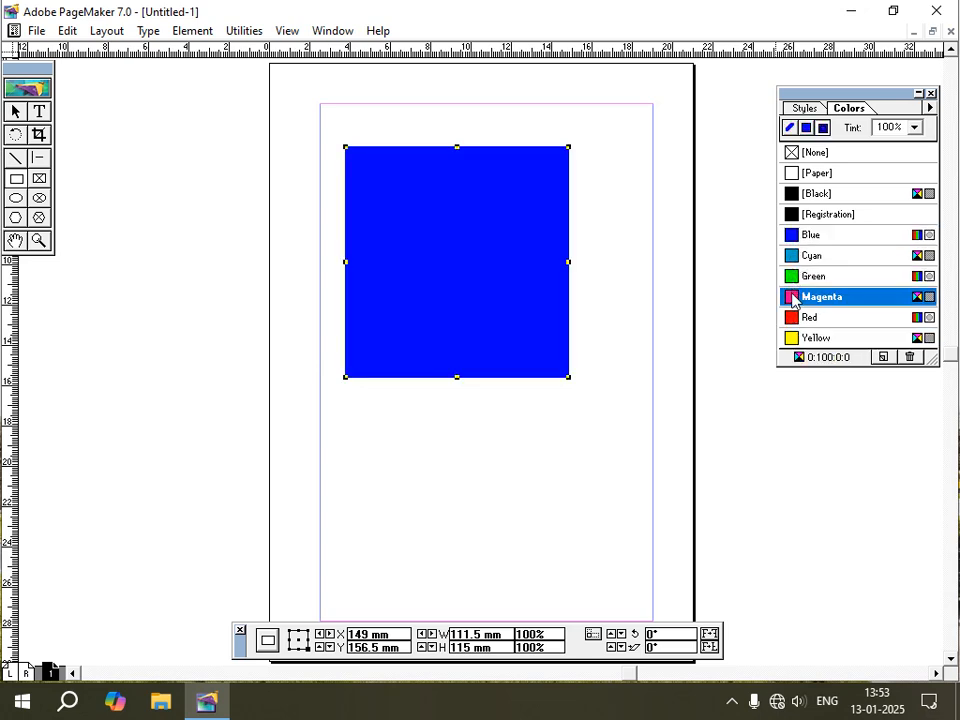
click(794, 318)
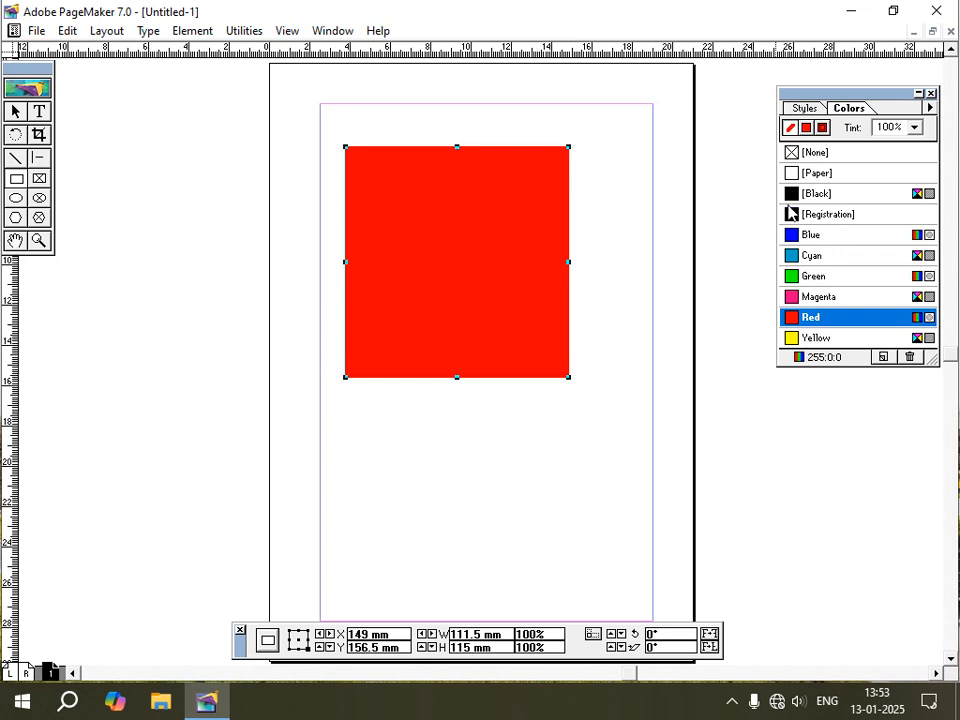
- Try other outline colours on the rectangle, including yellow, and finish with Registration as its outline colour
click(805, 214)
click(807, 276)
click(808, 337)
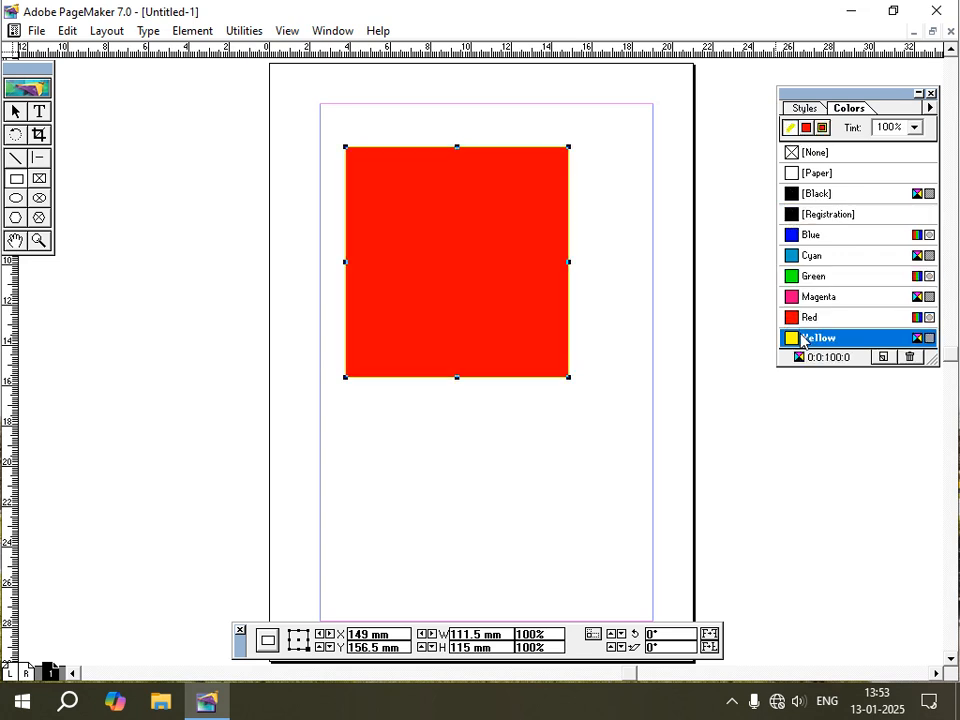
click(791, 214)
- Fill the rectangle with green at a 20% tint
click(807, 130)
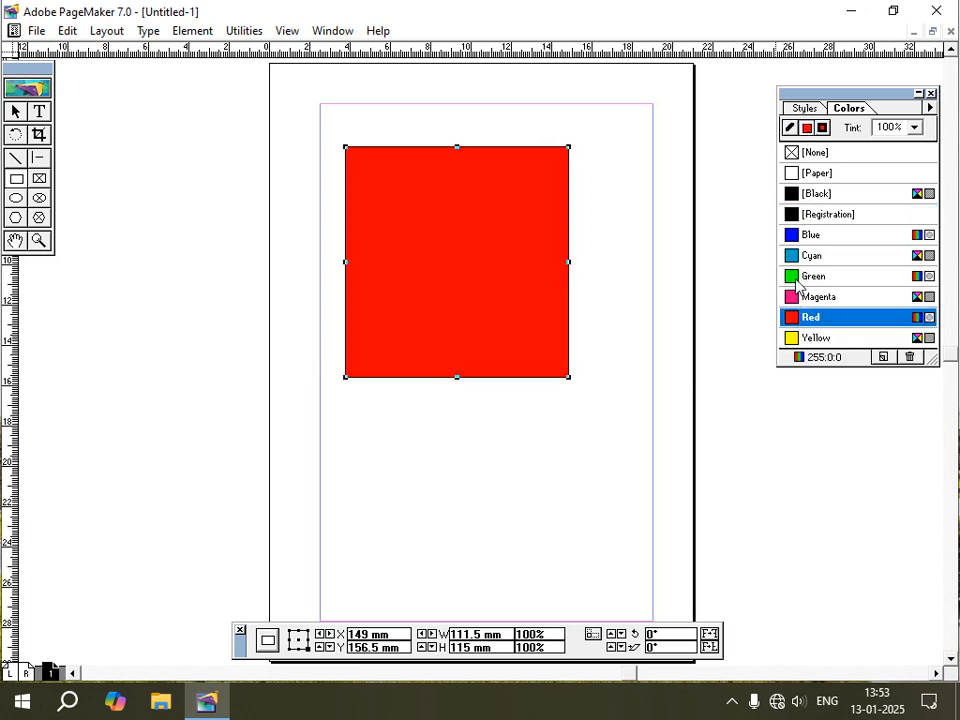
click(797, 278)
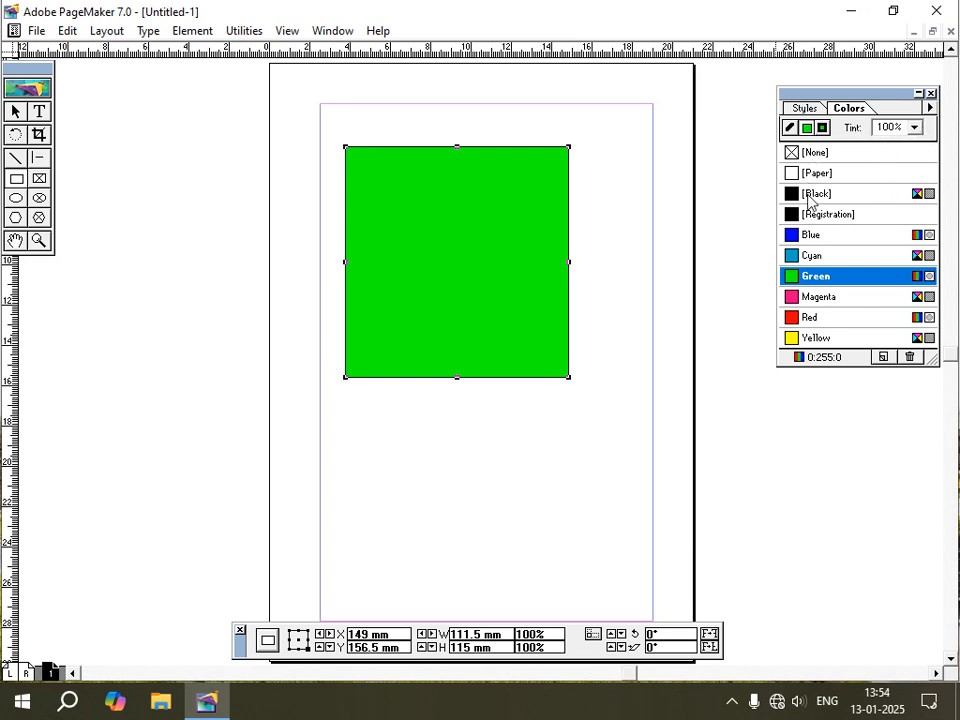
click(915, 128)
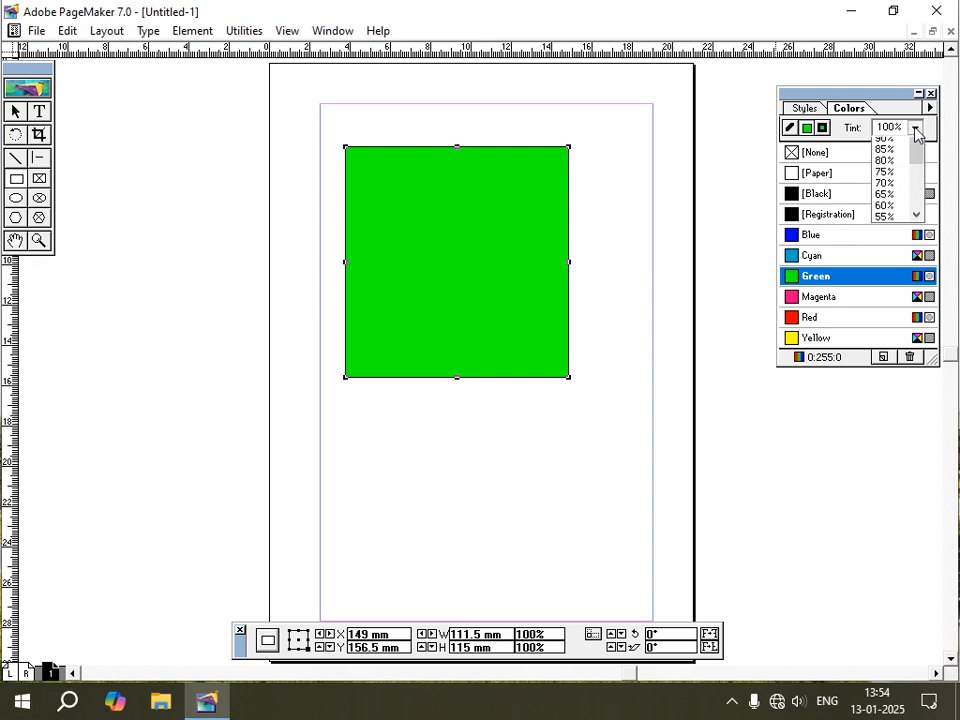
drag(915, 177, 915, 219)
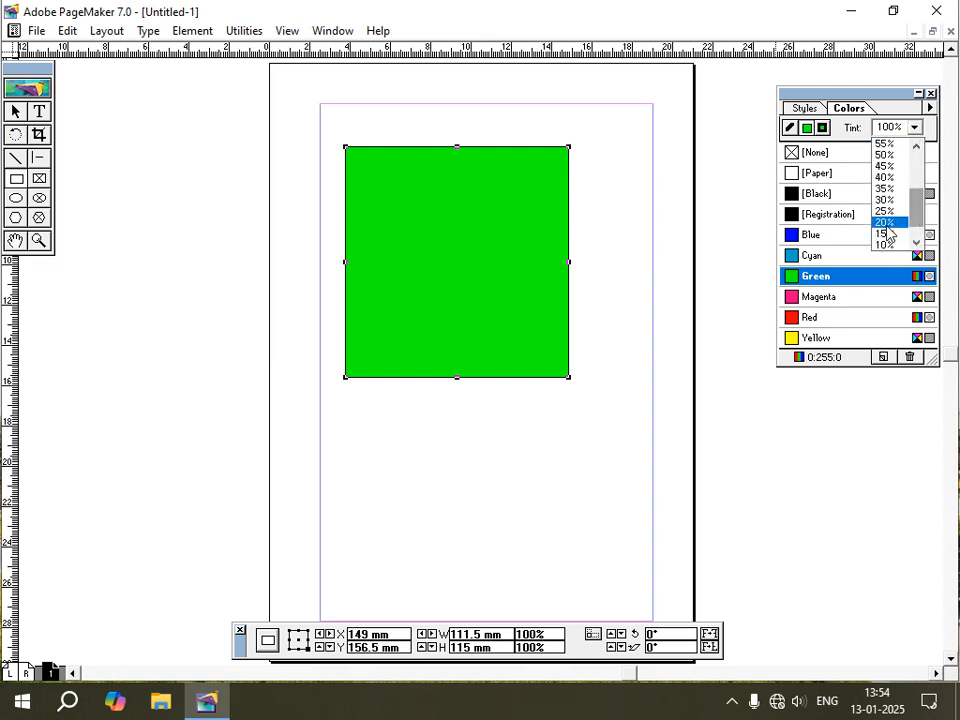
click(886, 223)
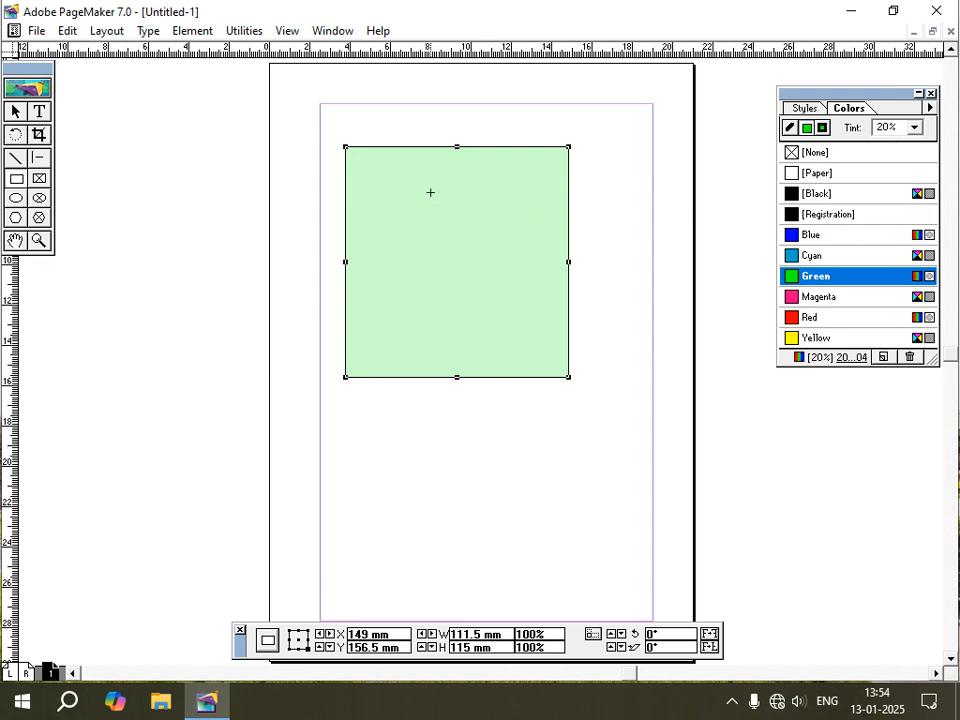
- Set the tint of the rectangle's green fill to 100%
click(914, 128)
drag(919, 214, 916, 152)
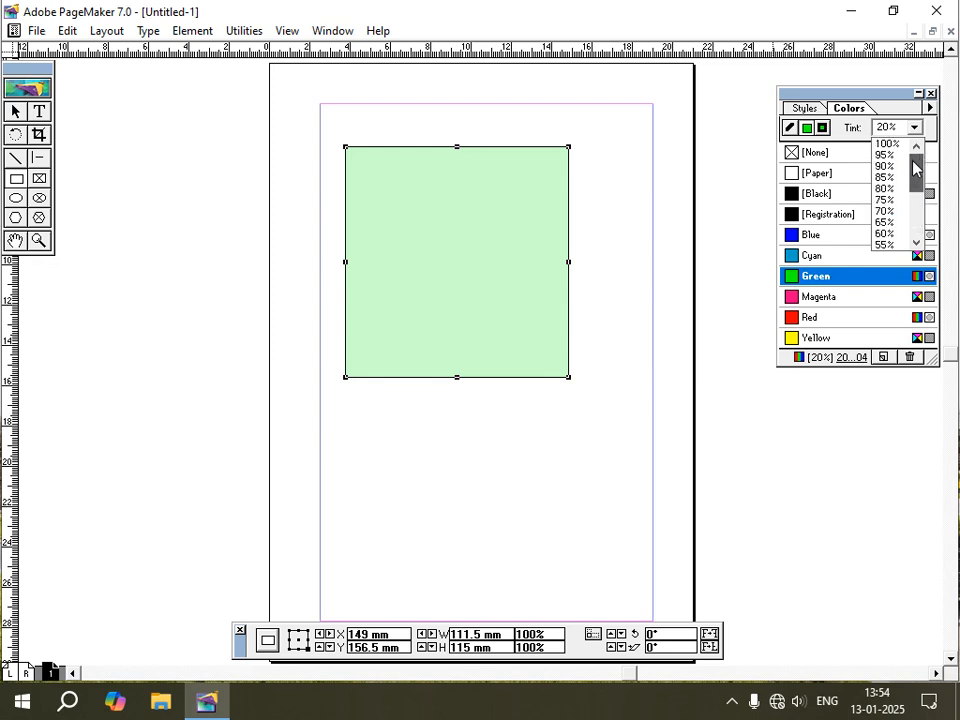
click(886, 145)
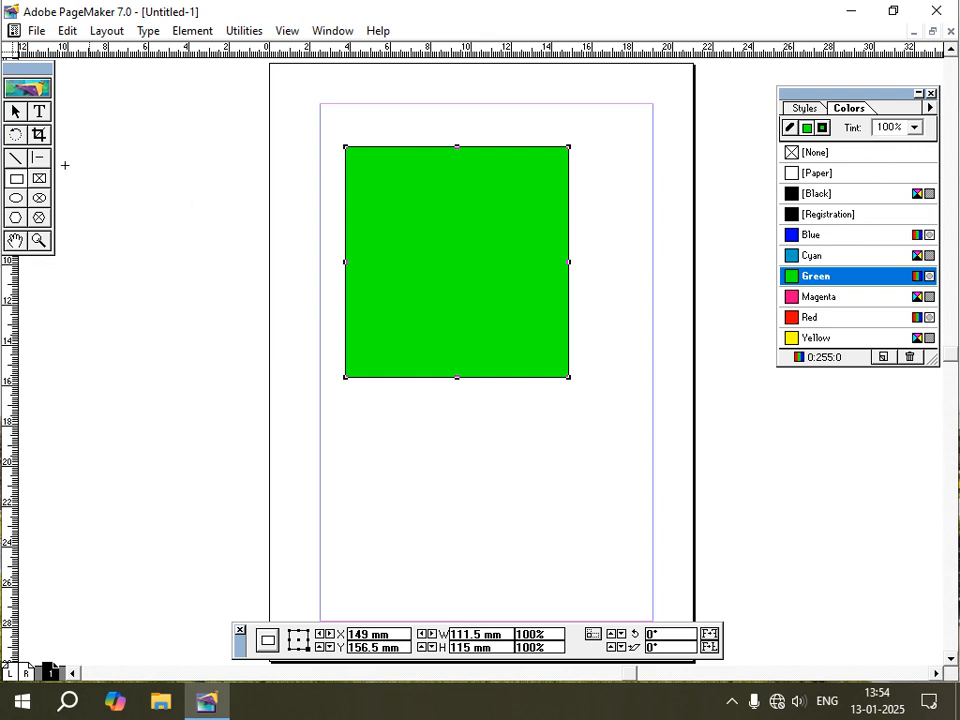
- Move the green rectangle down and slightly right, and resize it to about 106.5 by 126.3 mm
click(15, 113)
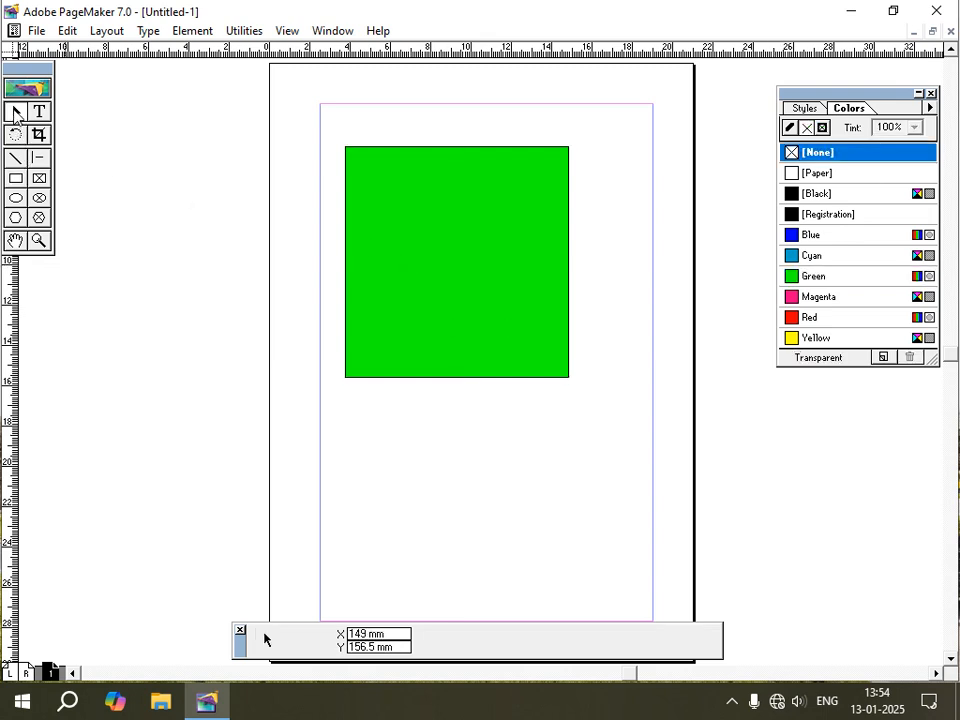
click(414, 206)
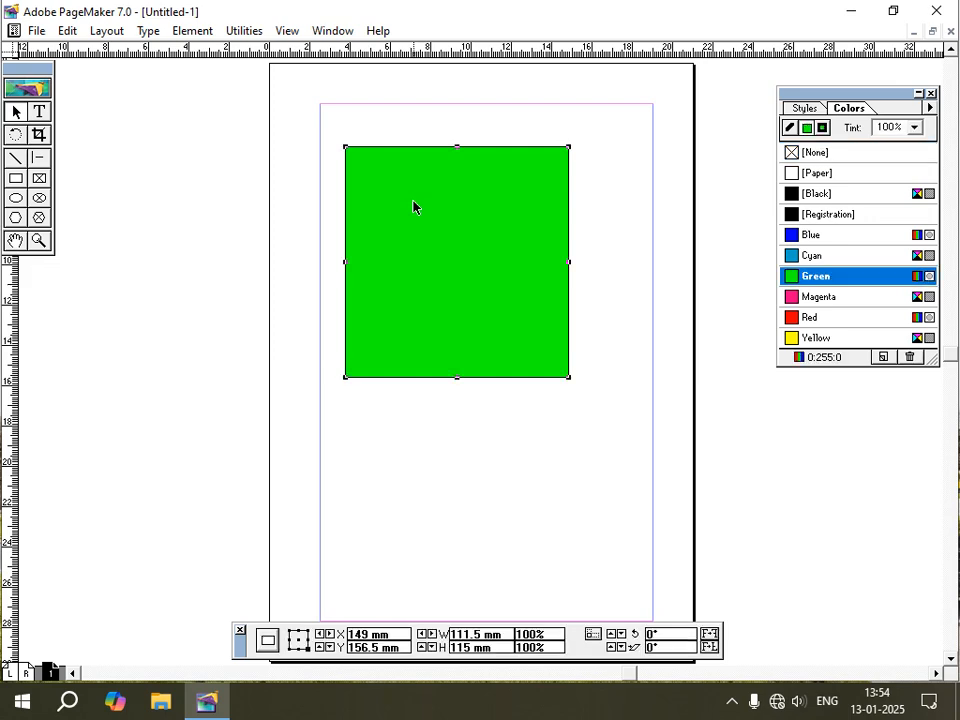
drag(380, 209, 478, 314)
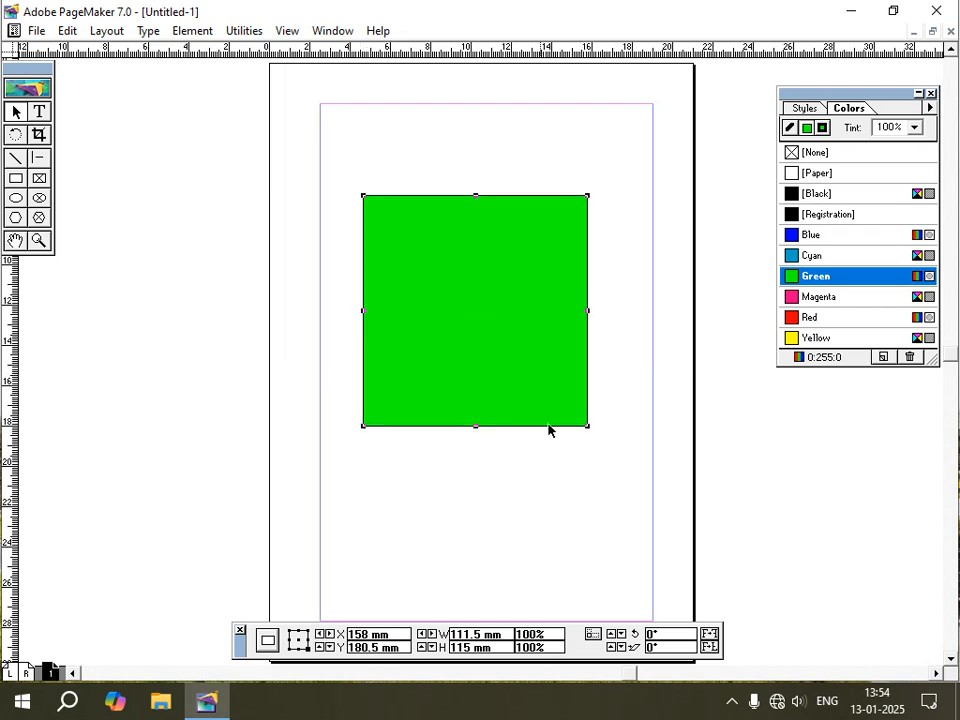
mouse_move(586, 428)
mouse_down()
mouse_move(564, 396)
mouse_move(456, 306)
mouse_move(583, 456)
mouse_move(459, 324)
mouse_move(577, 448)
mouse_up()
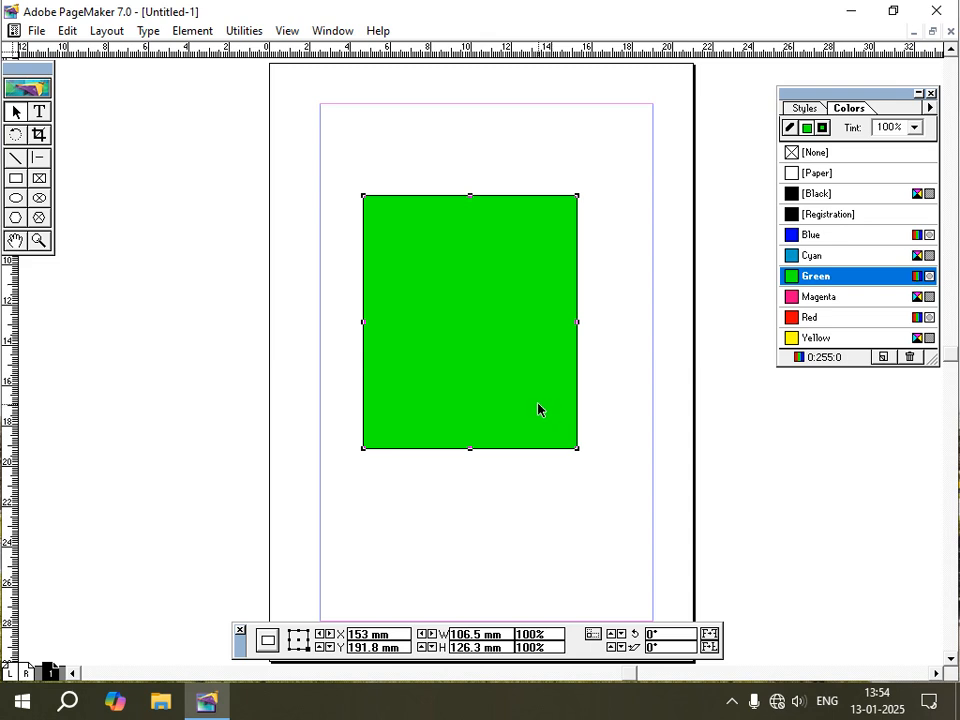
- Delete the green rectangle and add the text "ALFA COMPUTER CENTRE" in the upper part of the page
key(Delete)
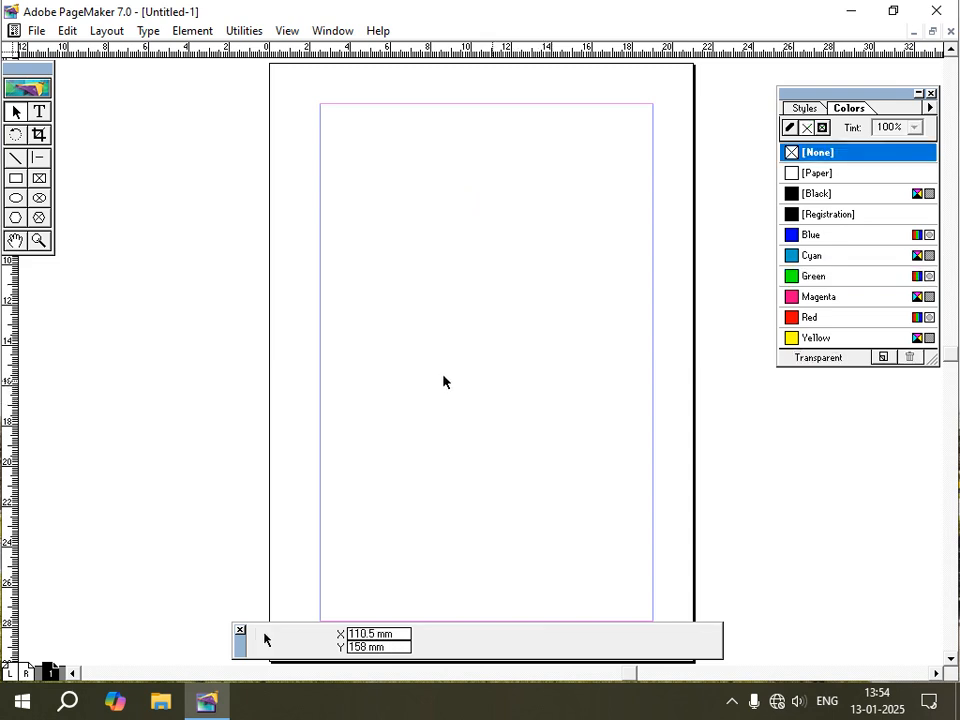
click(39, 113)
click(354, 229)
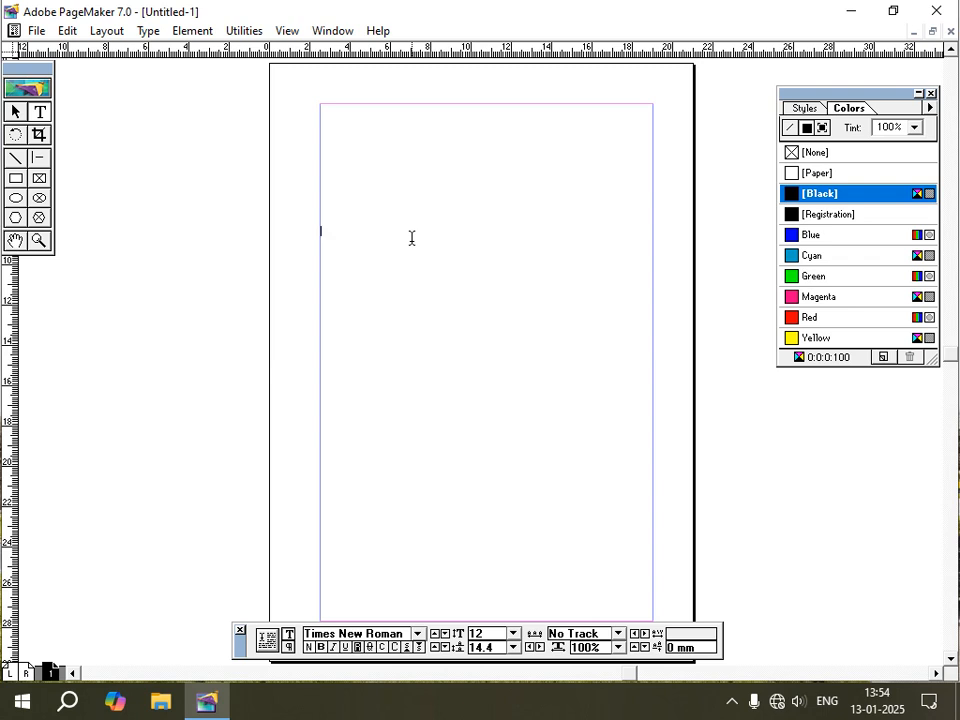
text(ALFA COMPU)
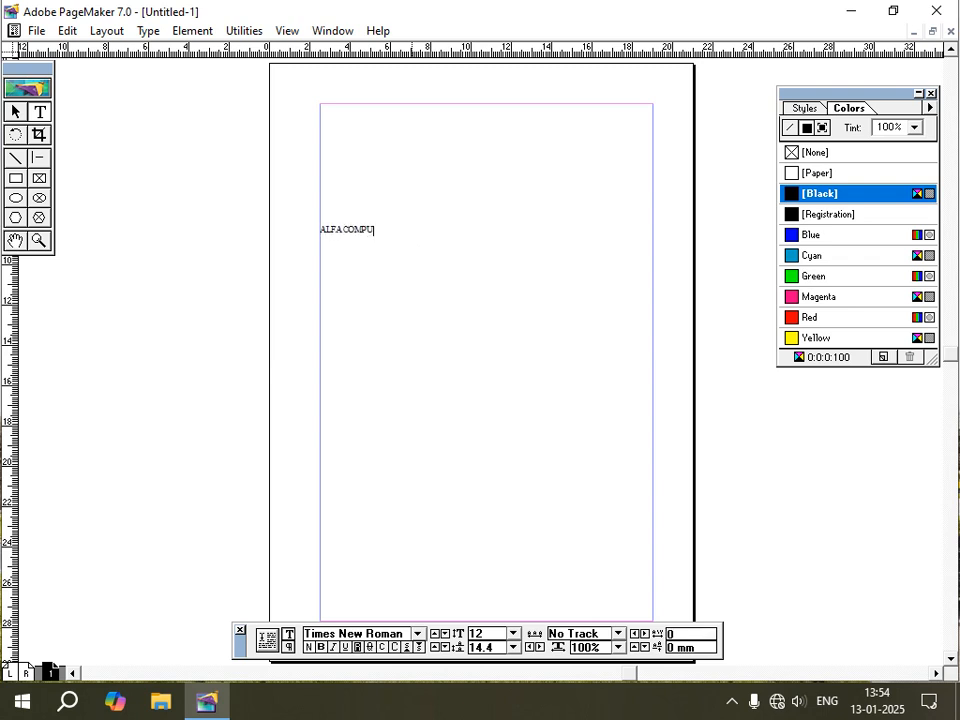
text(TER CENTRE)
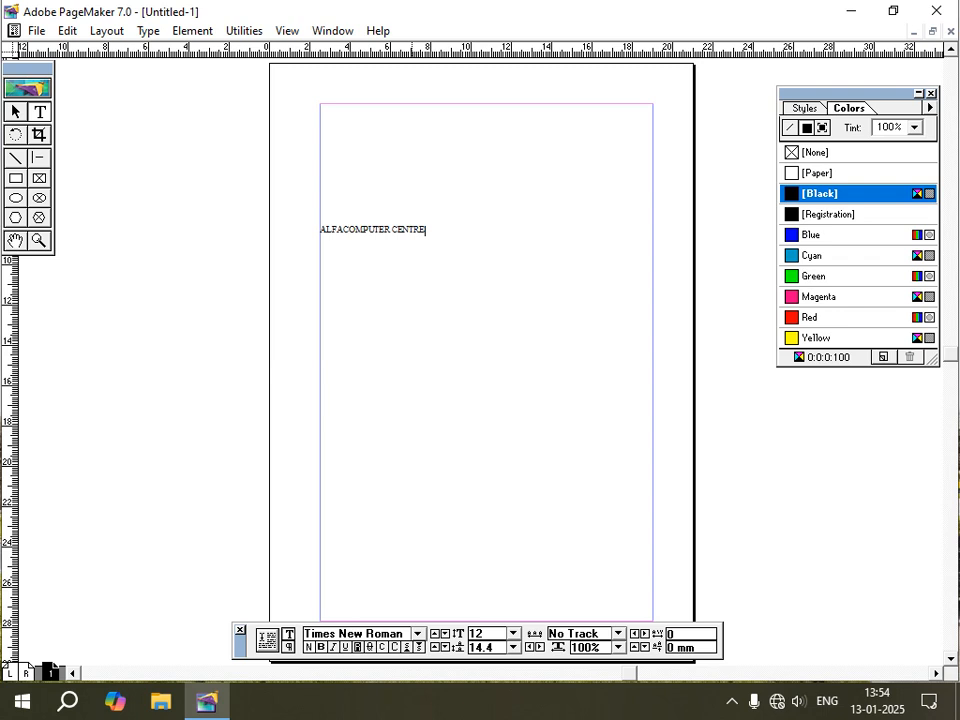
- Enlarge the whole ALFA COMPUTER CENTRE line to 30 points in one-point increments
triple_click(411, 238)
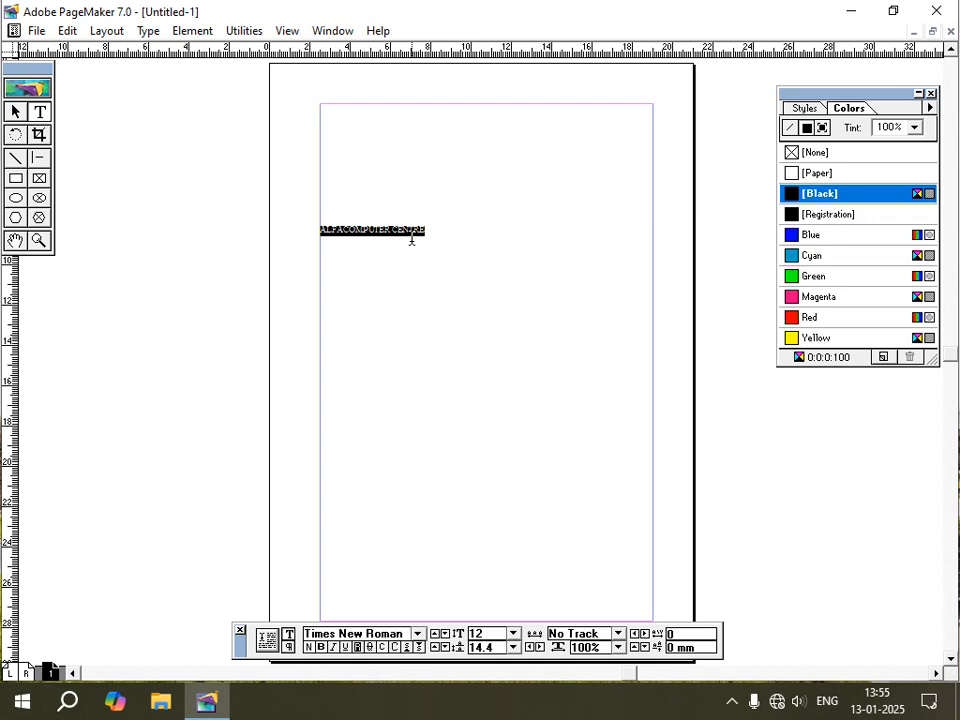
key(ctrl+alt+shift+period)
key(ctrl+alt+shift+period)
key(ctrl+alt+shift+period)
key(ctrl+alt+shift+period)
key(ctrl+alt+shift+period)
key(ctrl+alt+shift+period)
key(ctrl+alt+shift+period)
key(ctrl+alt+shift+period)
key(ctrl+alt+shift+period)
key(ctrl+alt+shift+period)
key(ctrl+alt+shift+period)
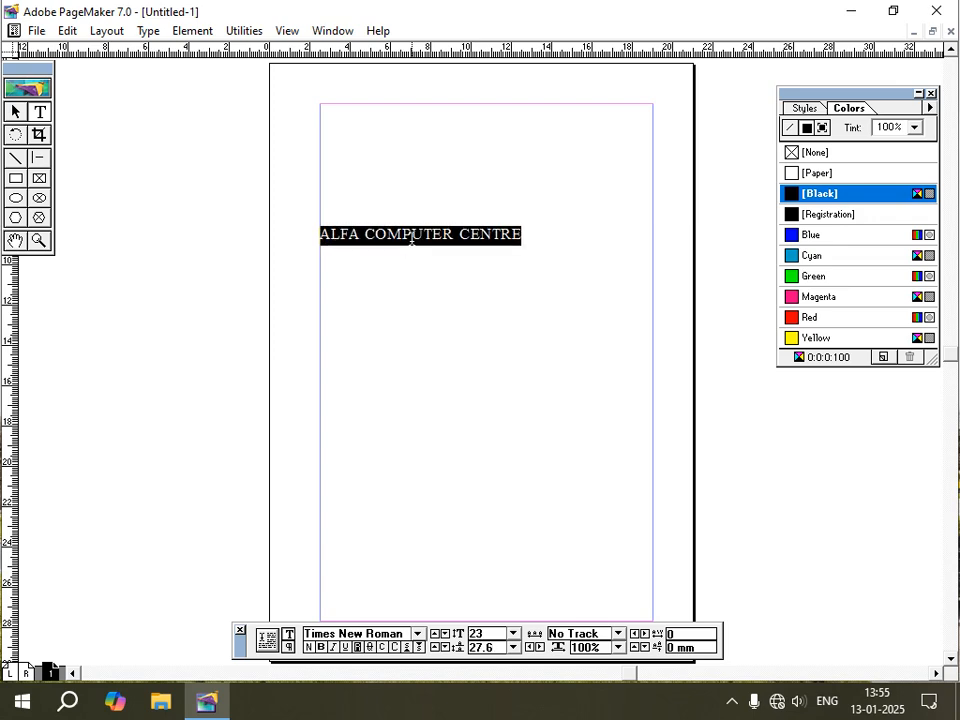
key(ctrl+alt+shift+period)
key(ctrl+alt+shift+period)
key(ctrl+alt+shift+period)
key(ctrl+alt+shift+period)
key(ctrl+alt+shift+period)
key(ctrl+alt+shift+period)
key(ctrl+alt+shift+period)
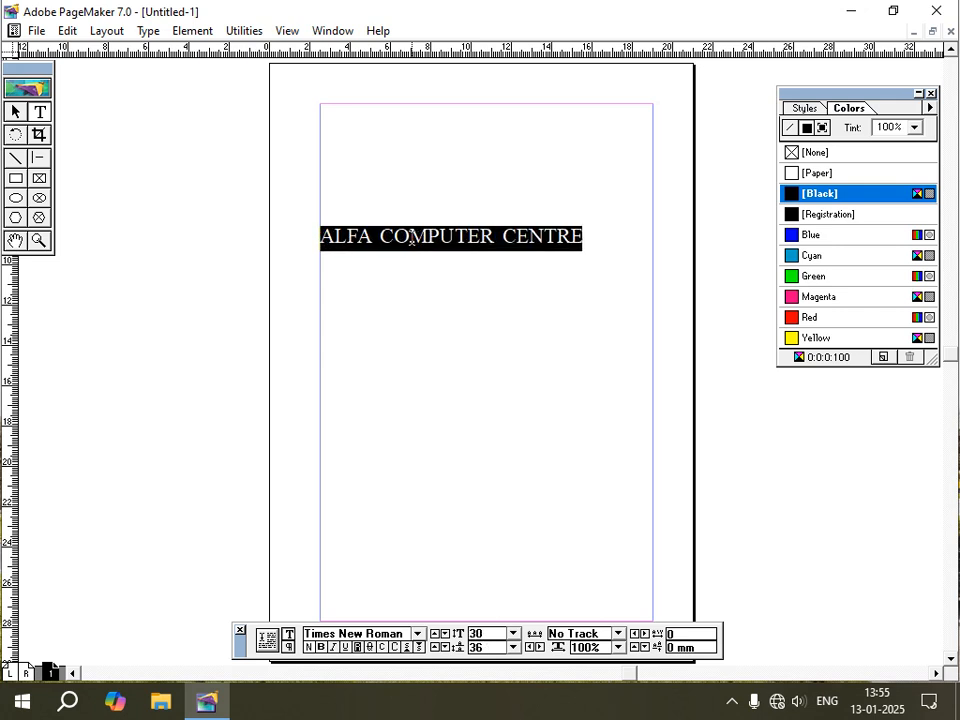
- Reduce the ALFA COMPUTER CENTRE text to 14 points in one-point increments
key(ctrl+alt+shift+comma)
key(ctrl+alt+shift+comma)
key(ctrl+alt+shift+comma)
key(ctrl+alt+shift+comma)
key(ctrl+alt+shift+comma)
key(ctrl+alt+shift+comma)
key(ctrl+alt+shift+comma)
key(ctrl+alt+shift+comma)
key(ctrl+alt+shift+comma)
key(ctrl+alt+shift+comma)
key(ctrl+alt+shift+comma)
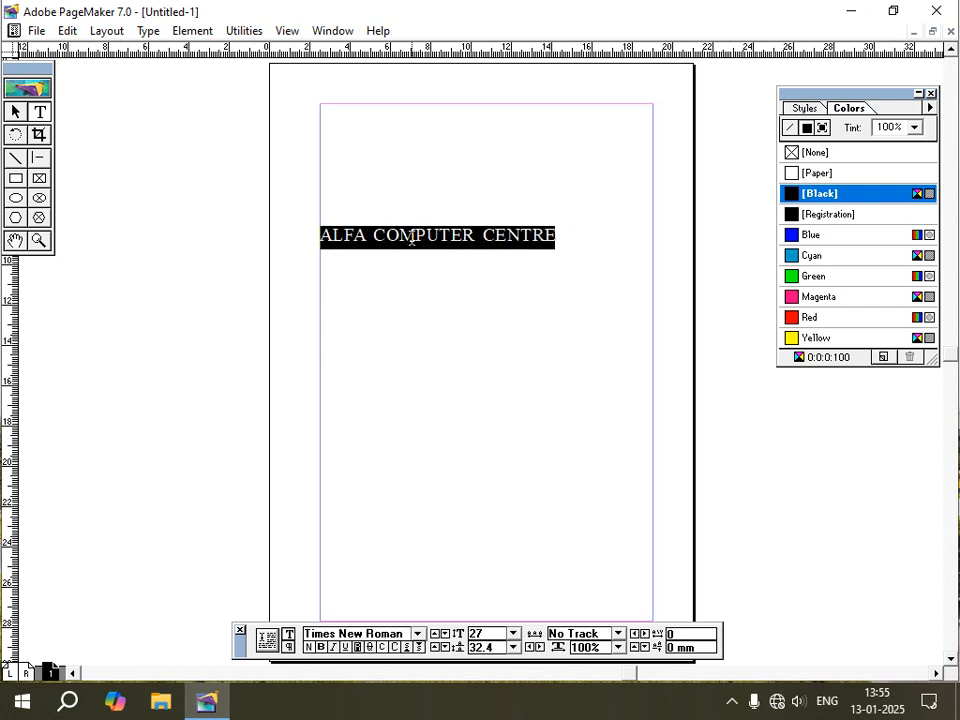
key(ctrl+alt+shift+comma)
key(ctrl+alt+shift+comma)
key(ctrl+alt+shift+comma)
key(ctrl+alt+shift+comma)
key(ctrl+alt+shift+comma)
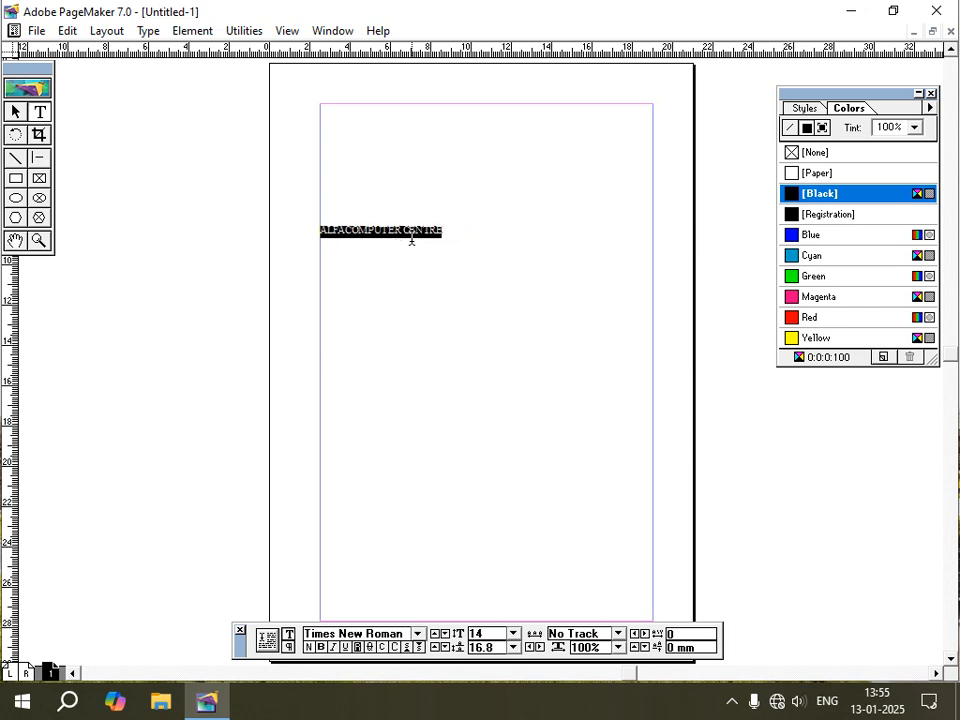
- Enlarge the ALFA COMPUTER CENTRE text to 24 points and shrink it to 16 points in one-point increments
key(ctrl+alt+shift+period)
key(ctrl+alt+shift+period)
key(ctrl+alt+shift+period)
key(ctrl+alt+shift+period)
key(ctrl+alt+shift+period)
key(ctrl+alt+shift+period)
key(ctrl+alt+shift+period)
key(ctrl+alt+shift+period)
key(ctrl+alt+shift+period)
key(ctrl+alt+shift+period)
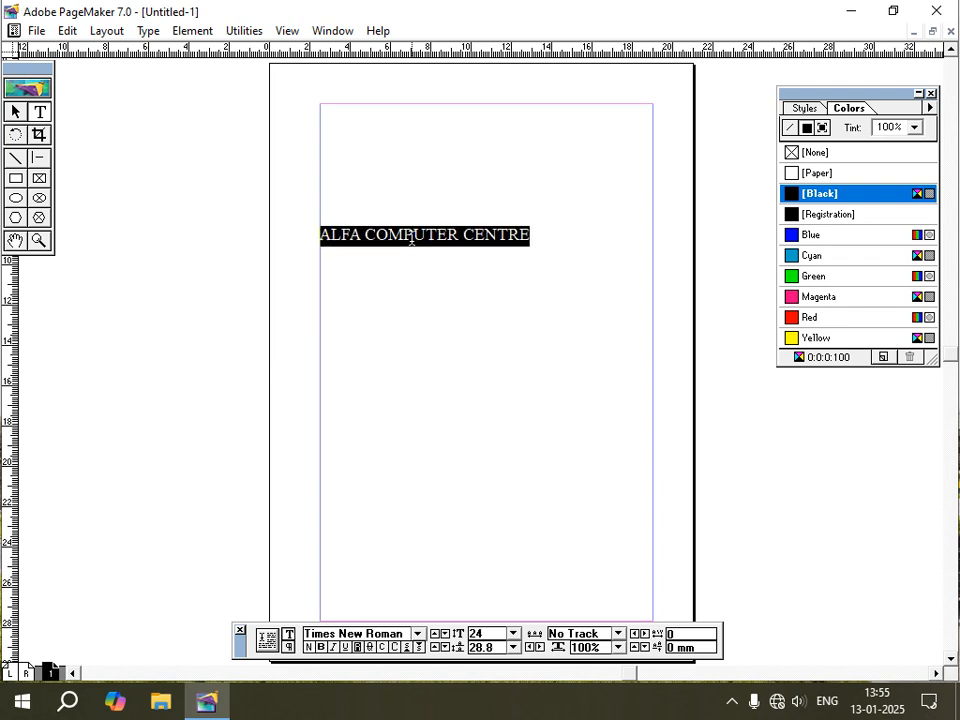
key(ctrl+alt+shift+comma)
key(ctrl+alt+shift+comma)
key(ctrl+alt+shift+comma)
key(ctrl+alt+shift+comma)
key(ctrl+alt+shift+comma)
key(ctrl+alt+shift+comma)
key(ctrl+alt+shift+comma)
key(ctrl+alt+shift+comma)
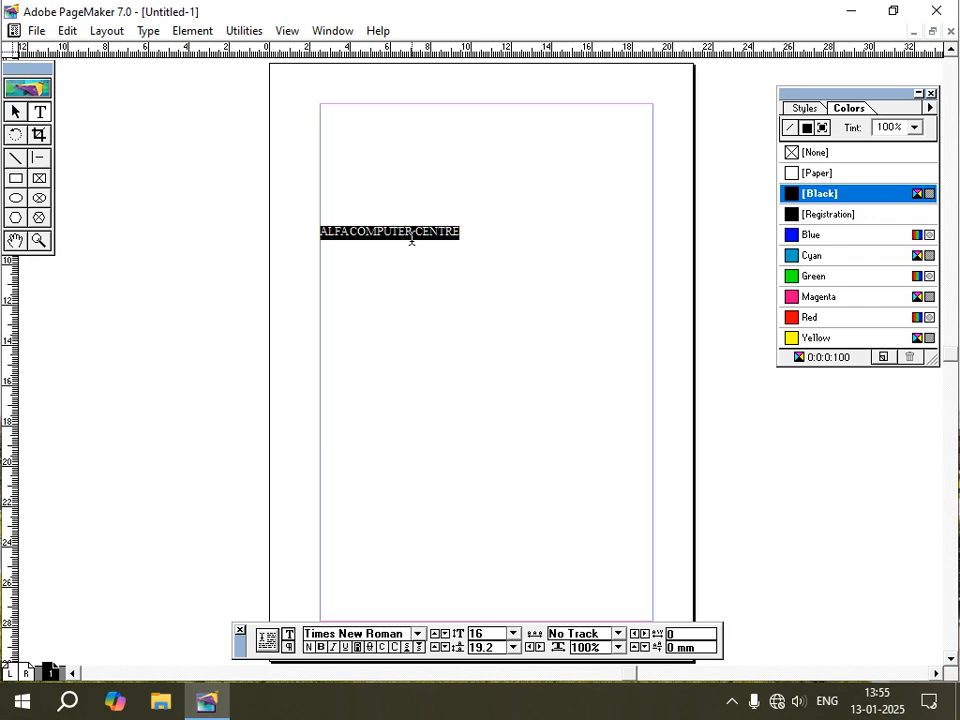
- Set the font size of the ALFA COMPUTER CENTRE text to 60 points
click(514, 634)
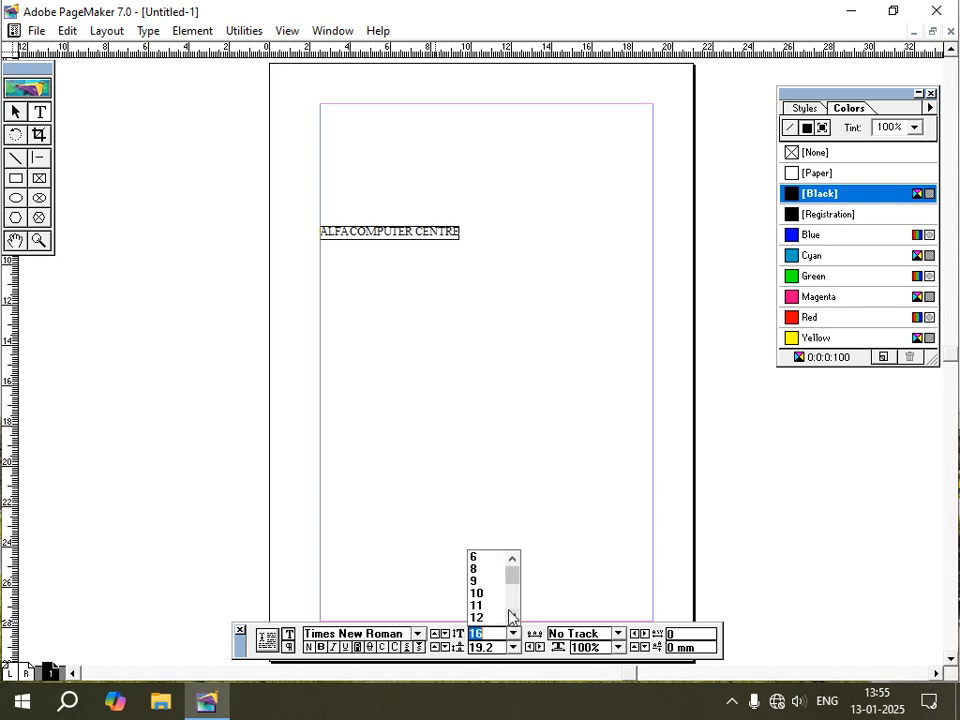
click(510, 614)
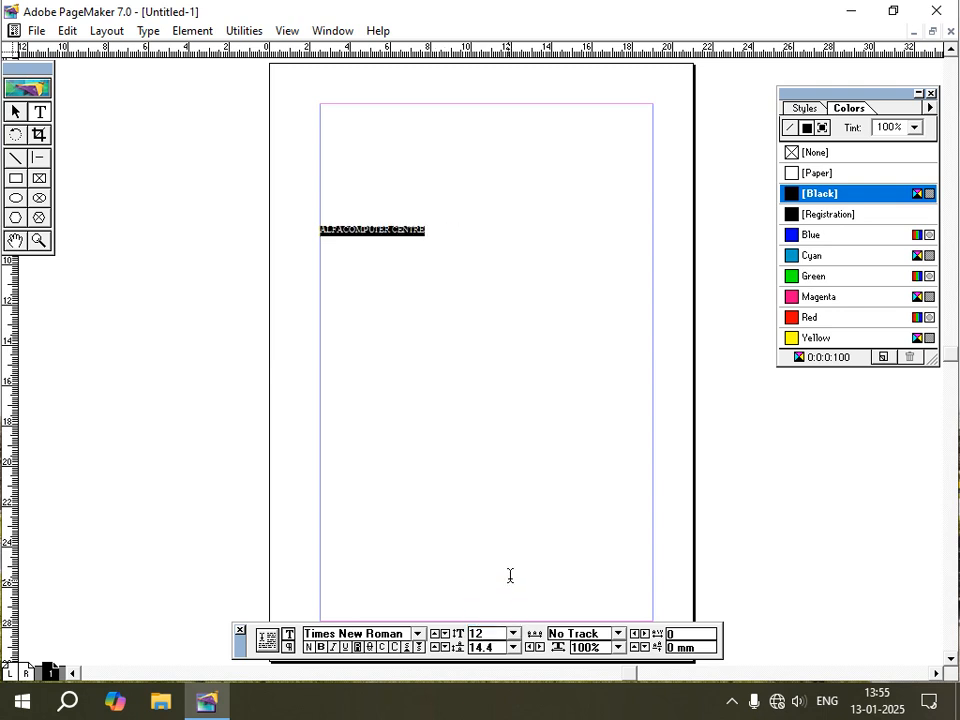
click(512, 634)
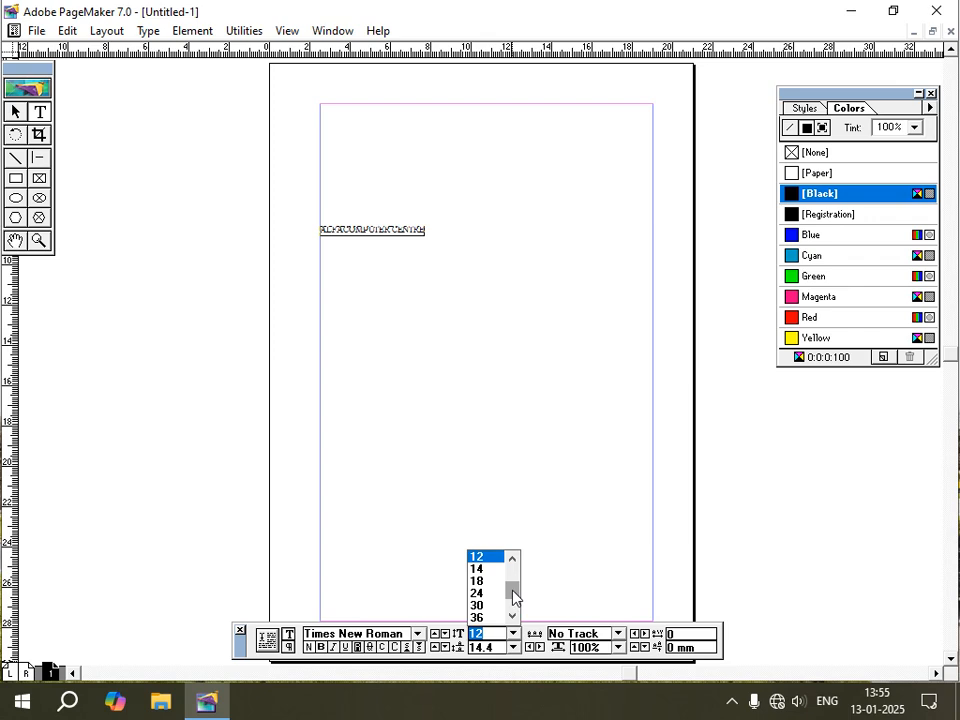
drag(514, 594, 514, 611)
click(478, 605)
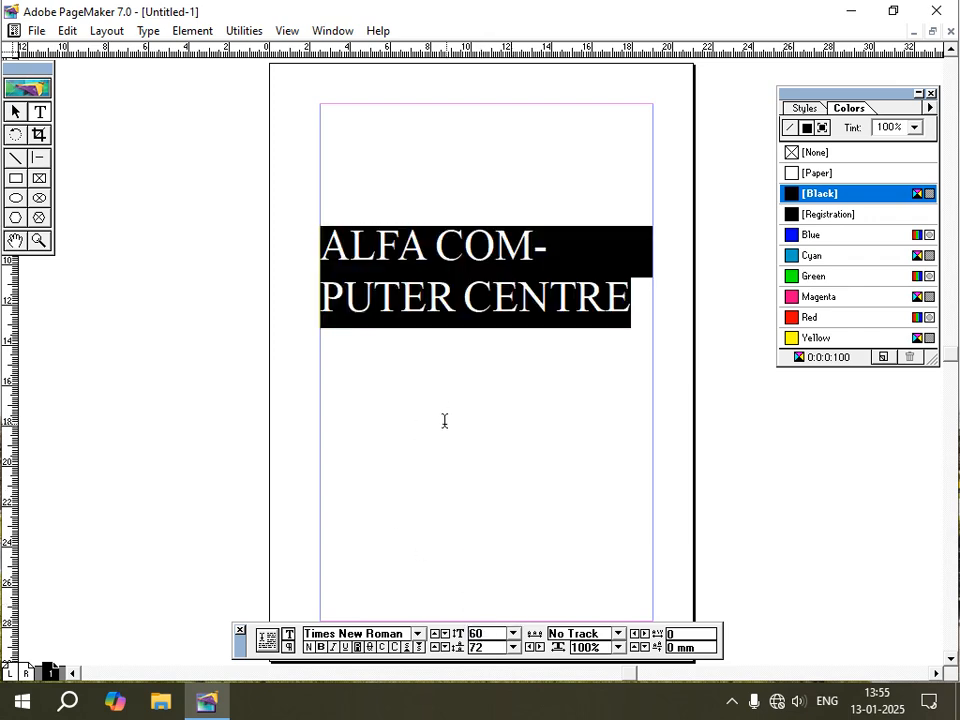
- Make the heading text bold, trying italic on it and removing the italic again
click(321, 647)
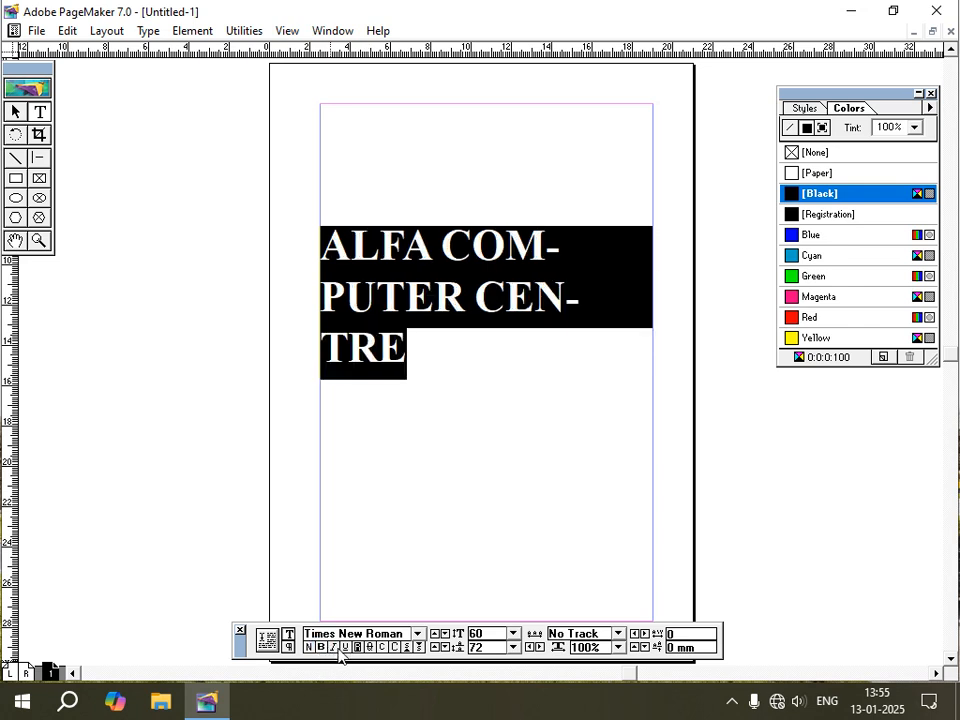
click(336, 647)
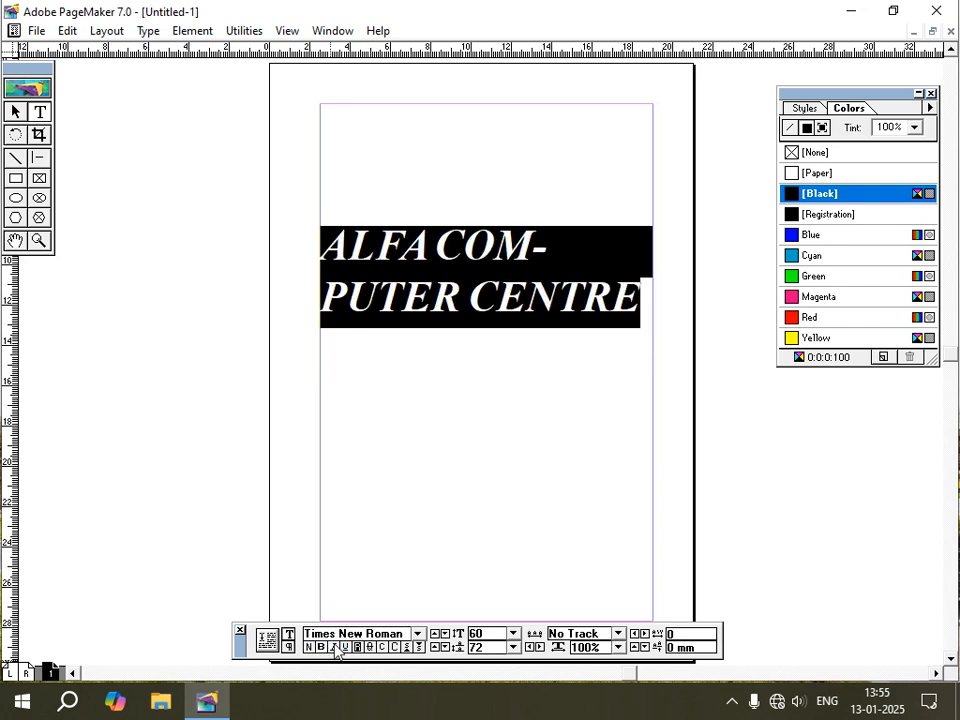
click(334, 647)
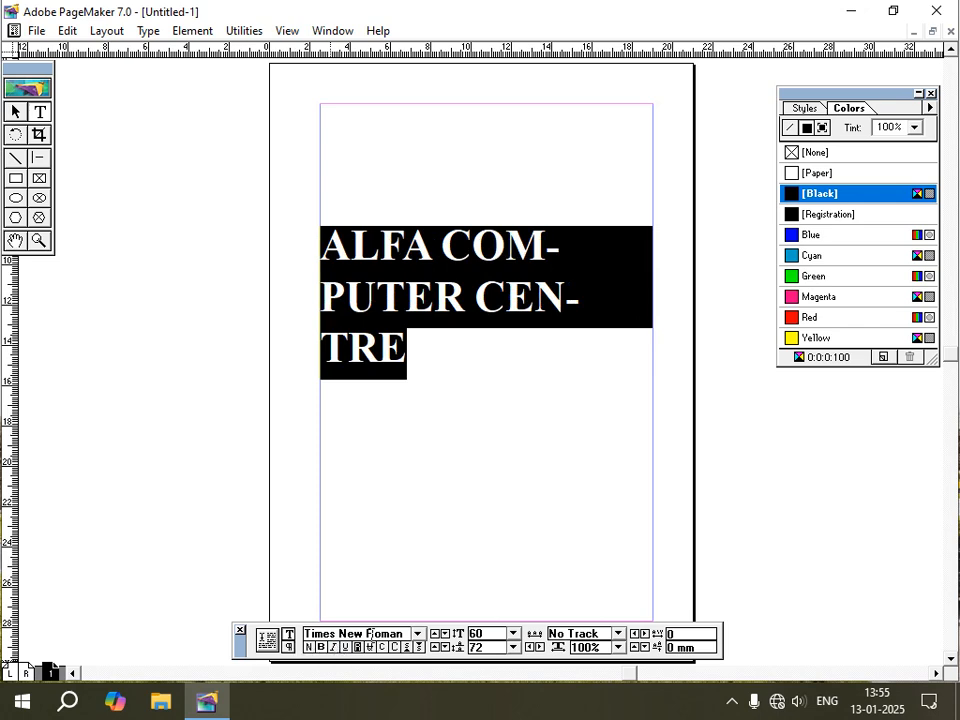
- Try yellow, red, magenta and green on the heading text and finish with red
click(792, 336)
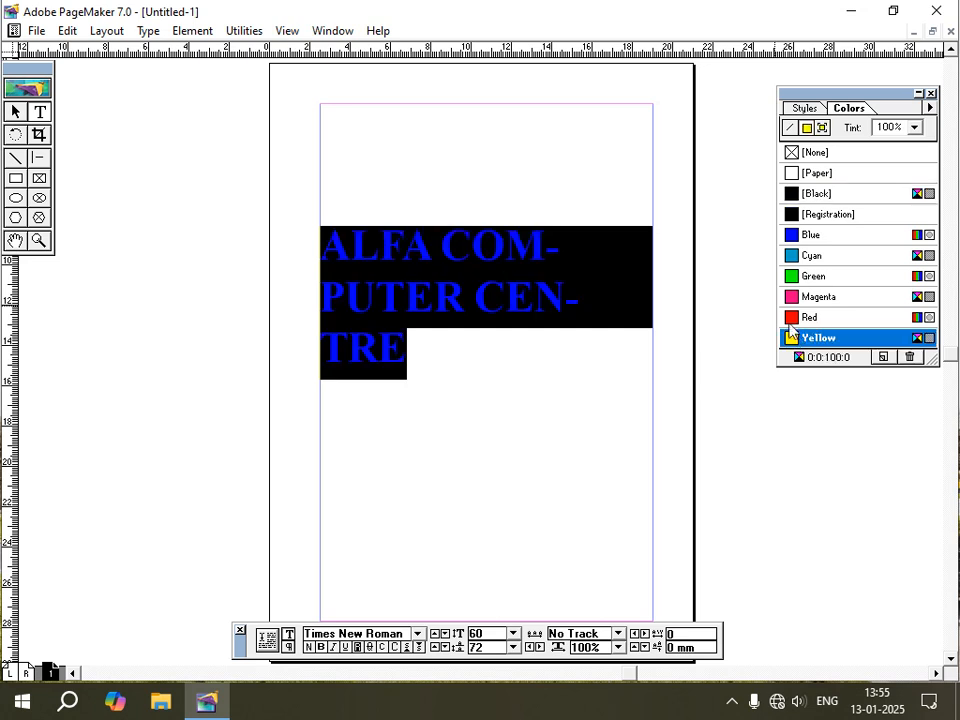
click(792, 317)
click(792, 296)
click(792, 276)
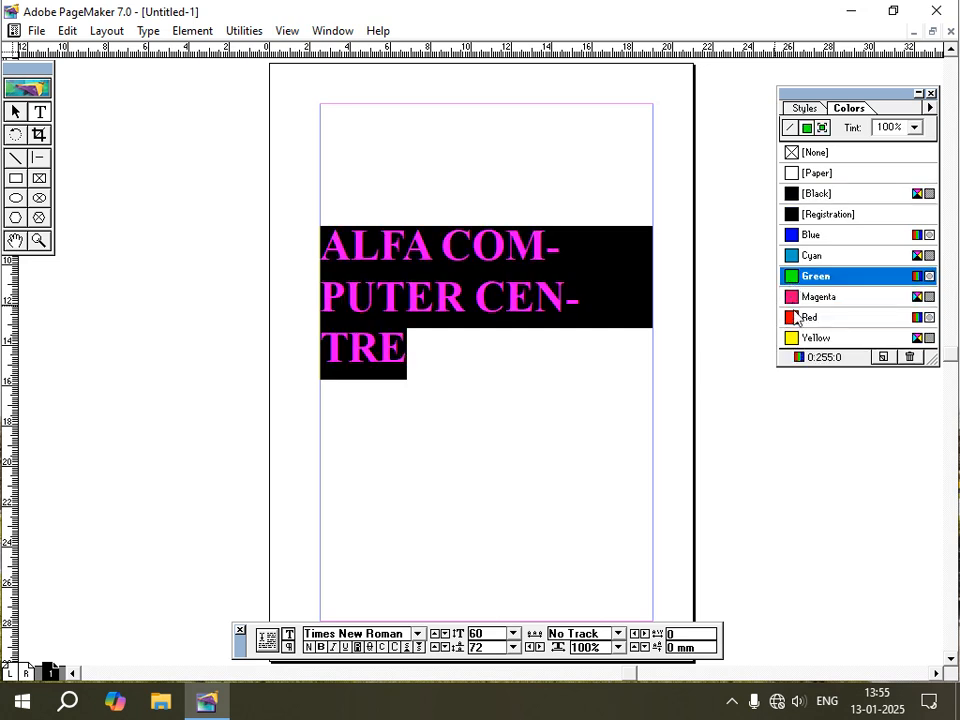
click(794, 318)
- Move the heading's text block up and left, and widen it to 330 mm so the text fits on one line
click(15, 112)
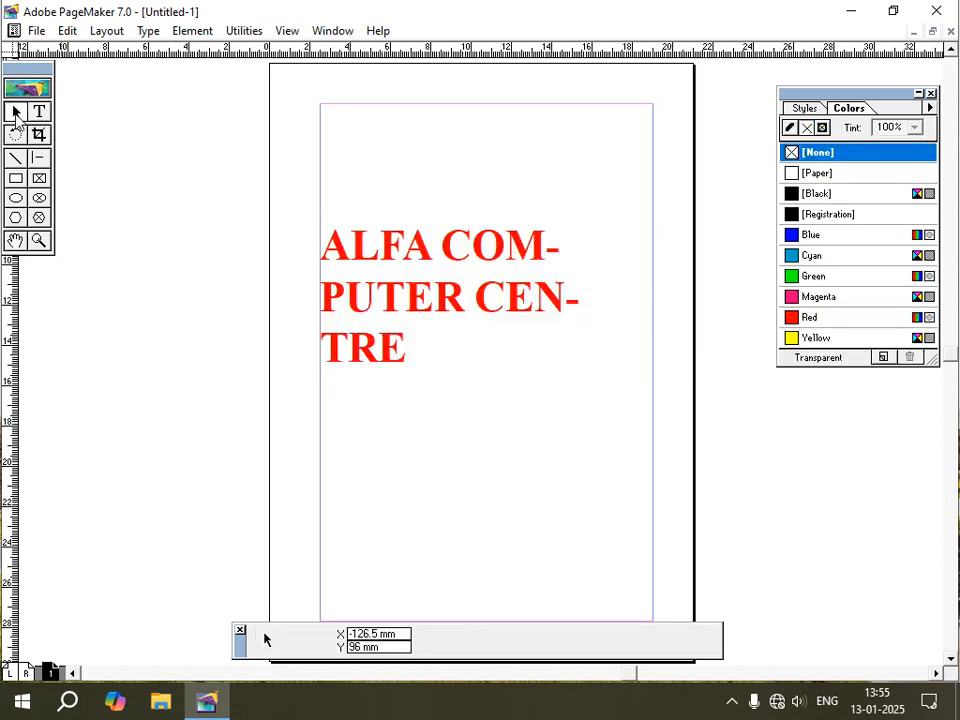
click(329, 300)
drag(375, 310, 232, 254)
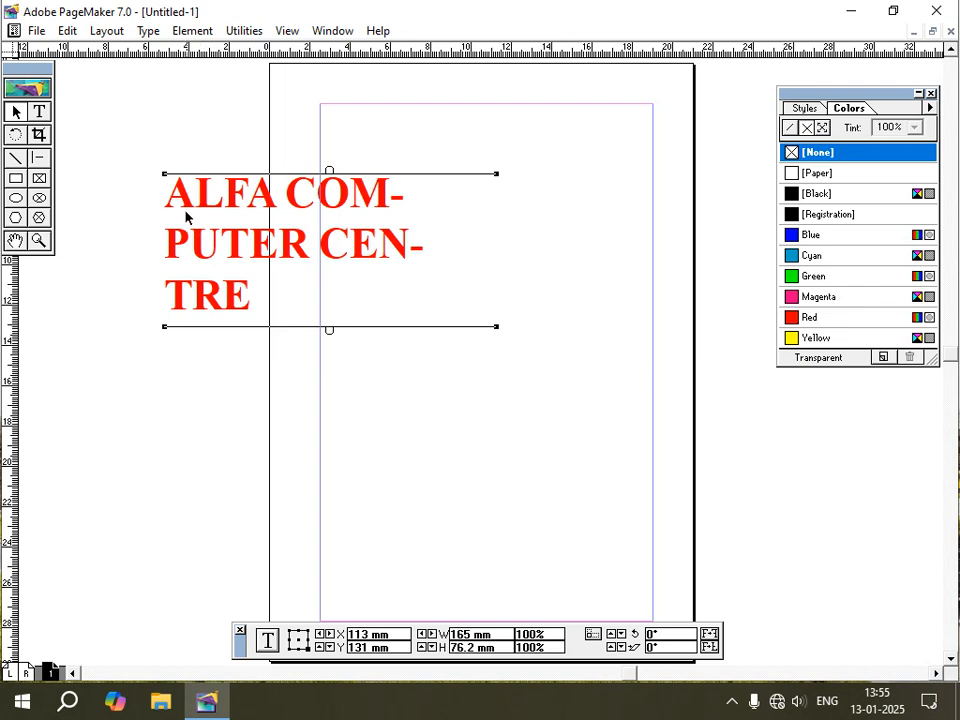
drag(497, 330, 844, 224)
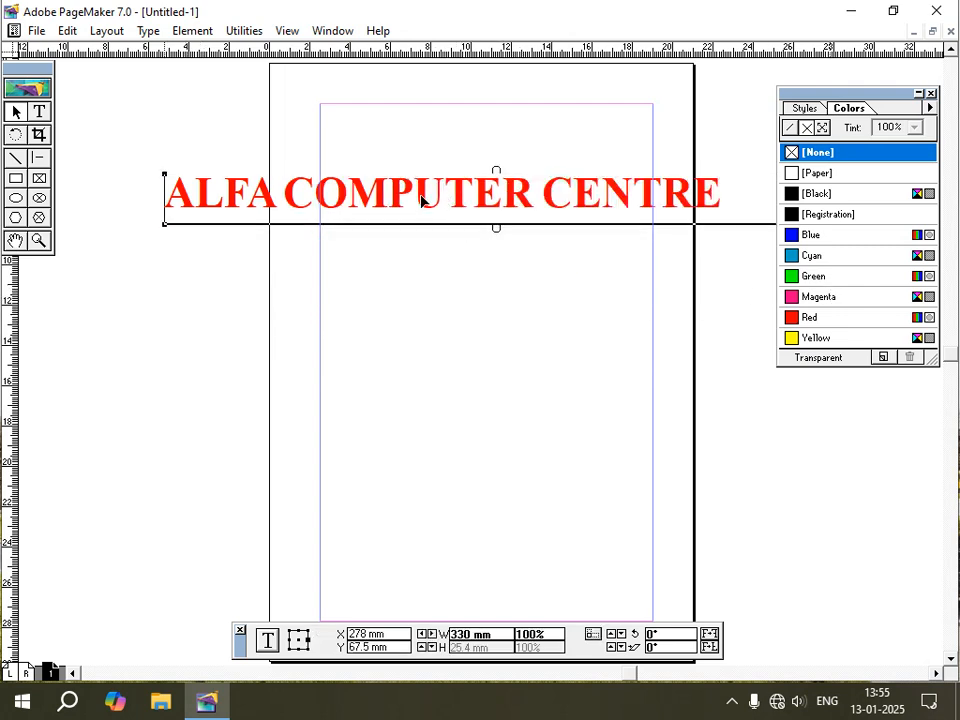
drag(421, 196, 393, 198)
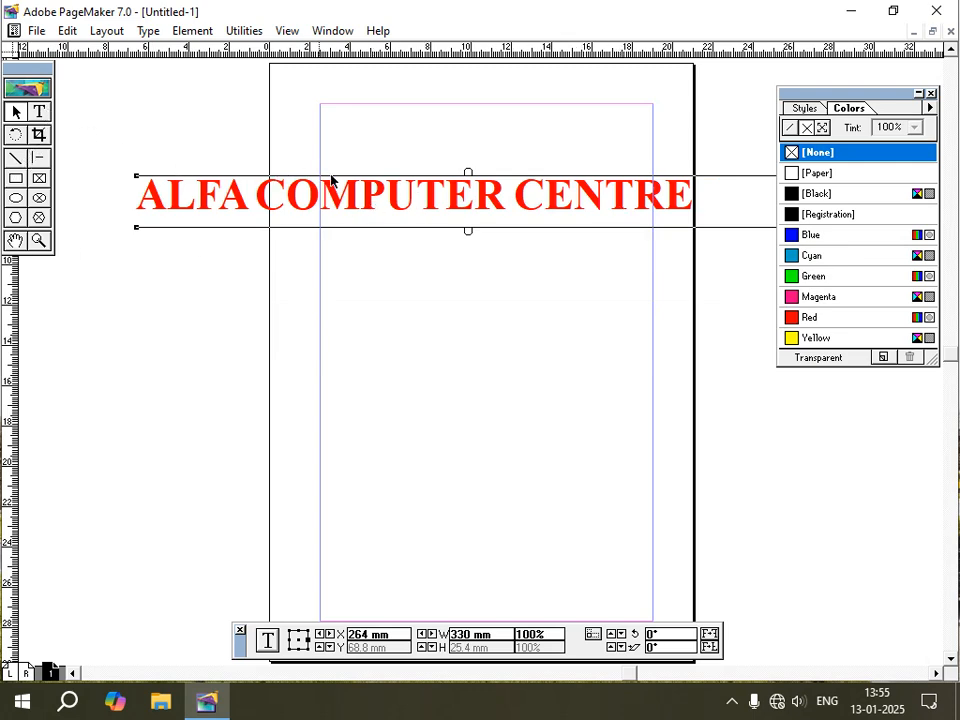
- Reduce the whole heading line to 47 points
click(39, 111)
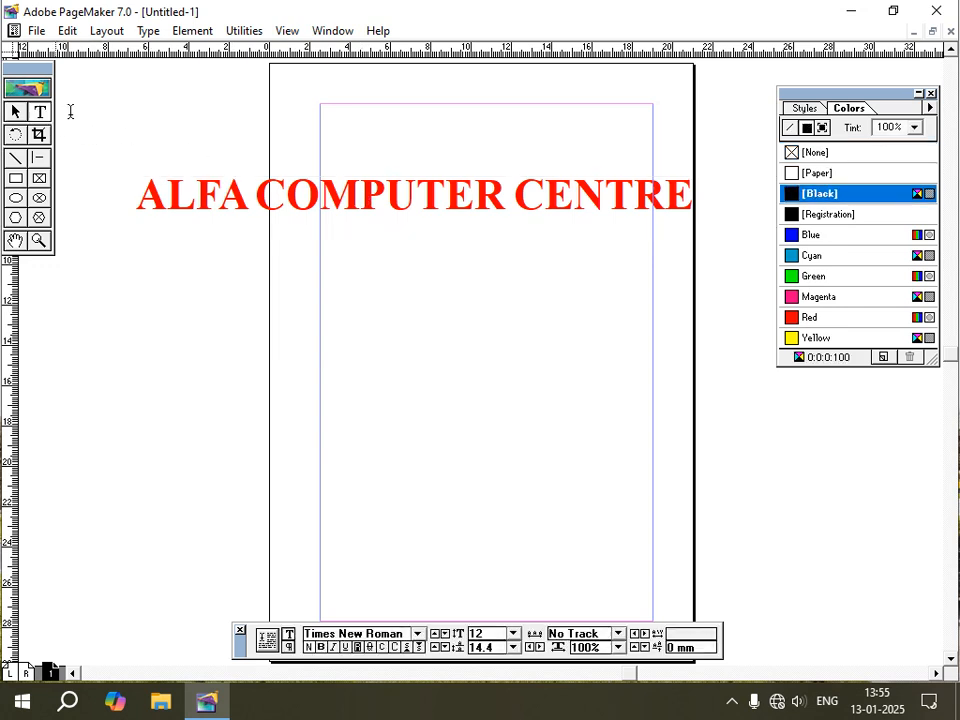
click(386, 193)
triple_click(466, 190)
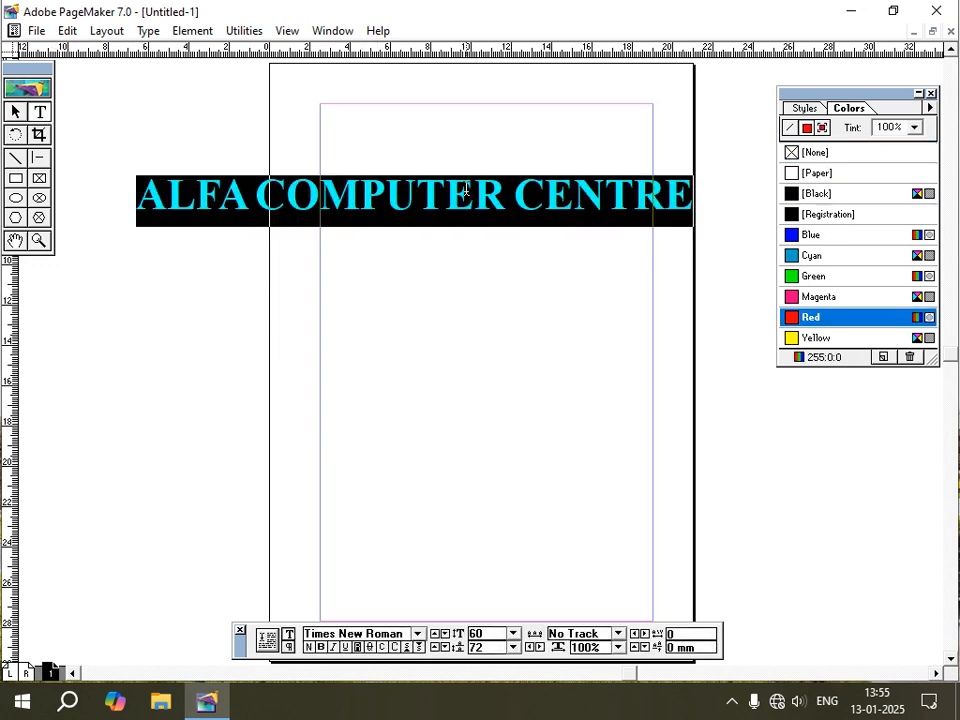
key(ctrl+shift+less)
key(ctrl+shift+less)
key(ctrl+shift+less)
key(ctrl+shift+less)
key(ctrl+shift+less)
key(ctrl+shift+less)
key(ctrl+shift+less)
key(ctrl+shift+less)
key(ctrl+shift+less)
key(ctrl+shift+less)
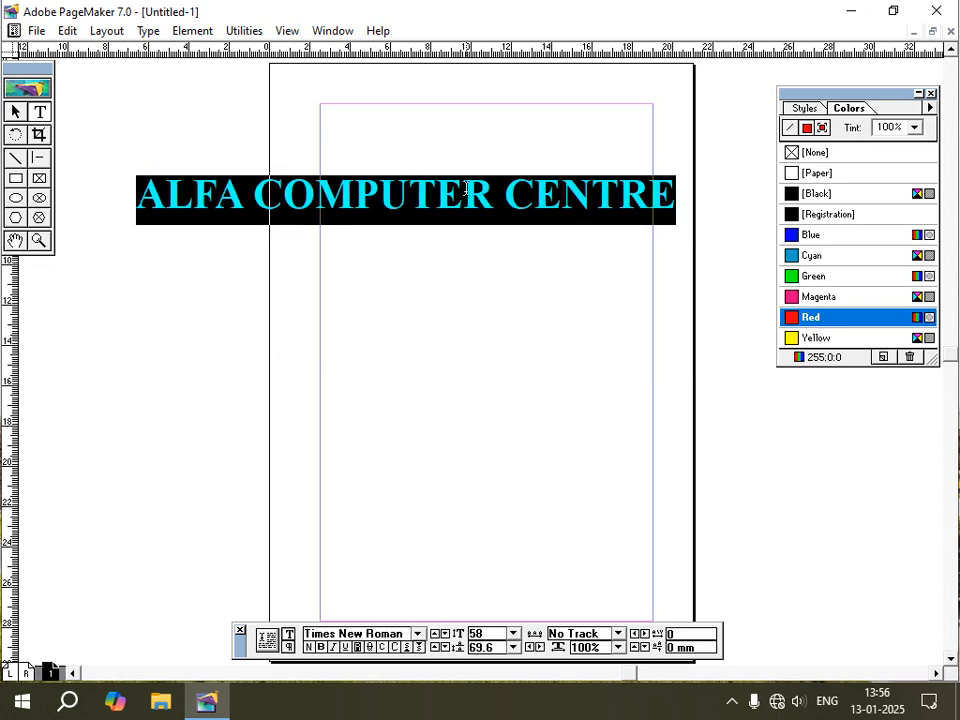
key(ctrl+shift+less)
key(ctrl+shift+less)
key(ctrl+shift+less)
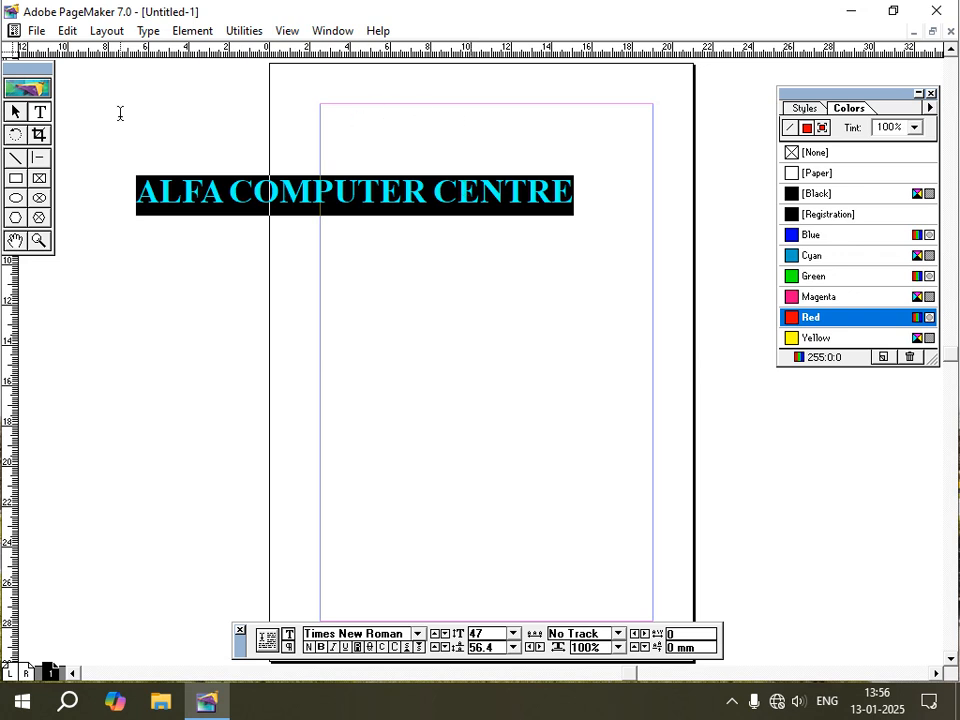
- Move the heading up and right so it spans the width of the page near the upper margin
click(15, 111)
click(305, 175)
drag(305, 175, 435, 144)
click(39, 111)
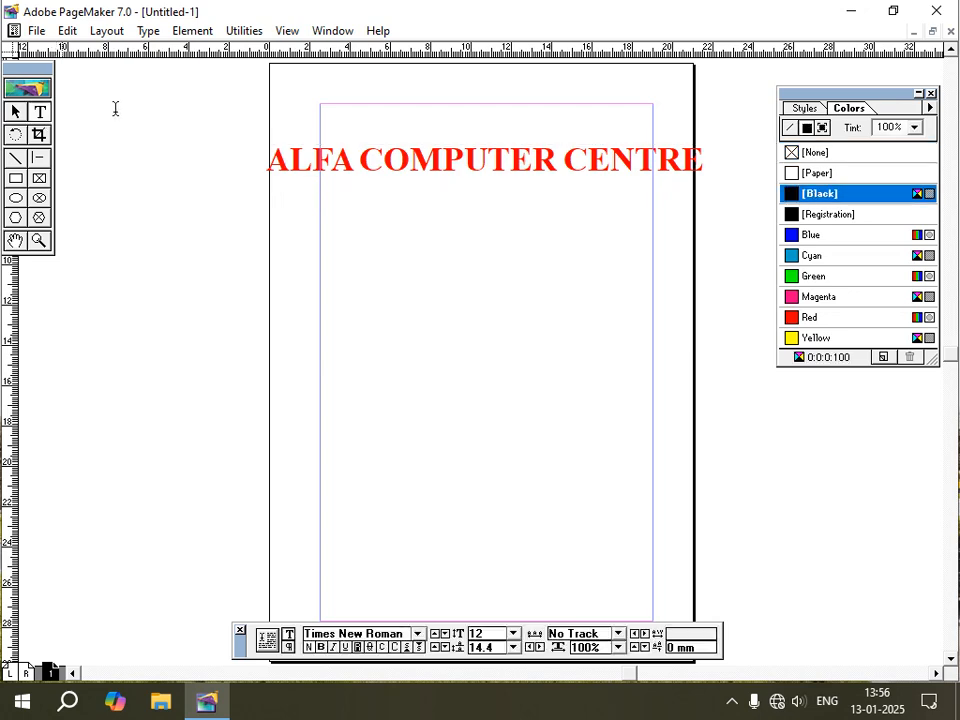
- Reduce the whole heading line to 36 points
click(385, 160)
key(ctrl+a)
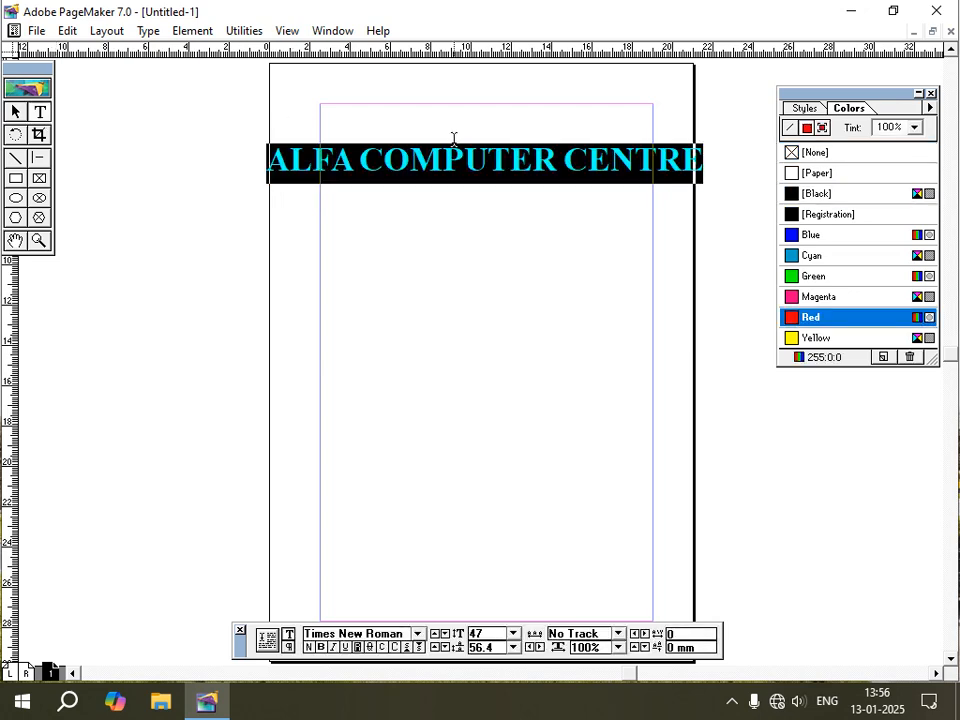
key(ctrl+alt+shift+comma)
key(ctrl+alt+shift+comma)
key(ctrl+alt+shift+comma)
key(ctrl+alt+shift+comma)
key(ctrl+alt+shift+comma)
key(ctrl+alt+shift+comma)
key(ctrl+alt+shift+comma)
key(ctrl+alt+shift+comma)
key(ctrl+alt+shift+comma)
key(ctrl+alt+shift+comma)
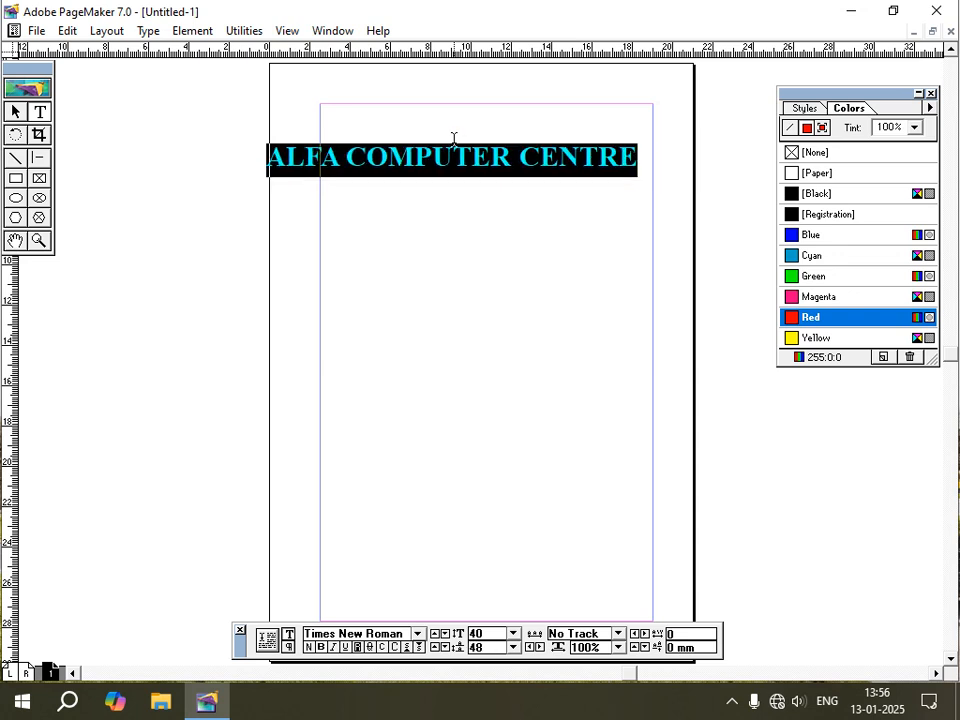
key(ctrl+alt+shift+comma)
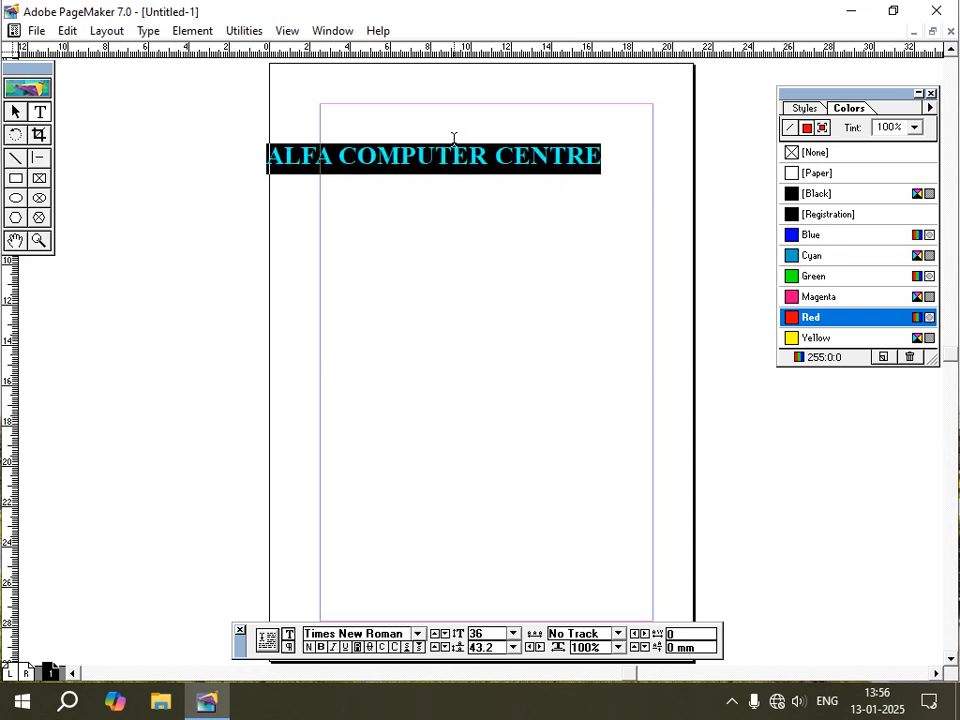
- Move the heading so it starts at the page's left margin guide, and nudge it up 5 mm
click(15, 111)
click(400, 155)
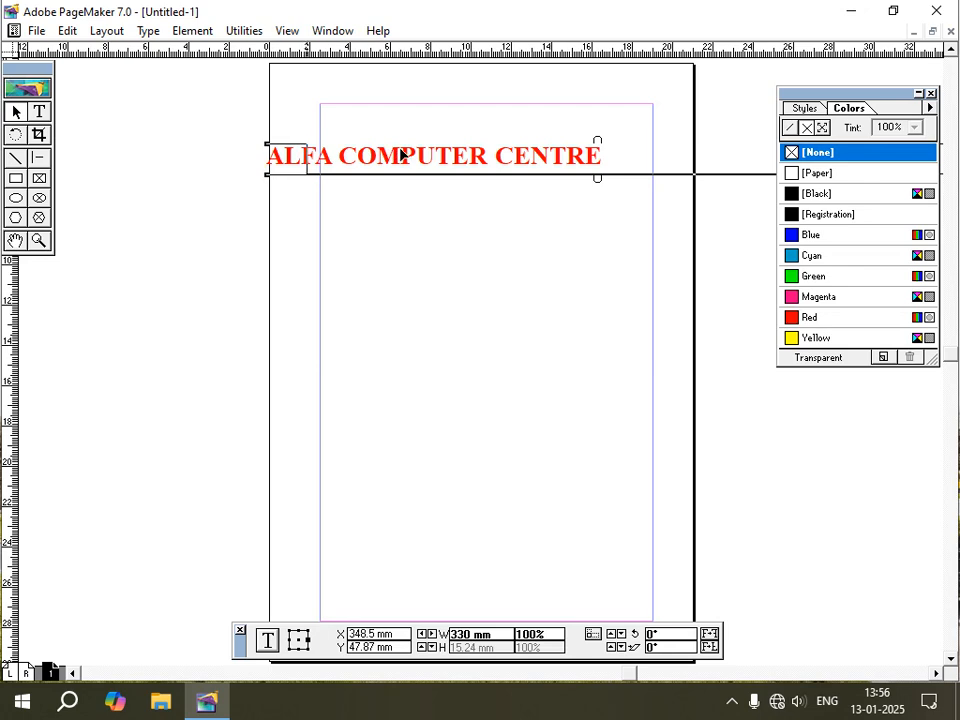
drag(400, 155, 406, 155)
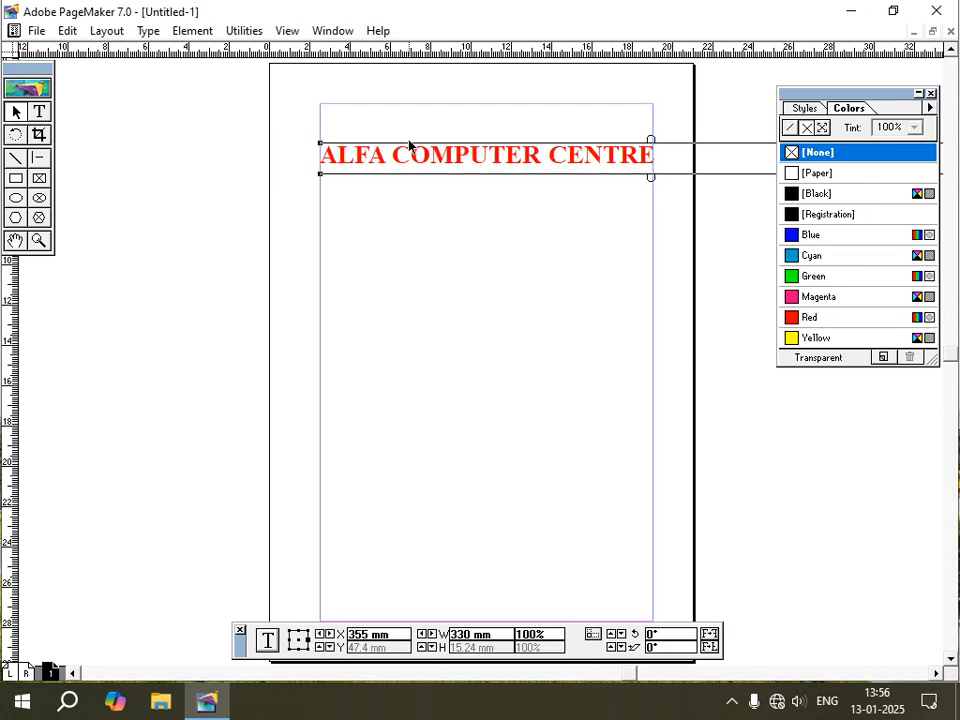
key(Up)
key(Up)
key(Up)
key(Up)
key(Up)
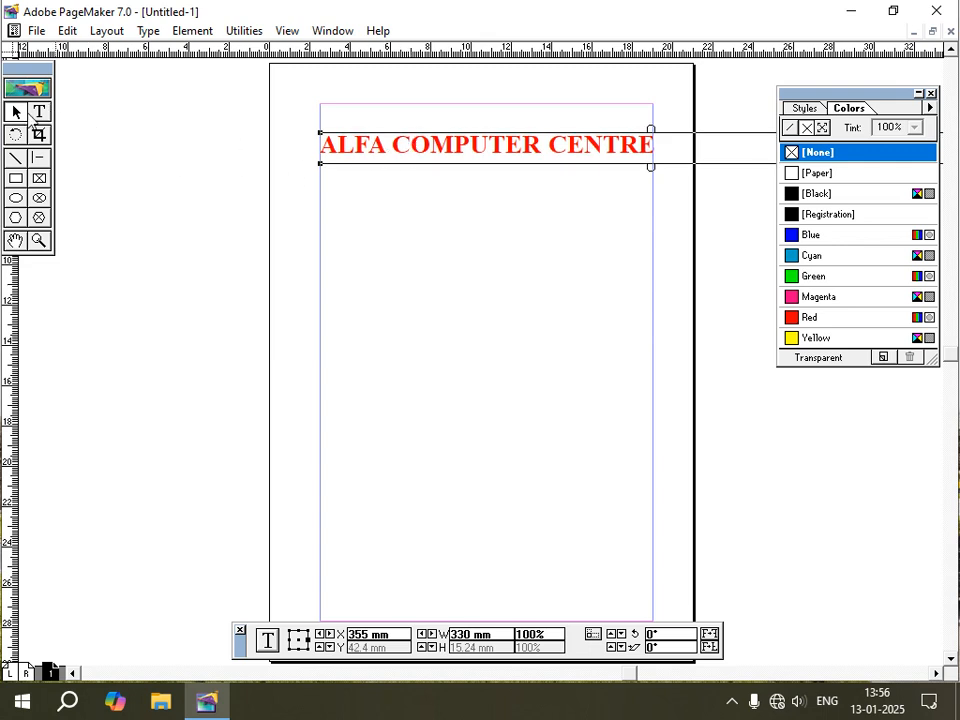
- Move the heading lower on the page and delete it
click(148, 150)
drag(346, 155, 443, 226)
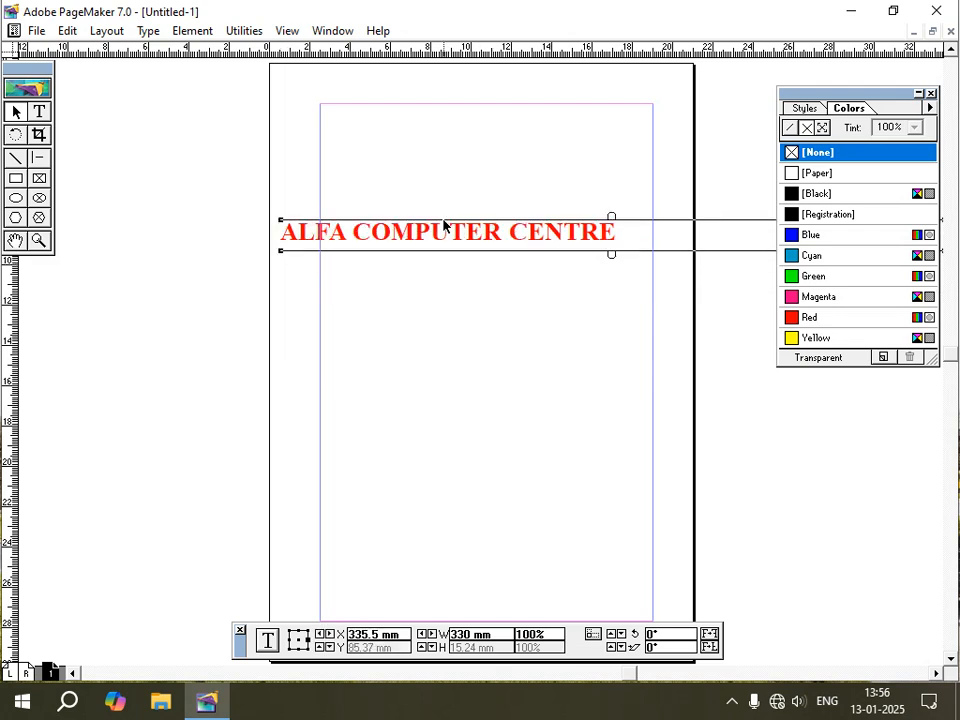
key(Delete)
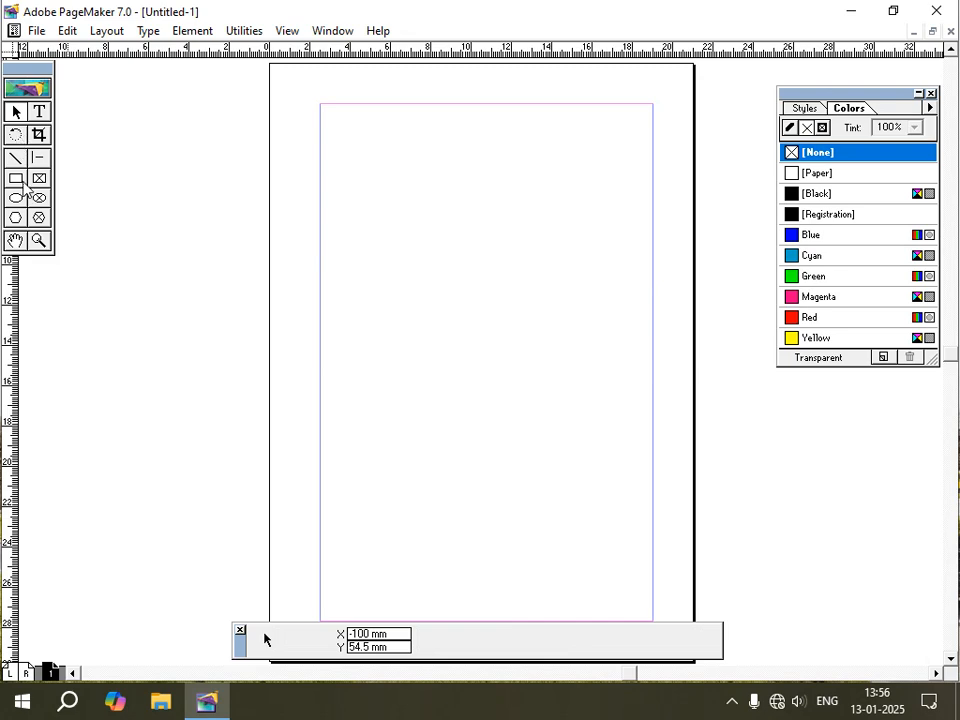
- Draw a rectangle about 72 by 43.5 mm in the upper half of the page, fill it yellow and move it slightly down
click(17, 180)
mouse_move(381, 198)
mouse_down()
mouse_move(435, 268)
mouse_move(526, 284)
mouse_up()
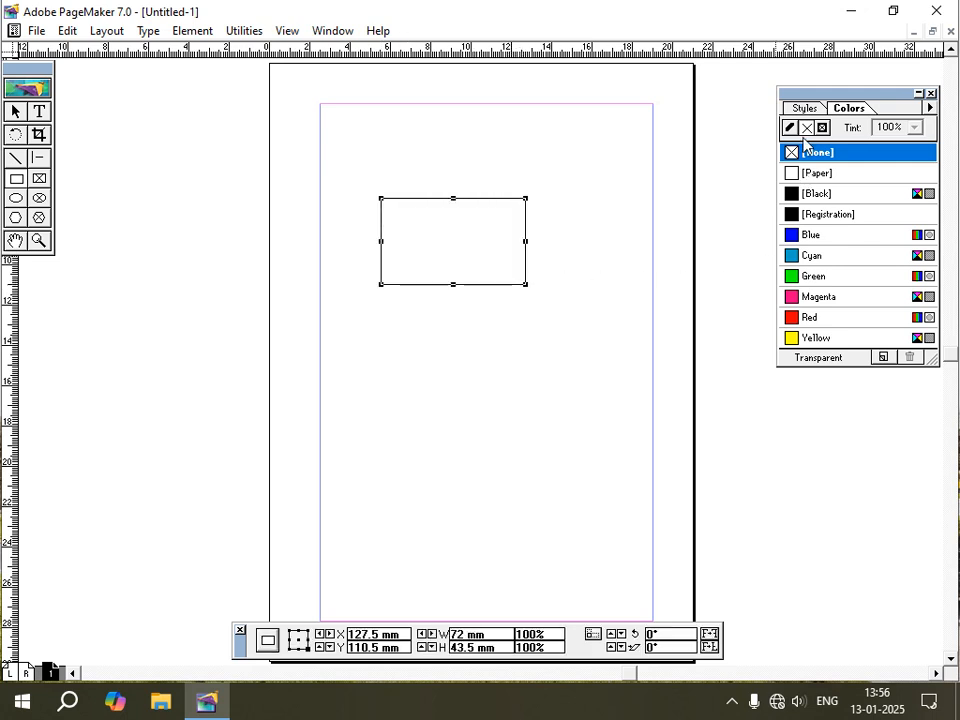
click(805, 337)
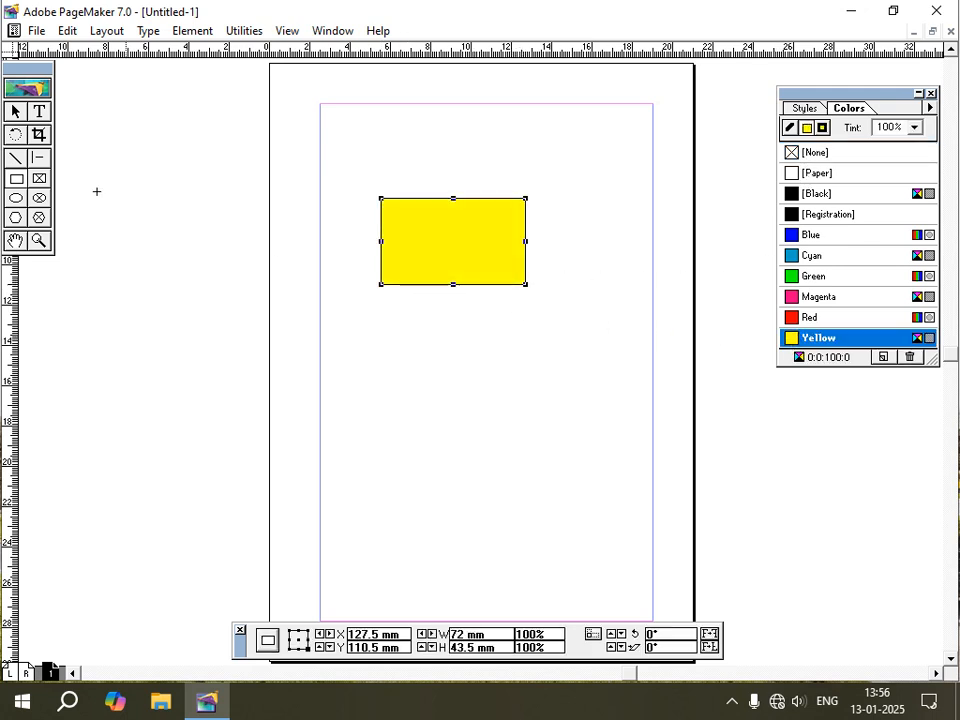
click(14, 112)
drag(449, 255, 453, 271)
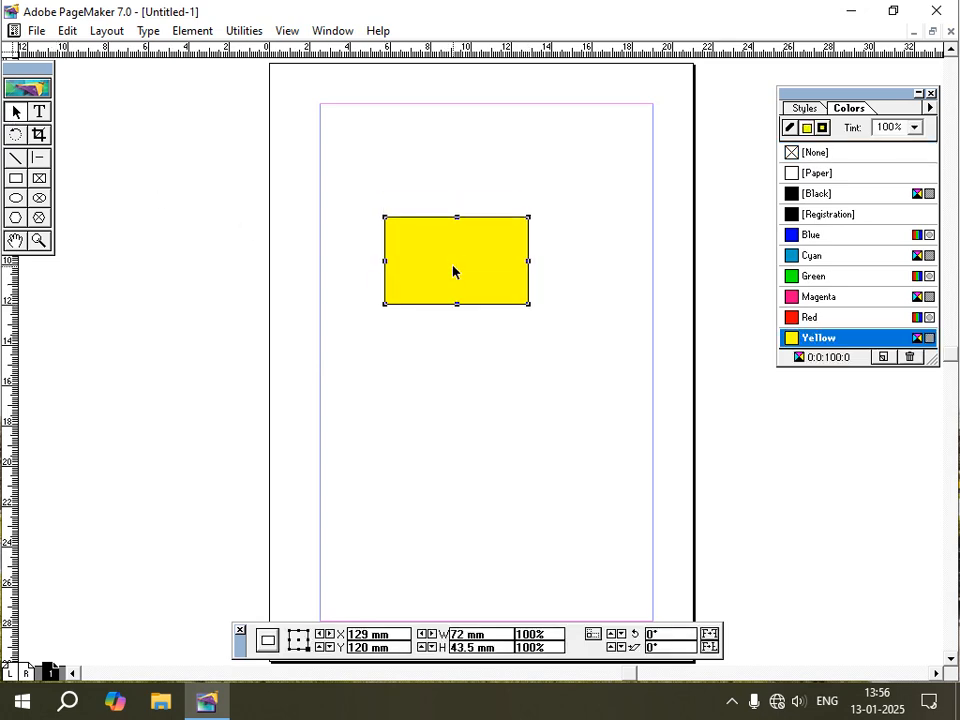
- Rotate the yellow rectangle freehand to an angle of about -125.6°
click(16, 135)
drag(485, 261, 431, 324)
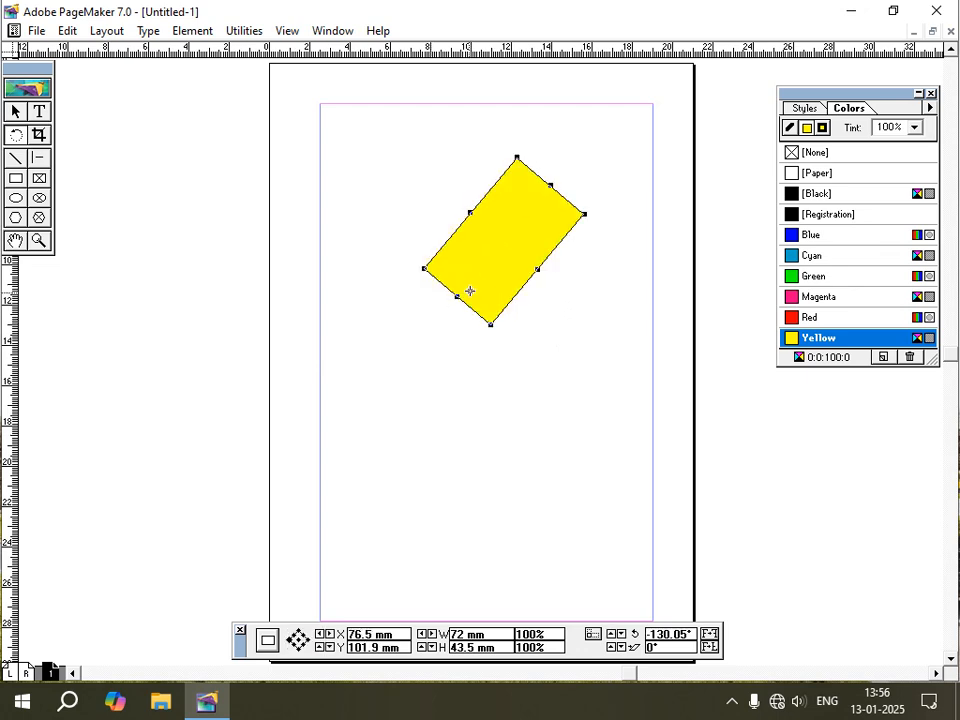
drag(472, 279, 645, 231)
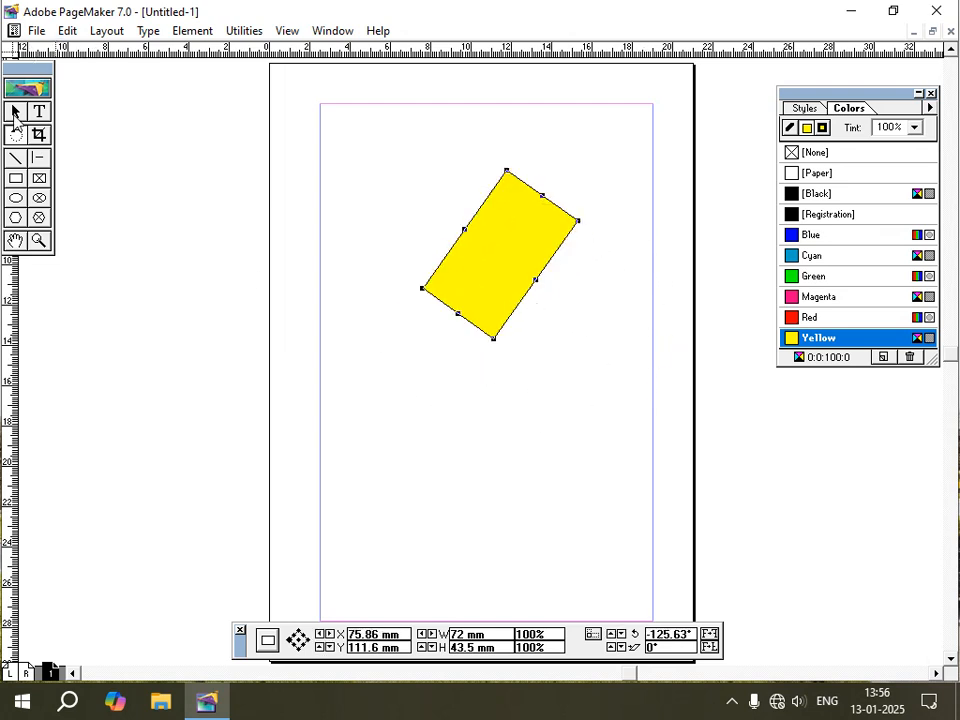
- Select the rotated yellow rectangle, move it slightly down and delete it
click(14, 114)
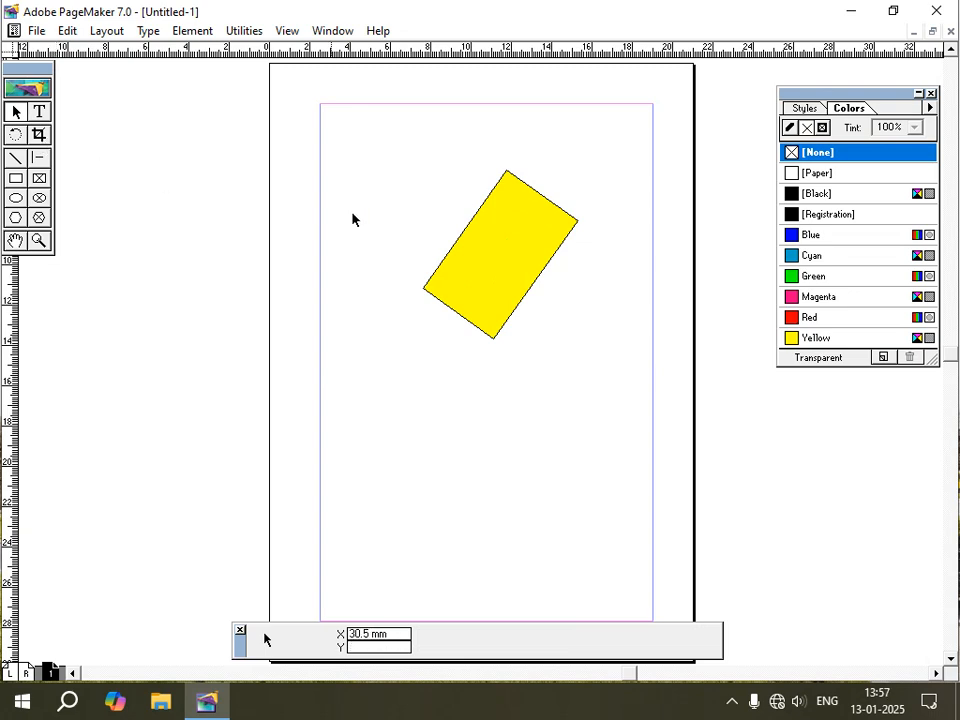
drag(489, 250, 501, 298)
key(Delete)
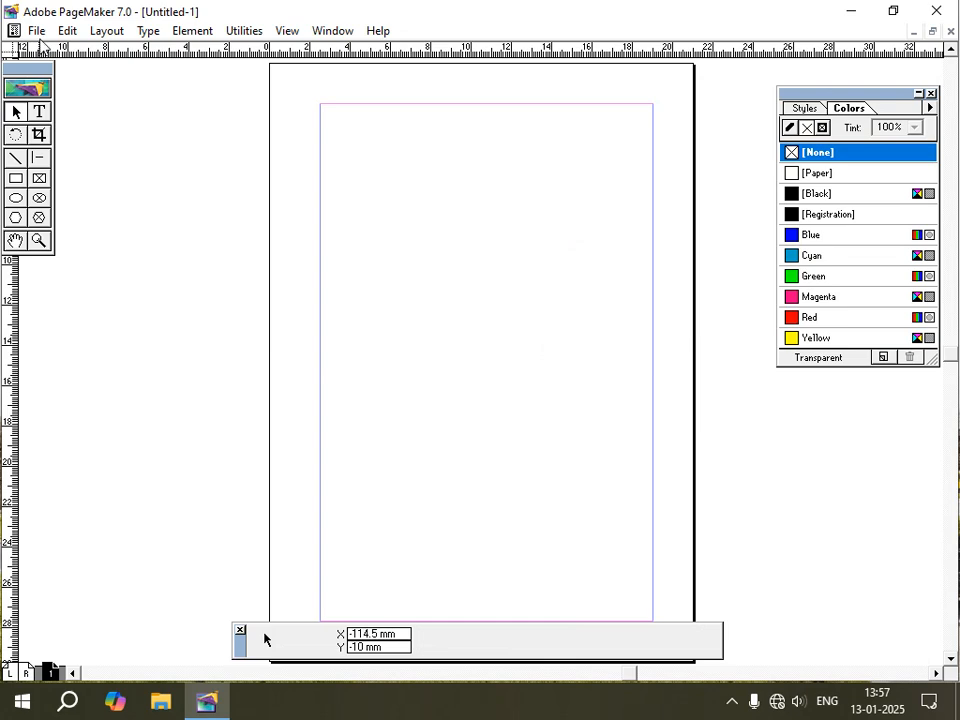
- Place the garden picture "240x320_Excellent Picture (109)" from the Images folder within the margins at about 127 by 163 mm
click(41, 40)
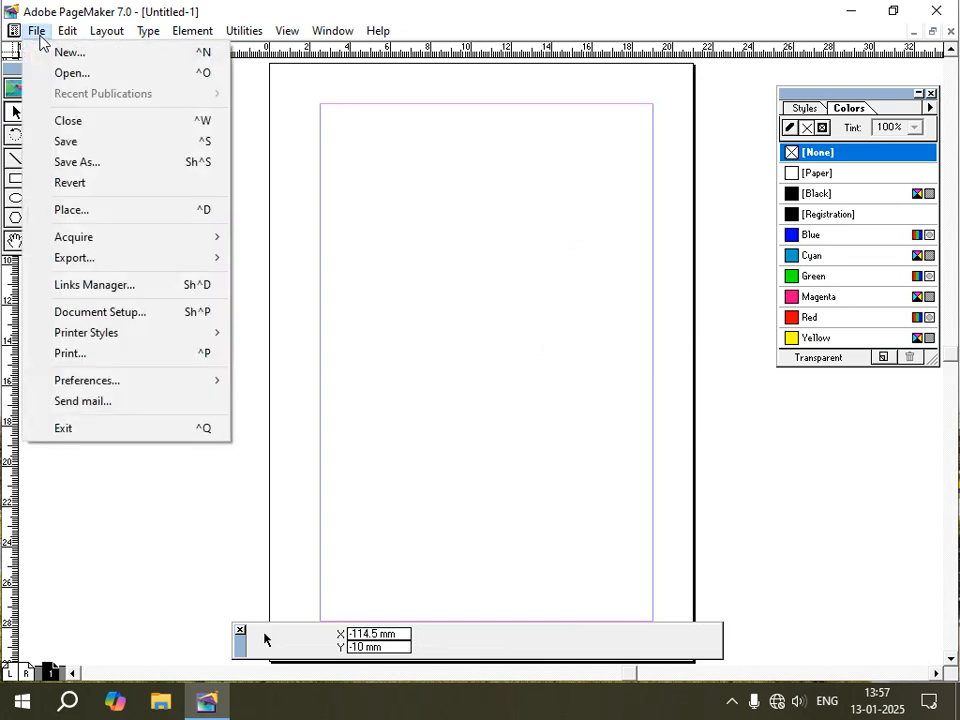
click(116, 221)
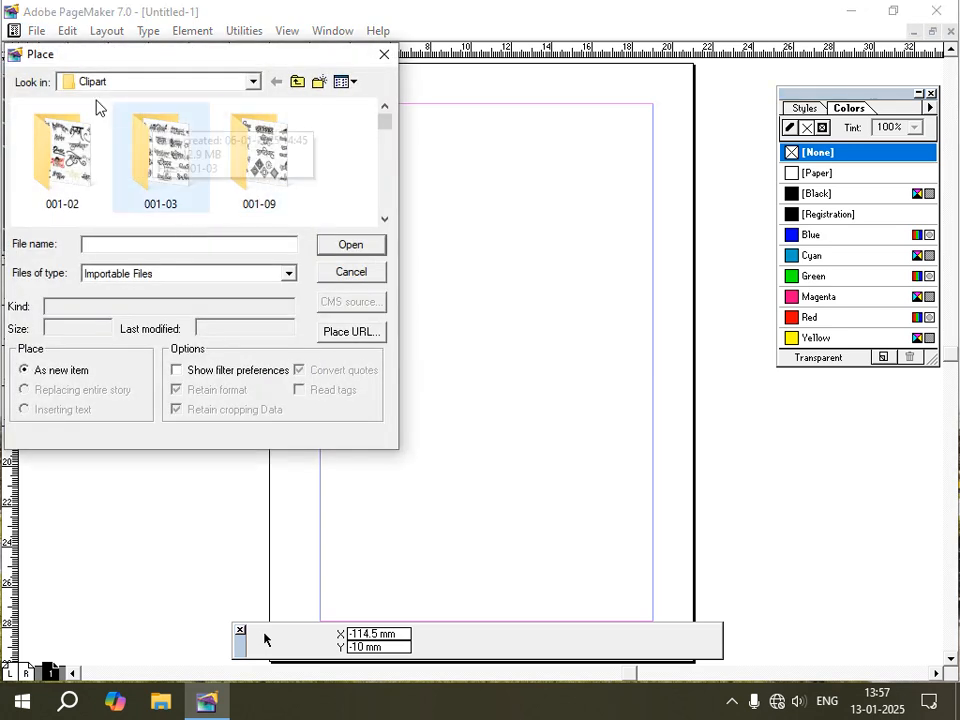
click(254, 83)
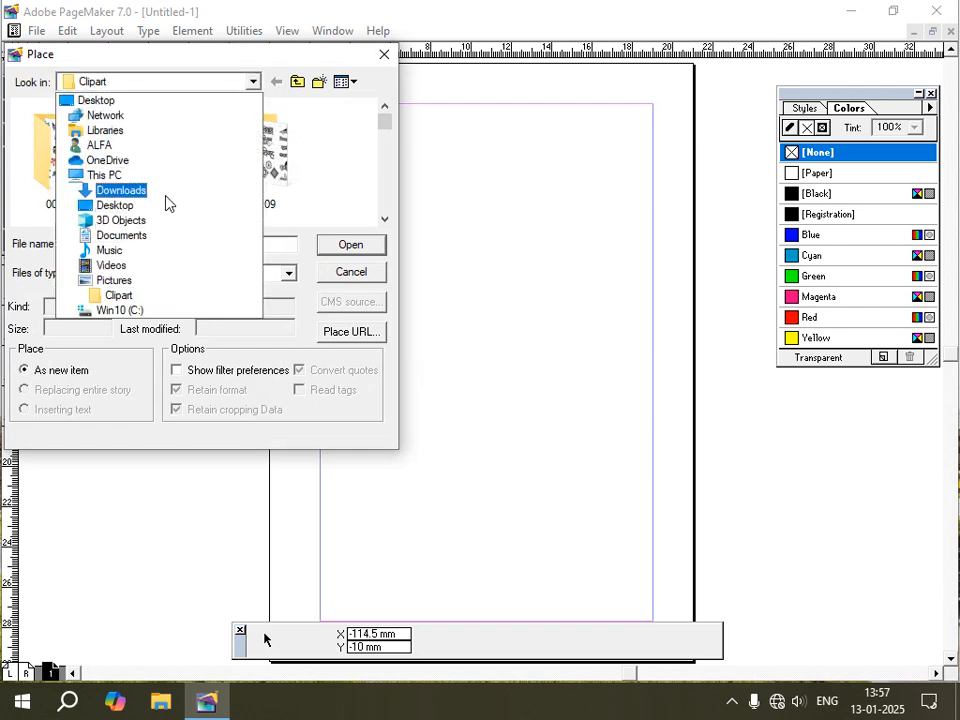
click(174, 282)
double_click(268, 172)
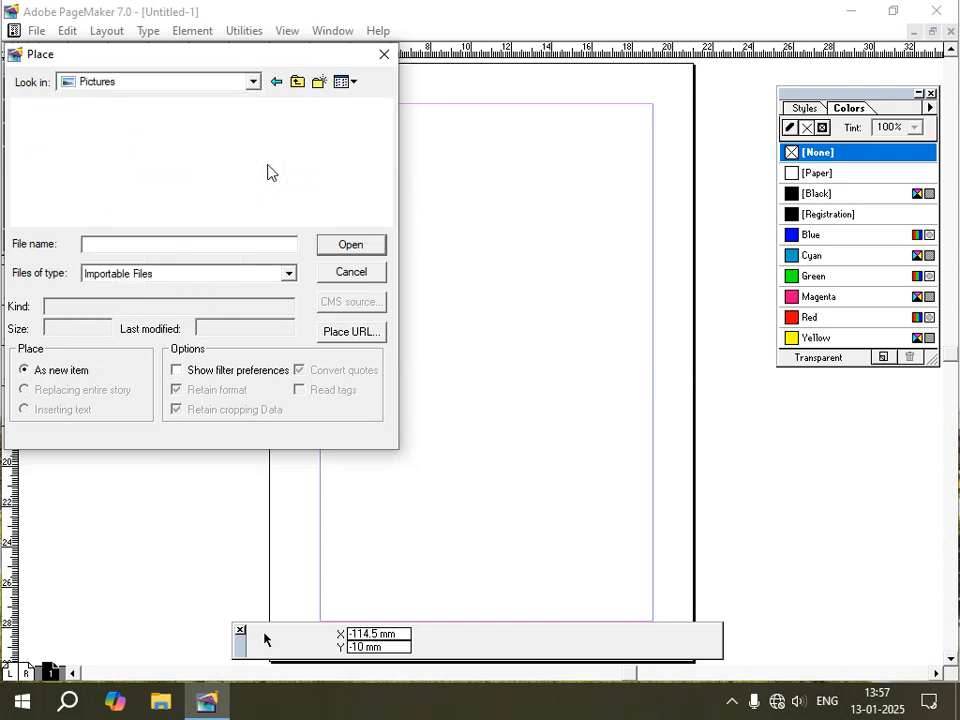
drag(388, 122, 388, 165)
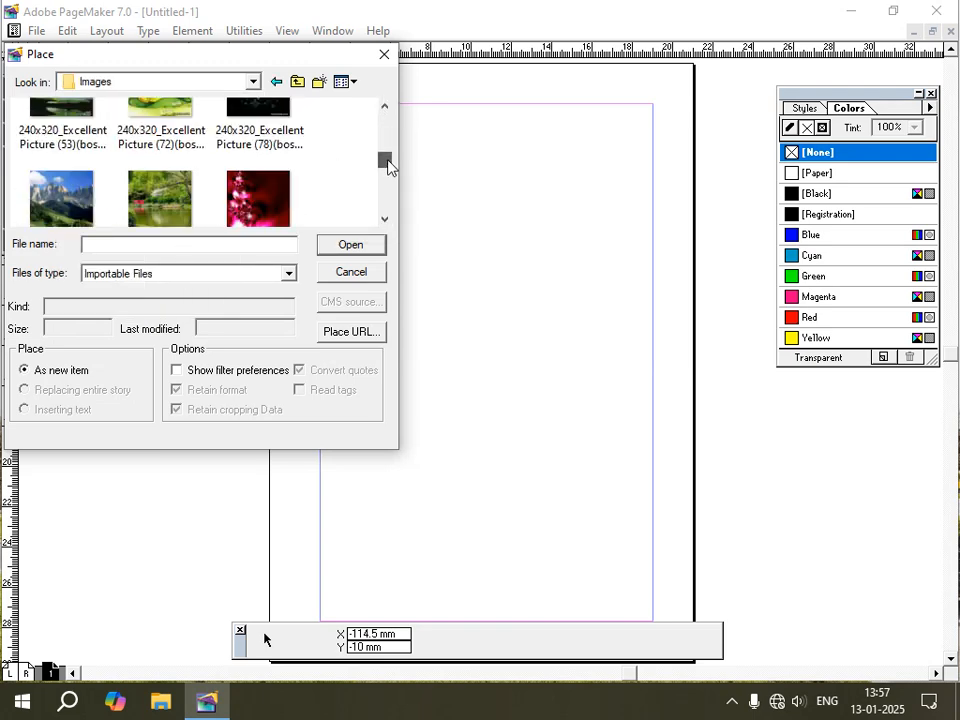
click(157, 200)
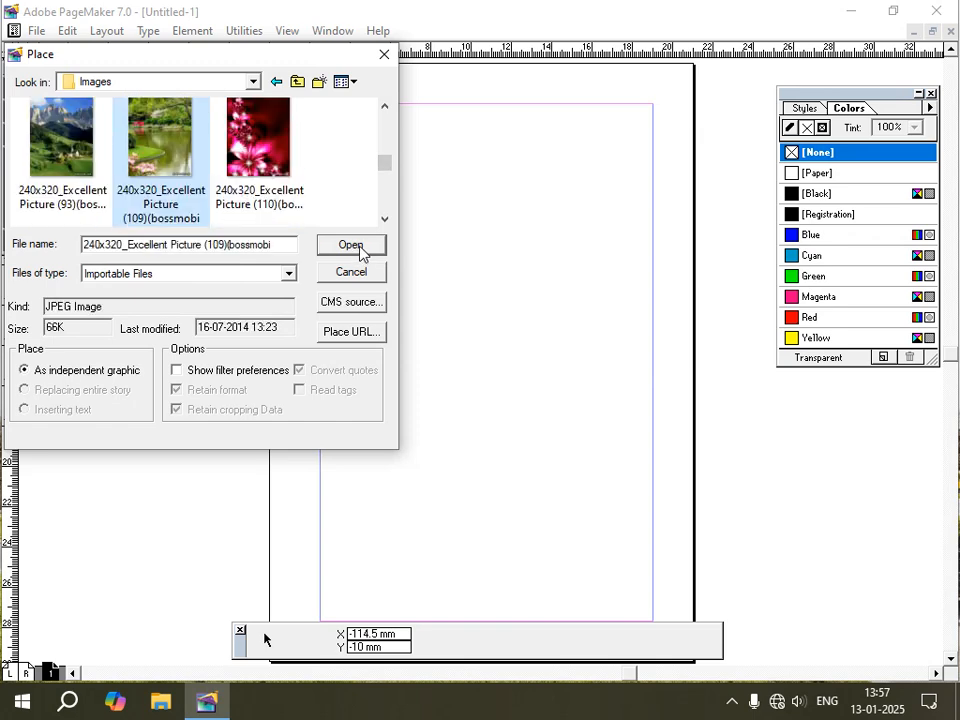
click(364, 254)
drag(359, 149, 614, 477)
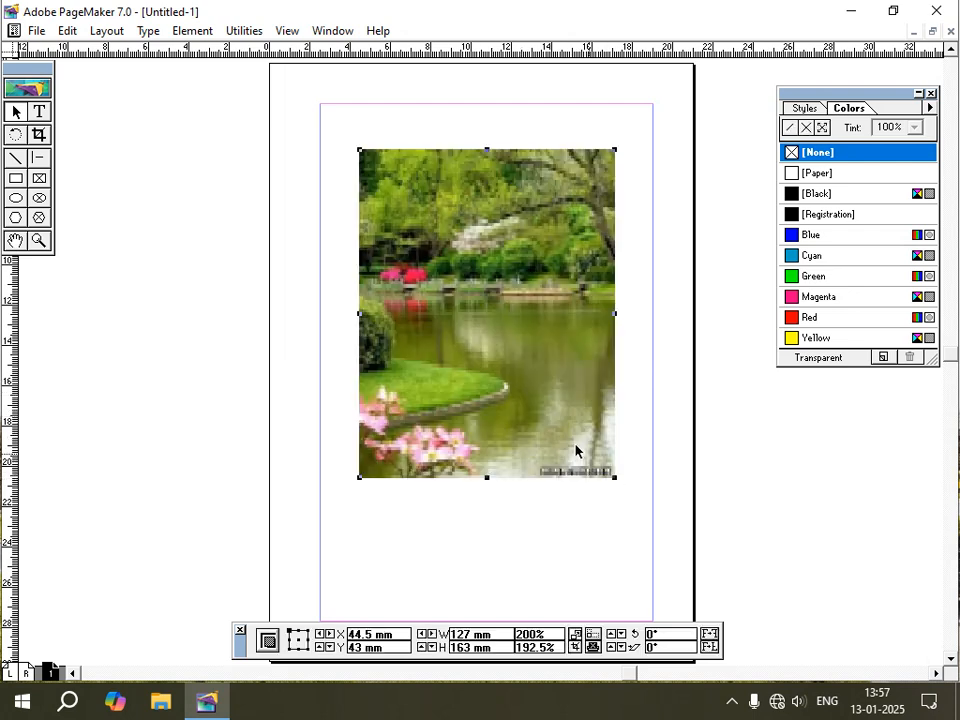
- Crop the picture's bottom edge to a height of about 159.5 mm and try the crop handles on its other edges
click(38, 134)
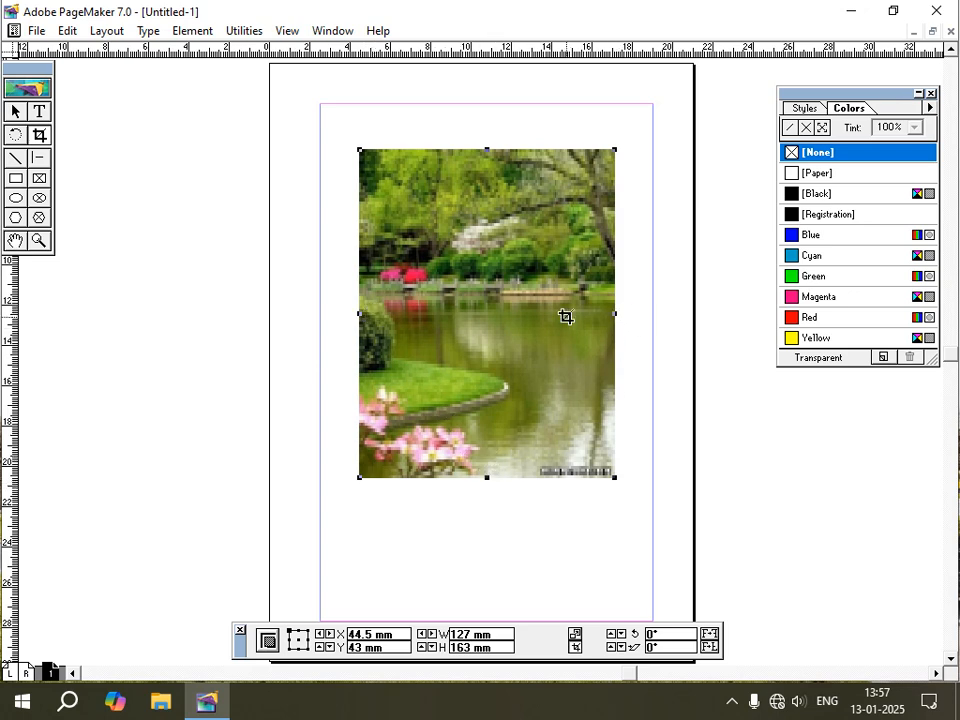
mouse_move(485, 149)
mouse_down()
mouse_move(497, 324)
mouse_move(486, 306)
mouse_move(490, 148)
mouse_up()
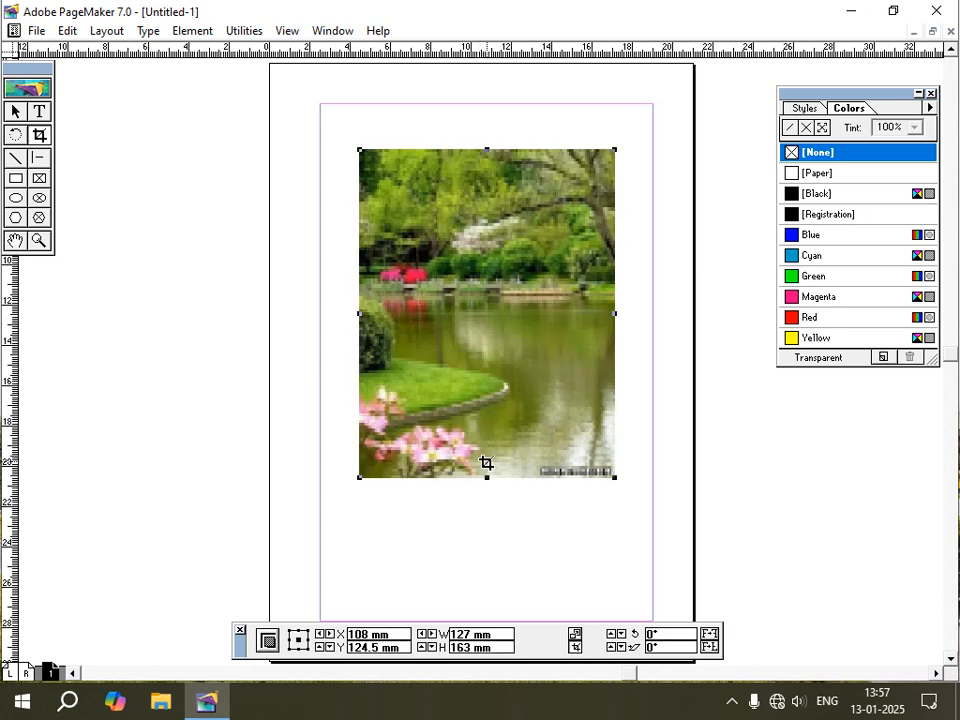
mouse_move(488, 477)
mouse_down()
mouse_move(480, 304)
mouse_move(485, 469)
mouse_up()
mouse_move(362, 312)
mouse_down()
mouse_move(430, 315)
mouse_move(359, 314)
mouse_up()
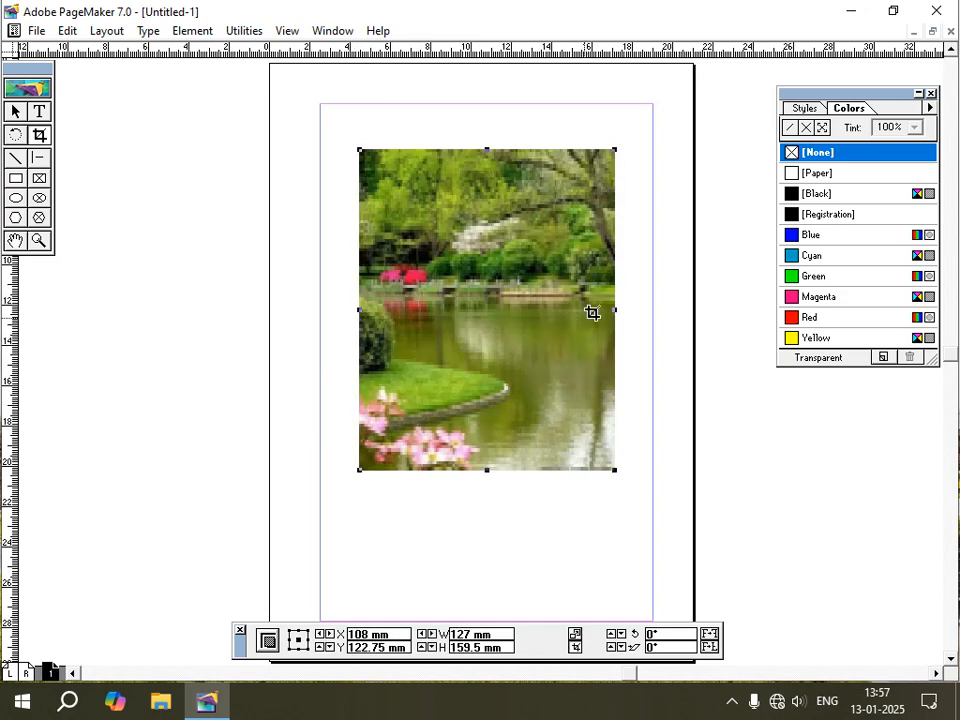
mouse_move(613, 313)
mouse_down()
mouse_move(501, 315)
mouse_move(615, 313)
mouse_up()
- Move the cropped picture down the page and delete it
click(16, 111)
drag(418, 278, 428, 325)
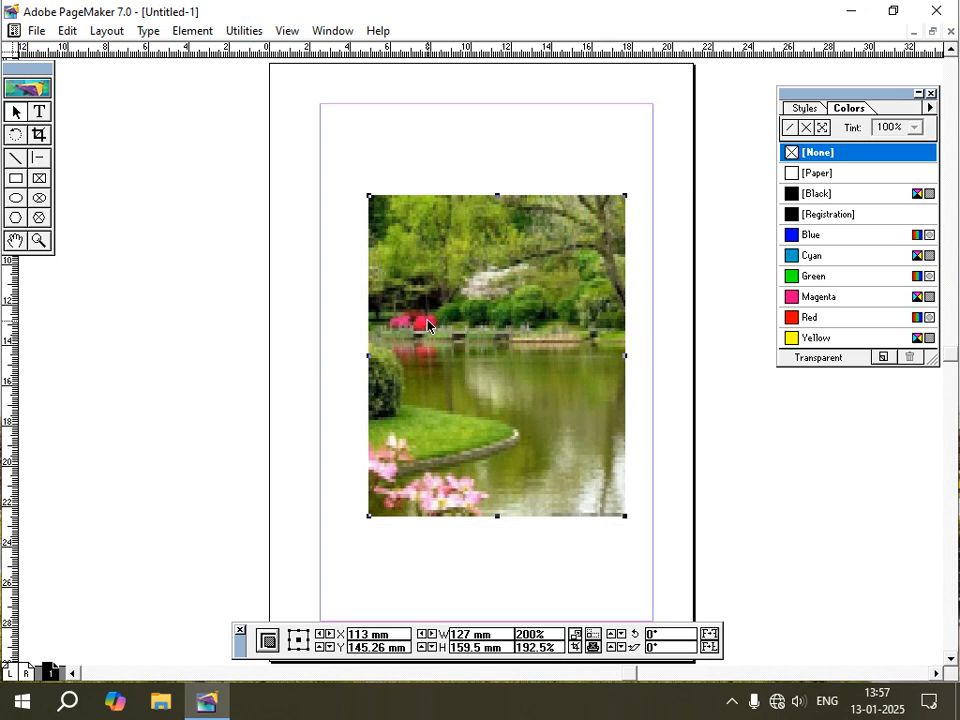
key(Delete)
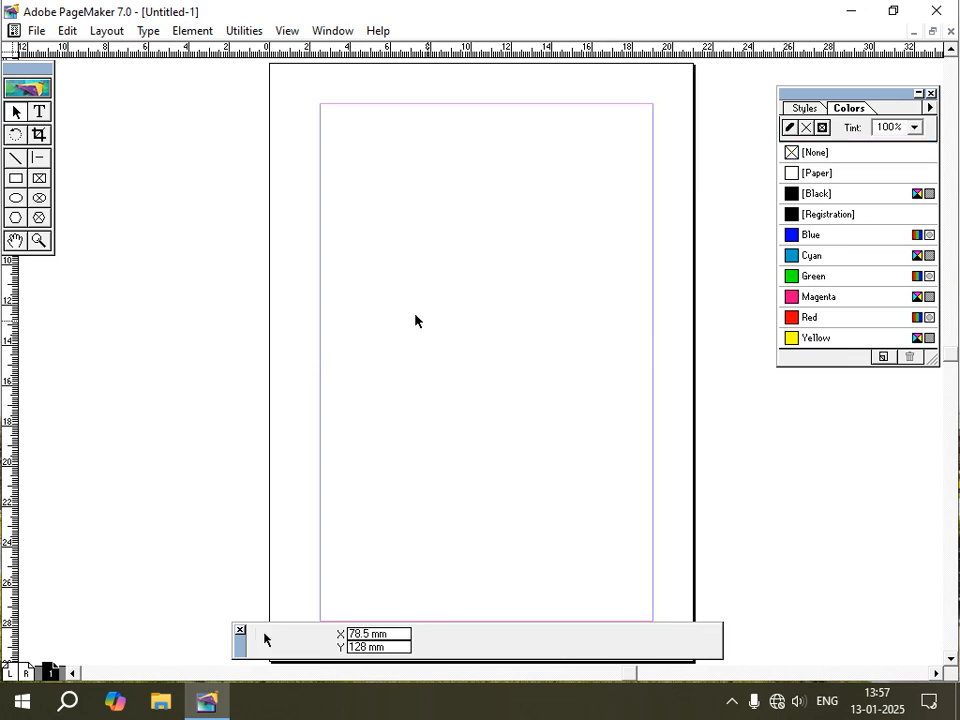
- Draw six lines at varied angles in the upper half of the page, with the last four crossing one another
click(16, 159)
drag(377, 156, 401, 293)
drag(410, 192, 463, 284)
drag(450, 191, 525, 300)
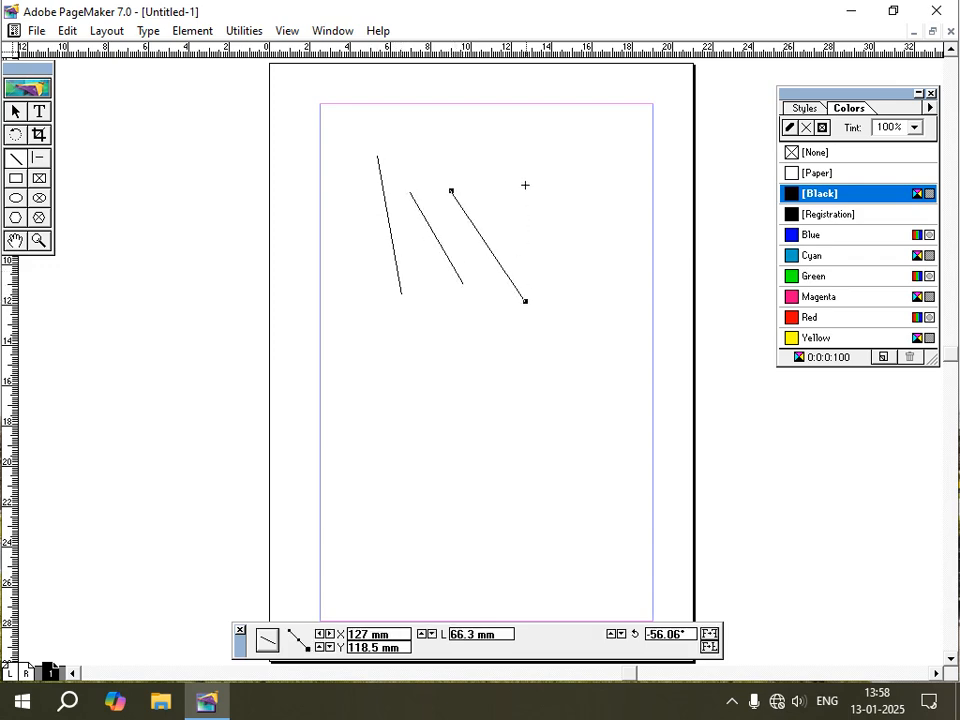
drag(525, 184, 443, 330)
drag(482, 197, 505, 302)
drag(459, 246, 533, 241)
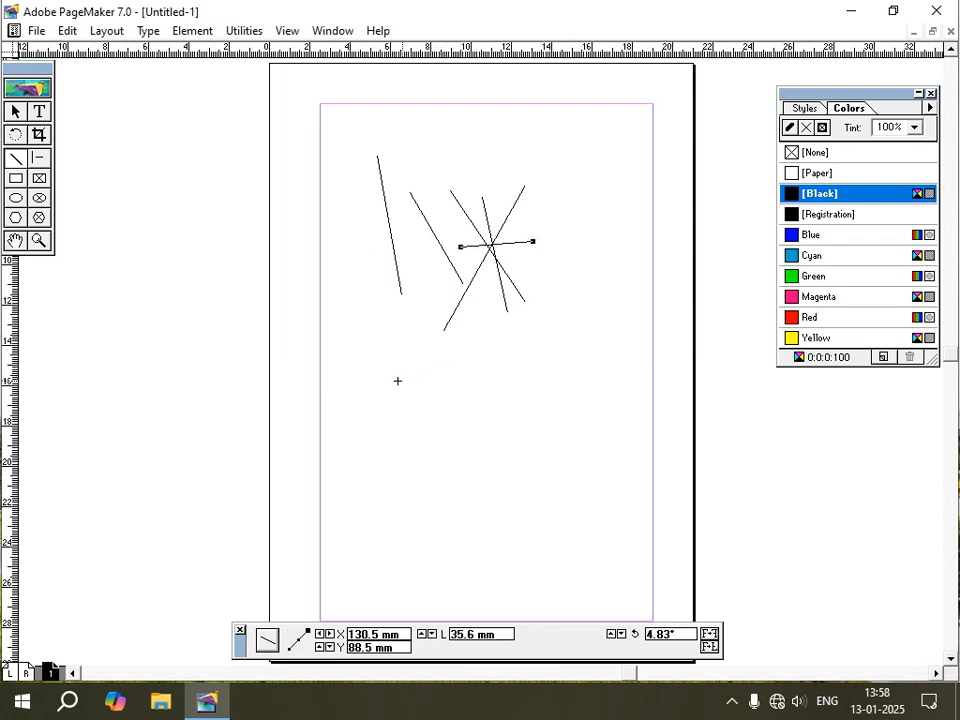
- Draw an 80 mm horizontal line mid-page, cross it with a vertical line about 71.5 mm long, and colour the vertical line red
drag(372, 390, 533, 390)
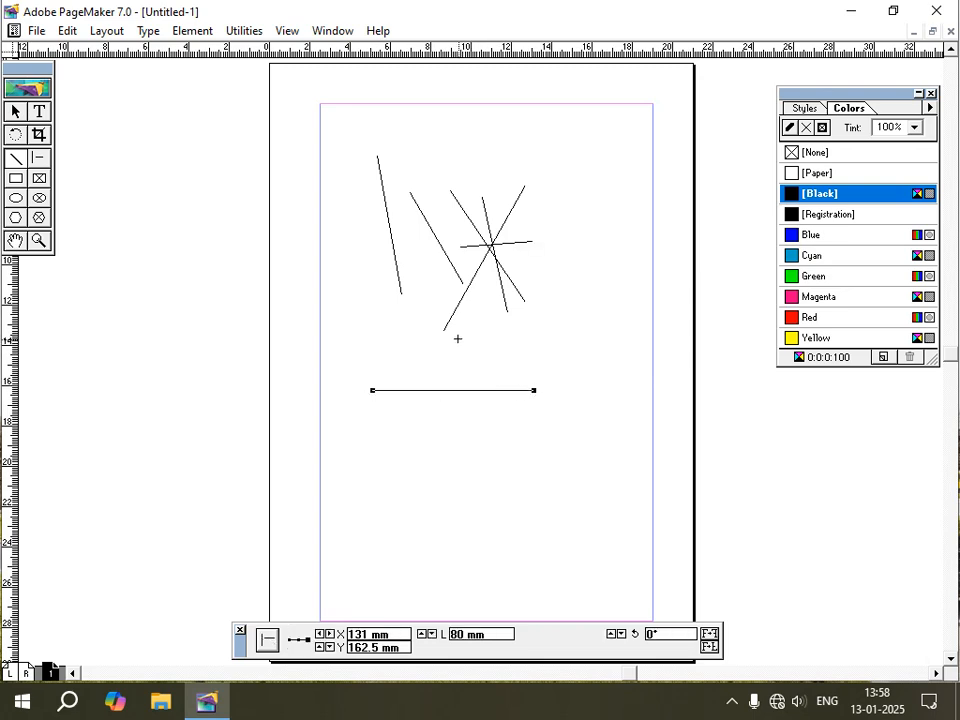
mouse_move(455, 335)
mouse_down()
mouse_move(466, 462)
mouse_move(455, 478)
mouse_up()
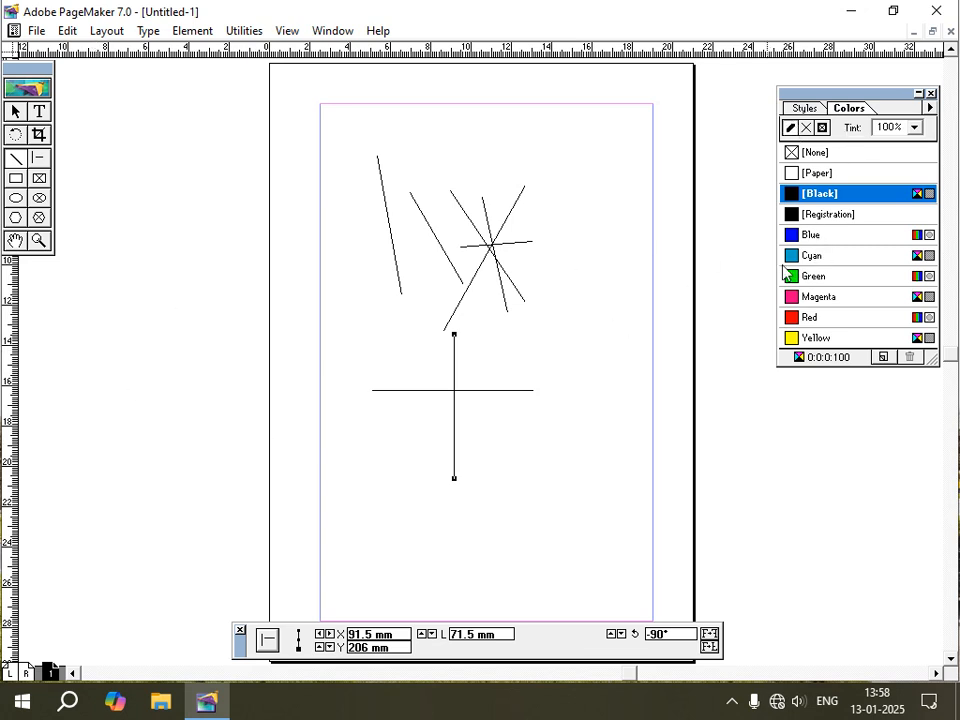
click(794, 317)
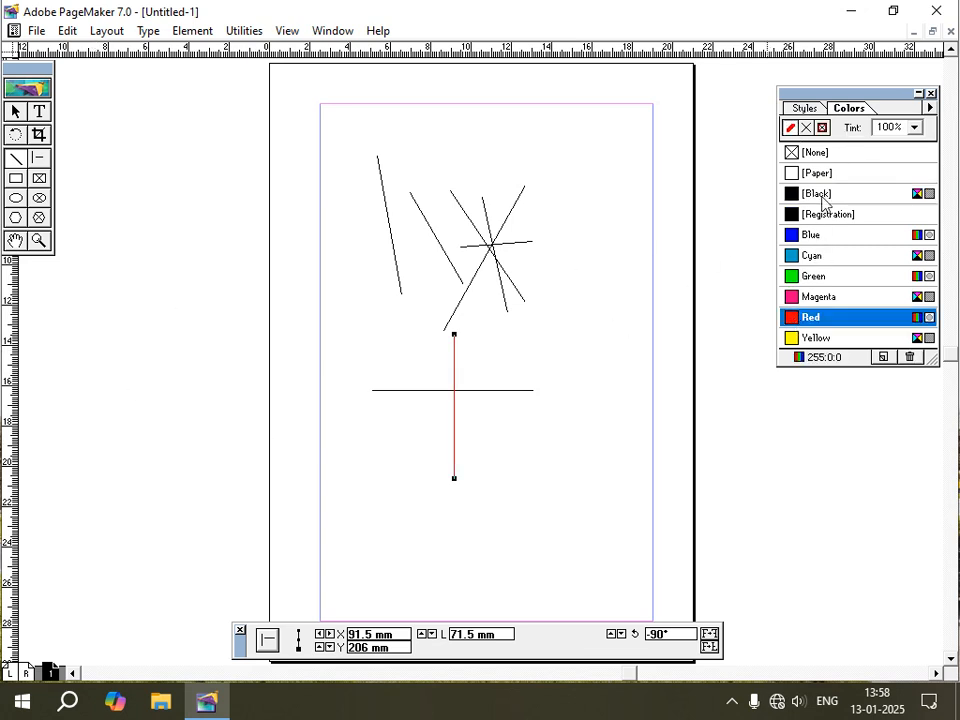
click(916, 135)
click(825, 325)
- Set the stroke of the red vertical line to a solid 6 pt
click(186, 32)
mouse_move(219, 74)
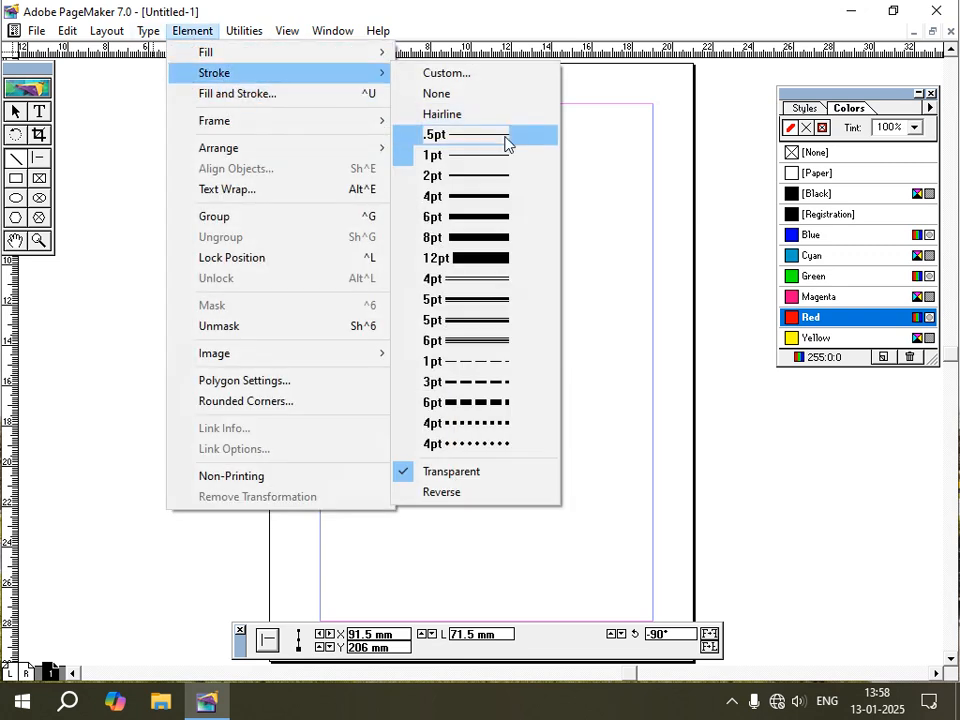
click(497, 218)
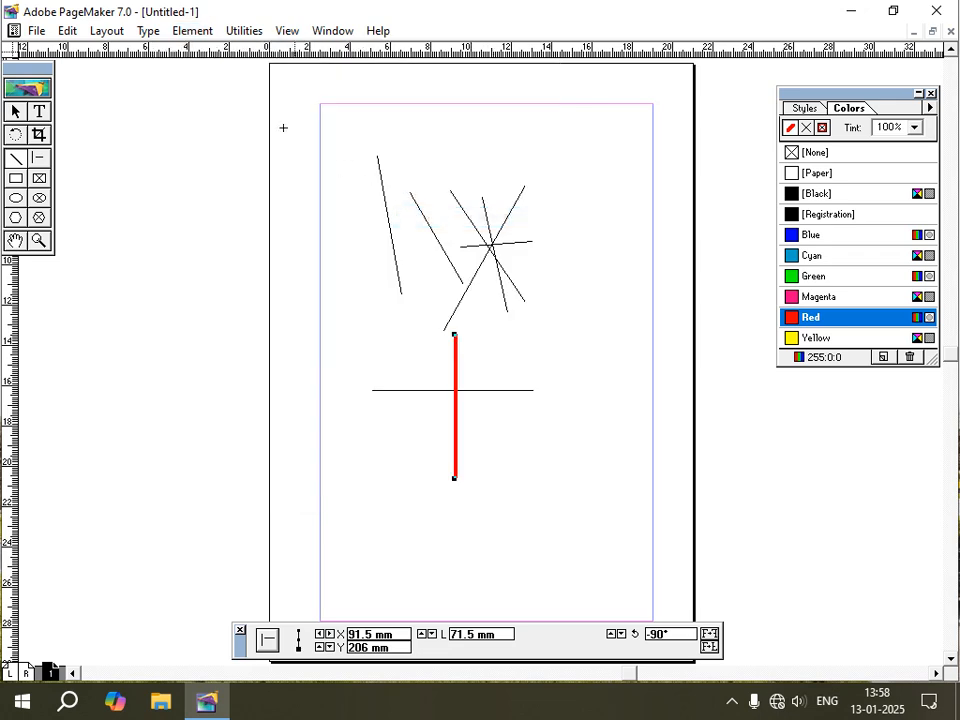
- Change the red vertical line's stroke to the 6 pt triple line, and delete that line from the page
click(192, 31)
mouse_move(220, 74)
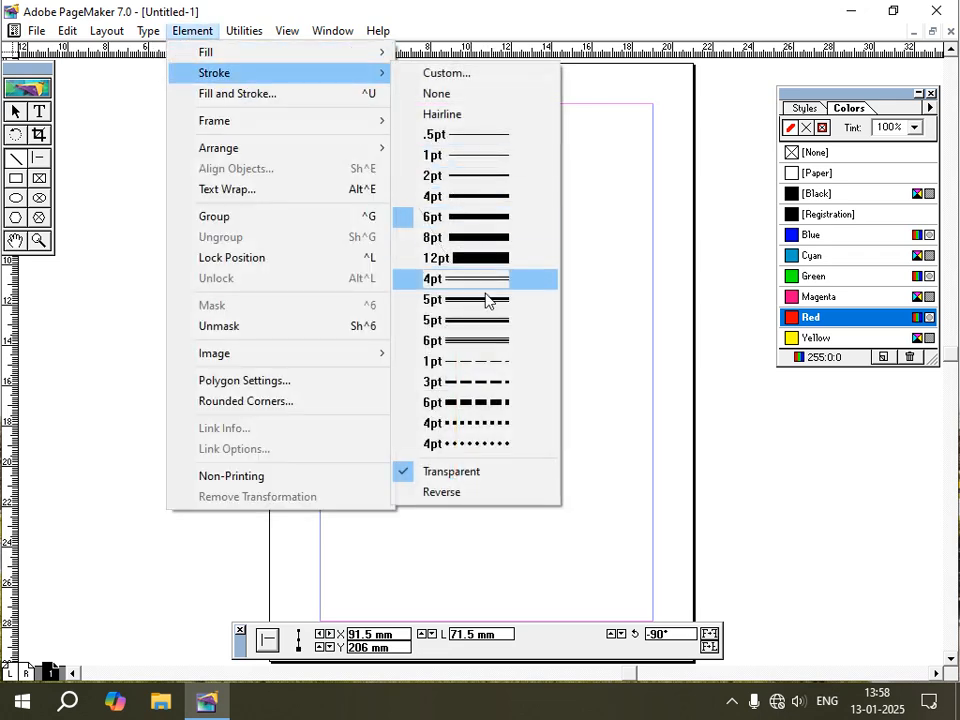
click(493, 342)
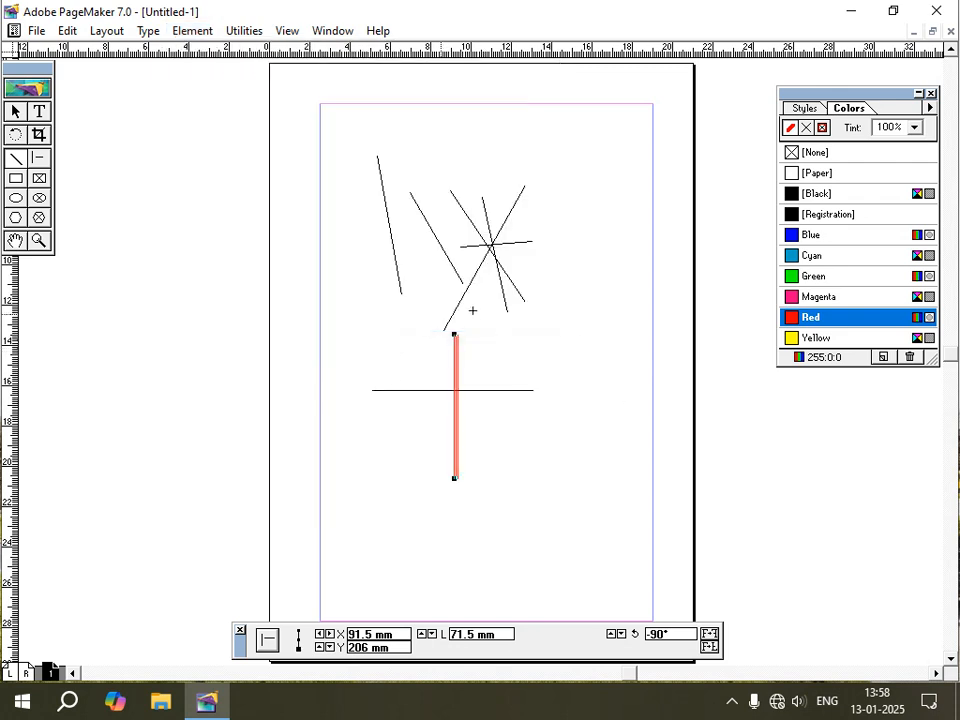
key(Delete)
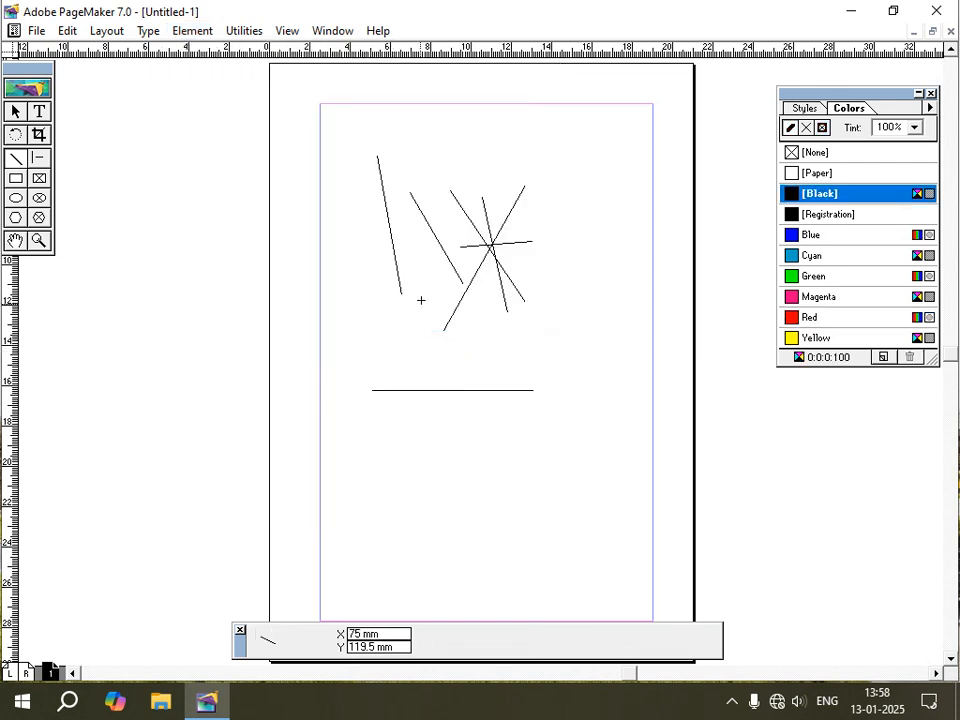
- Draw a vertical line, a horizontal line about 51.3 mm long and a second vertical line about 66.7 mm long on the pasteboard beside the page
click(38, 160)
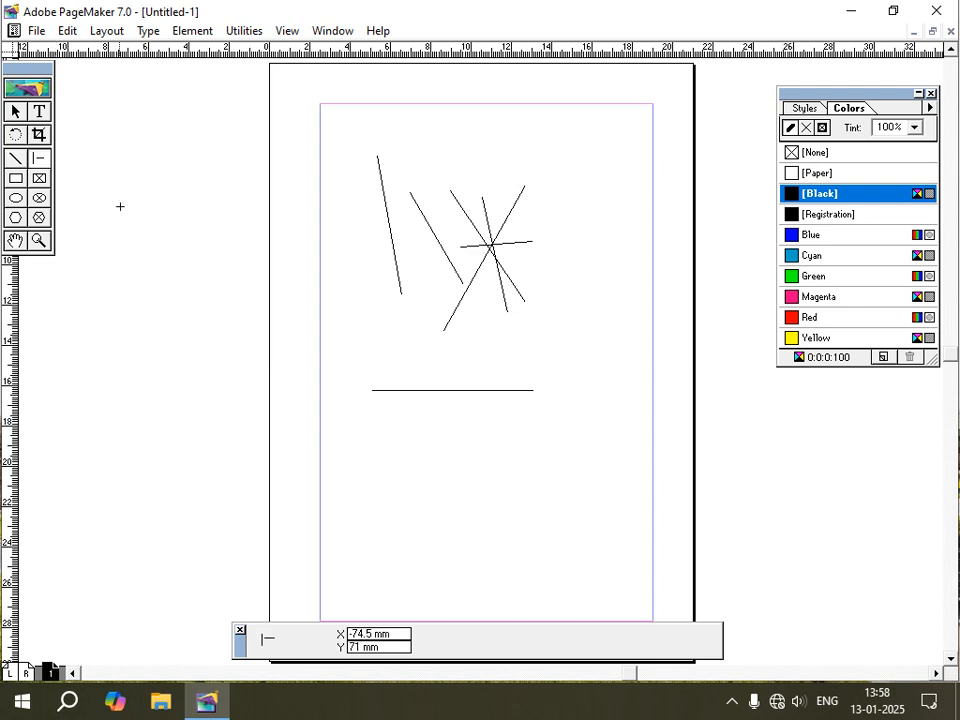
drag(113, 165, 113, 321)
drag(93, 243, 197, 254)
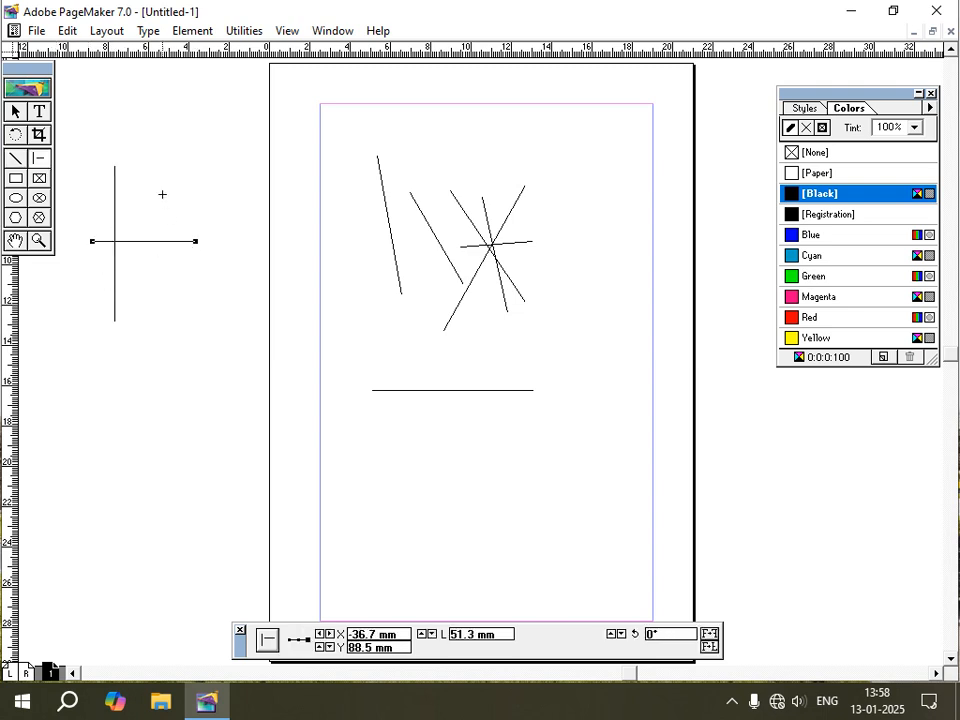
drag(162, 194, 166, 330)
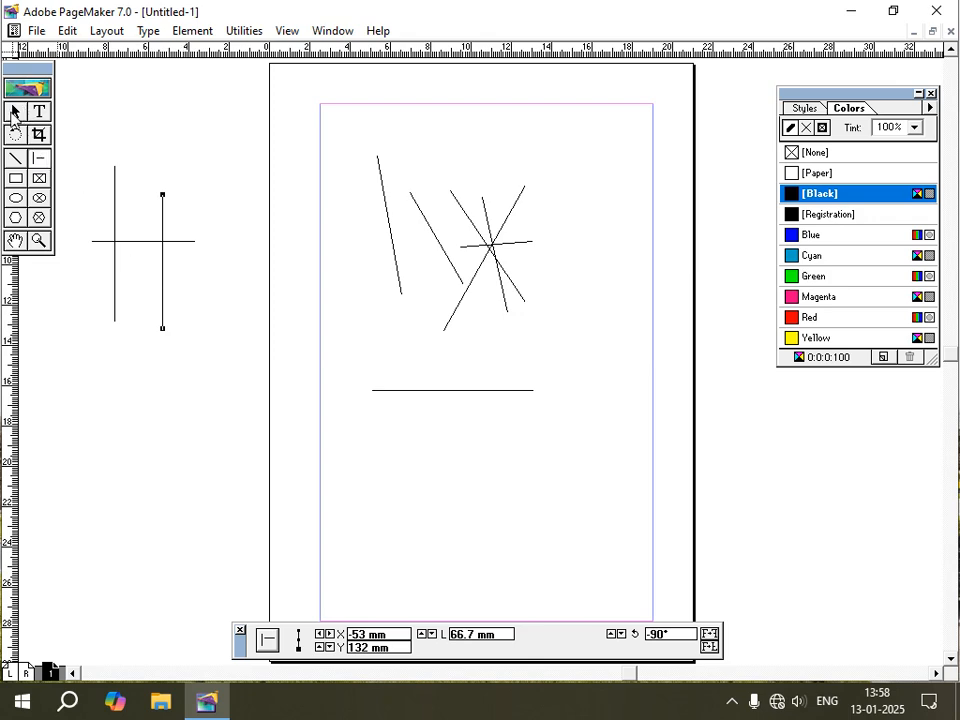
- Select all the lines on the pasteboard and the page together and delete them
click(14, 113)
mouse_move(85, 138)
mouse_down()
mouse_move(611, 388)
mouse_move(660, 441)
mouse_up()
key(Delete)
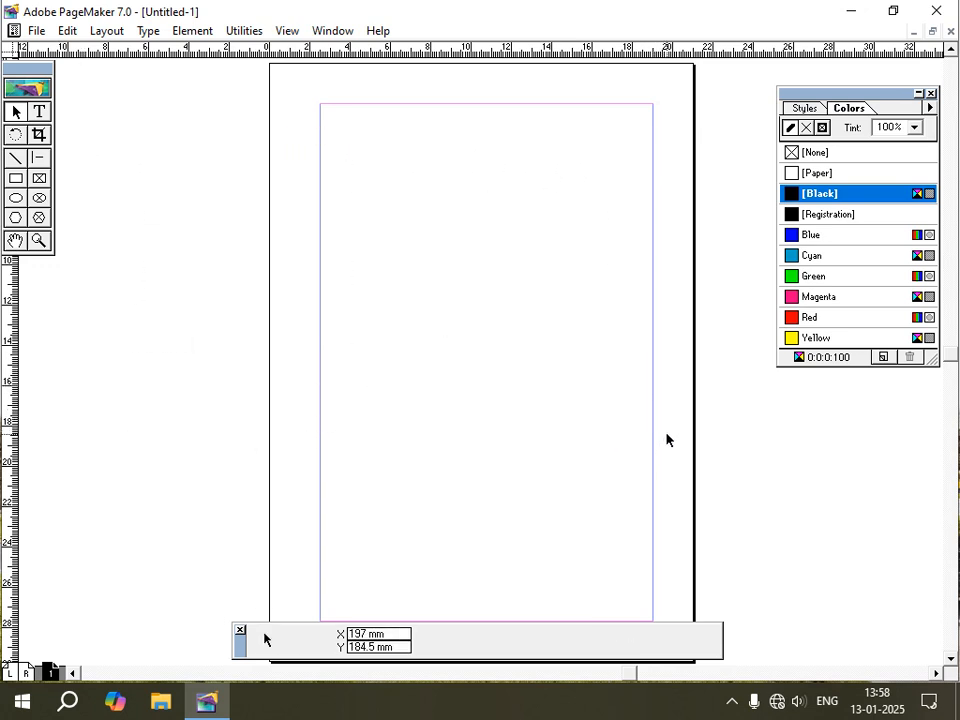
- Draw a rectangle about 60 by 68 mm on the pasteboard, with Registration as its stroke colour and a Yellow fill
click(17, 179)
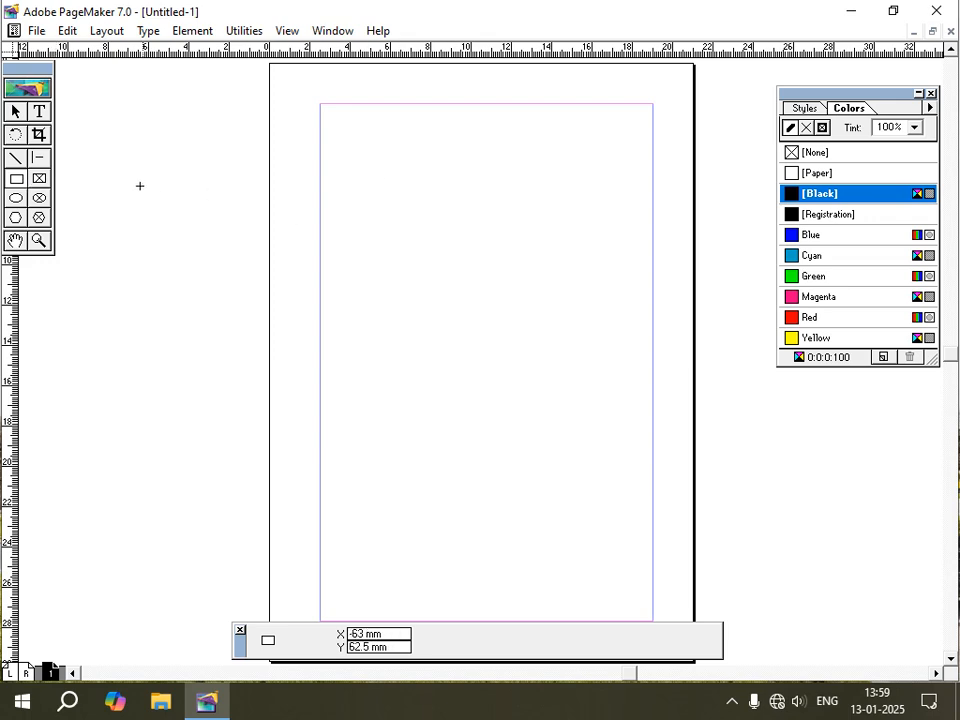
mouse_move(110, 160)
mouse_down()
mouse_move(227, 274)
mouse_move(231, 295)
mouse_up()
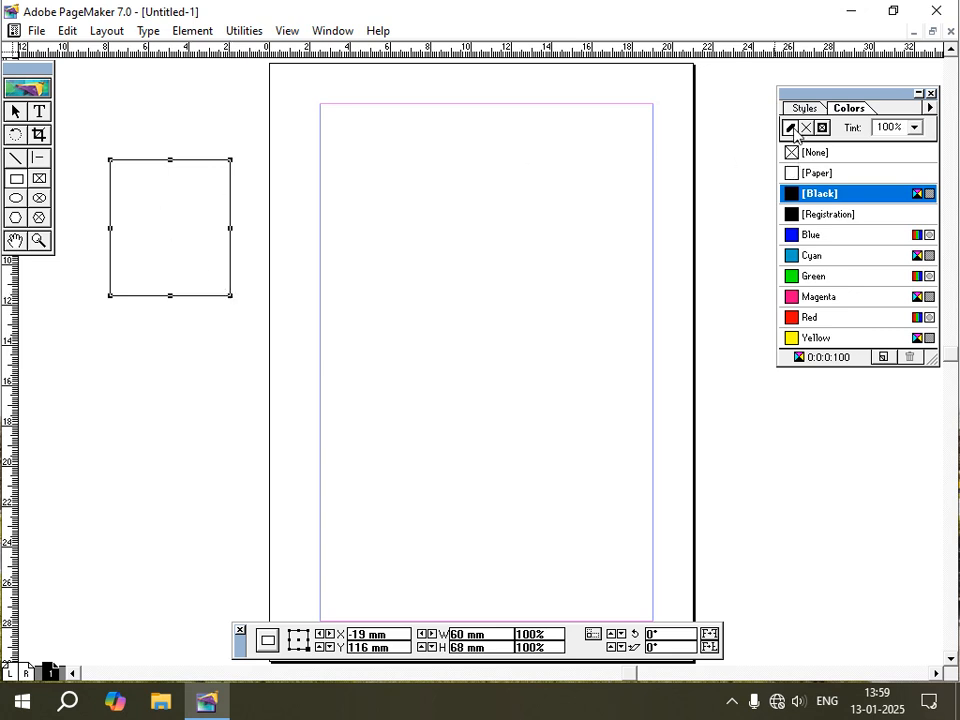
click(805, 212)
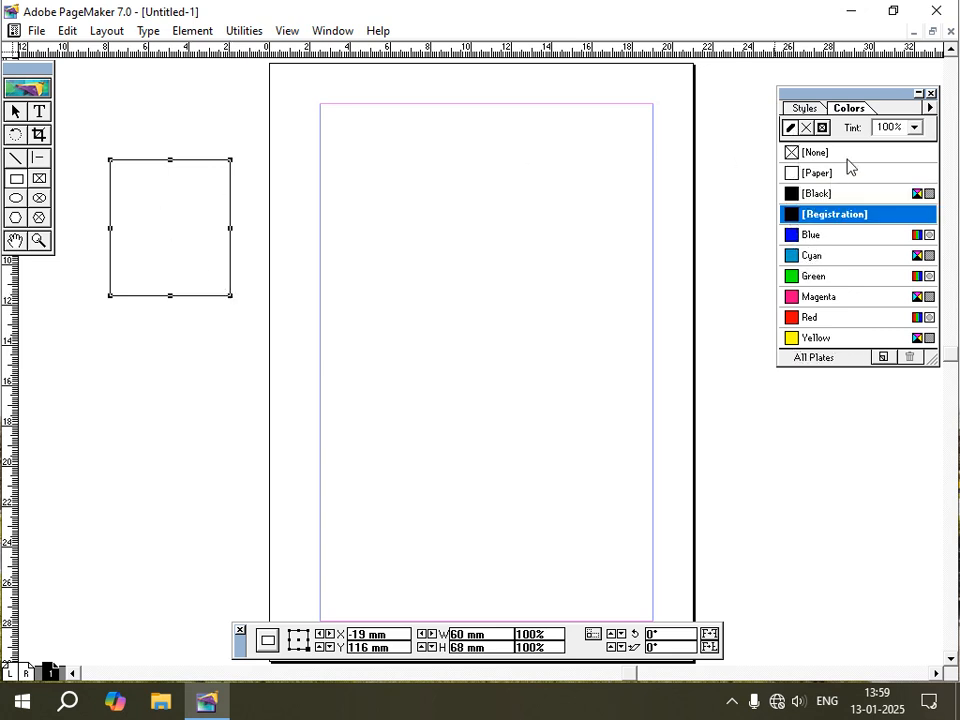
click(806, 127)
click(816, 338)
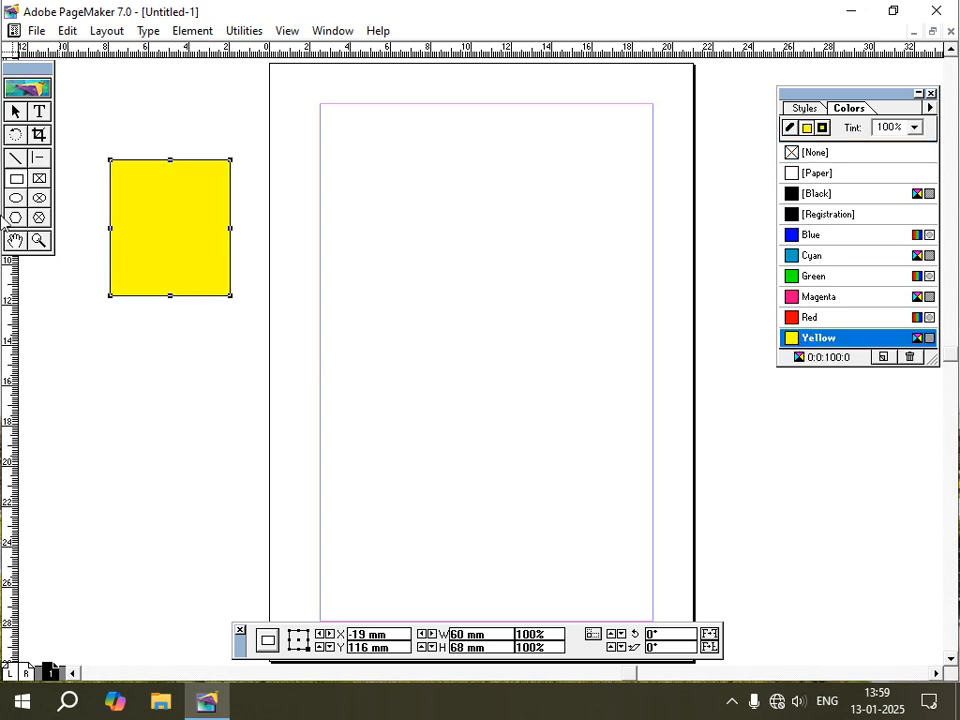
- Draw a rectangular frame about 68 by 91 mm below the yellow rectangle, with a Red stroke and a Green fill
click(39, 178)
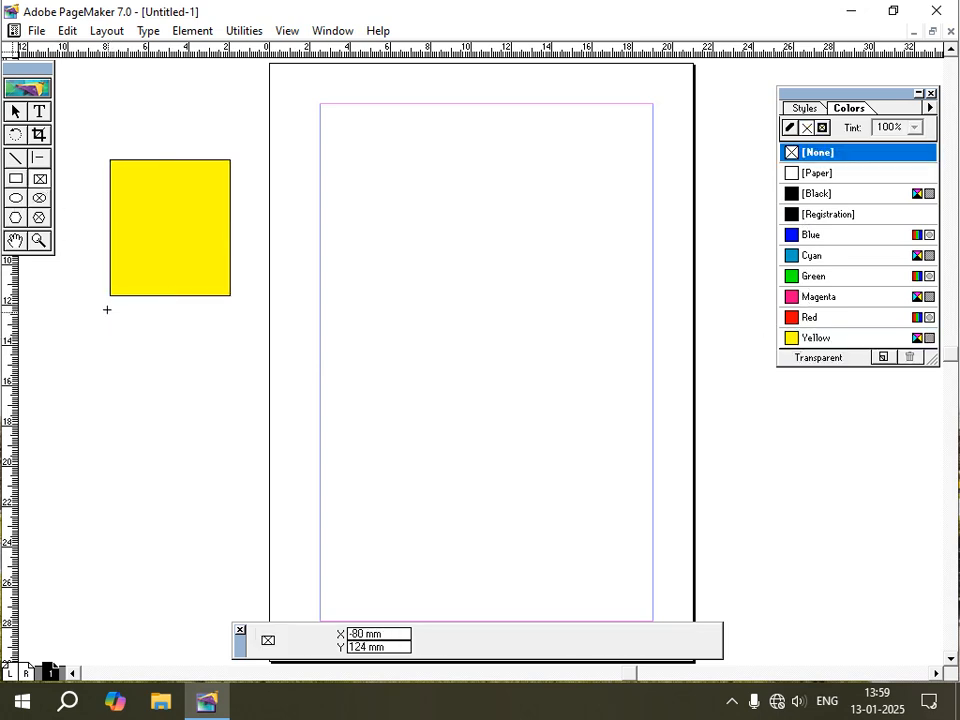
mouse_move(107, 309)
mouse_down()
mouse_move(196, 449)
mouse_move(243, 490)
mouse_up()
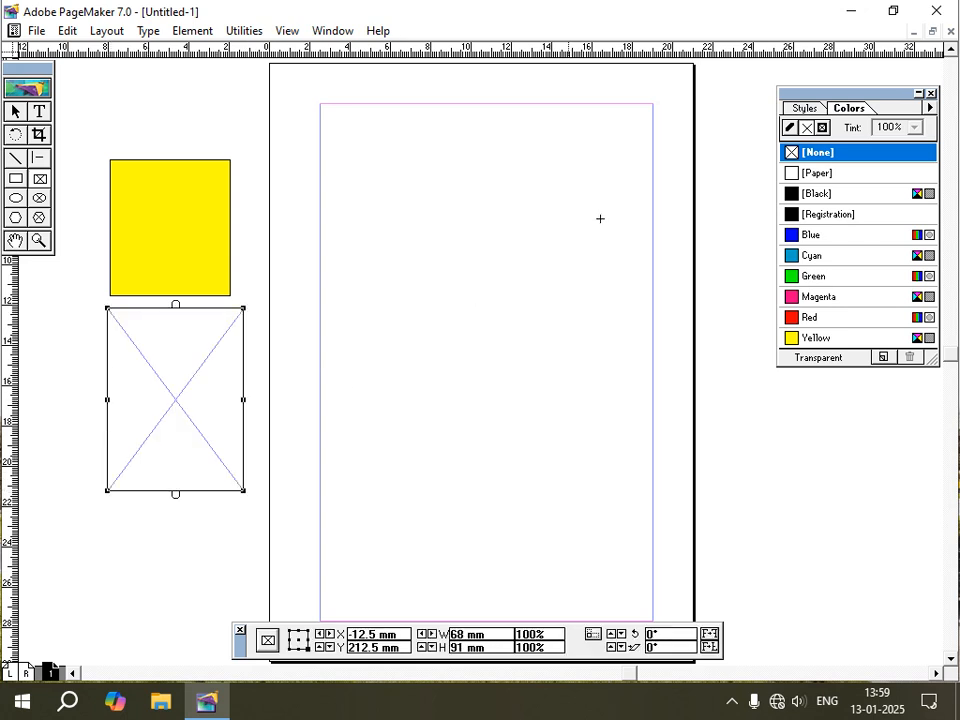
click(789, 127)
click(797, 317)
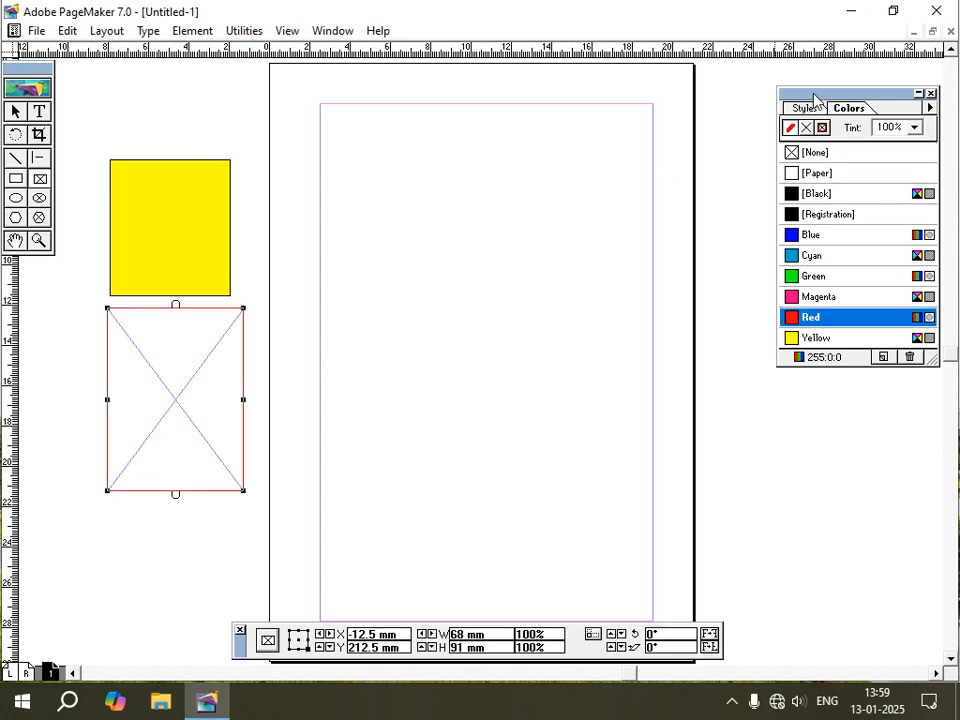
click(806, 127)
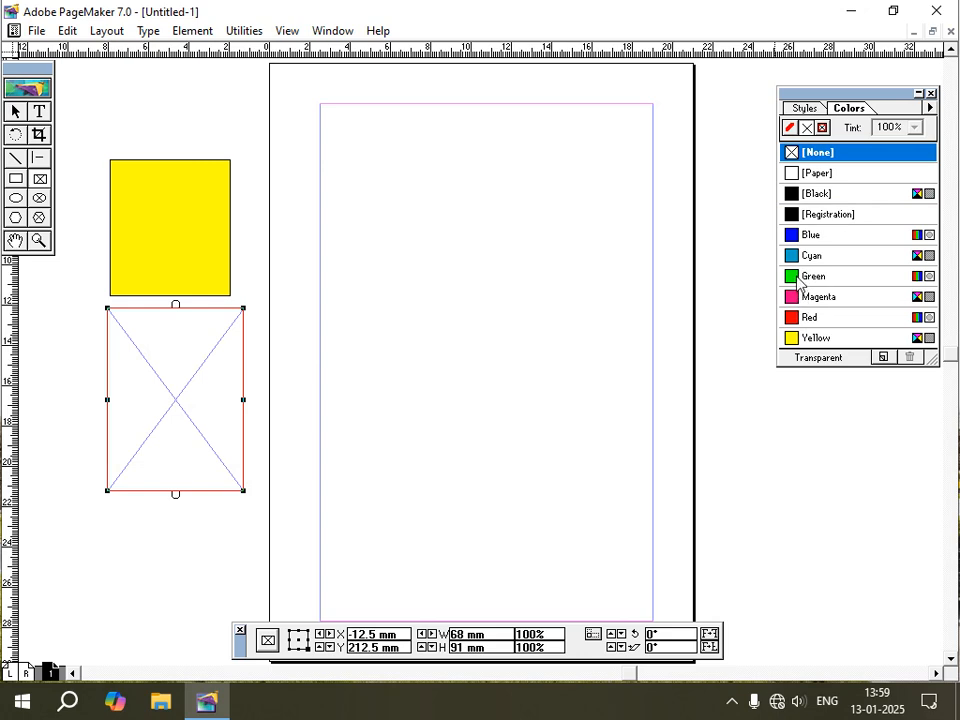
click(797, 277)
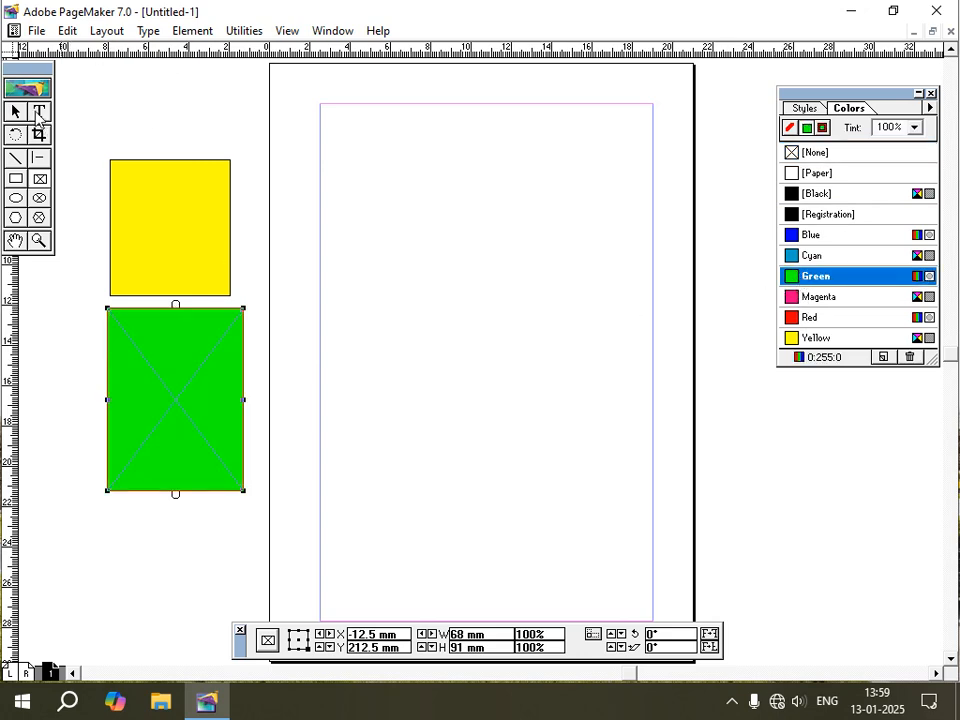
- Enter the text ALFA over the yellow rectangle and again inside the green frame
click(40, 113)
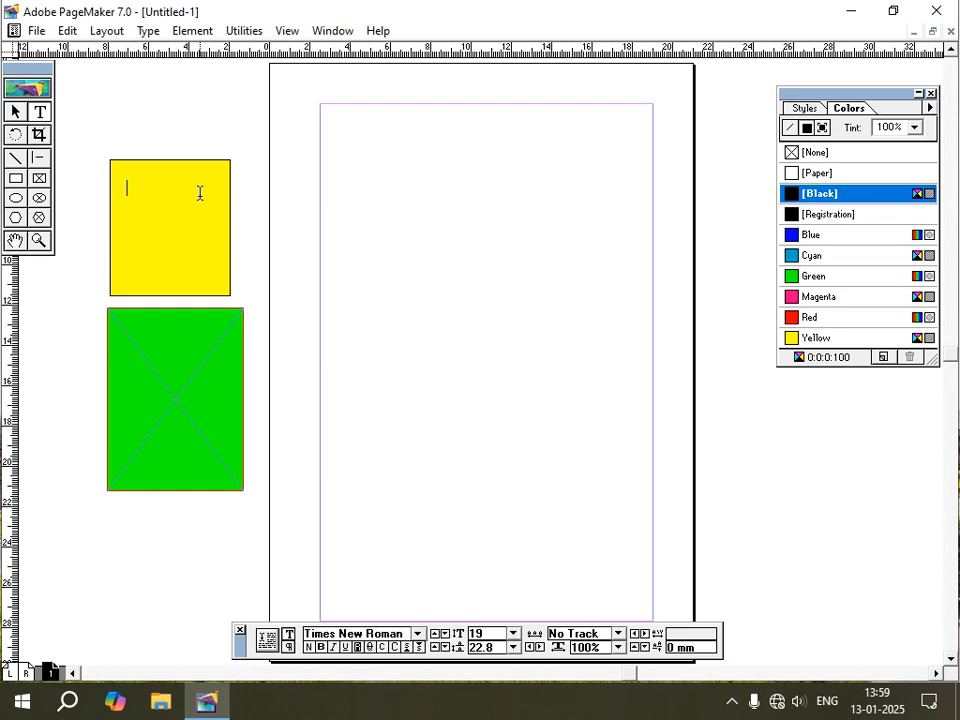
text(ALFA)
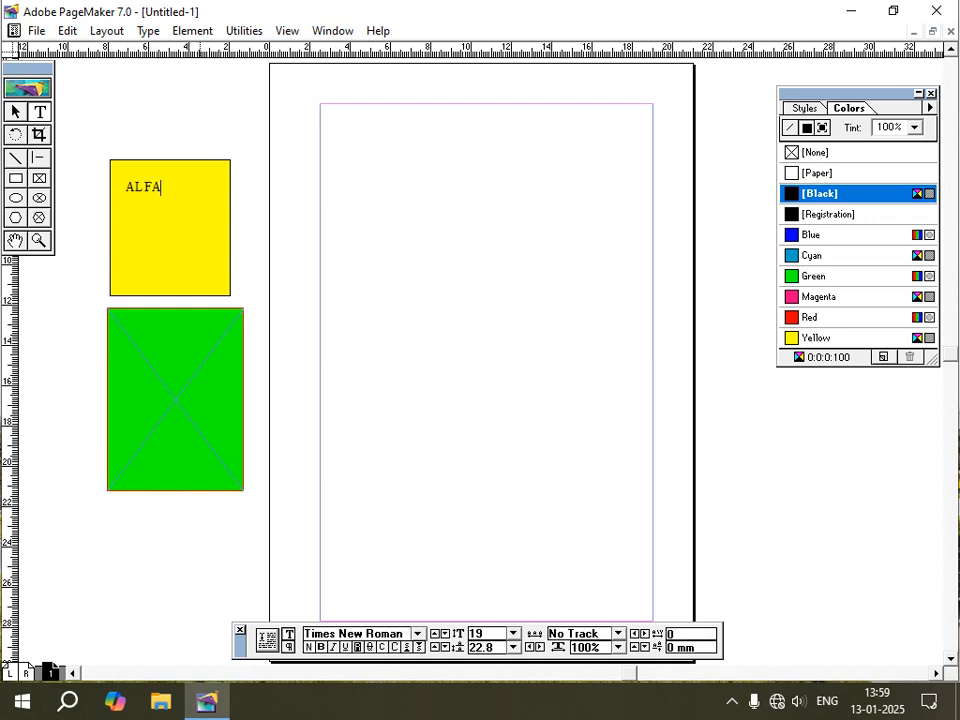
click(133, 333)
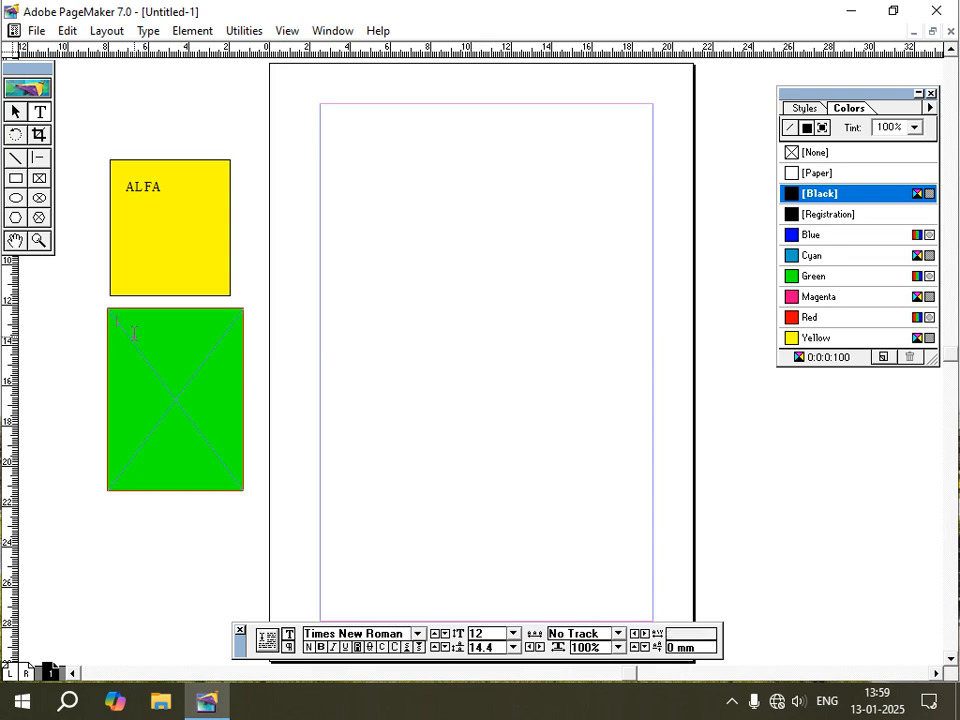
text(ALFA)
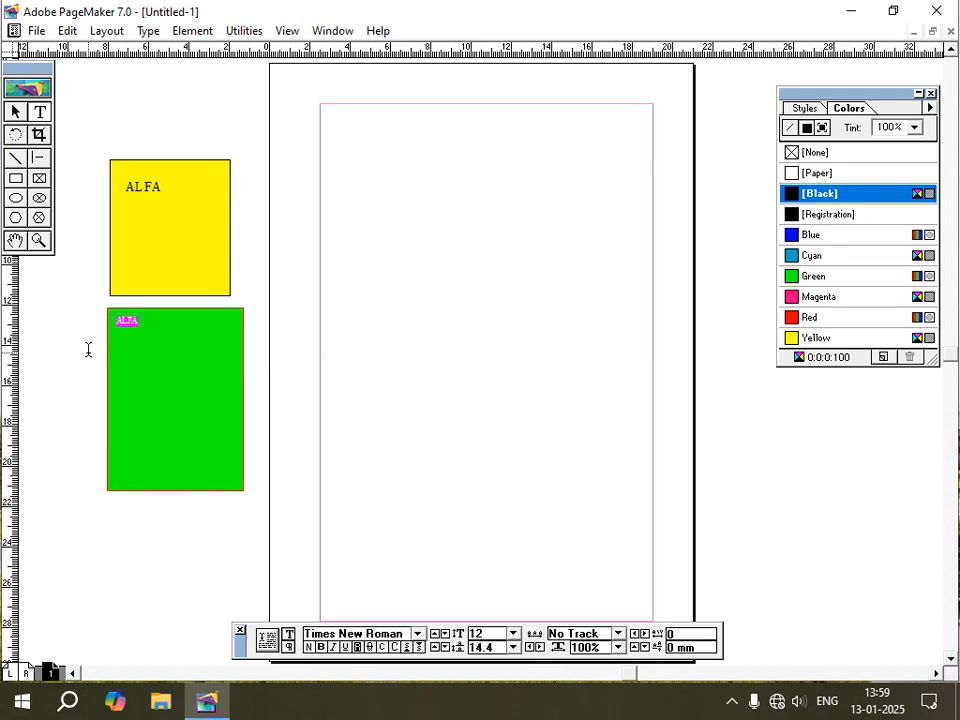
- Select the ALFA text inside the green frame and enlarge it to 23 pt
key(ctrl+alt+shift+period)
key(ctrl+alt+shift+period)
key(ctrl+alt+shift+period)
key(ctrl+alt+shift+period)
key(ctrl+alt+shift+period)
key(ctrl+alt+shift+period)
key(ctrl+alt+shift+period)
key(ctrl+alt+shift+period)
key(ctrl+alt+shift+period)
key(ctrl+alt+shift+period)
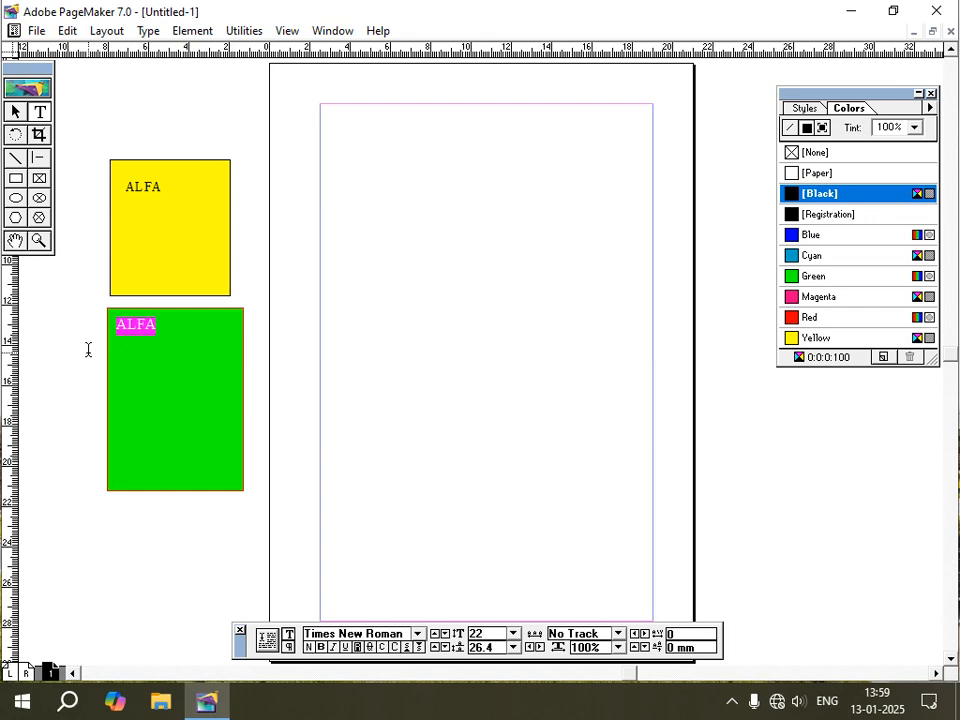
key(ctrl+alt+shift+period)
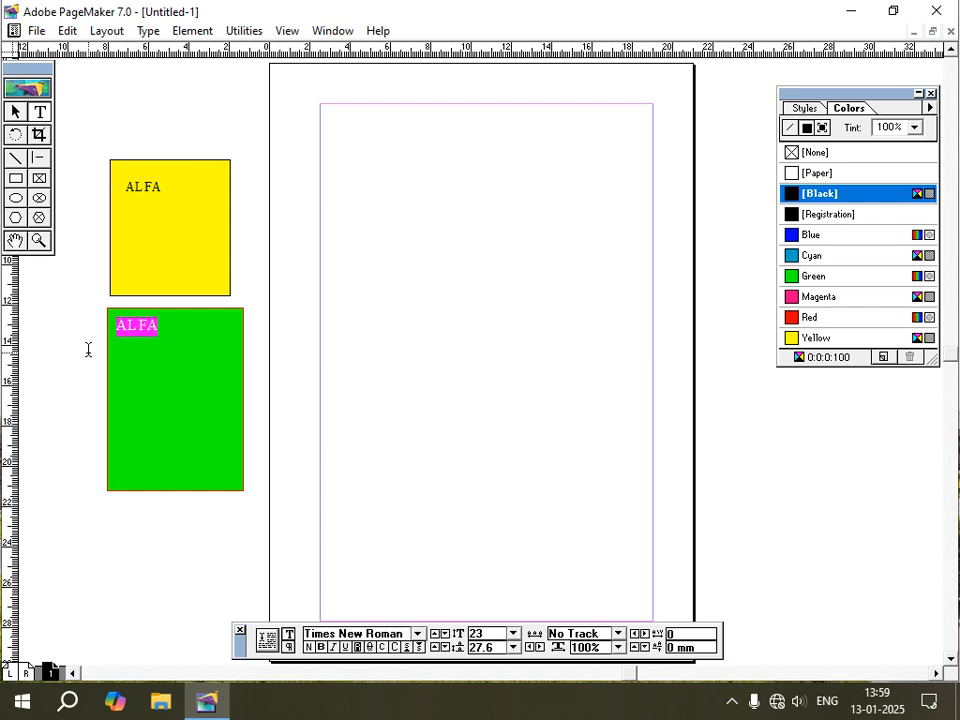
- Move the yellow rectangle onto the upper part of the page, and shift its separate ALFA text block higher on the pasteboard
click(15, 113)
click(184, 226)
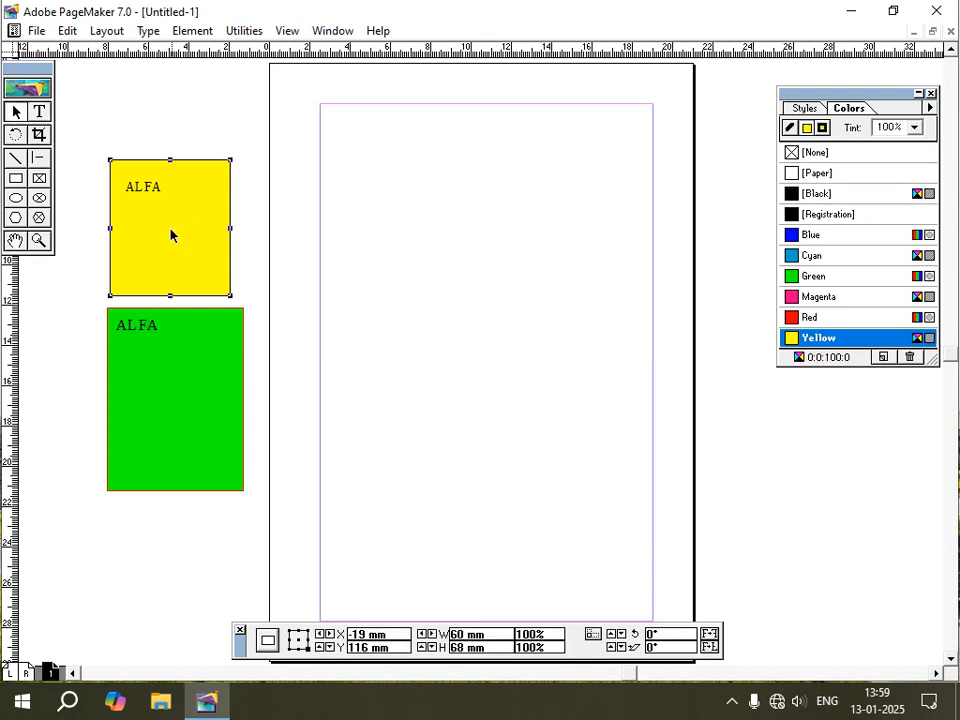
drag(162, 234, 509, 234)
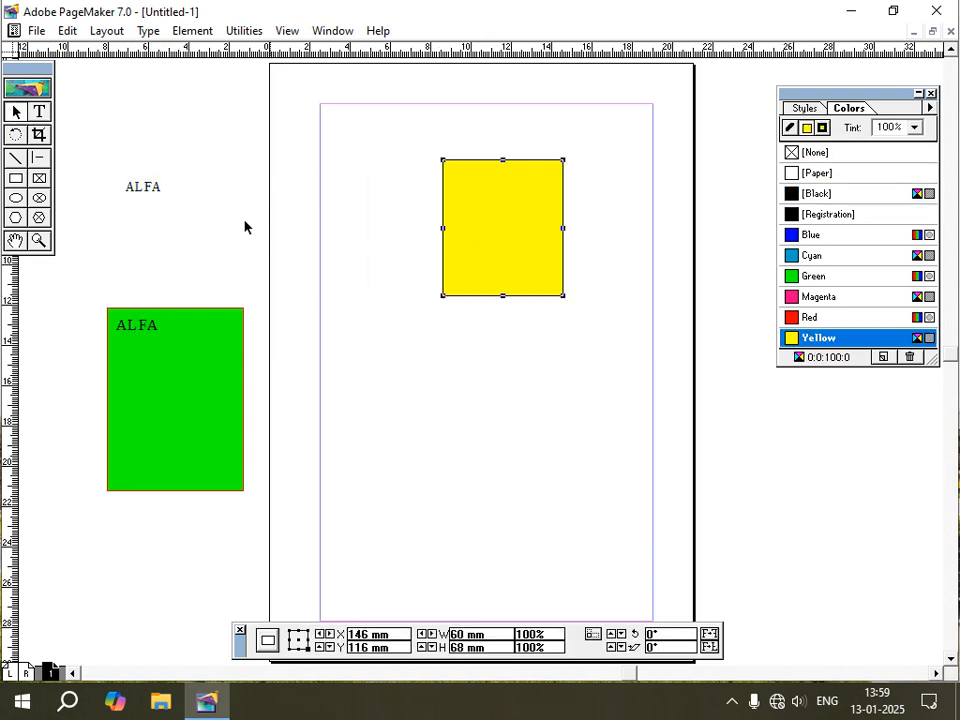
click(149, 190)
drag(149, 190, 140, 161)
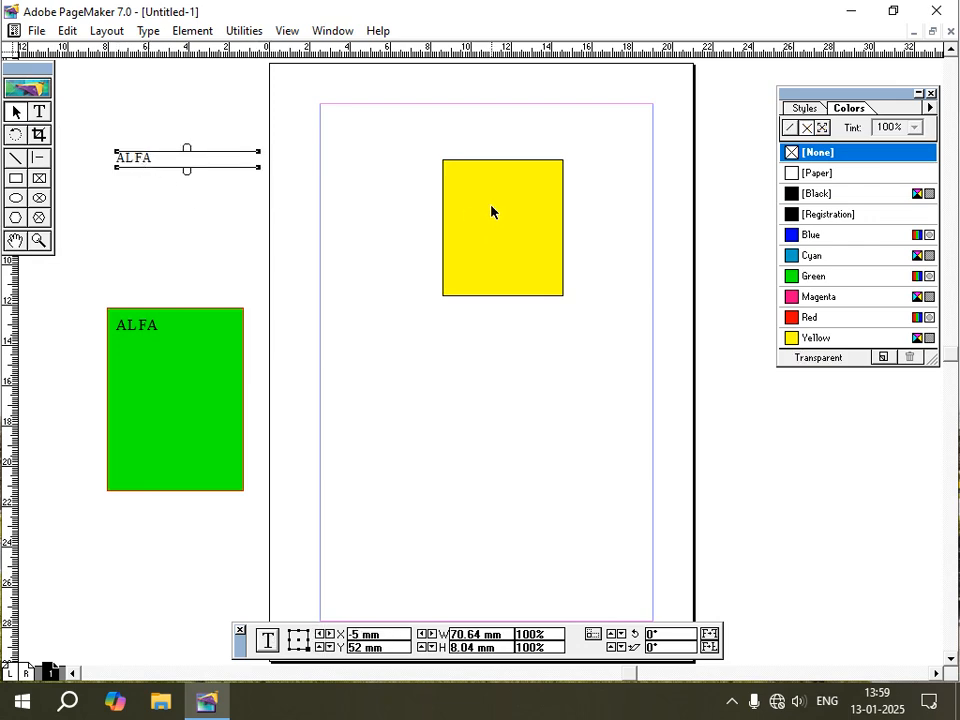
drag(491, 211, 533, 248)
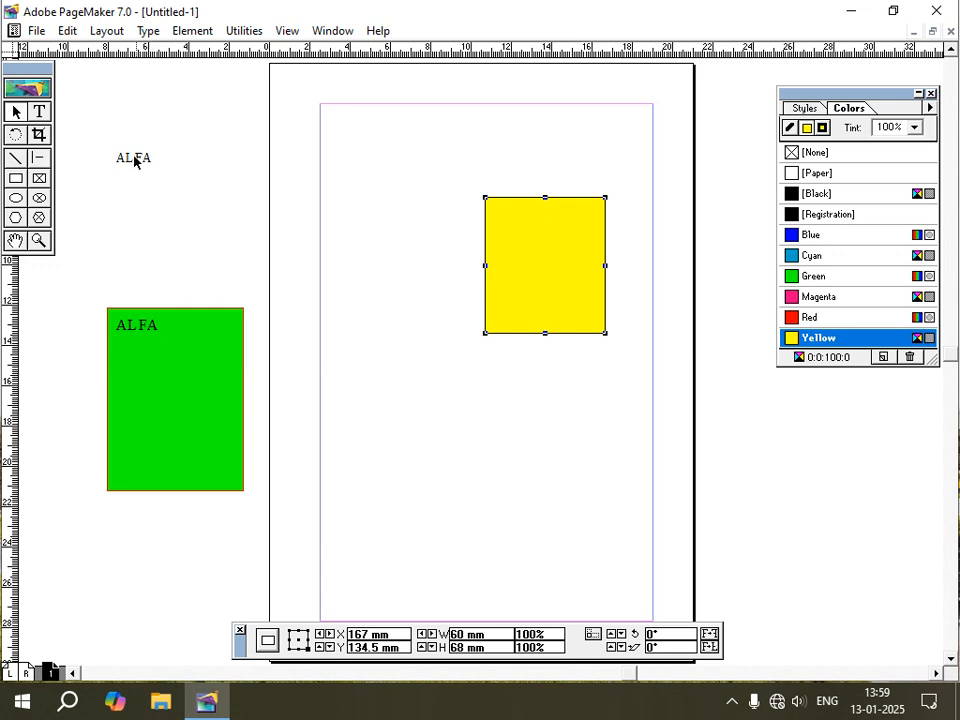
drag(525, 239, 423, 229)
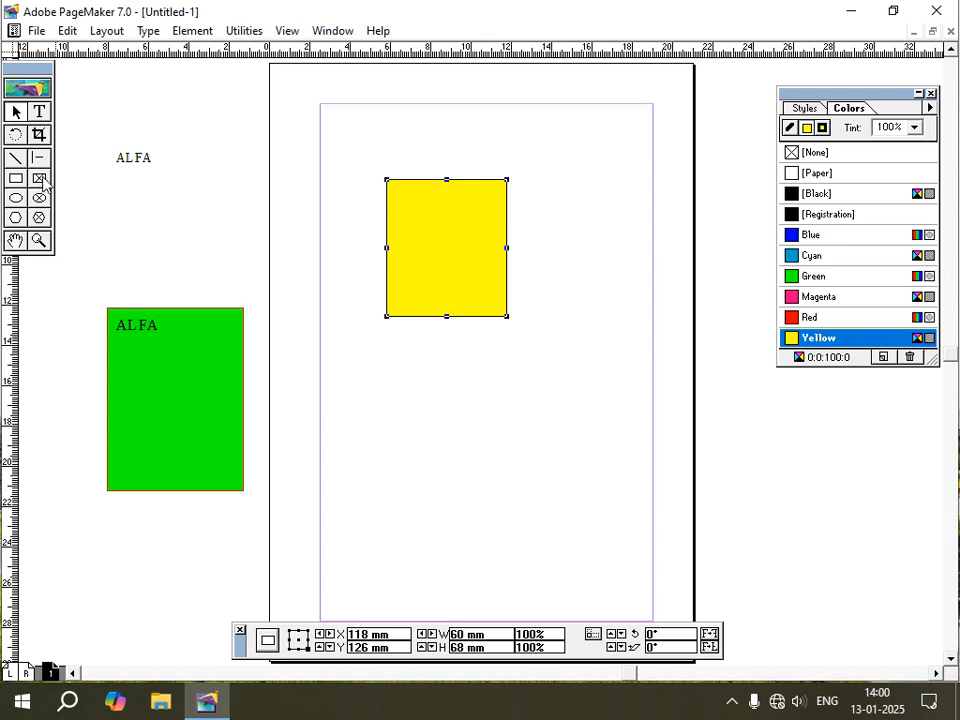
- Move the green frame with its text around the pasteboard, and delete it
click(175, 380)
drag(170, 389, 137, 390)
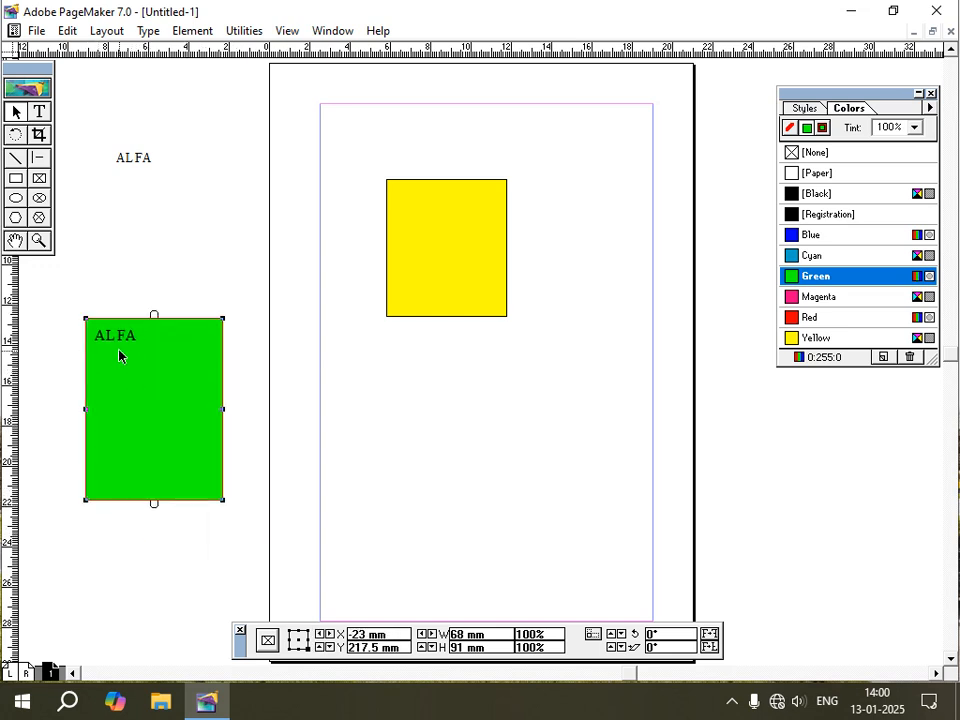
mouse_move(147, 396)
mouse_down()
mouse_move(206, 452)
mouse_move(148, 388)
mouse_move(182, 418)
mouse_move(203, 413)
mouse_move(178, 429)
mouse_move(161, 403)
mouse_up()
key(Delete)
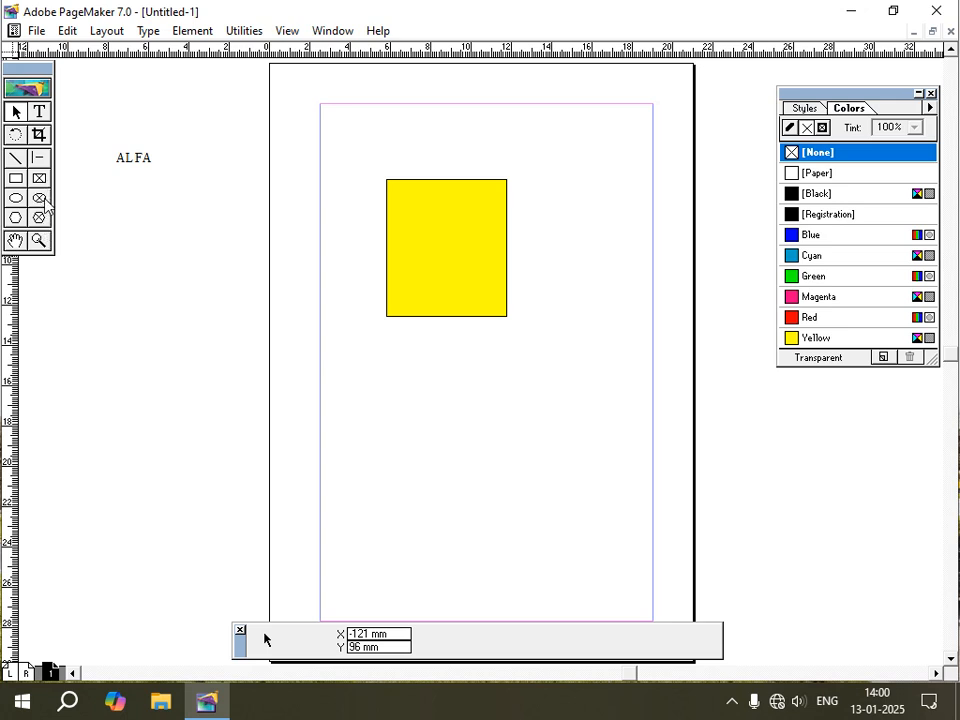
- Reposition and enlarge the yellow rectangle to about 107.7 by 110 mm on the page, and delete the loose ALFA text block
drag(459, 253, 426, 224)
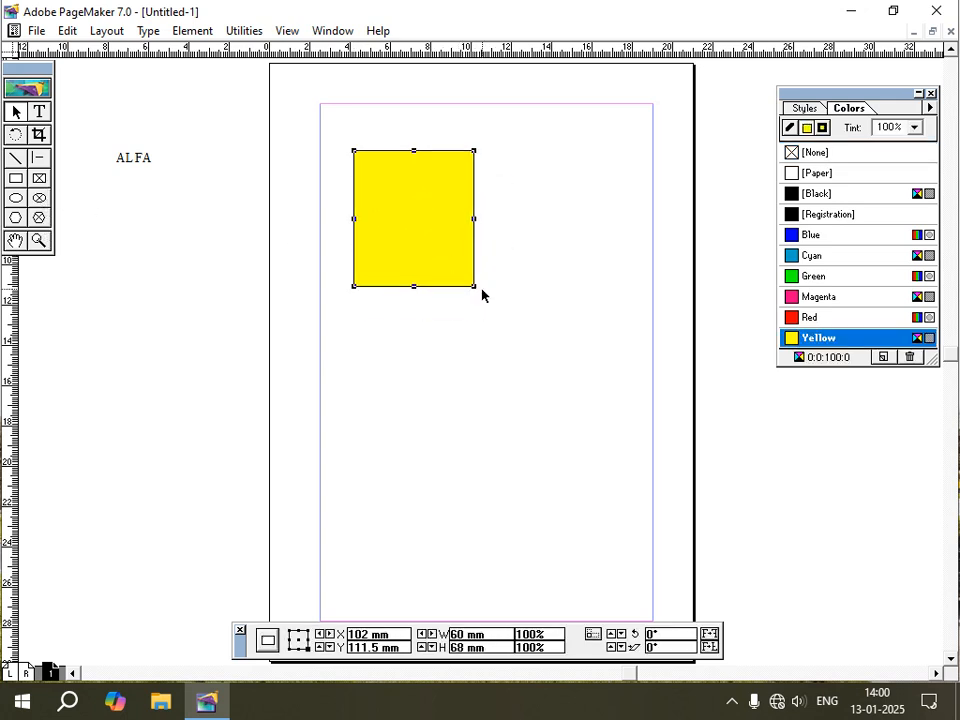
drag(475, 288, 571, 372)
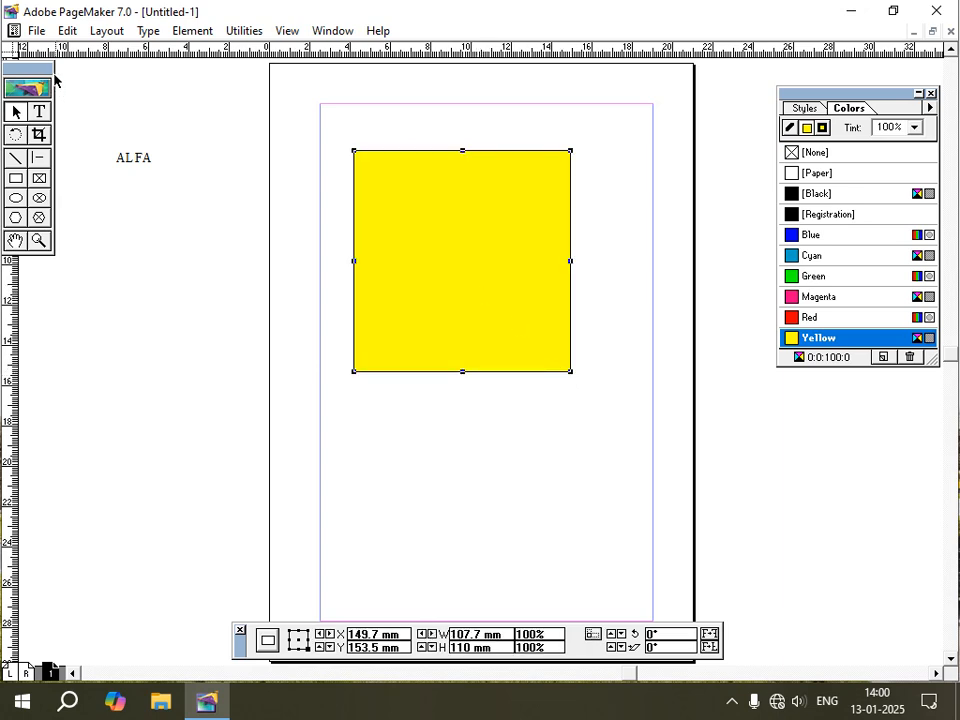
click(137, 162)
key(Delete)
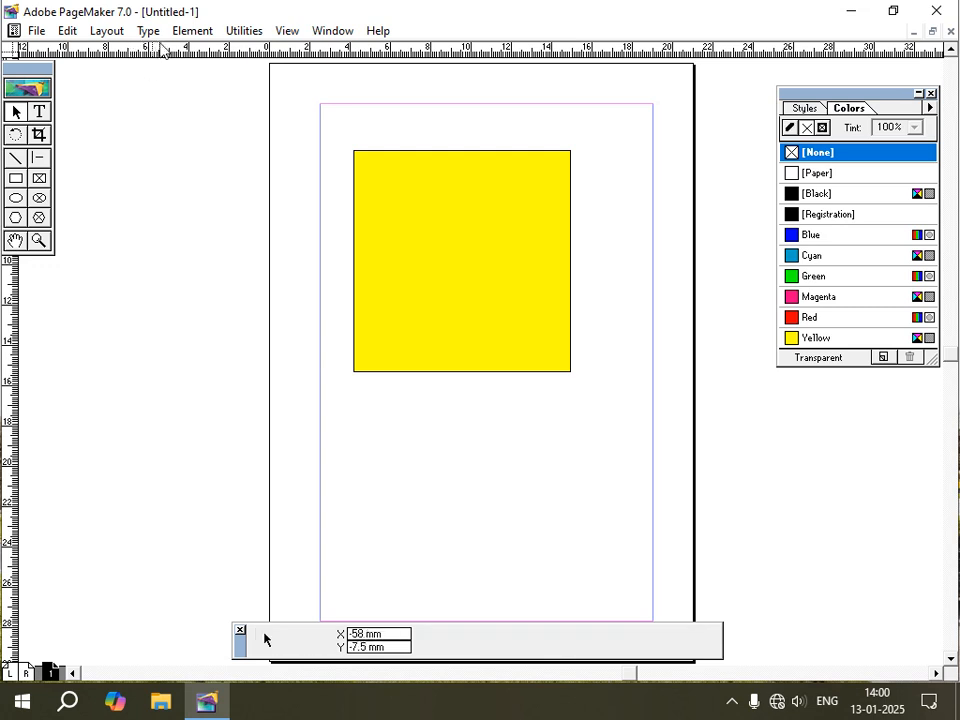
- Set the default stroke to the 6pt triple line with no object selected
click(191, 33)
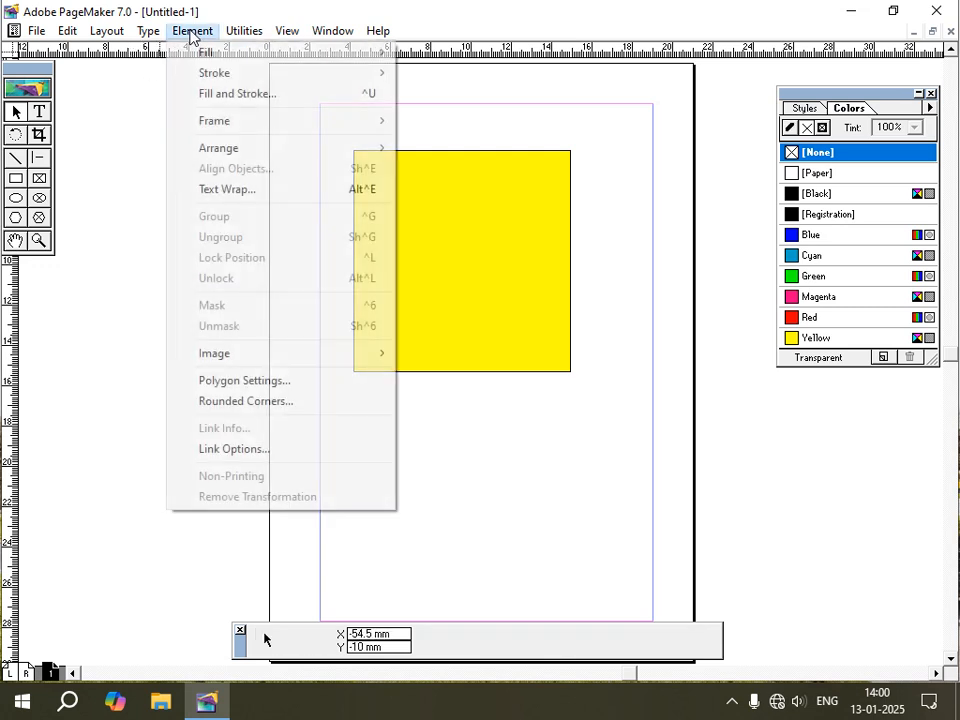
mouse_move(220, 75)
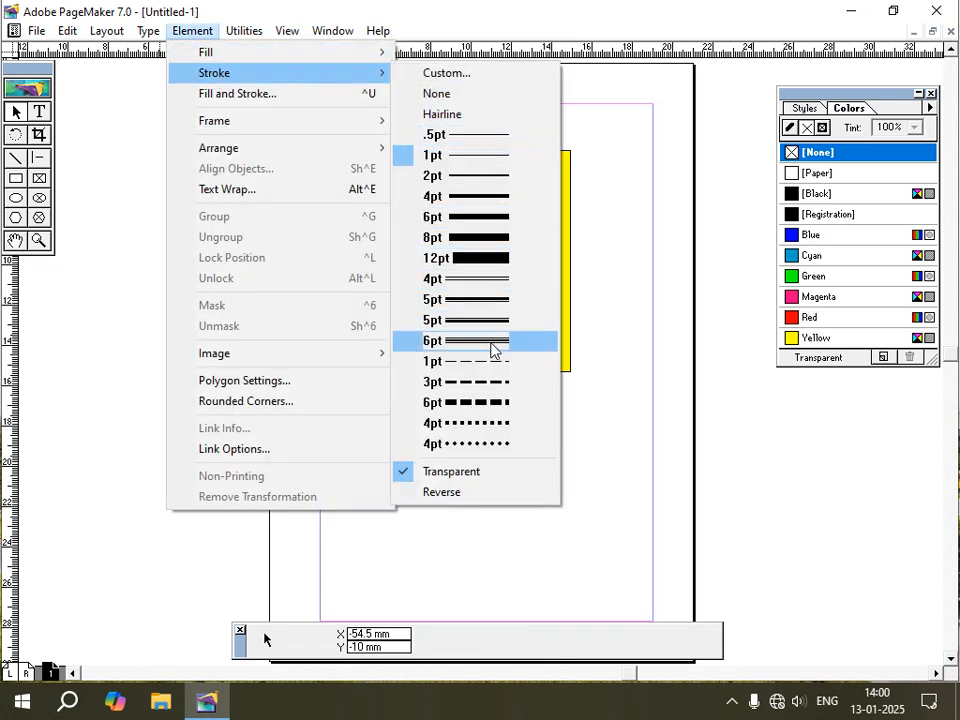
click(490, 341)
- Select the yellow rectangle and give it the second 5pt double-line stroke style
click(378, 183)
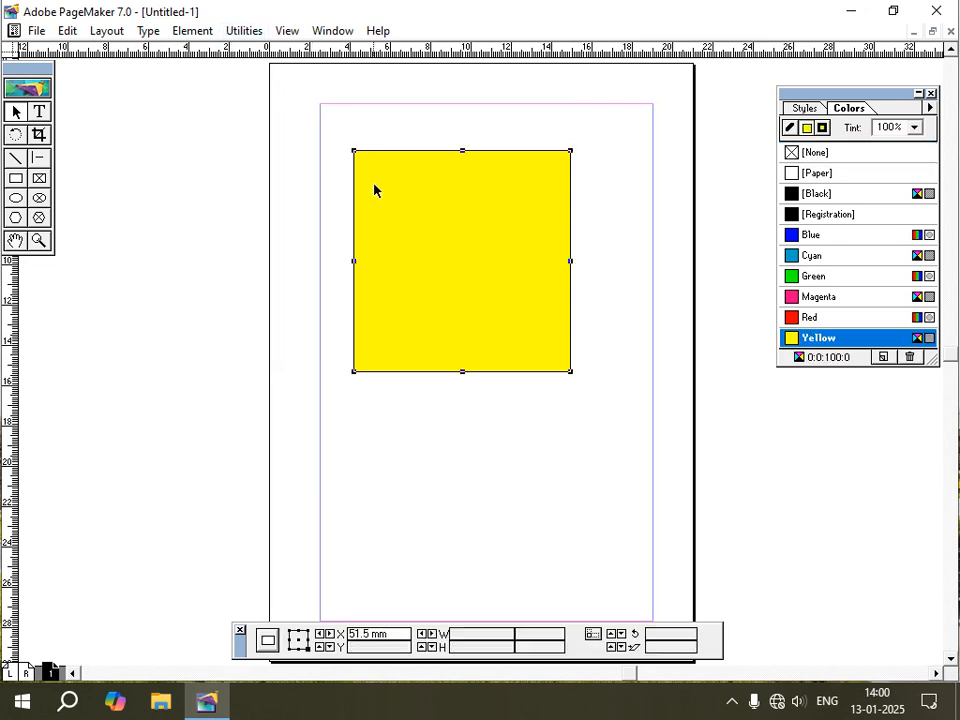
click(191, 31)
mouse_move(220, 75)
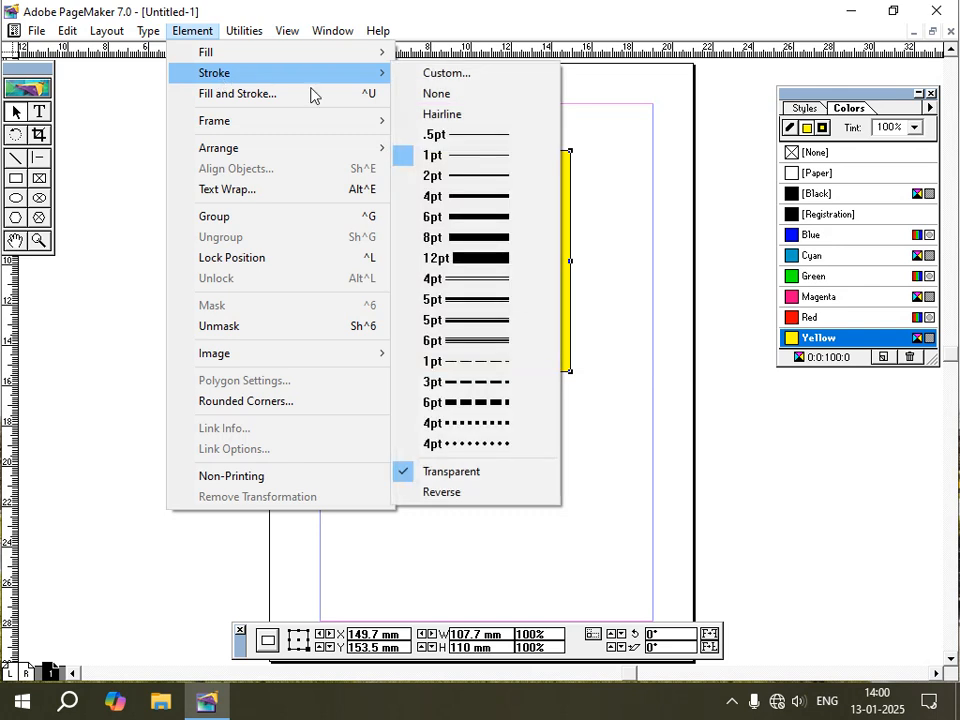
click(466, 324)
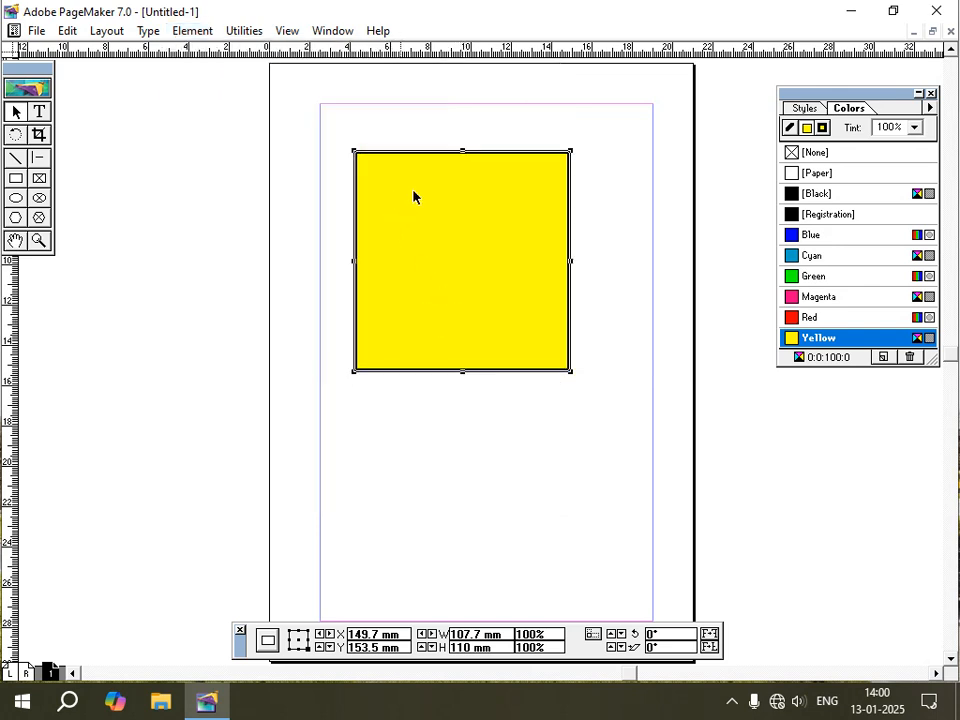
- Colour the rectangle's stroke red and change its style to the 6pt triple line
click(790, 128)
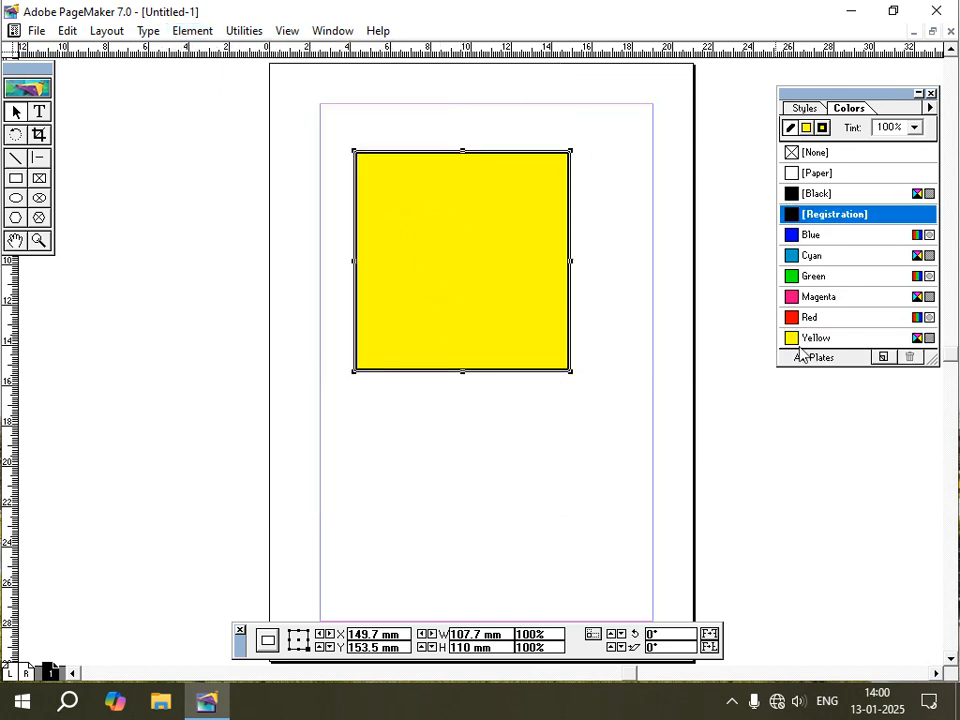
click(790, 317)
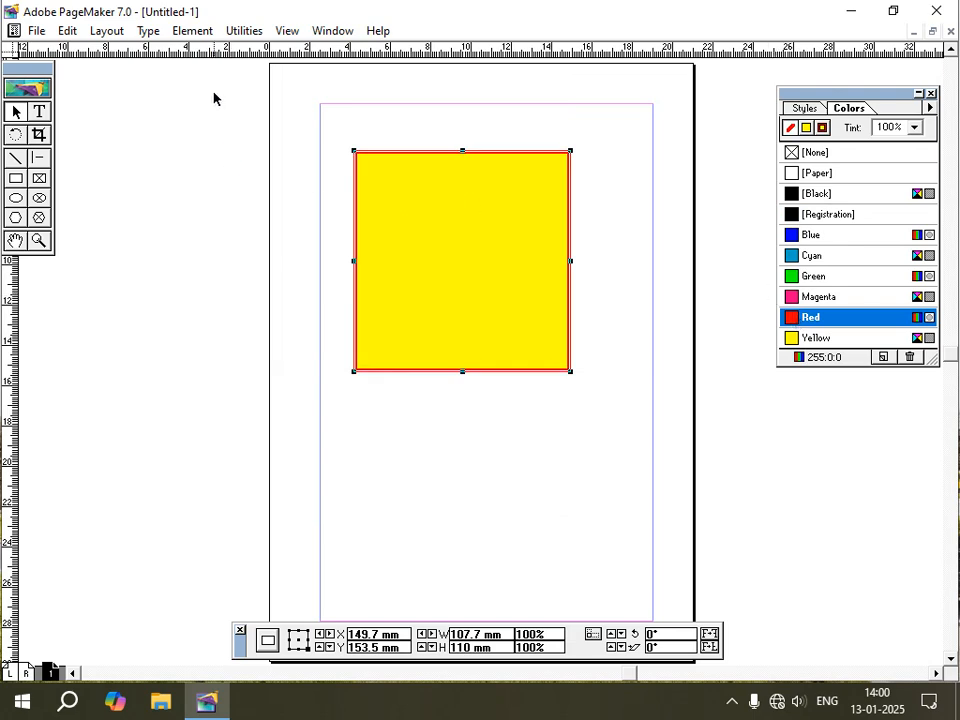
click(191, 30)
mouse_move(214, 73)
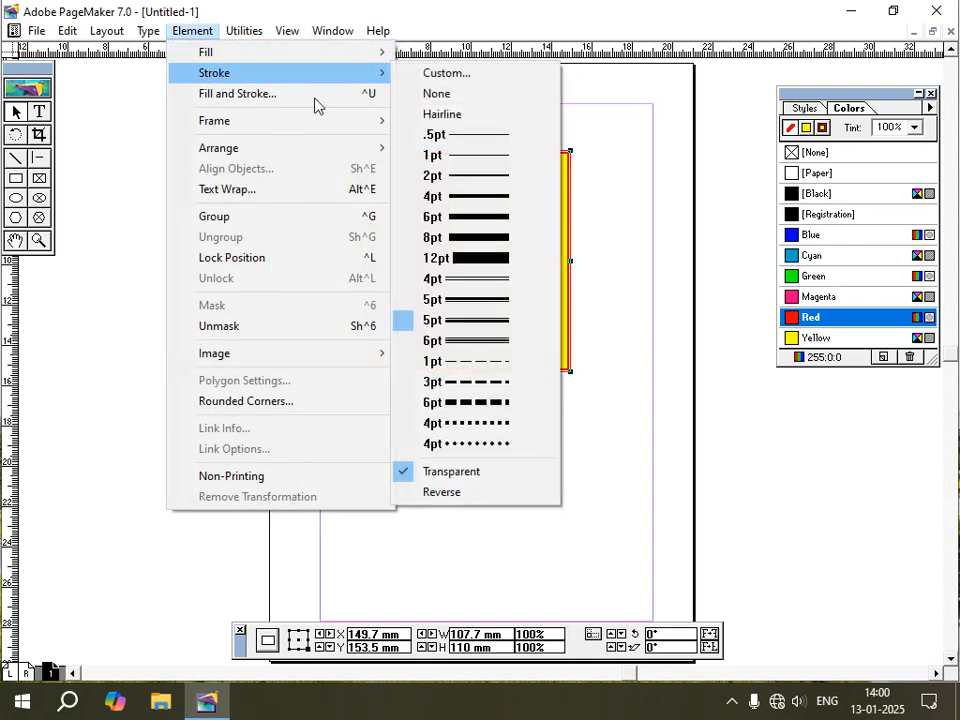
click(489, 340)
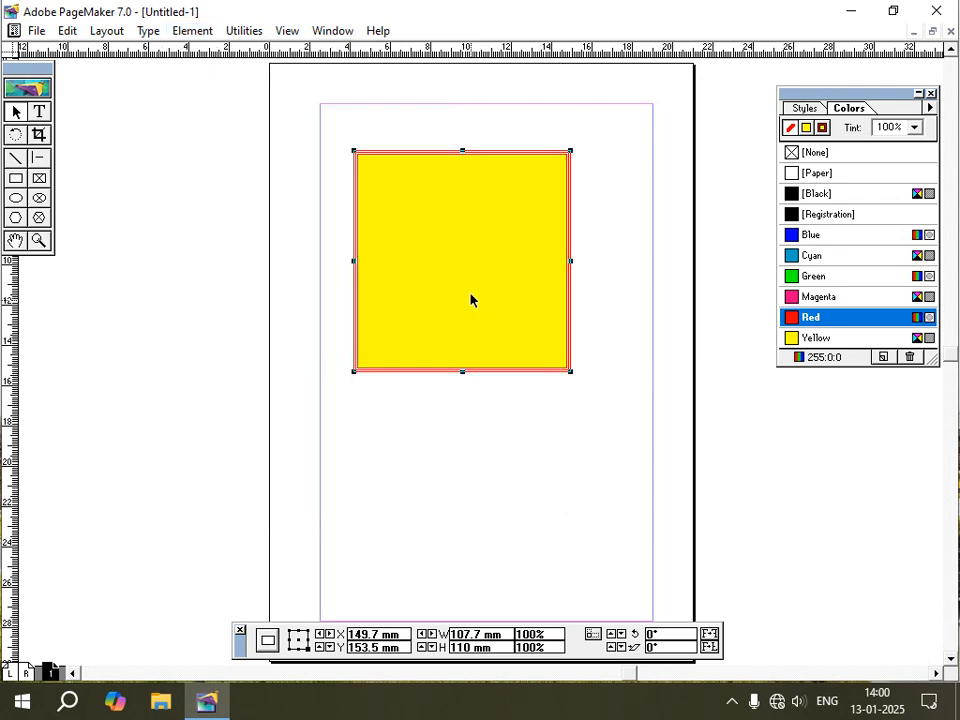
- Fill the rectangle with the dense vertical-line pattern, and replace that with the dense grid pattern
click(191, 30)
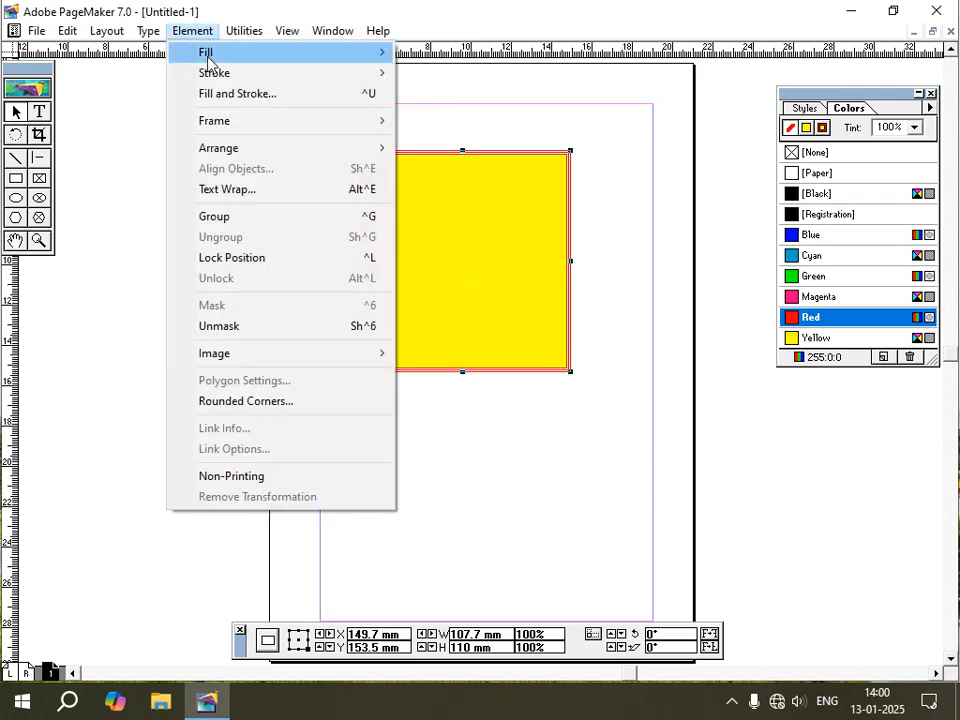
mouse_move(210, 58)
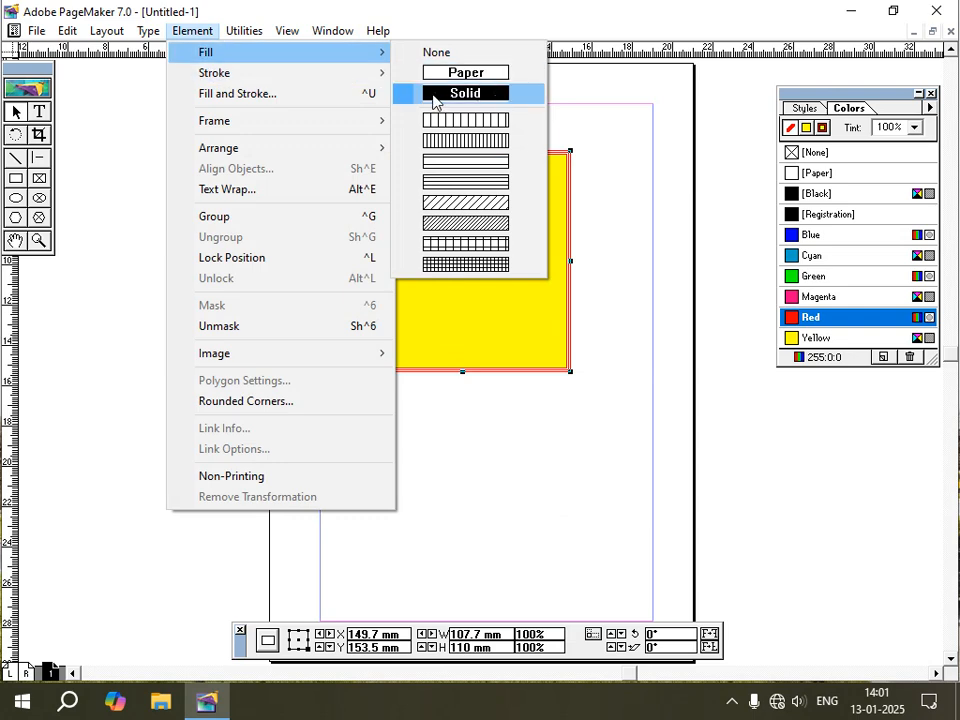
click(474, 150)
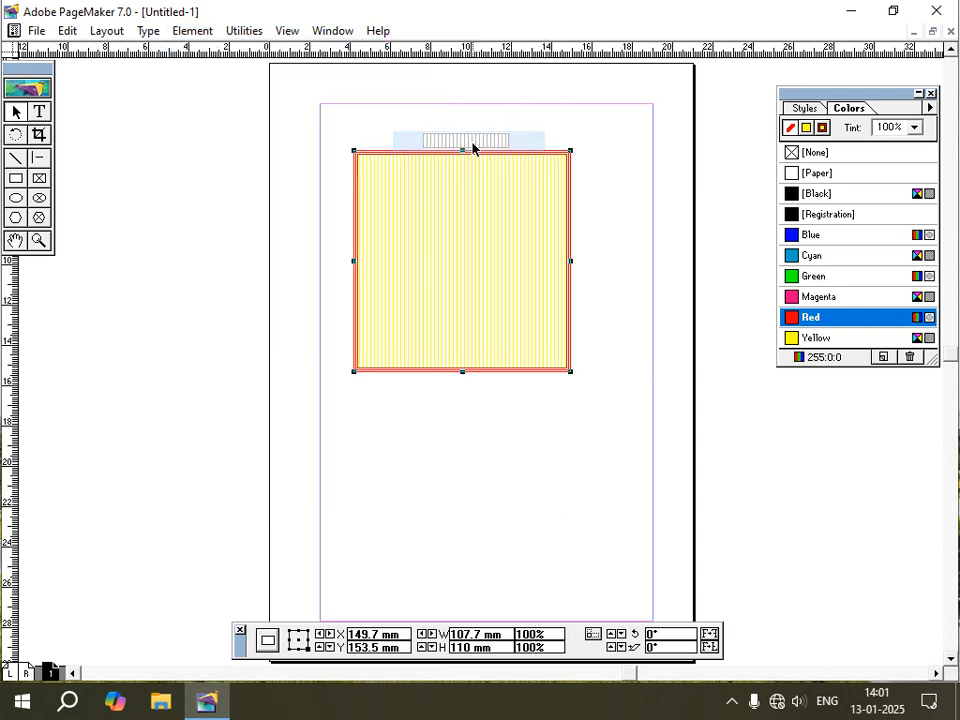
click(196, 31)
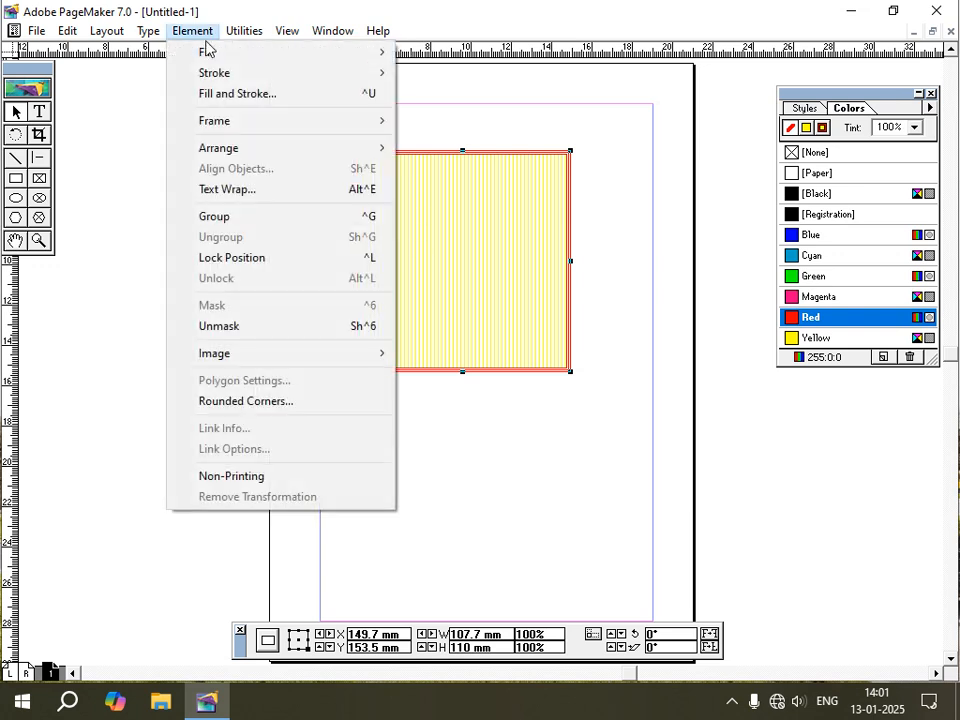
mouse_move(276, 58)
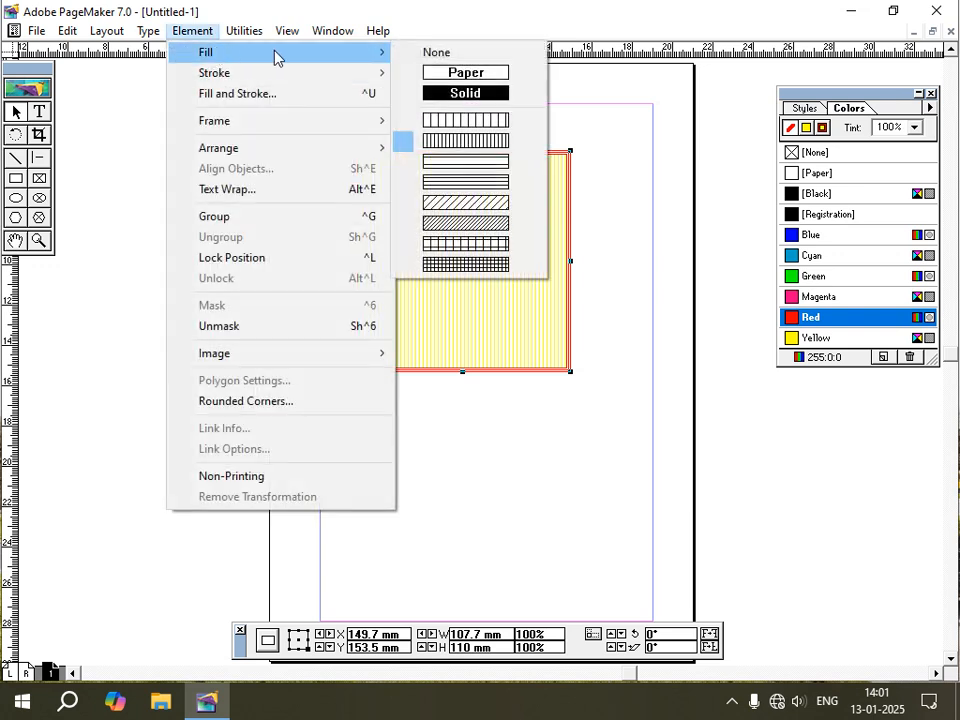
click(470, 265)
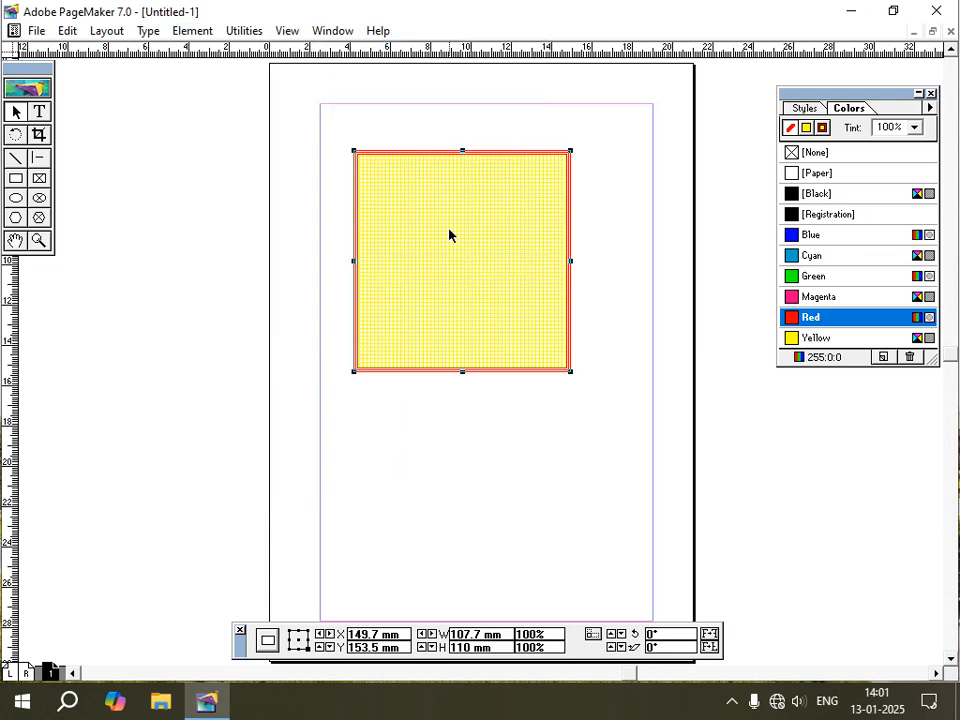
- Give the rectangle a Paper fill, and recolour its stroke blue and finally green
click(196, 31)
mouse_move(348, 60)
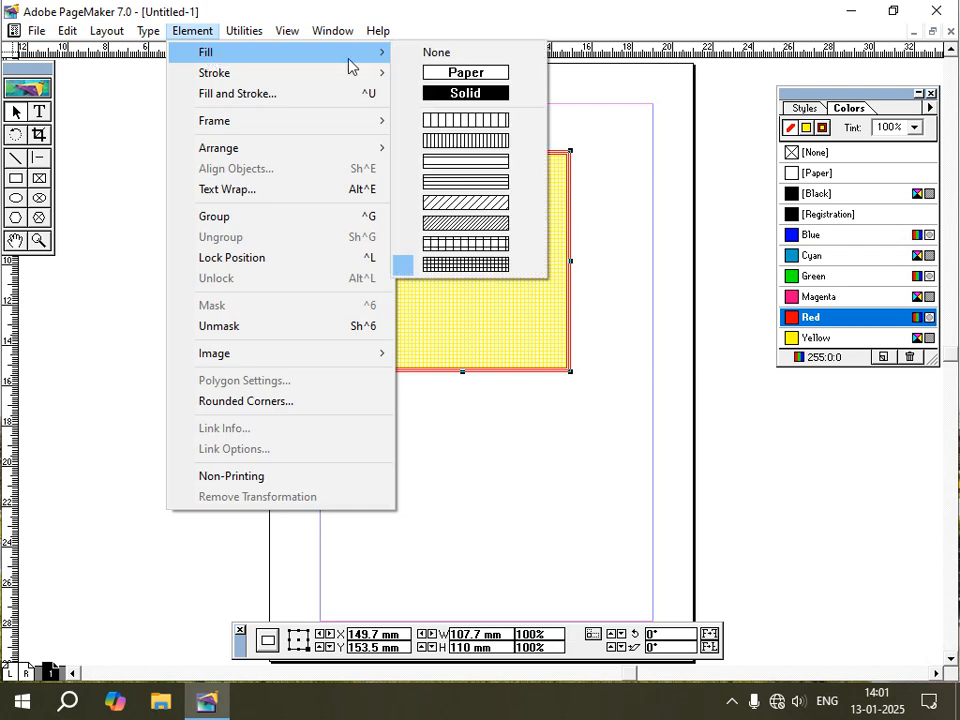
click(438, 82)
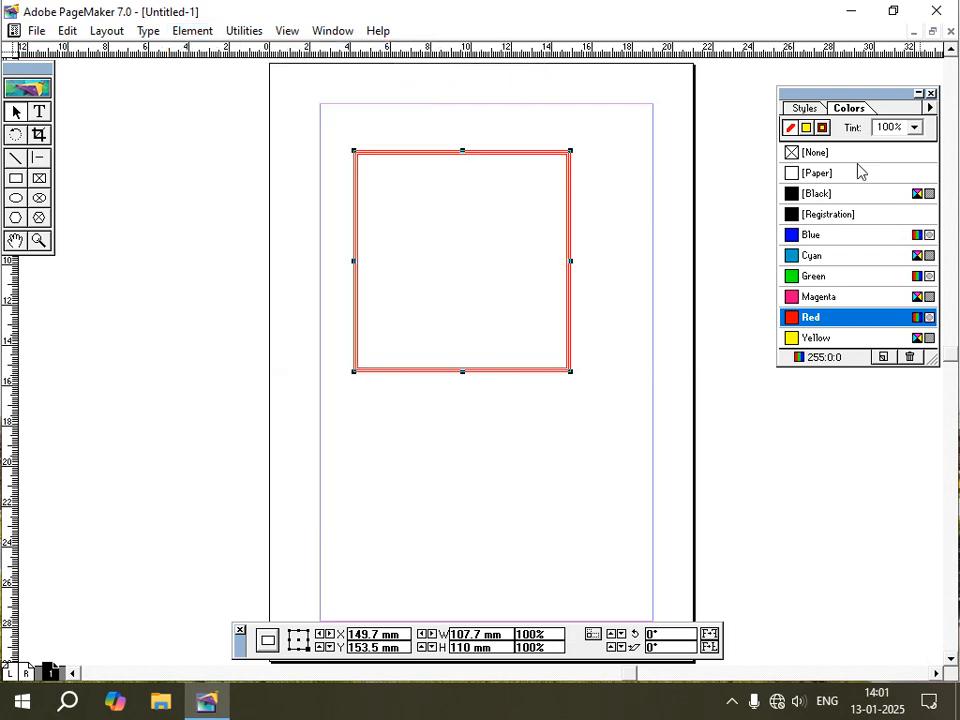
click(812, 235)
click(815, 276)
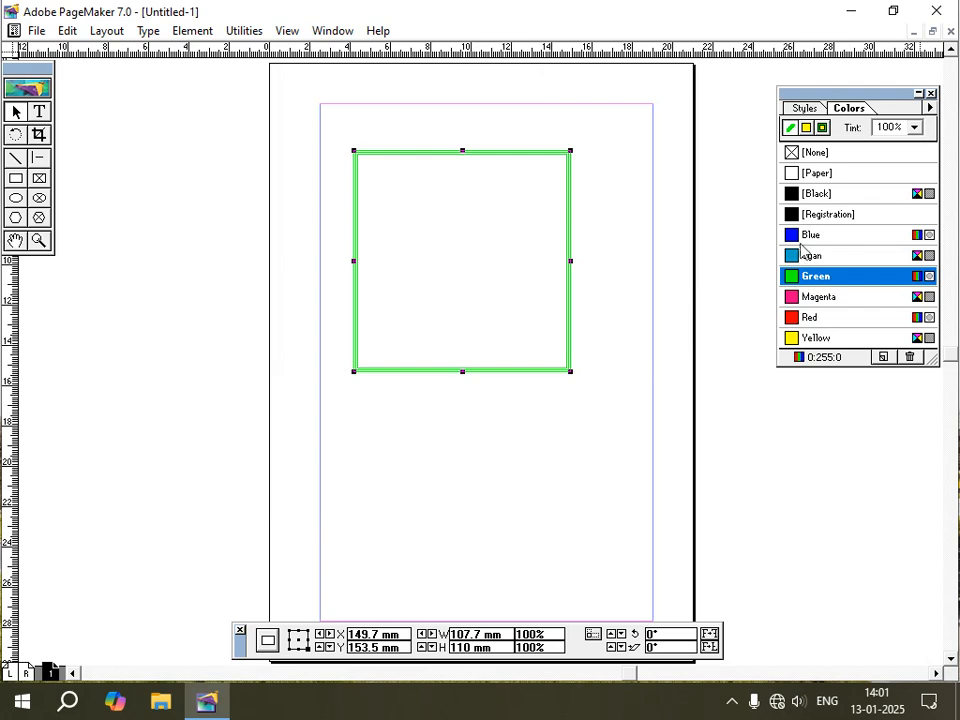
- Try red and green as the rectangle's fill colour, settle on yellow, and set the fill style to Solid
click(808, 129)
click(814, 318)
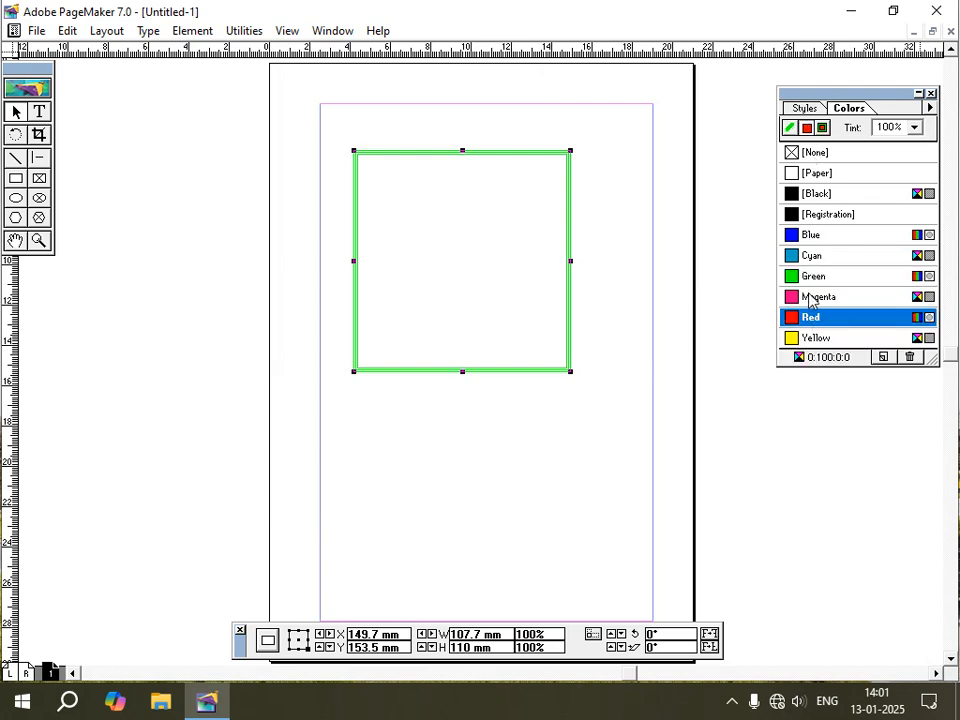
click(815, 278)
click(796, 338)
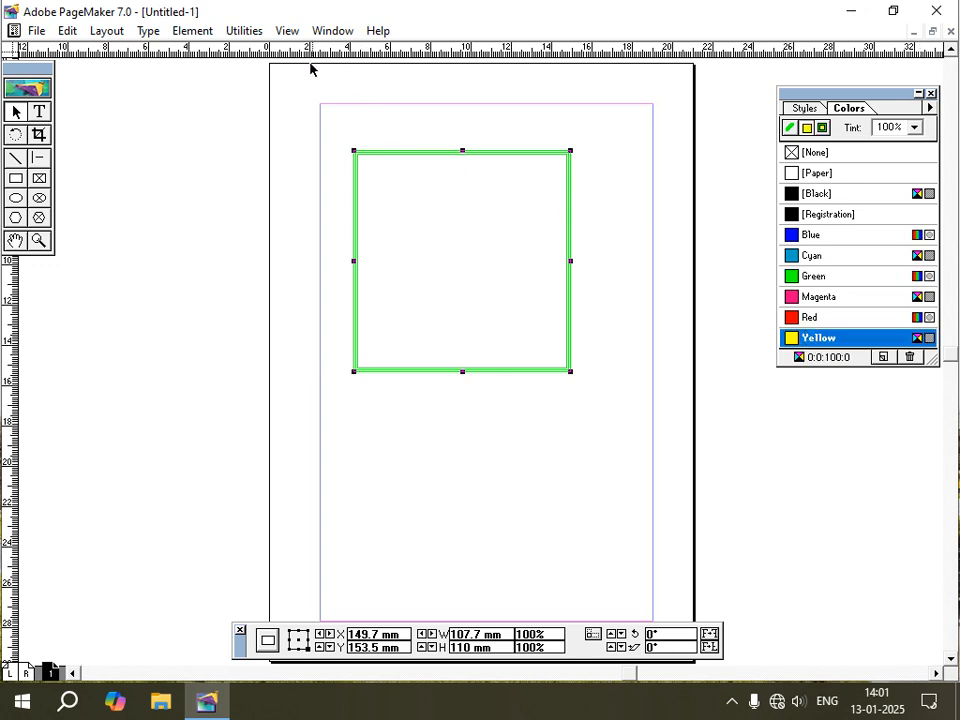
click(205, 32)
mouse_move(211, 54)
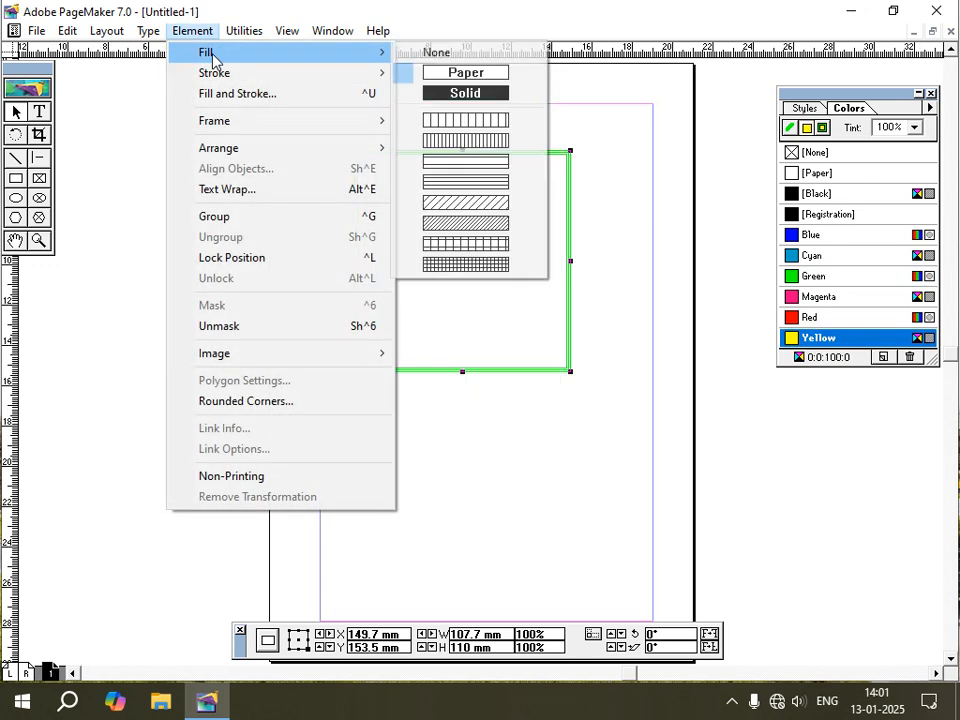
click(440, 93)
- Move the rectangle on the page, enlarge it to about 132.5 by 148.8 mm, and delete it
drag(471, 268, 452, 241)
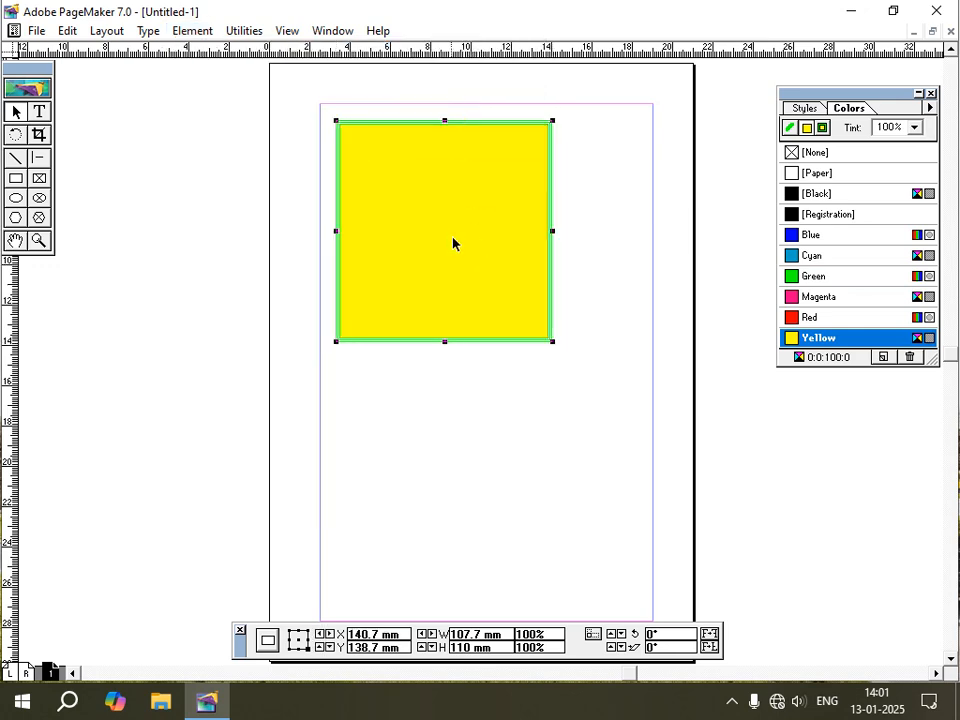
drag(444, 343, 454, 420)
drag(553, 270, 602, 272)
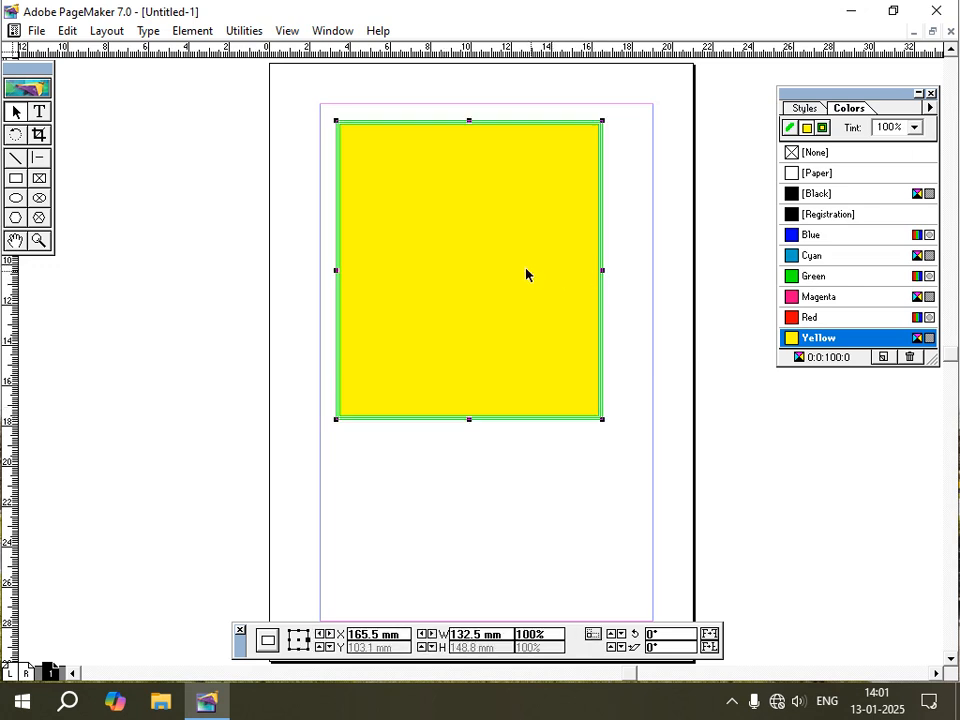
drag(511, 259, 519, 285)
key(Delete)
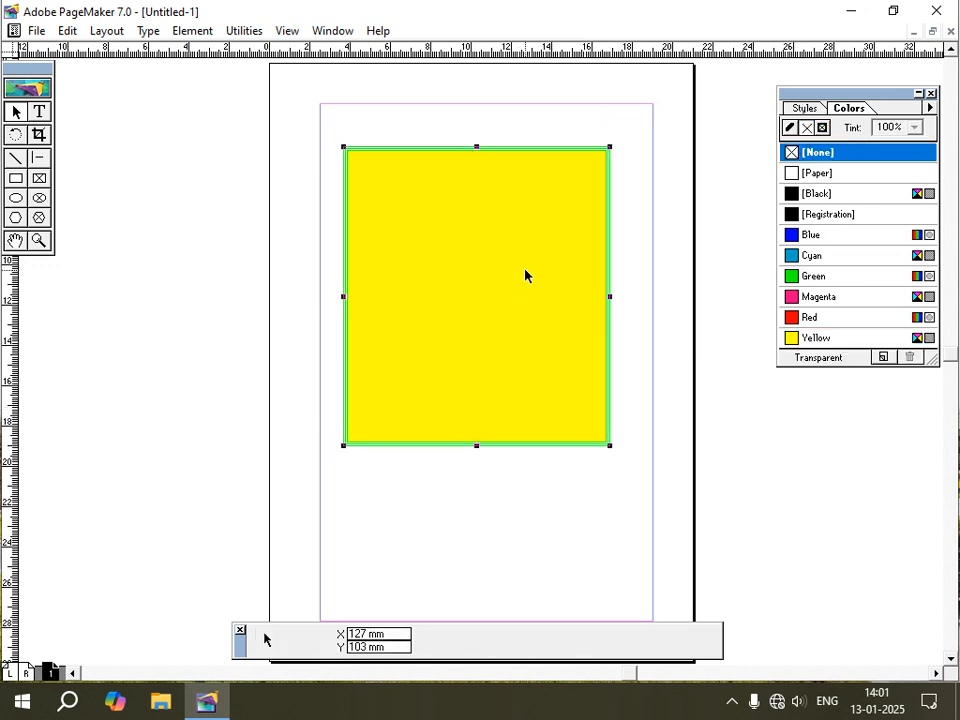
- Draw an ellipse about 118 by 111.5 mm on the upper part of the page and fill it with yellow
click(16, 198)
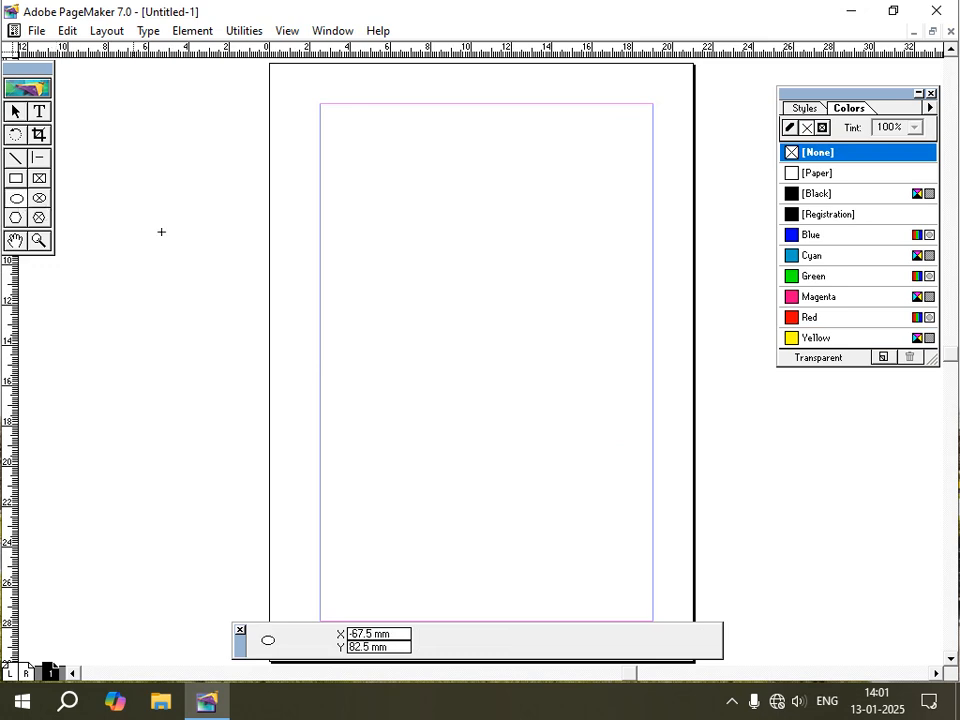
drag(364, 146, 601, 367)
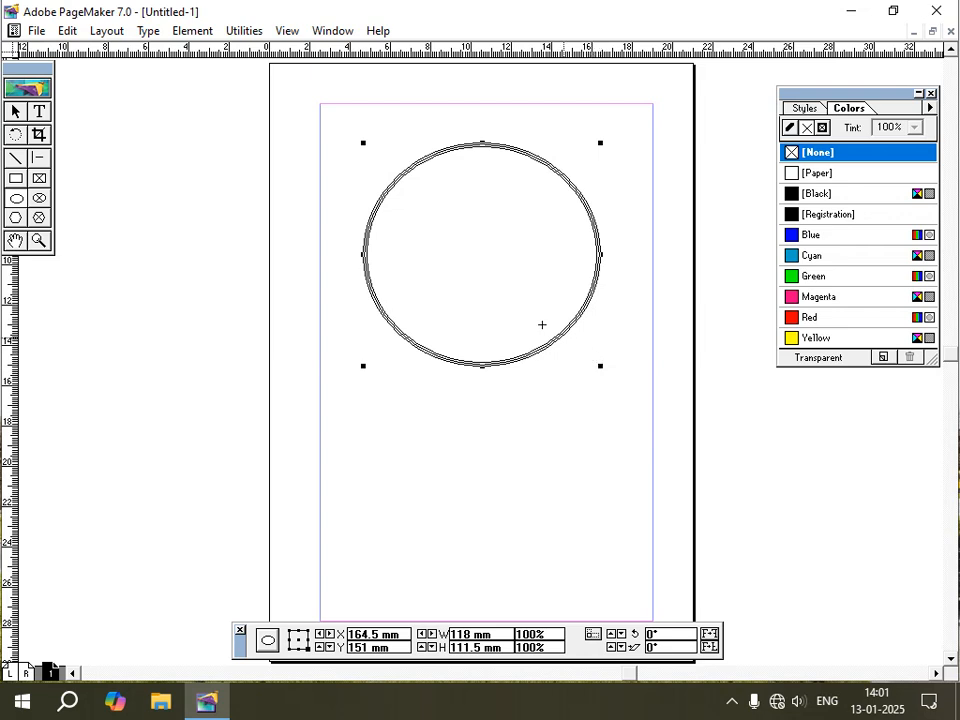
click(795, 340)
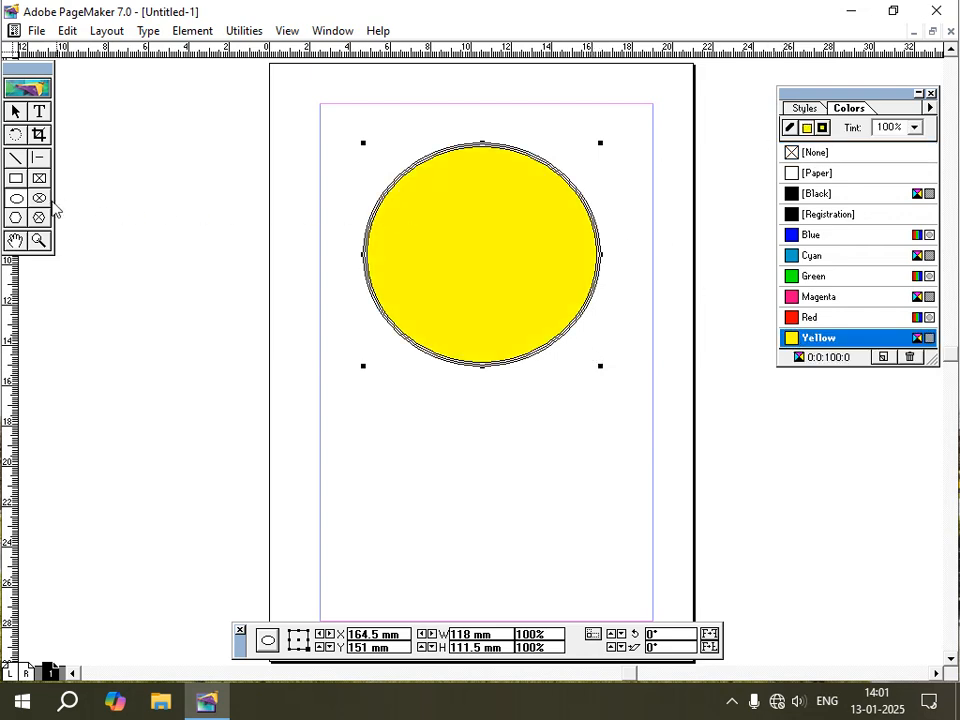
- Draw an elliptical frame about 108 by 100.5 mm beside the yellow ellipse and enter the text ALFA in it
click(39, 198)
drag(93, 219, 309, 418)
click(39, 111)
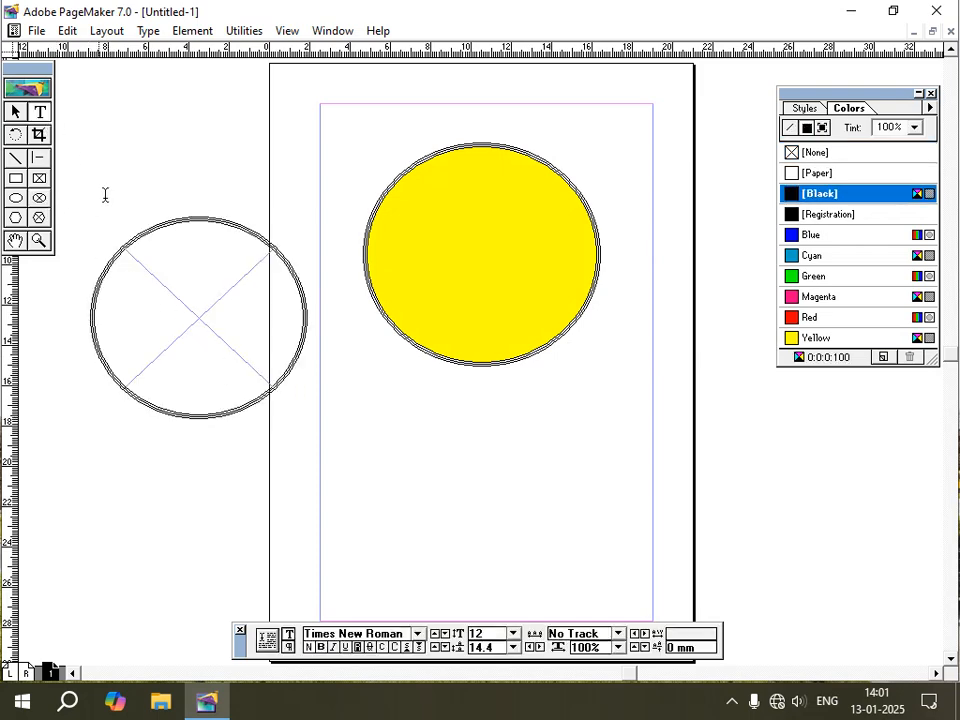
click(167, 270)
click(157, 244)
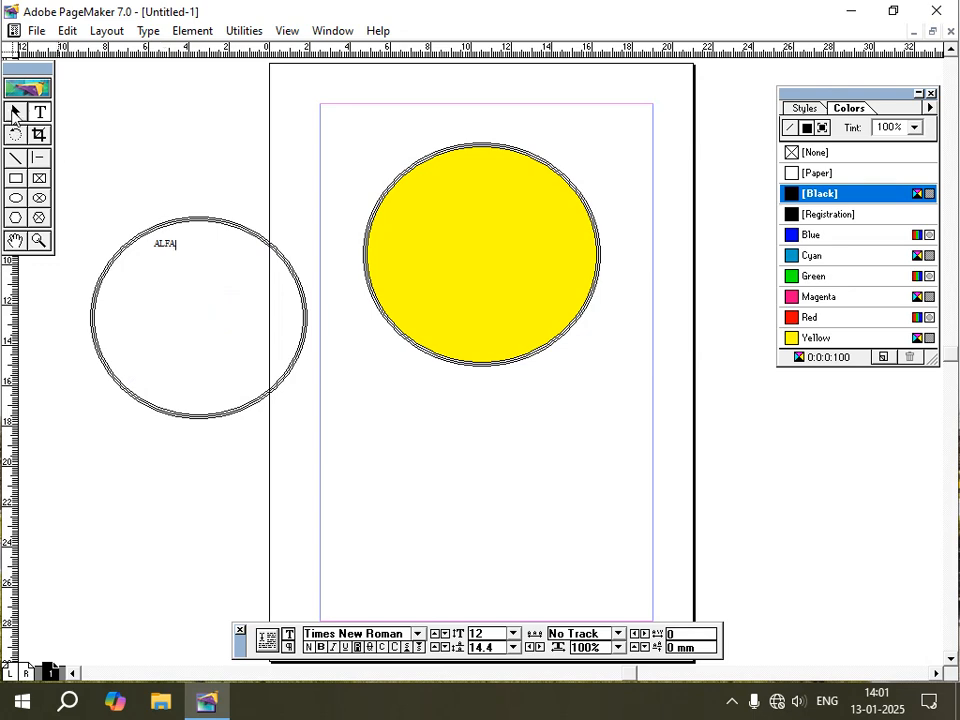
key(ctrl+space)
- Move the elliptical ALFA frame lower, and delete both it and the yellow ellipse
drag(181, 219, 222, 376)
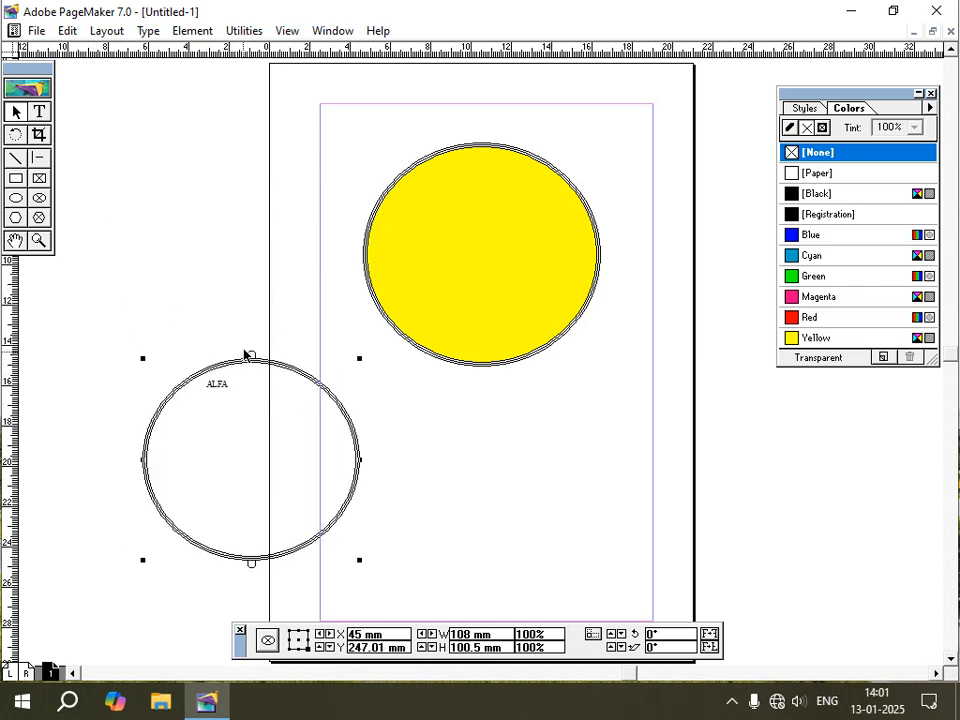
key(Delete)
click(448, 214)
key(Delete)
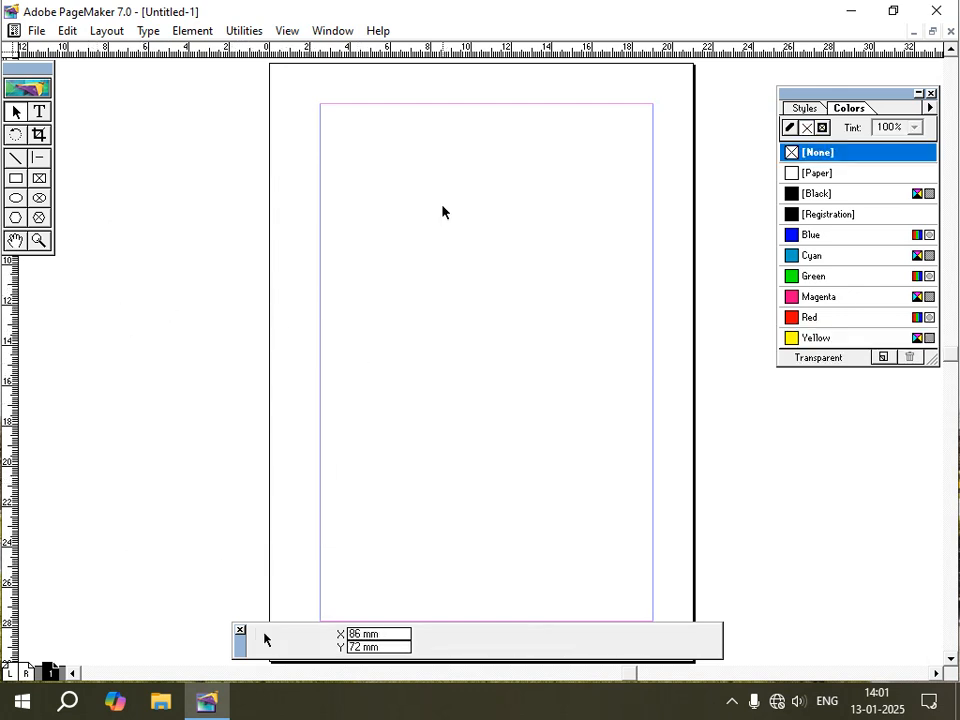
- Draw a hexagon about 126 by 155 mm in the middle of the page and fill it with yellow
click(15, 218)
drag(362, 197, 616, 509)
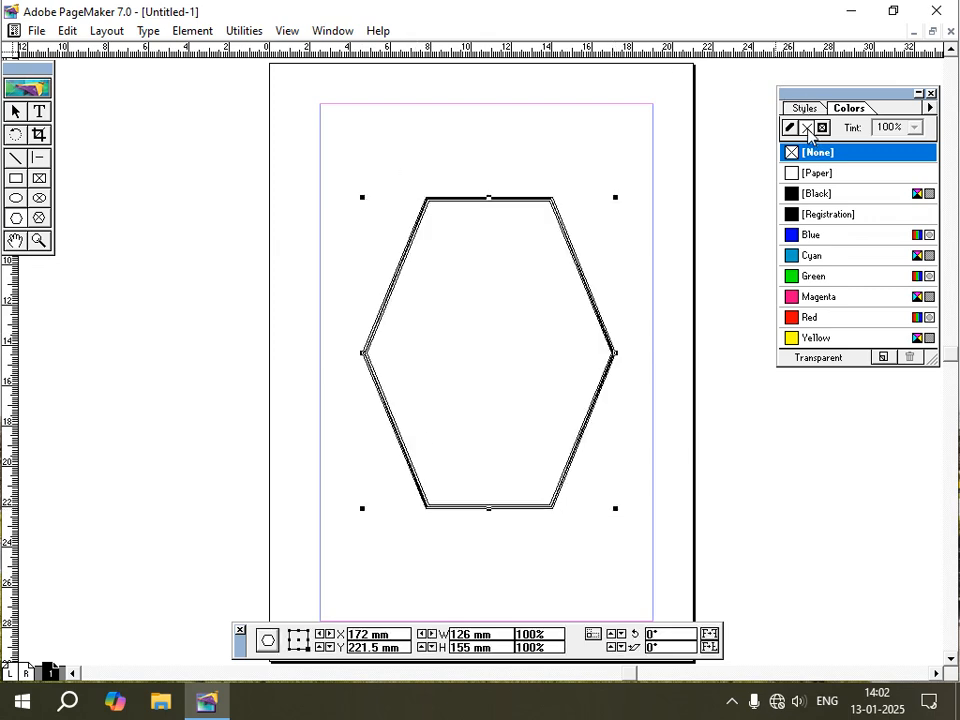
click(806, 337)
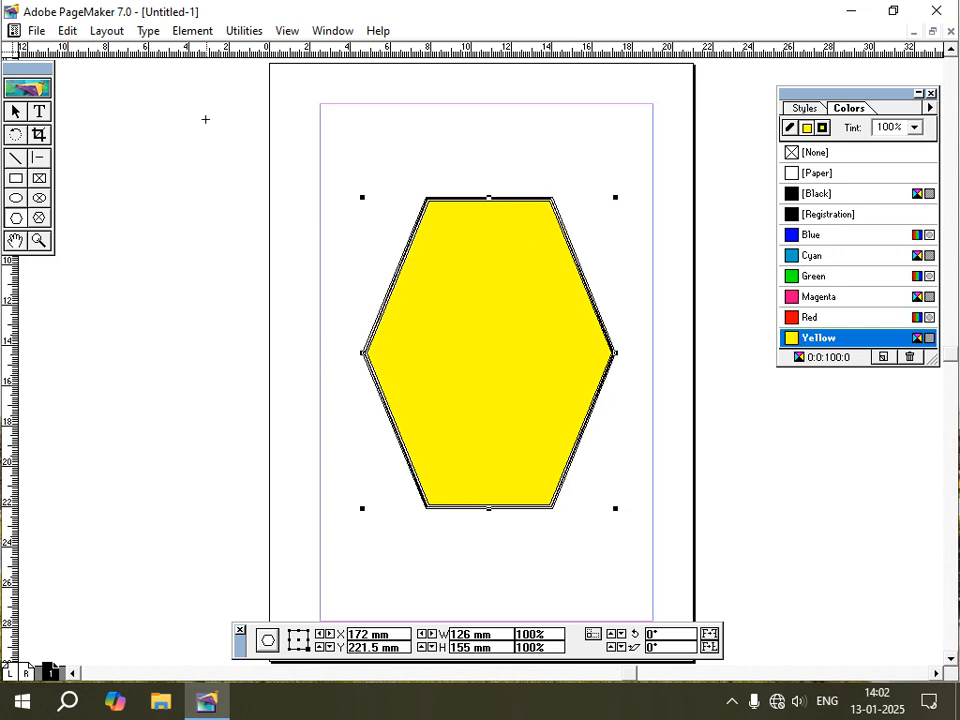
- Set the yellow hexagon's stroke to a solid 1pt line
click(195, 31)
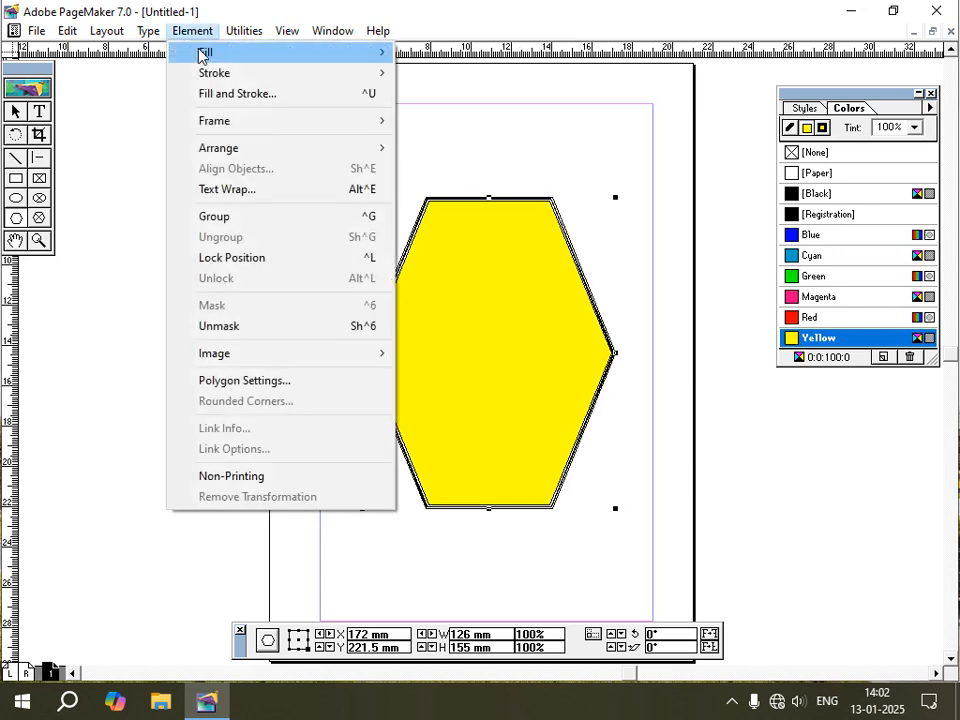
mouse_move(375, 73)
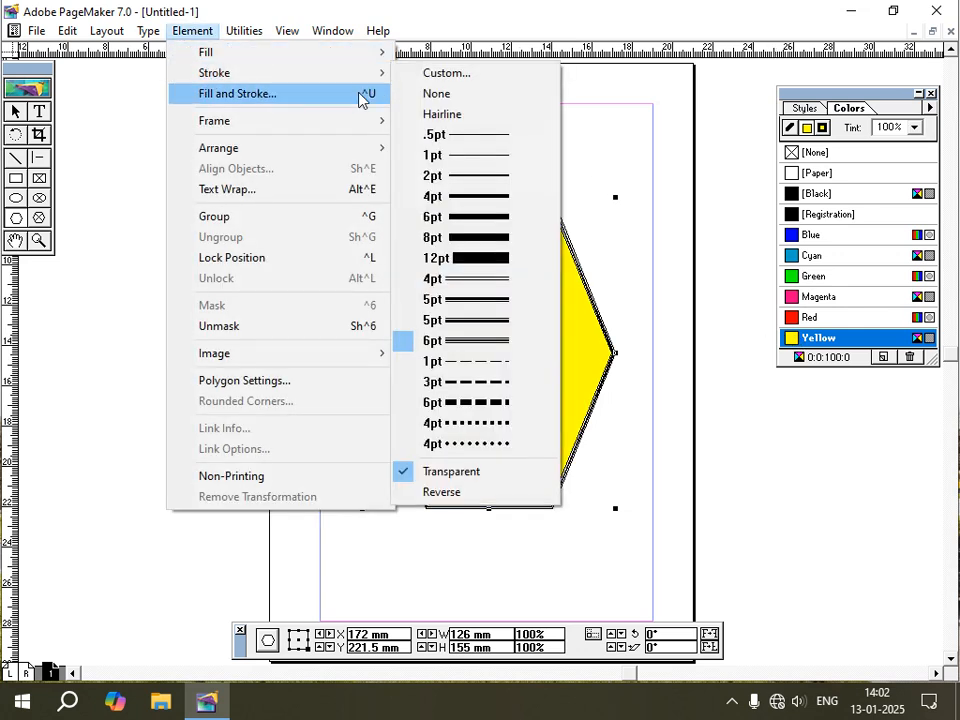
click(475, 157)
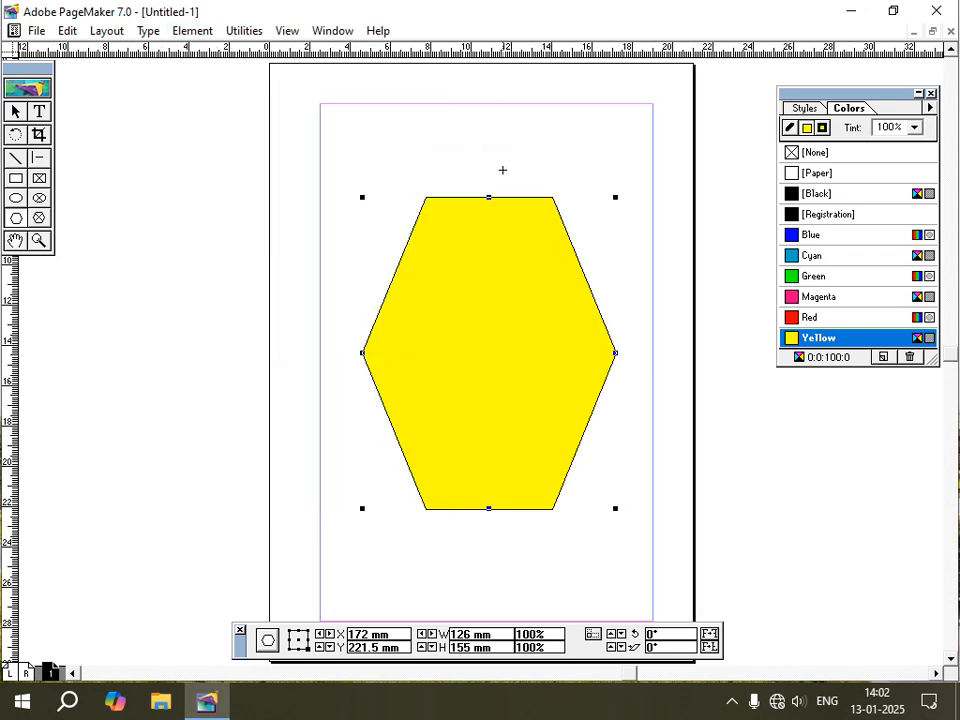
- Enlarge the yellow hexagon to about 144 by 164 mm and reposition it in the middle of the page
click(362, 298)
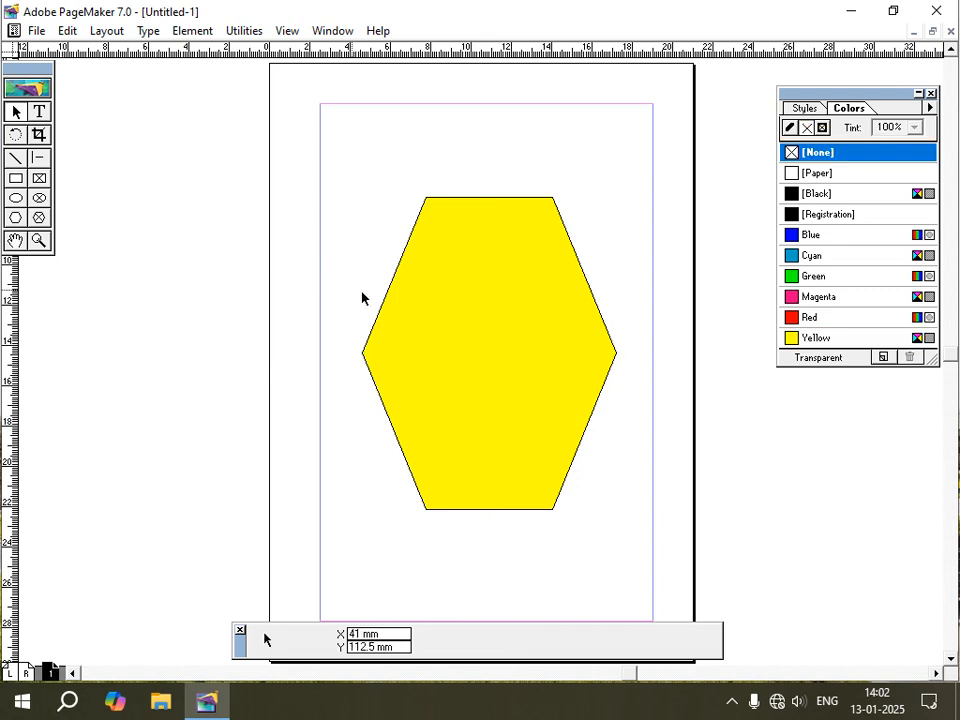
click(409, 302)
drag(409, 302, 367, 267)
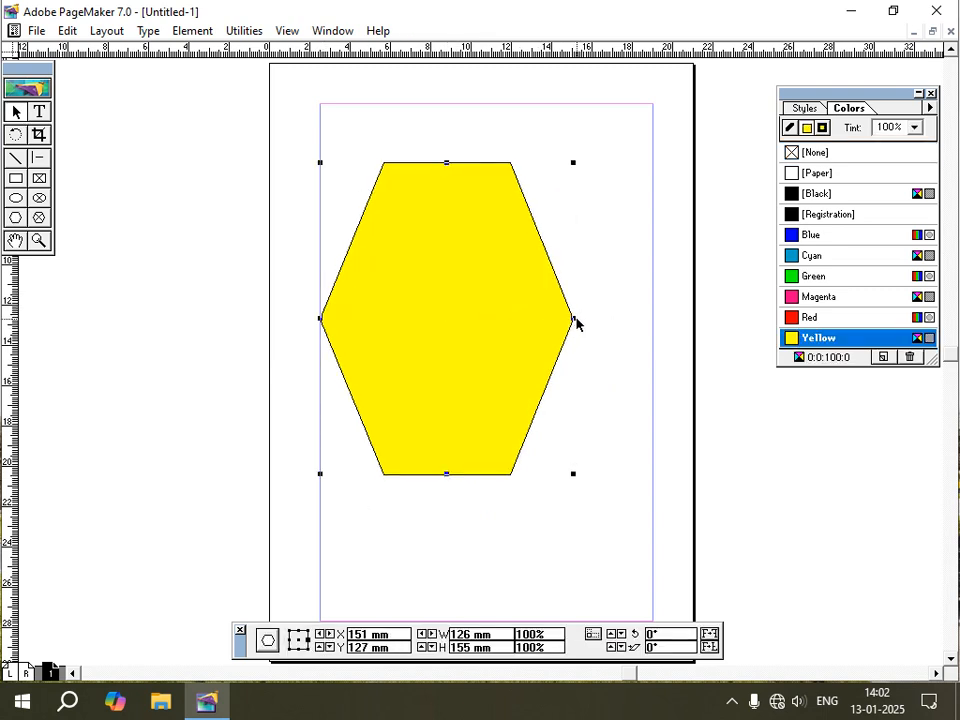
drag(575, 319, 609, 319)
drag(466, 474, 471, 493)
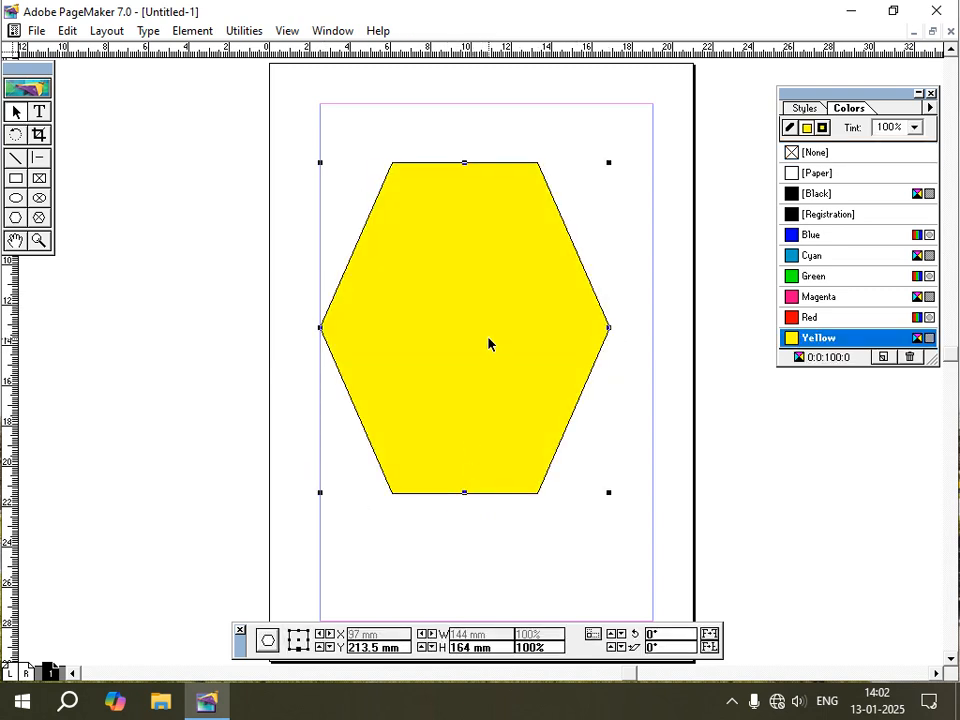
drag(470, 322, 487, 333)
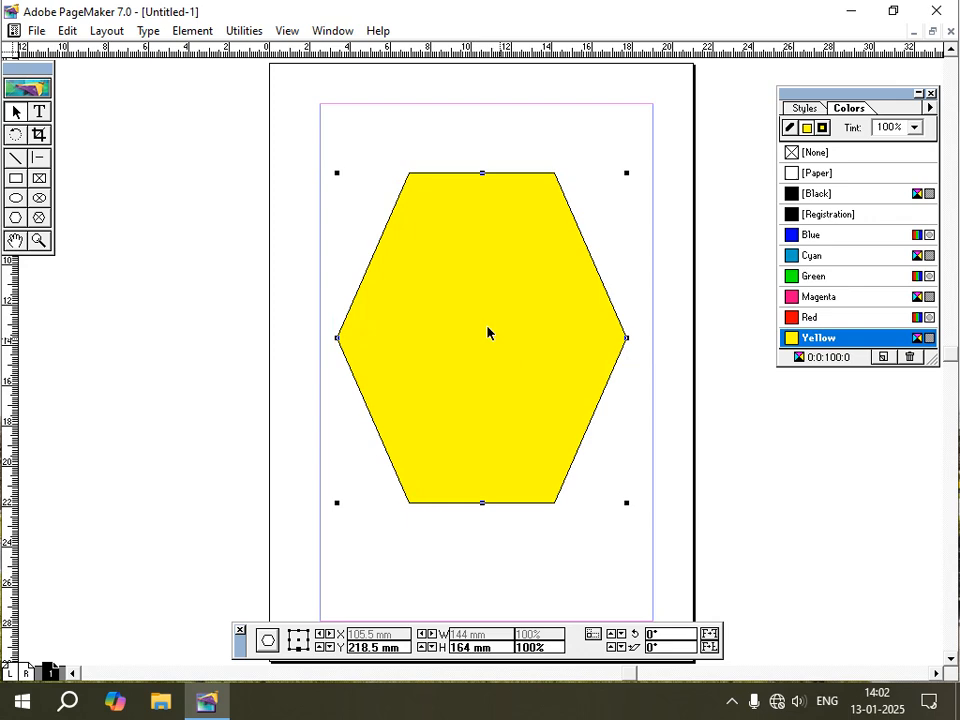
- Turn the yellow hexagon into a triangle by setting its number of sides to 3
click(195, 31)
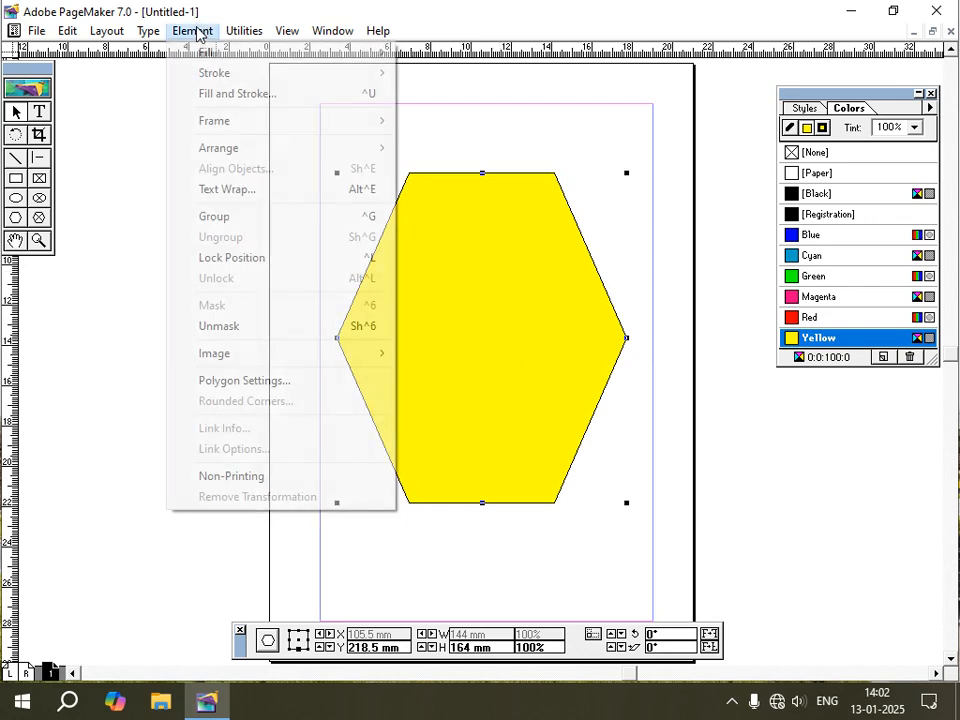
click(271, 388)
drag(510, 259, 506, 357)
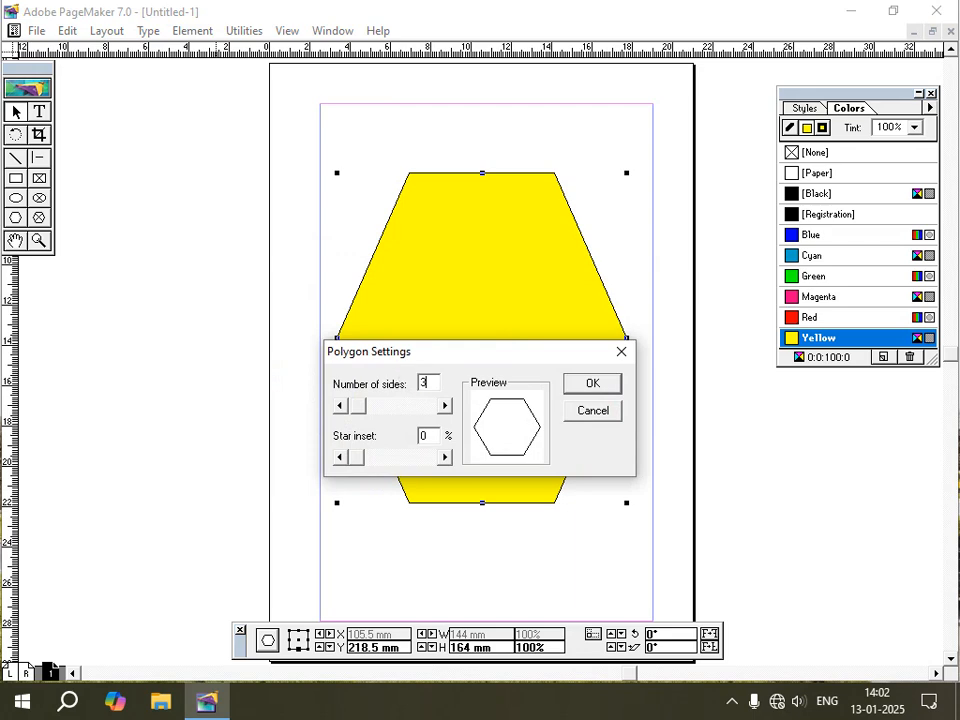
click(604, 386)
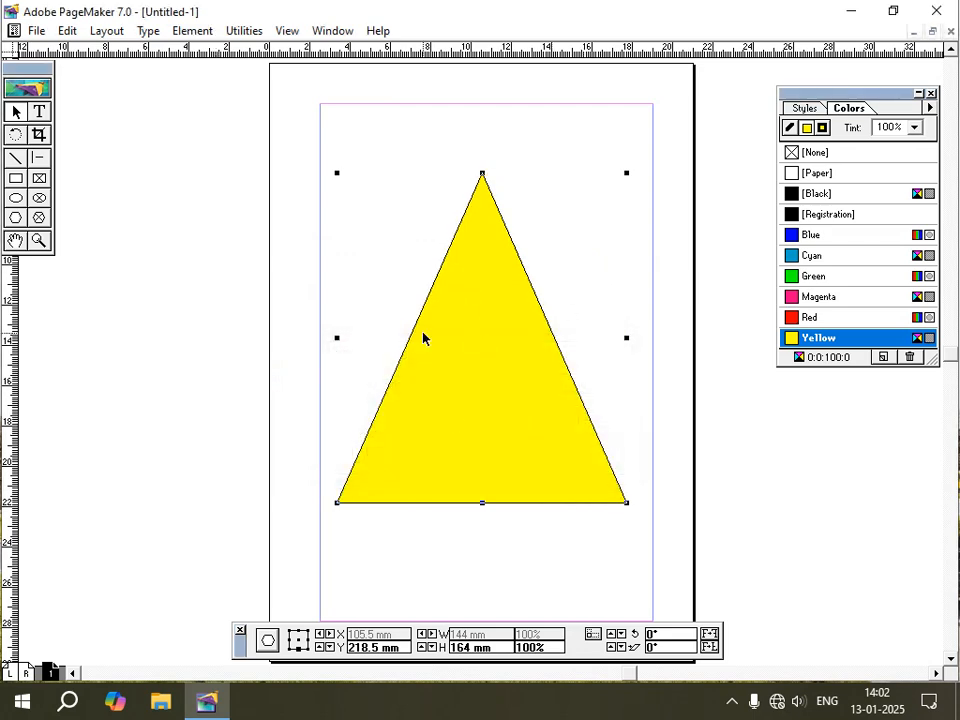
- Turn the triangle into a starburst with 22 sides and a 25% star inset
click(192, 30)
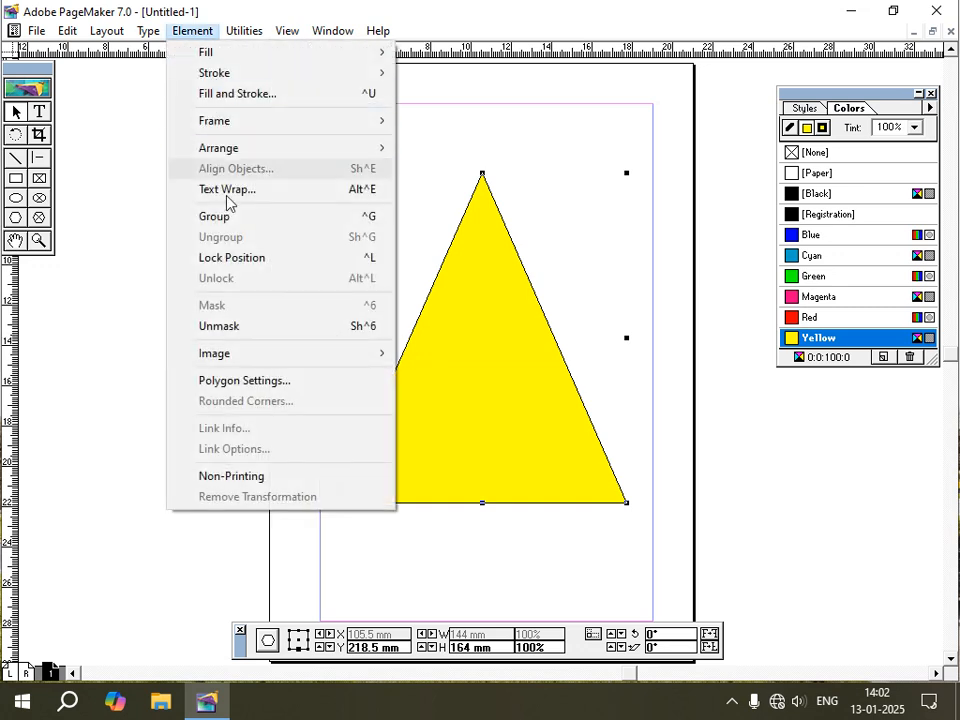
click(245, 381)
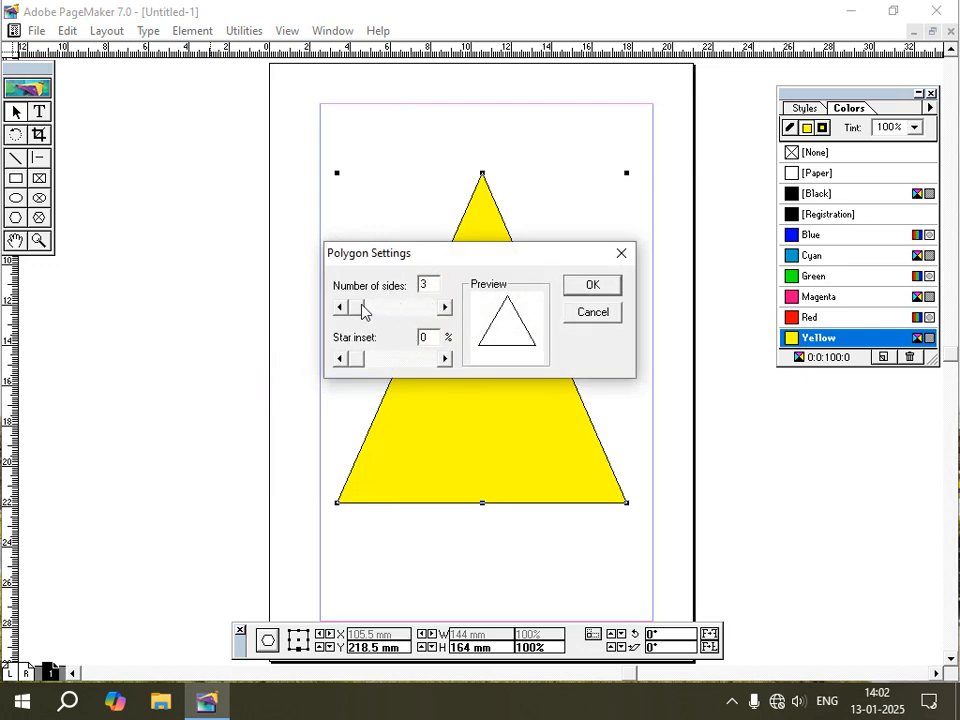
drag(363, 312, 373, 311)
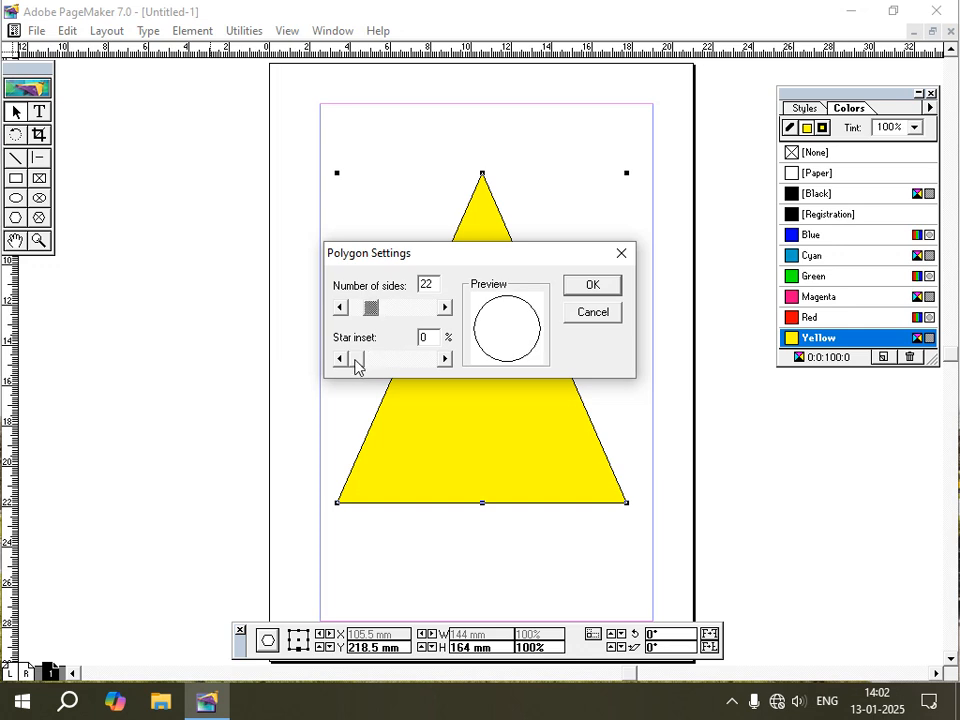
mouse_move(357, 362)
mouse_down()
mouse_move(388, 366)
mouse_move(373, 362)
mouse_up()
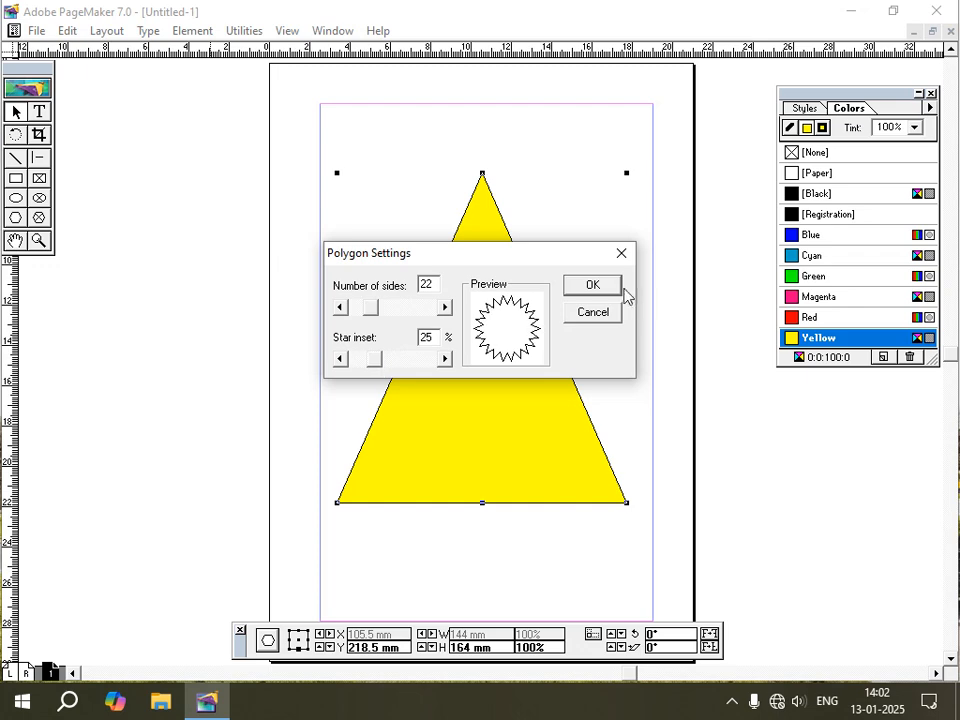
click(593, 286)
- Move the yellow starburst and widen it to about 255.8 mm, and delete it from the page
drag(521, 307, 497, 294)
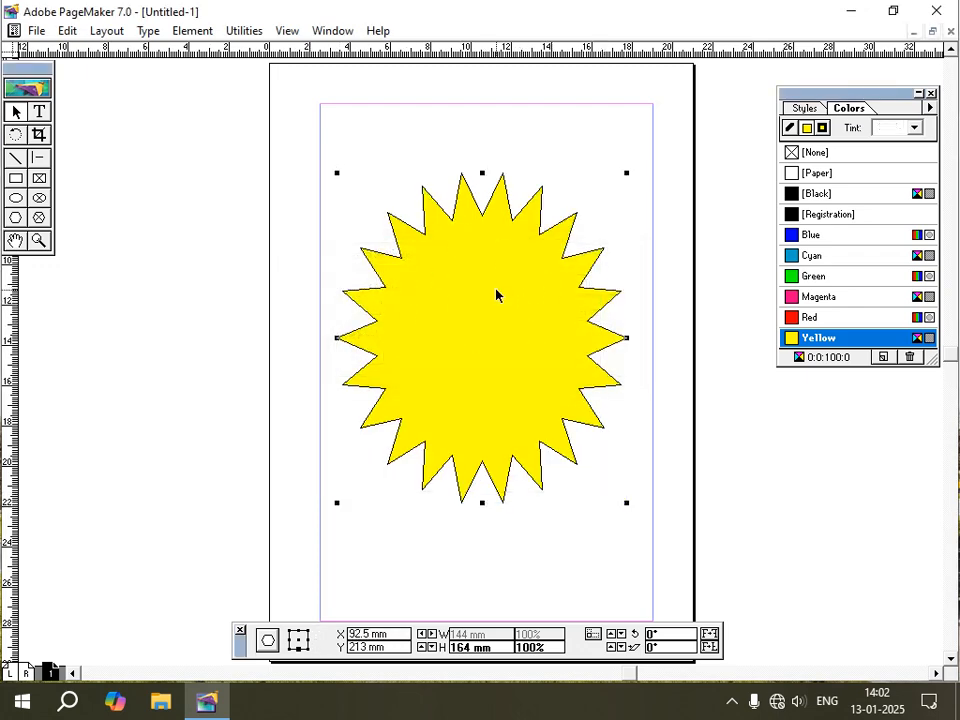
drag(600, 328, 470, 317)
drag(625, 318, 688, 330)
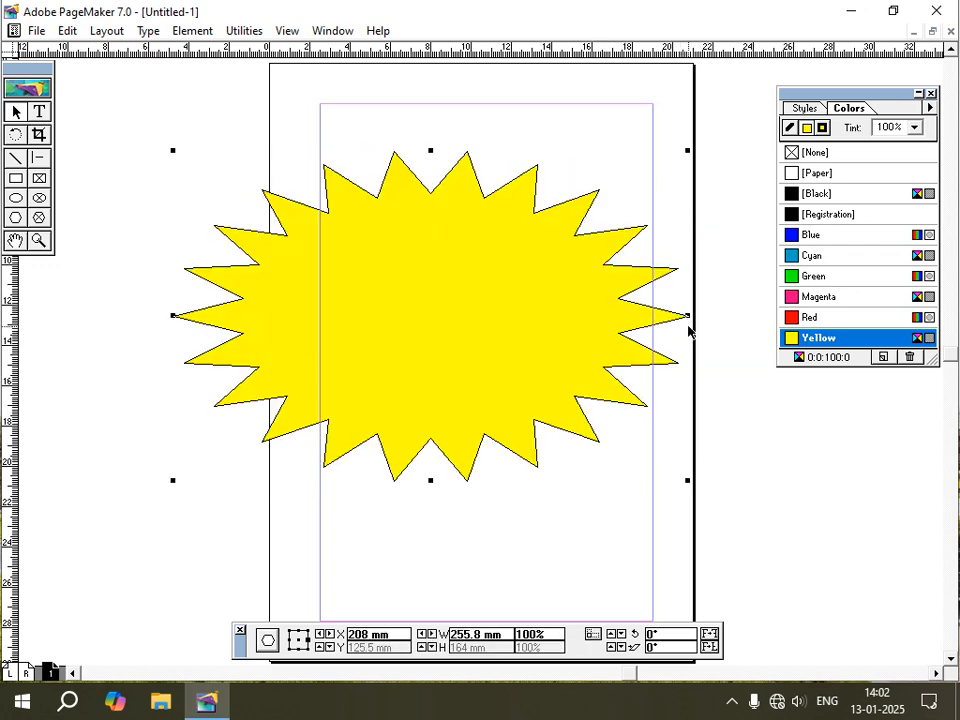
key(Delete)
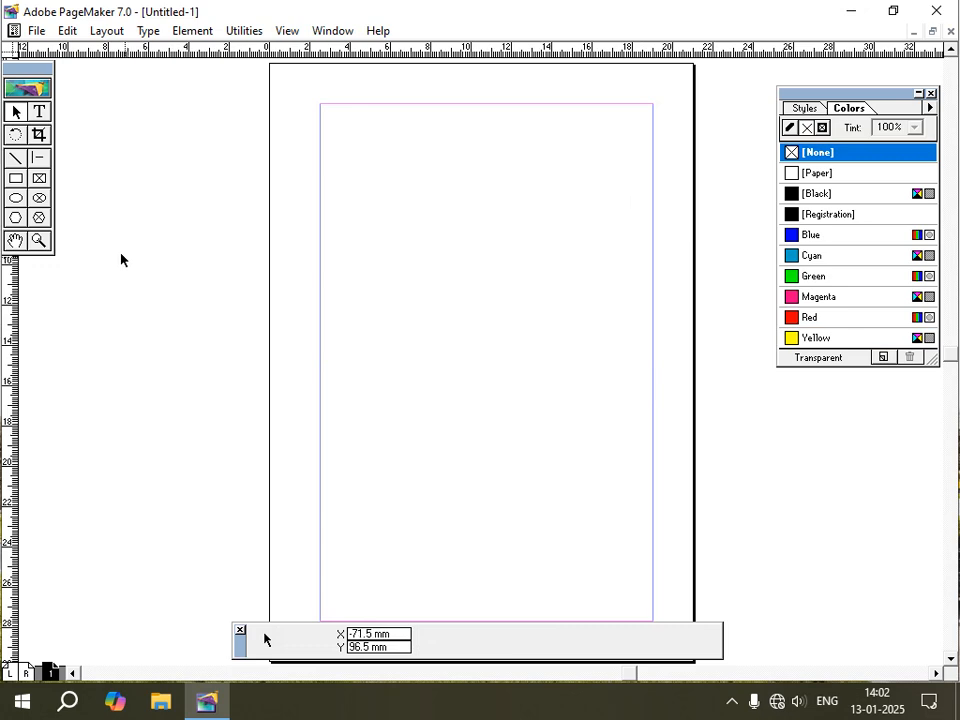
- Draw a hexagon about 115.5 by 133.2 mm in the middle of the page, with a 1pt stroke and yellow fill
click(16, 219)
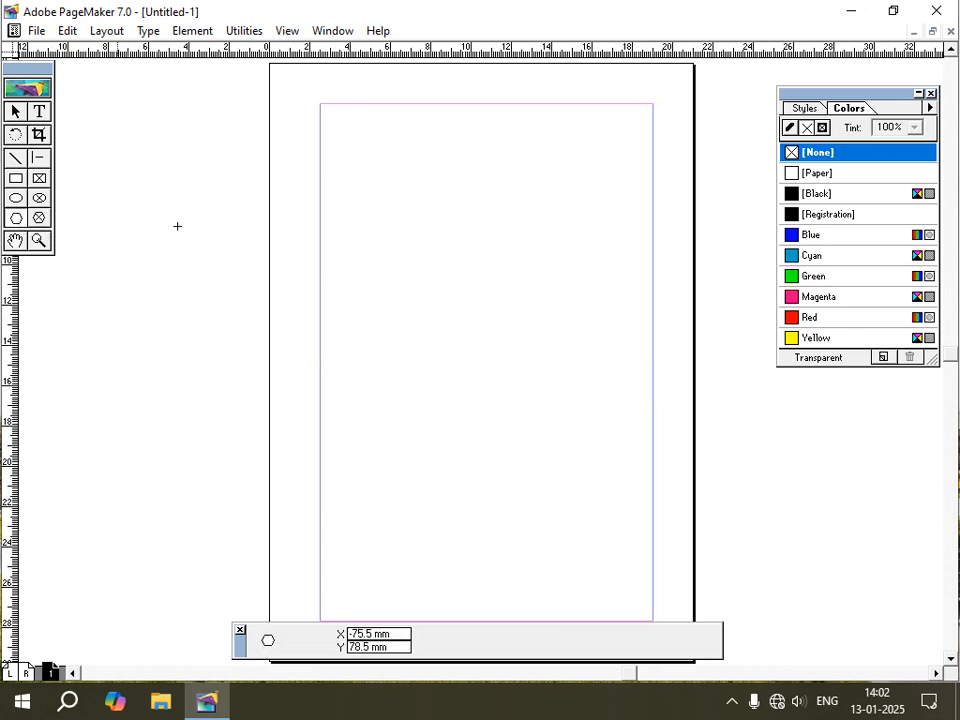
drag(360, 181, 592, 449)
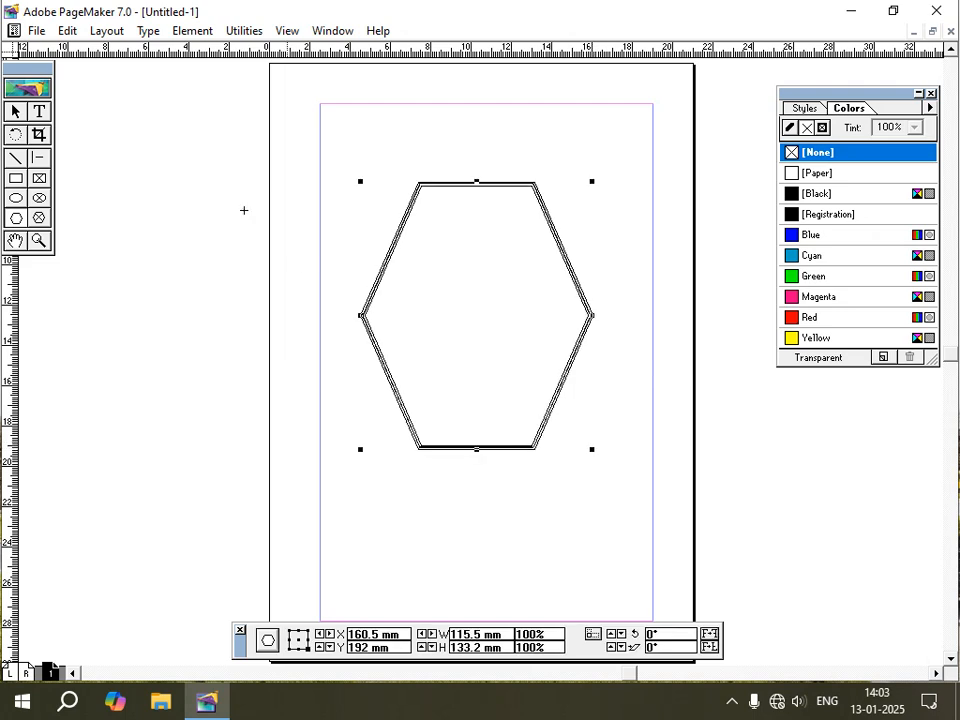
click(191, 30)
mouse_move(221, 73)
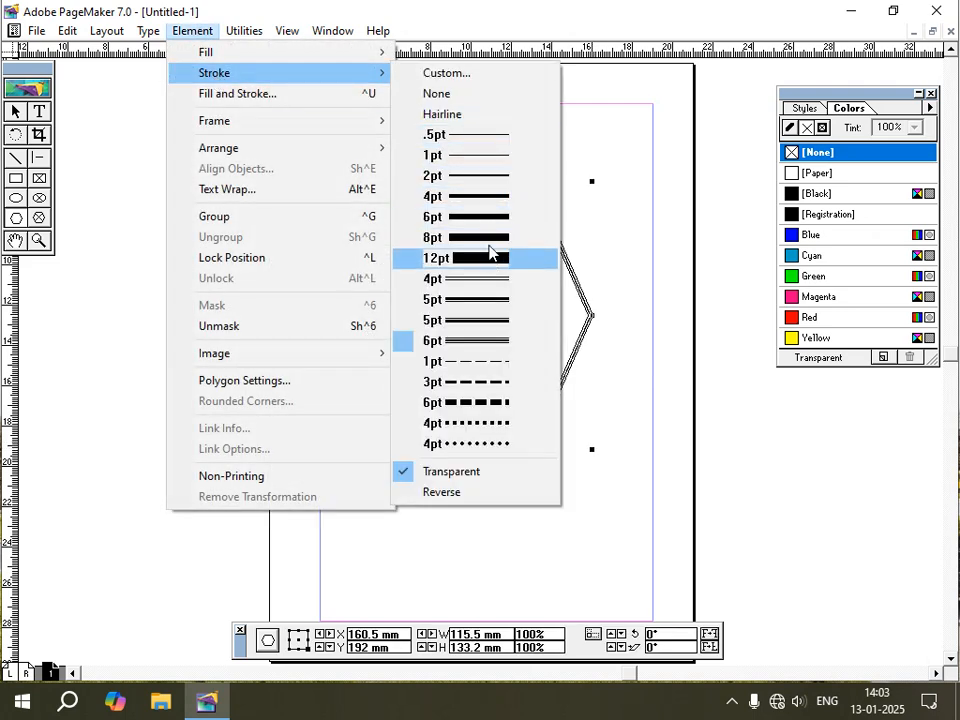
click(470, 157)
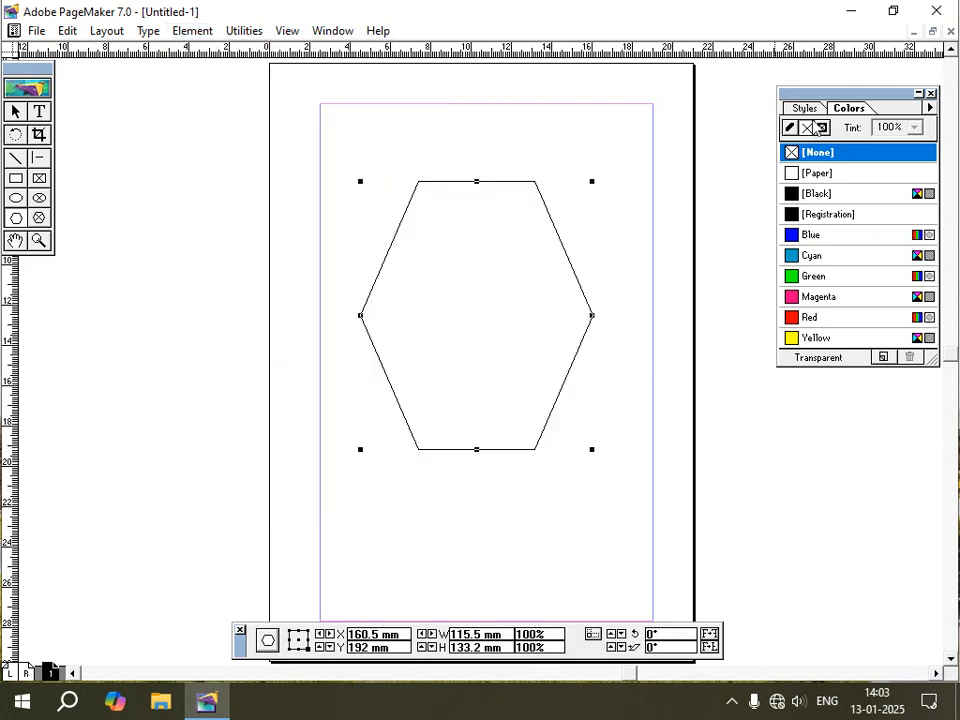
click(800, 340)
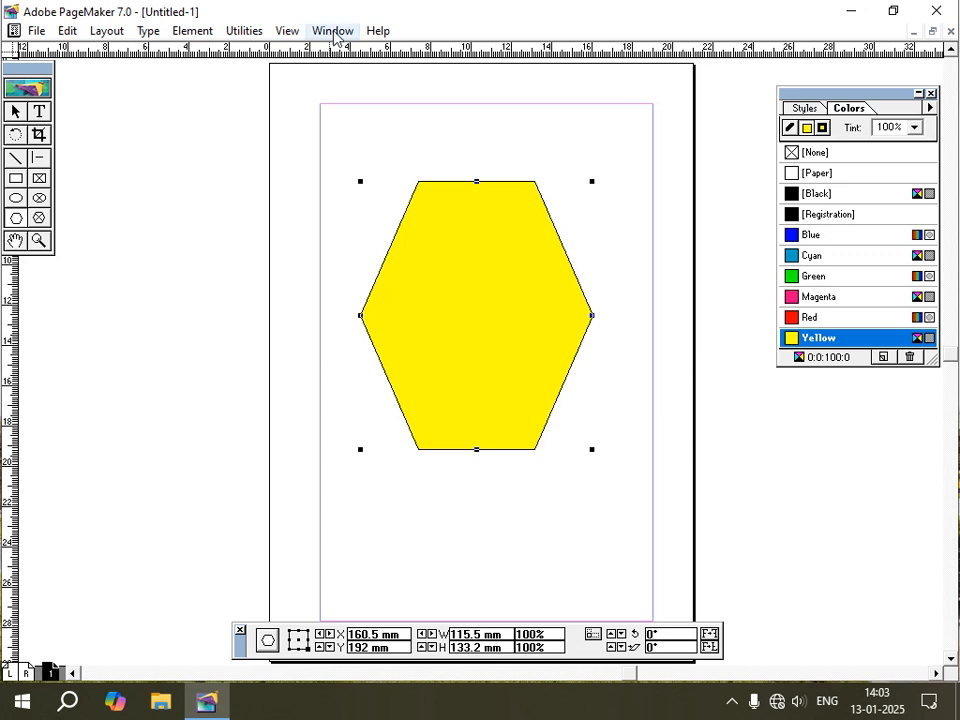
- Turn the yellow hexagon into a starburst with 24 sides and a 17% star inset
click(192, 30)
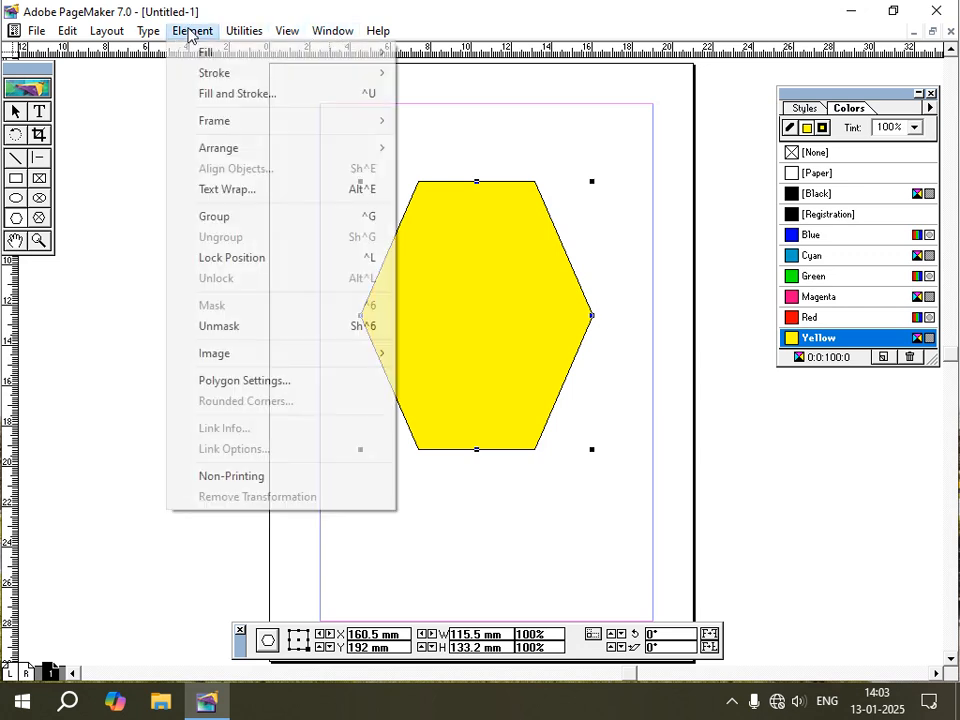
click(251, 381)
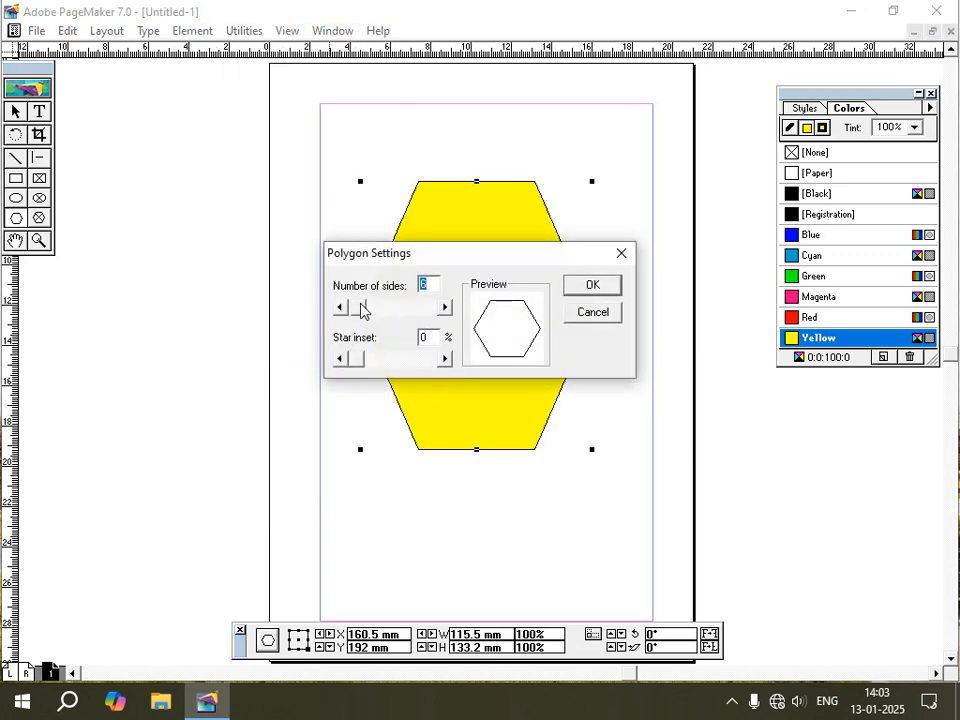
drag(361, 311, 368, 309)
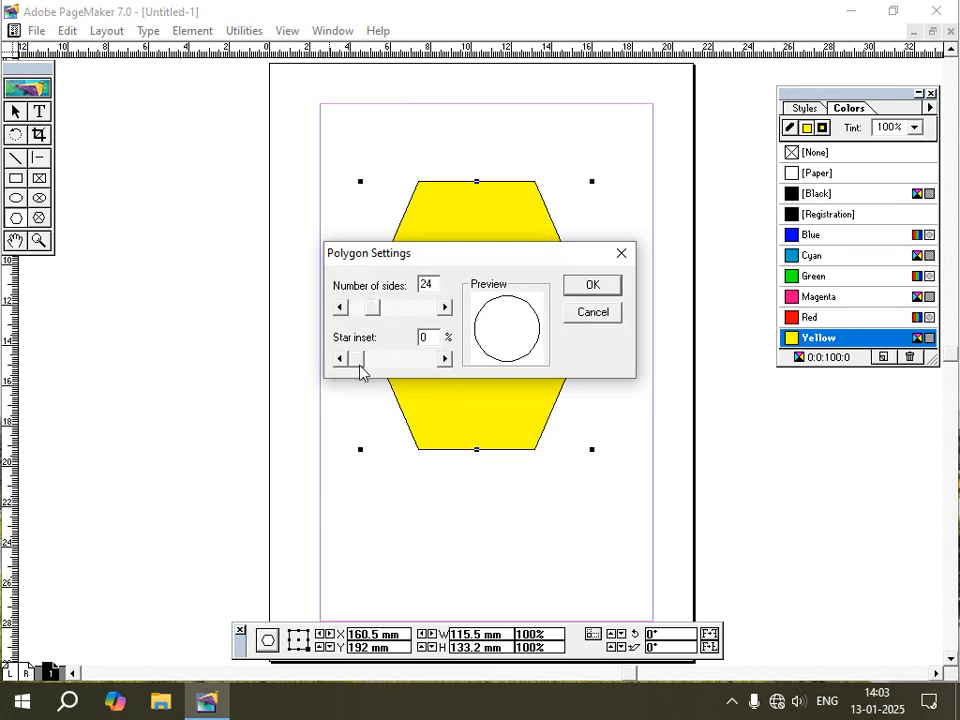
mouse_move(360, 369)
mouse_down()
mouse_move(381, 364)
mouse_move(370, 366)
mouse_up()
click(592, 284)
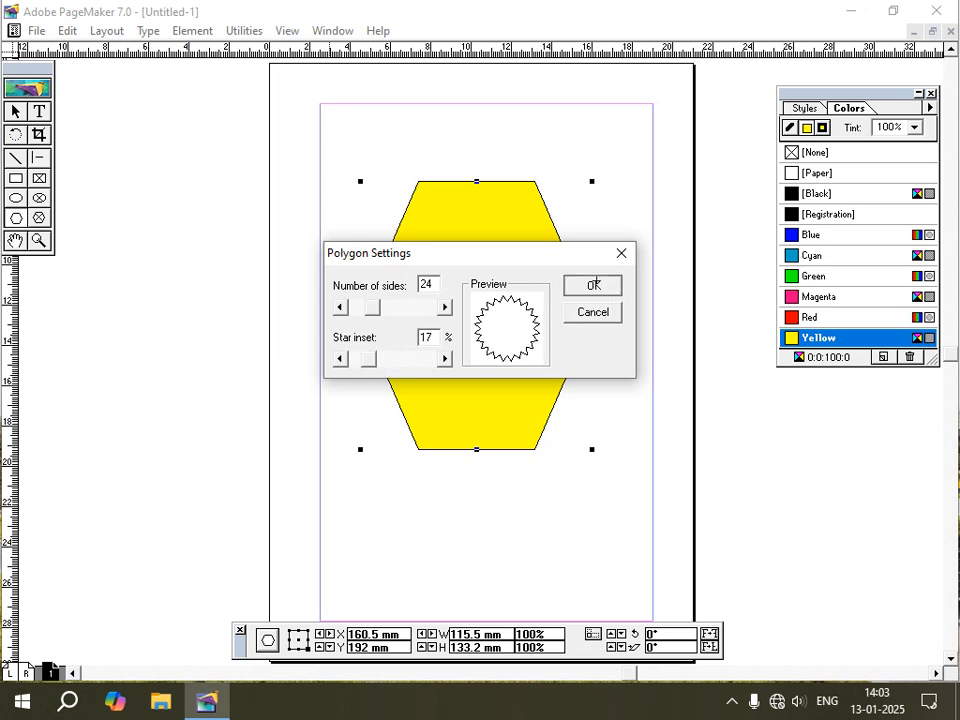
- Reposition the 24-pointed starburst and widen it to about 177 mm, and delete it from the page
click(18, 112)
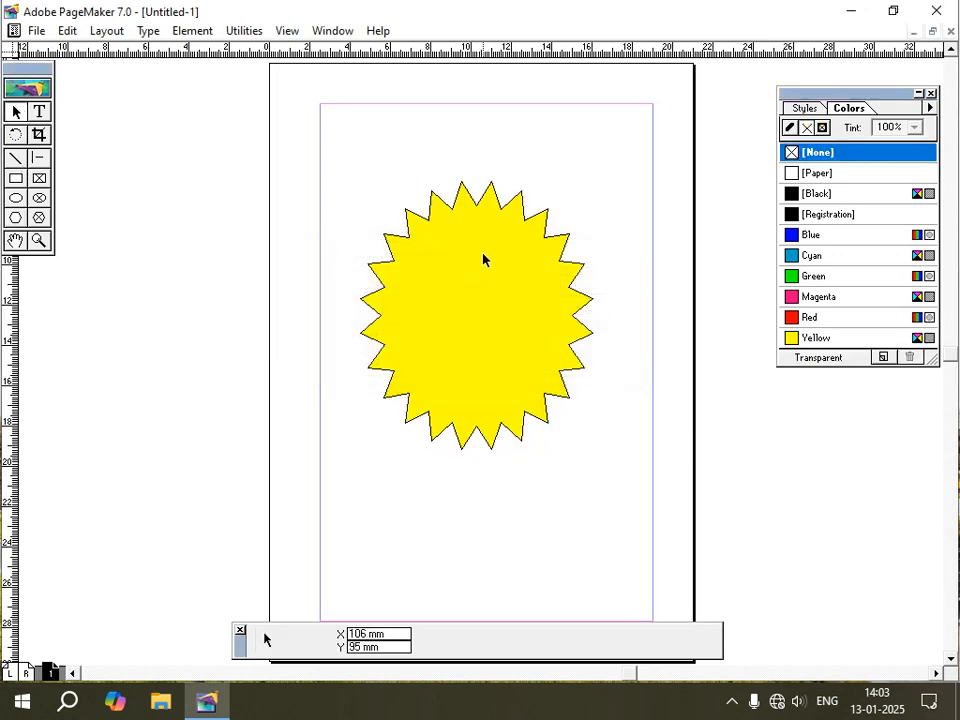
drag(526, 287, 486, 291)
drag(554, 320, 675, 319)
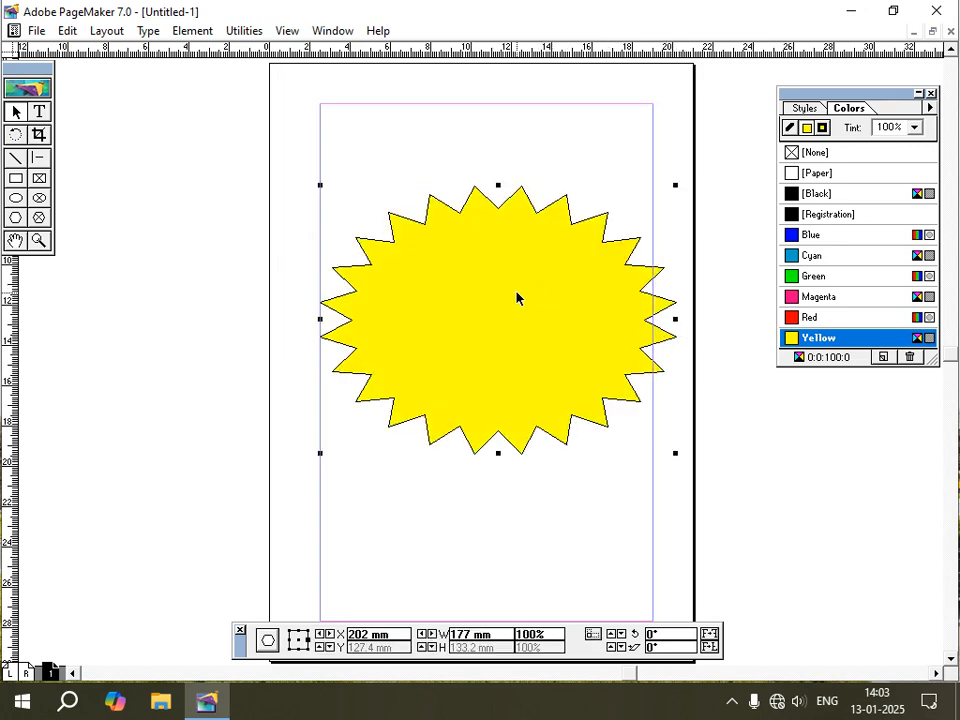
drag(516, 298, 488, 301)
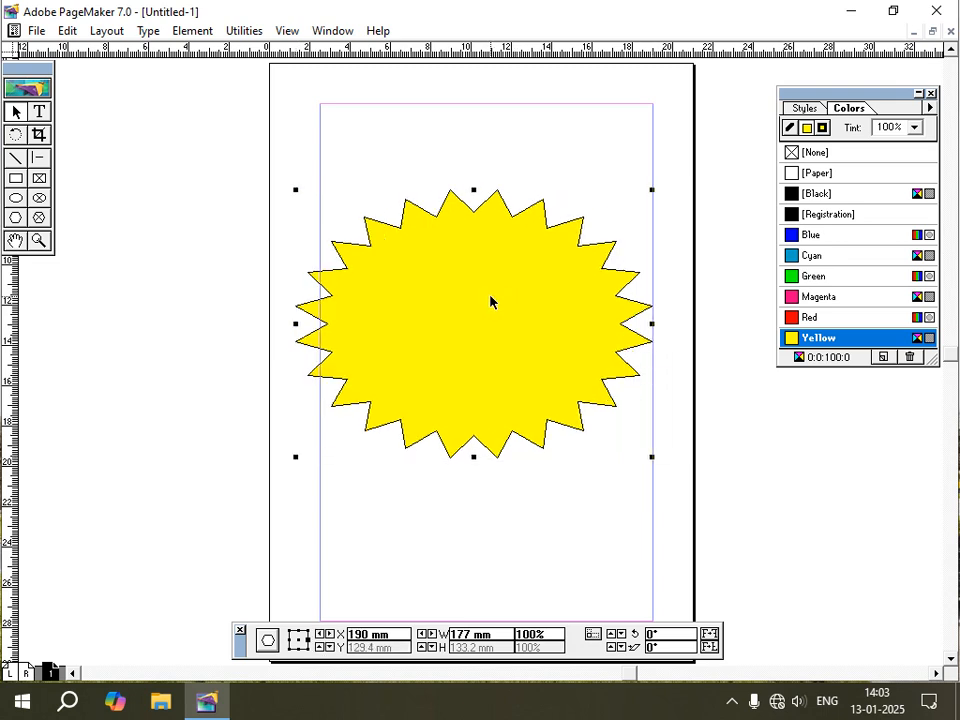
key(Delete)
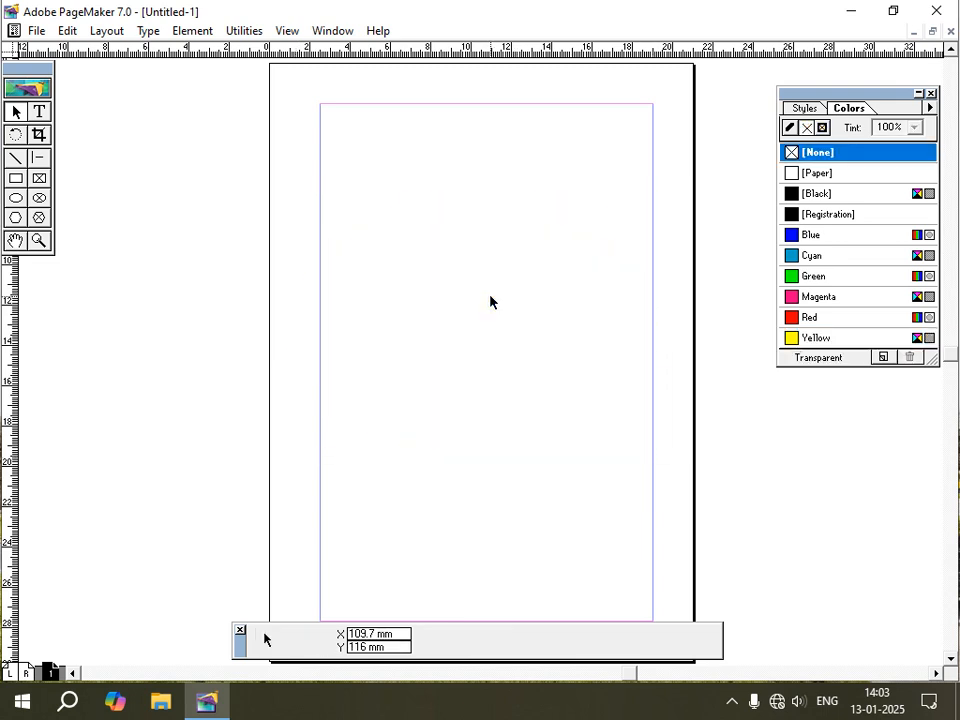
- Draw a hexagonal frame about 118.5 by 138.8 mm in the middle of the page, deleting and restoring it once
click(40, 222)
drag(375, 221, 613, 500)
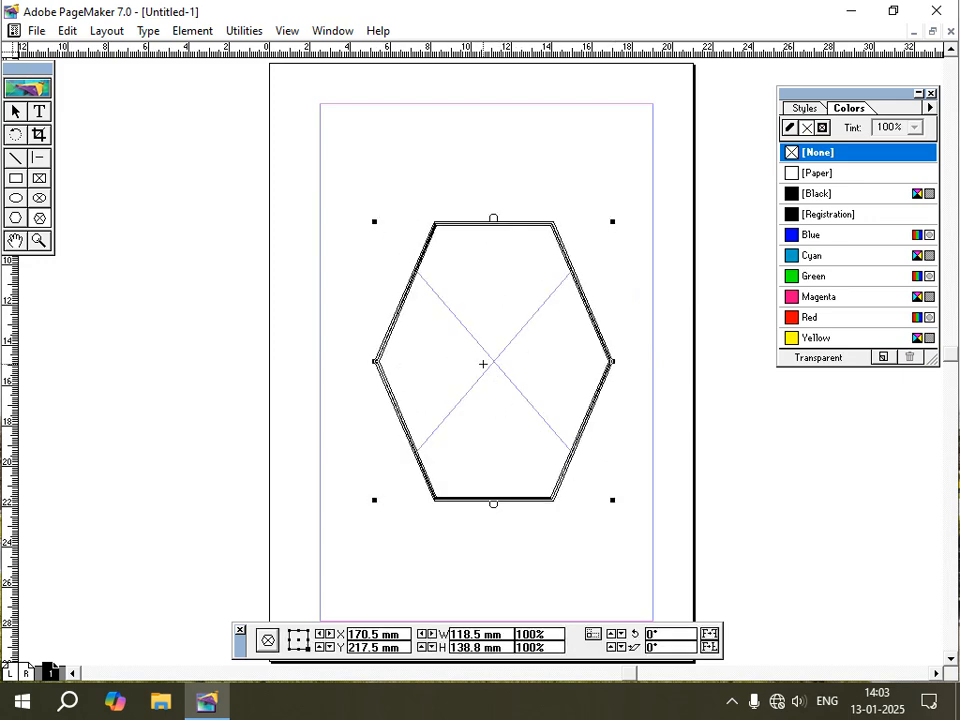
key(Delete)
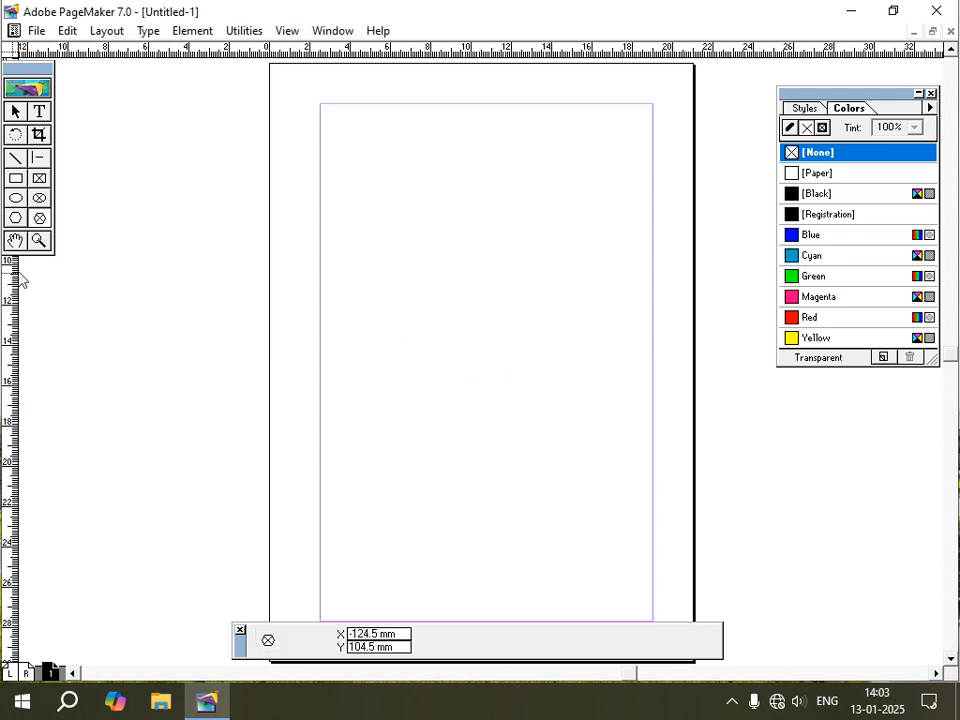
key(ctrl+z)
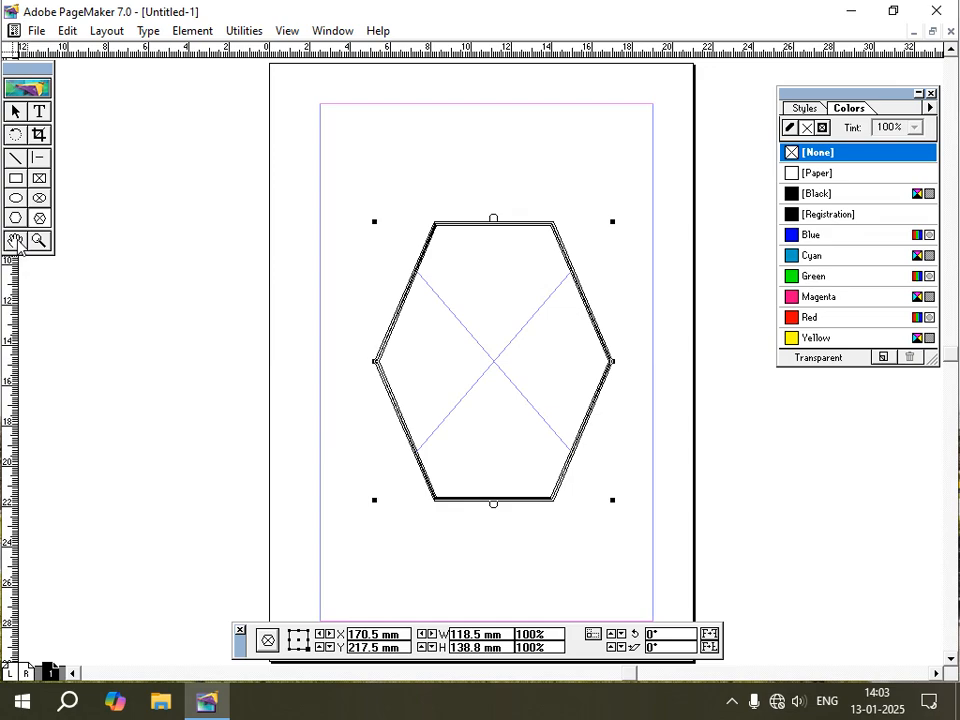
- Pan across the page and magnify the hexagonal frame up to 400%, returning the view to 50% size
click(16, 241)
drag(489, 381, 583, 371)
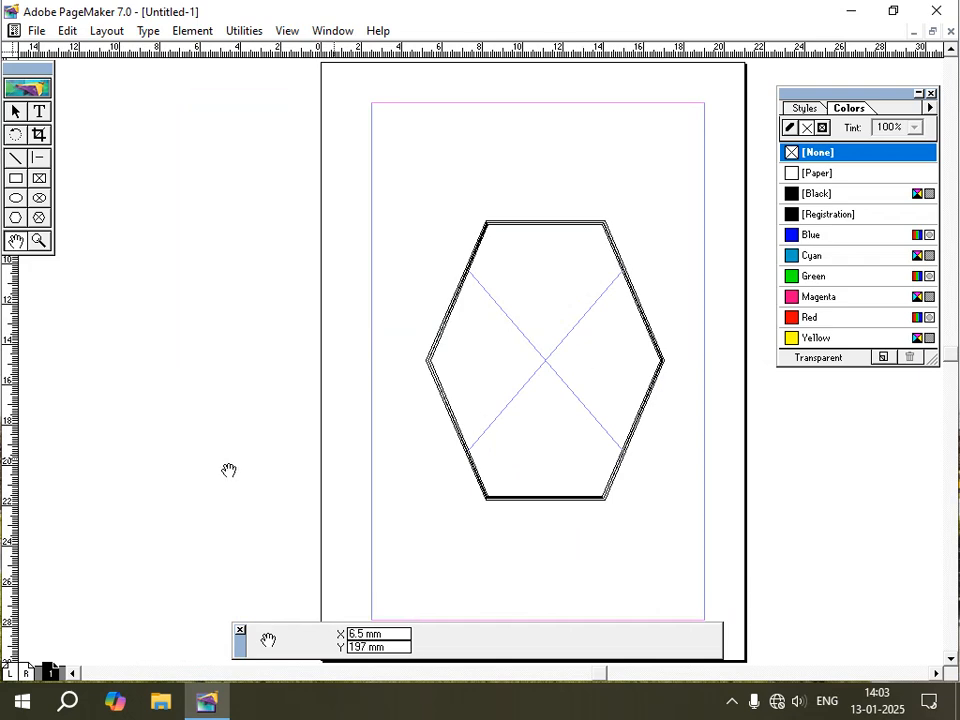
click(39, 241)
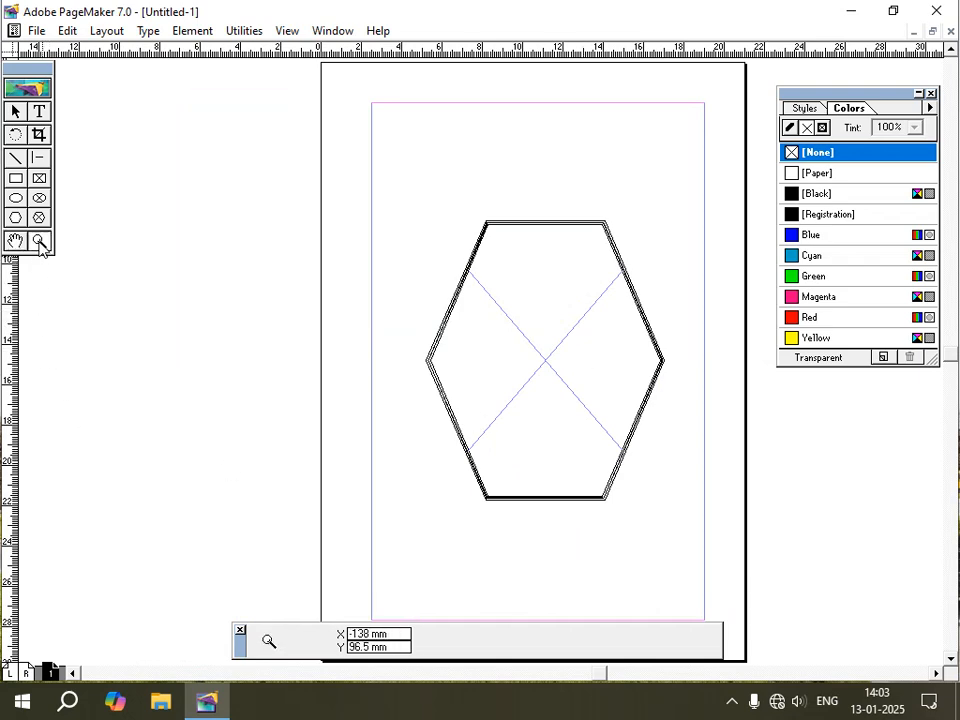
click(495, 347)
click(495, 347)
click(494, 347)
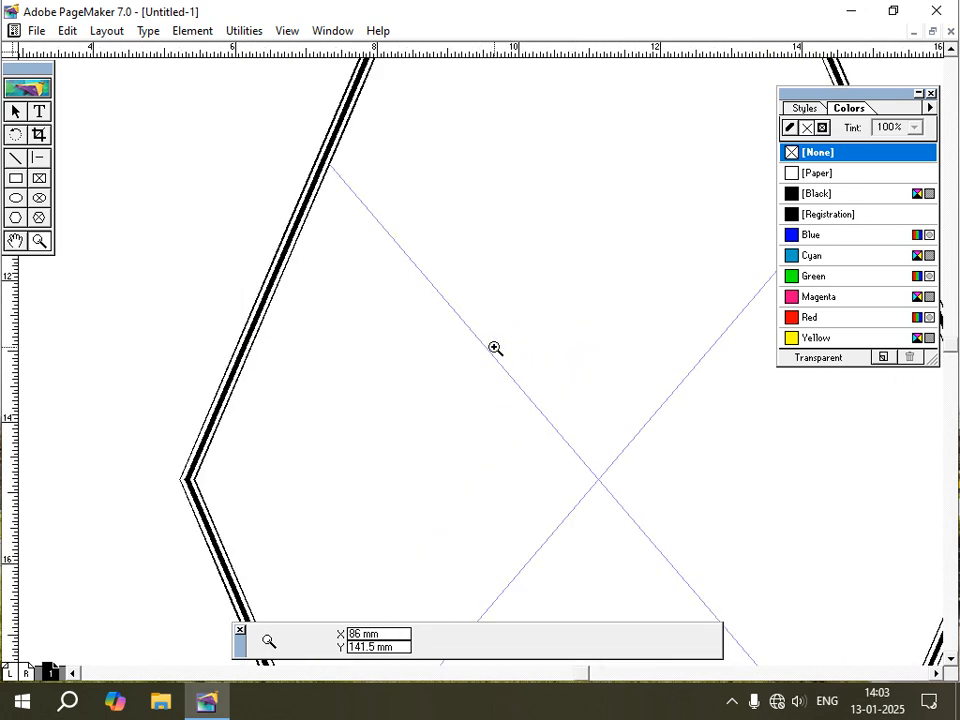
click(495, 347)
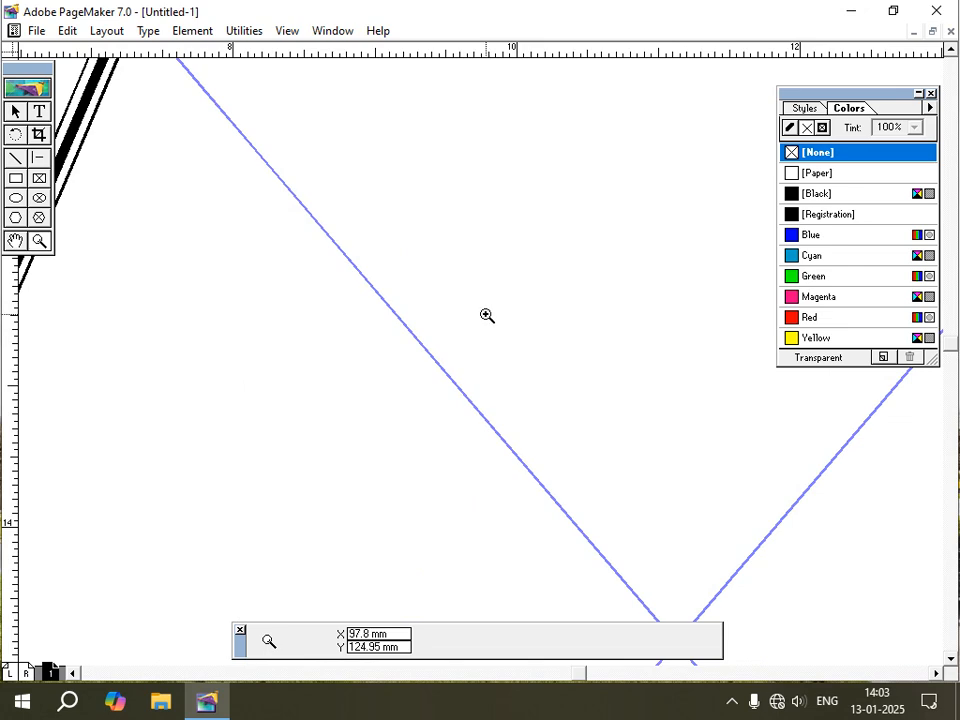
right_click(487, 316)
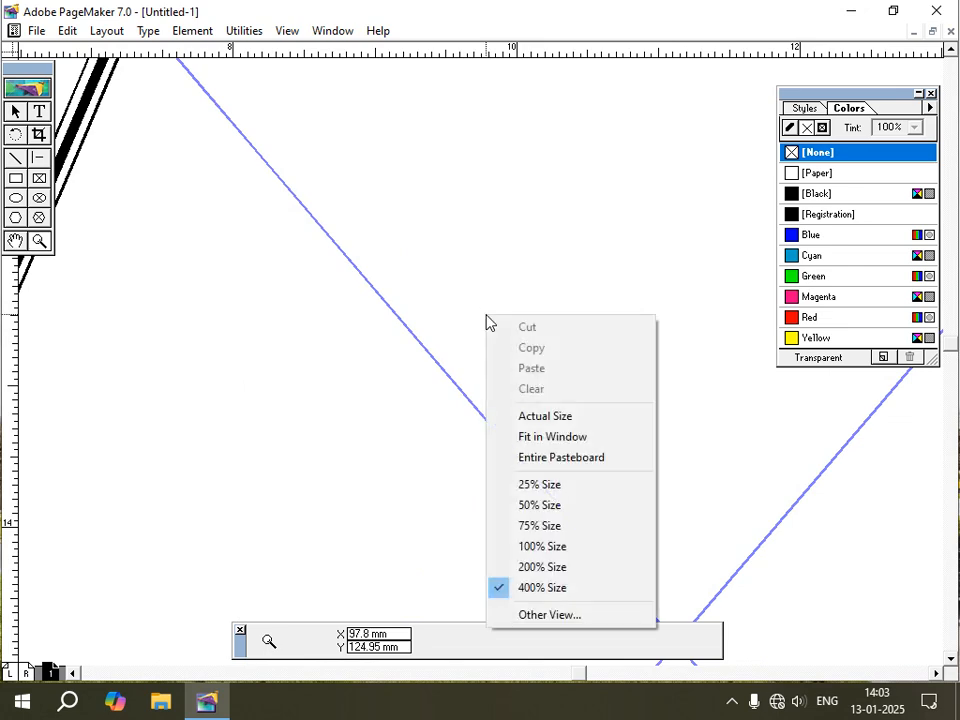
click(542, 505)
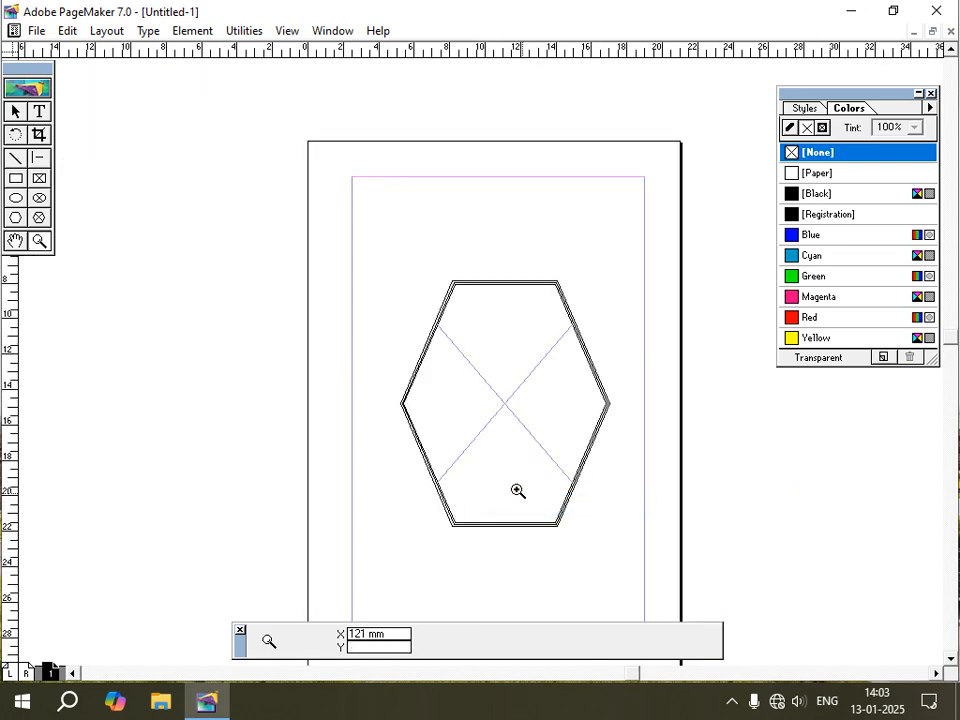
- Delete the hexagonal frame from the middle of the page
click(16, 241)
drag(471, 439, 444, 378)
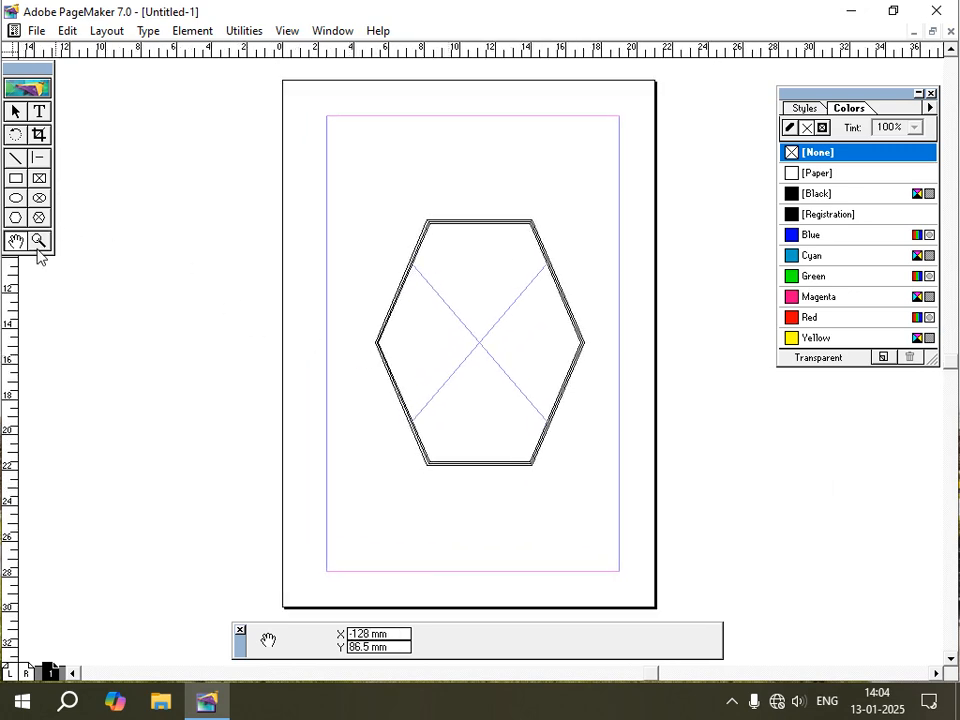
click(16, 112)
click(441, 222)
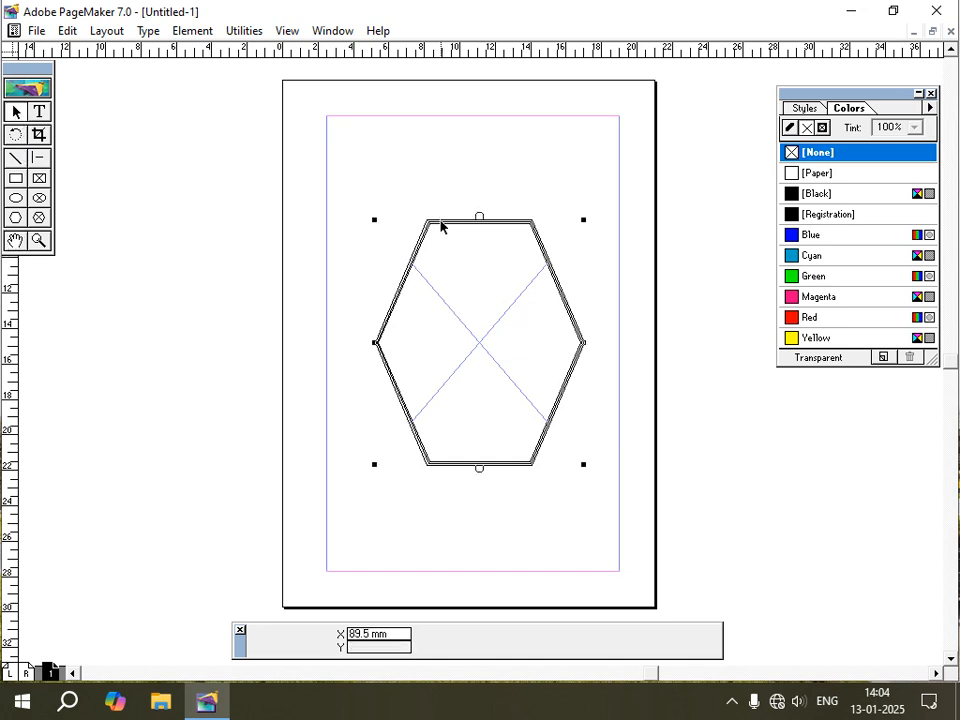
key(Delete)
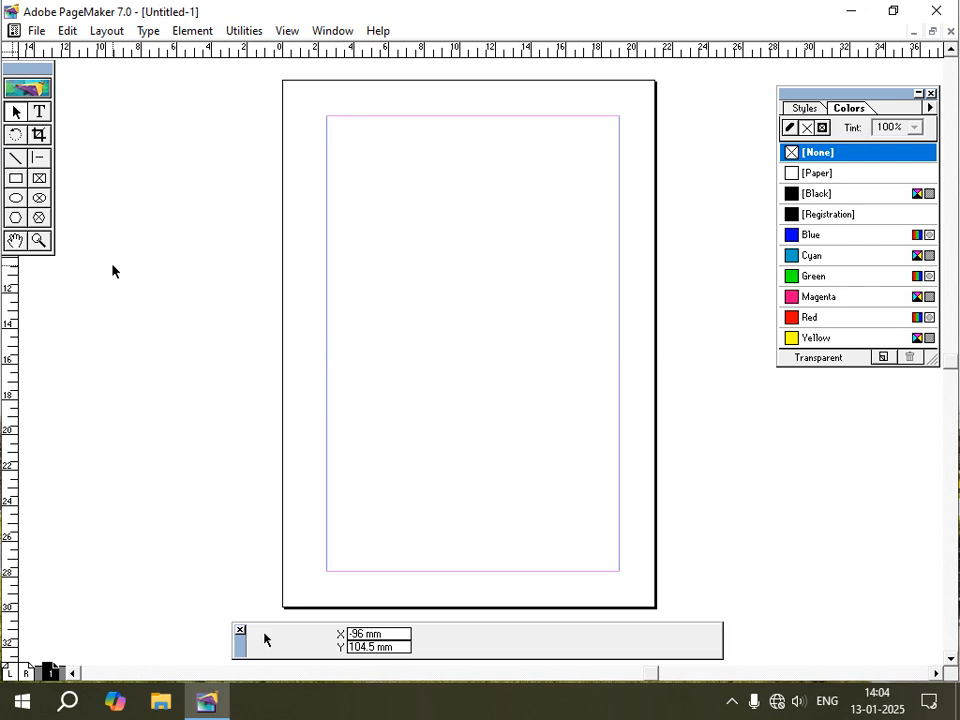
- Draw a 165 by 257 mm rectangle along the page's margin guides and fill it with Yellow
click(15, 180)
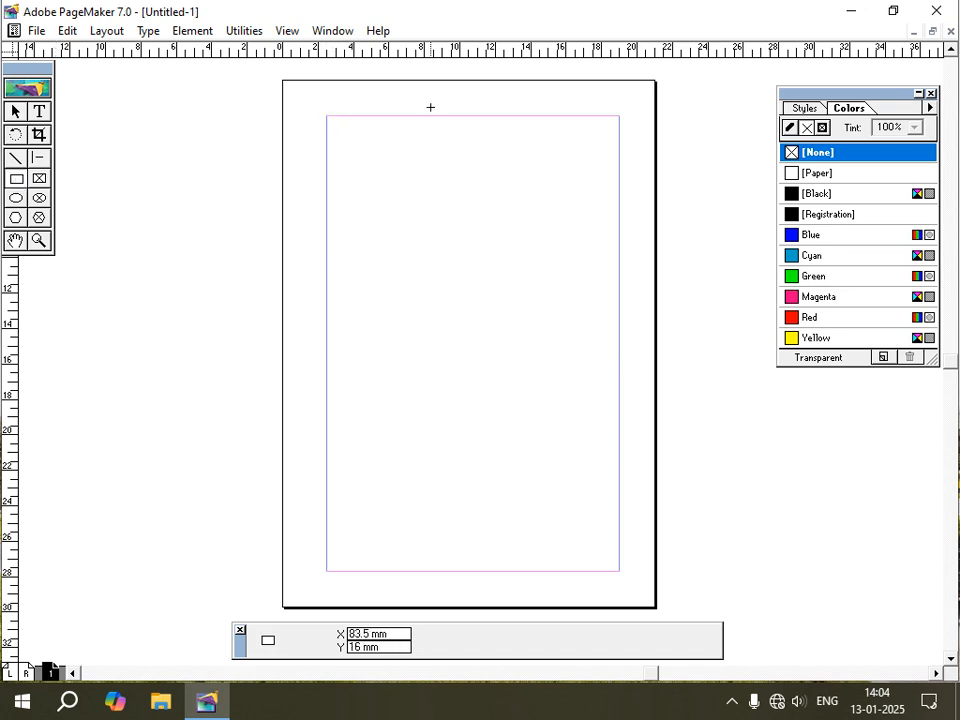
drag(326, 115, 618, 570)
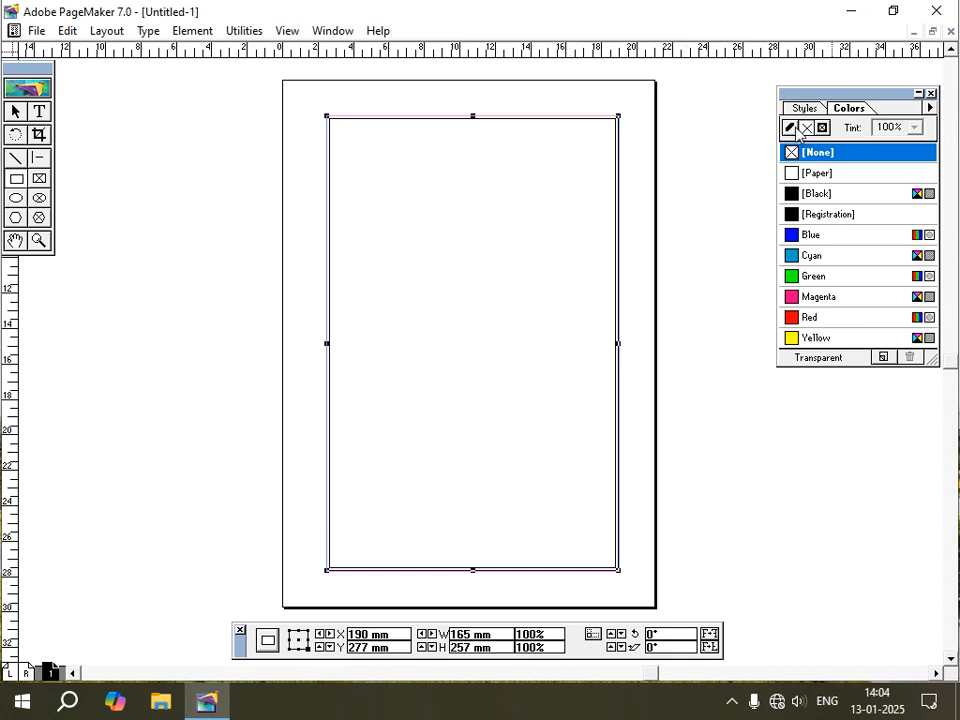
click(799, 340)
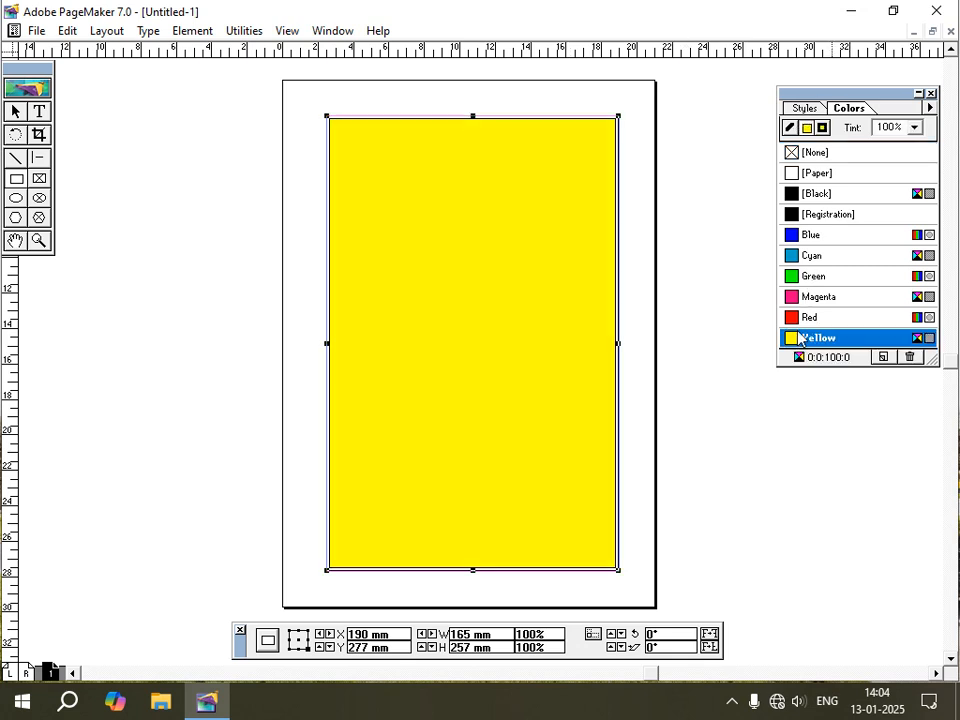
- Give the yellow rectangle a Red outline with a solid 2 pt stroke
click(789, 127)
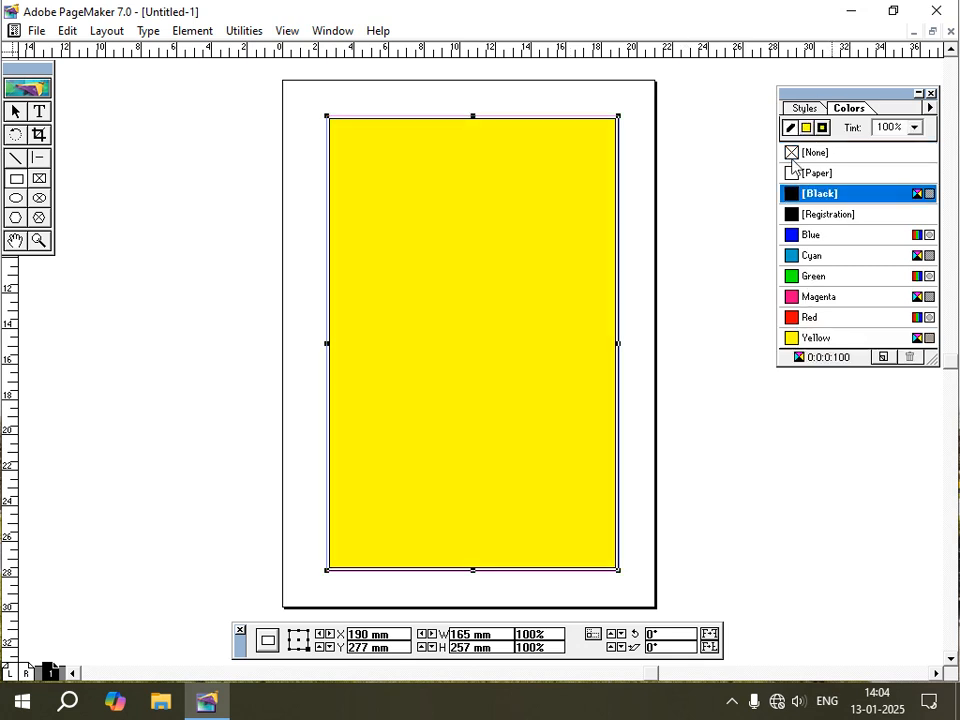
click(792, 317)
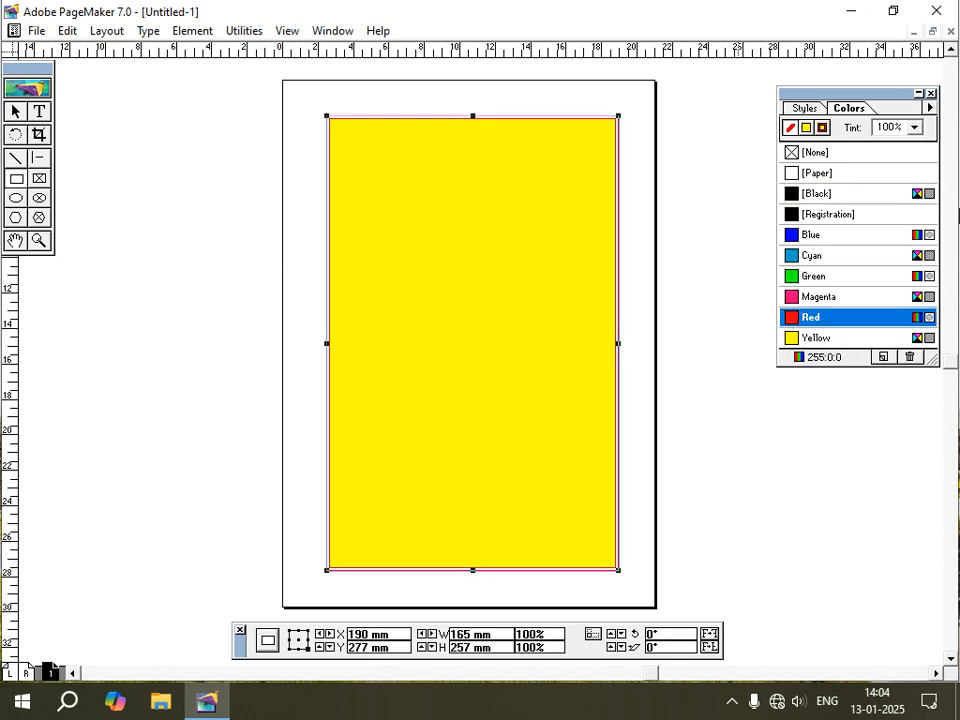
click(192, 30)
mouse_move(229, 80)
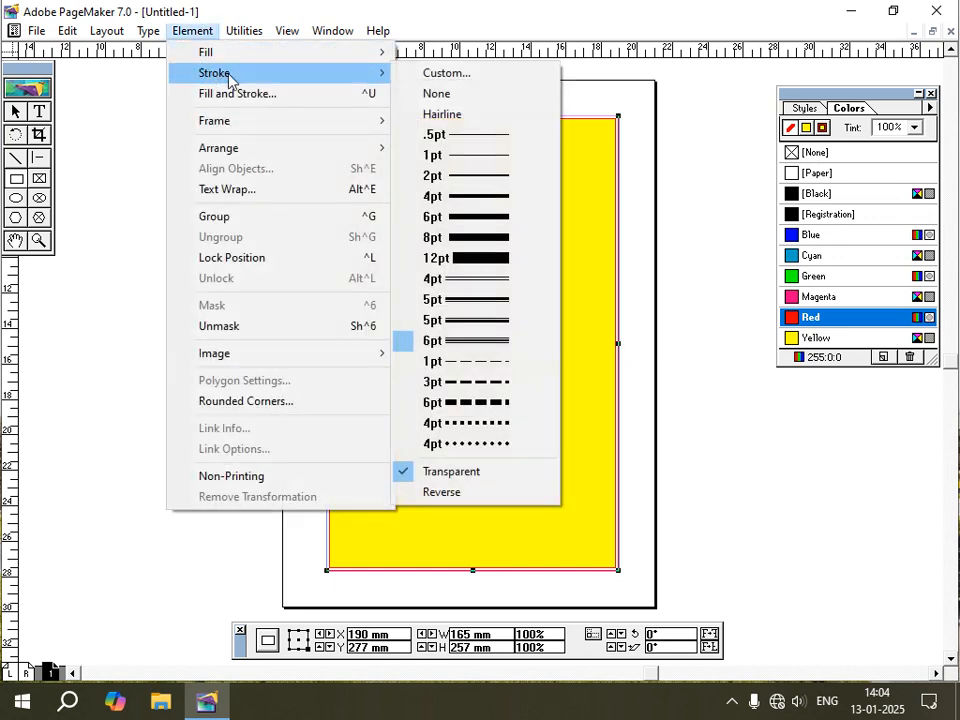
click(478, 175)
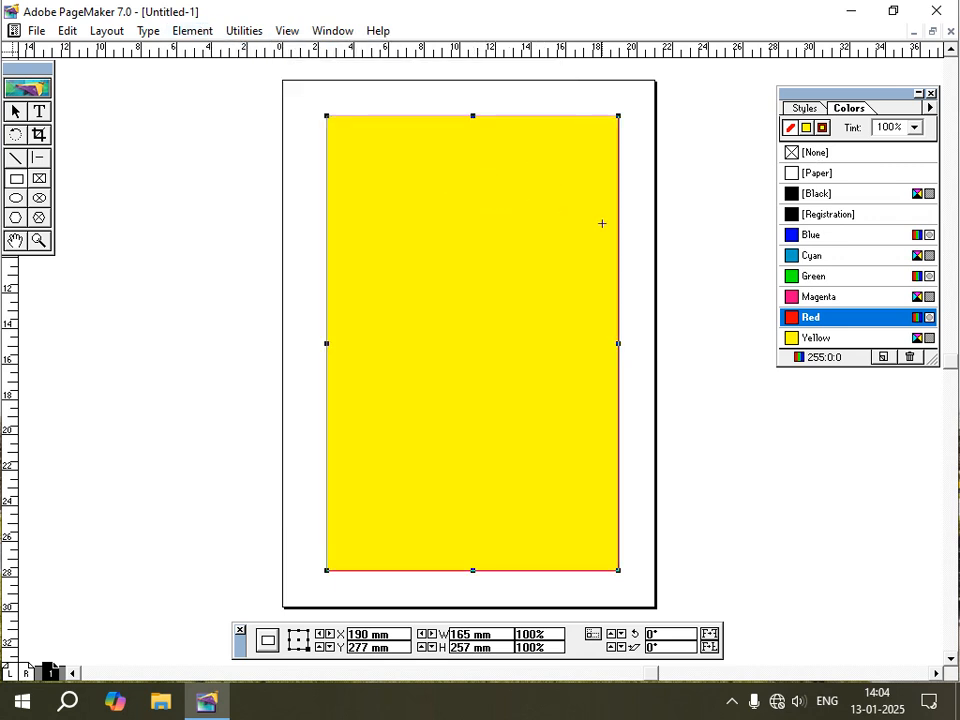
- Move the yellow rectangle partly off the page's left edge
click(15, 111)
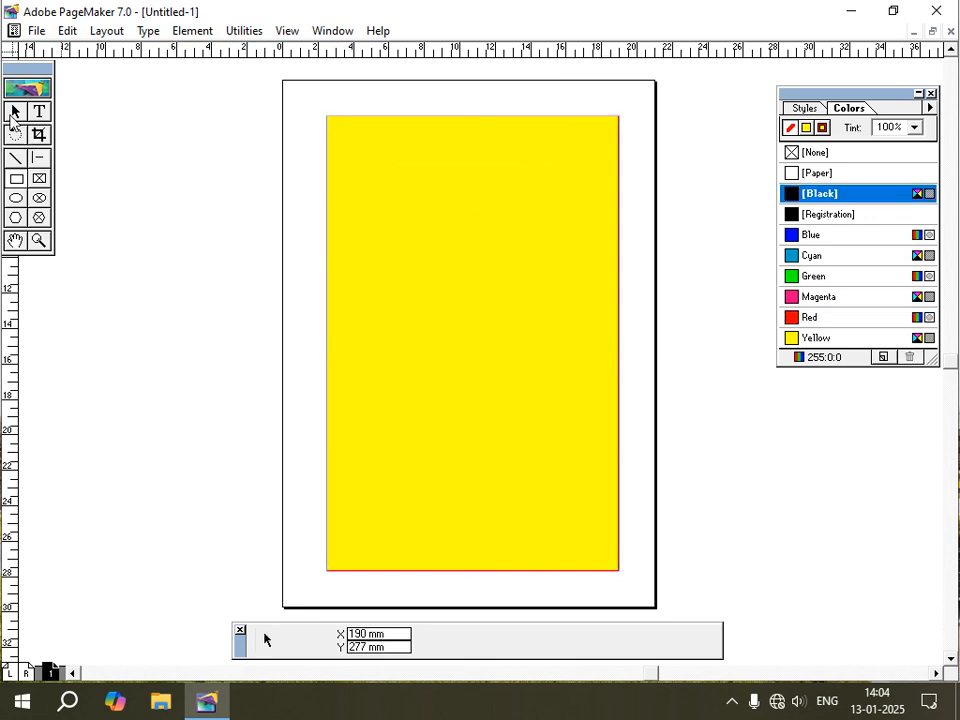
drag(478, 251, 210, 281)
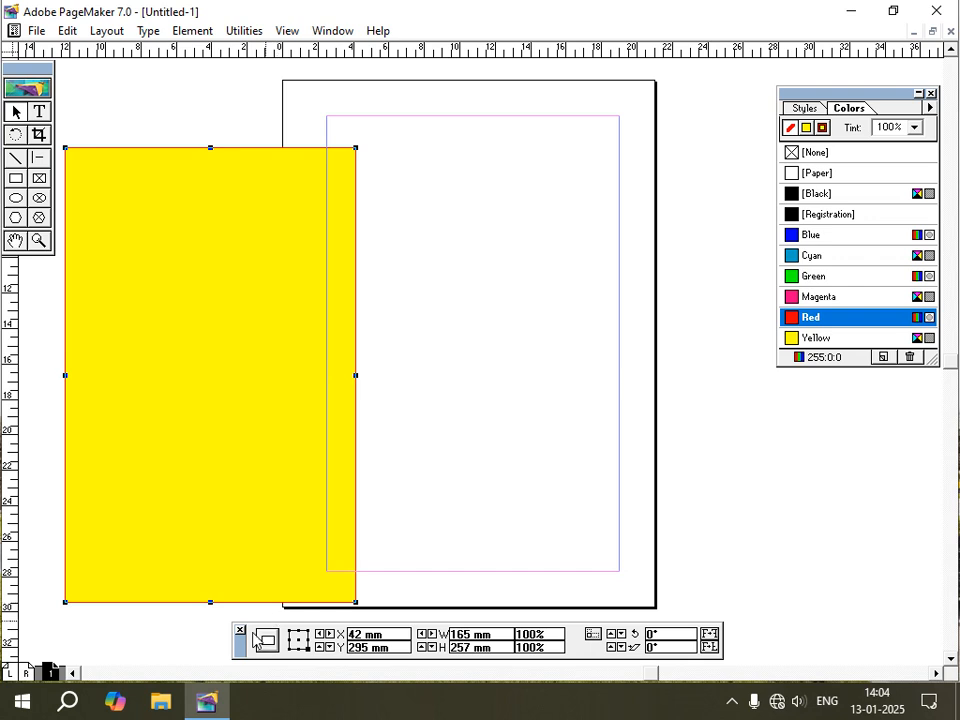
- Move the Control palette slightly higher, close and reopen it, and hide the page guides
drag(243, 646, 246, 628)
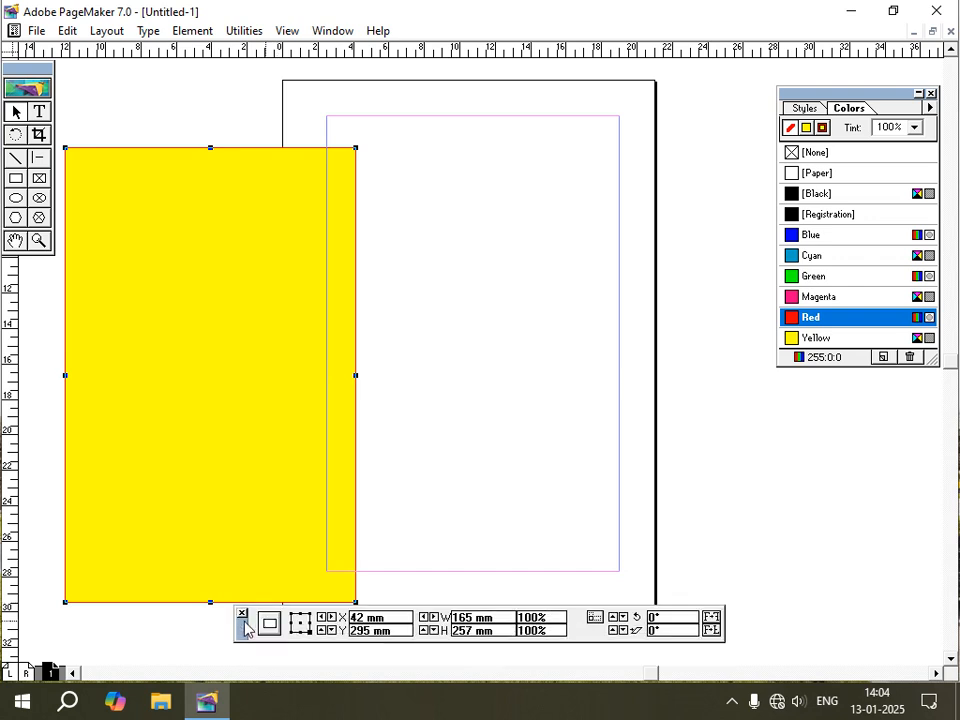
click(242, 614)
key(ctrl+apostrophe)
key(ctrl+semicolon)
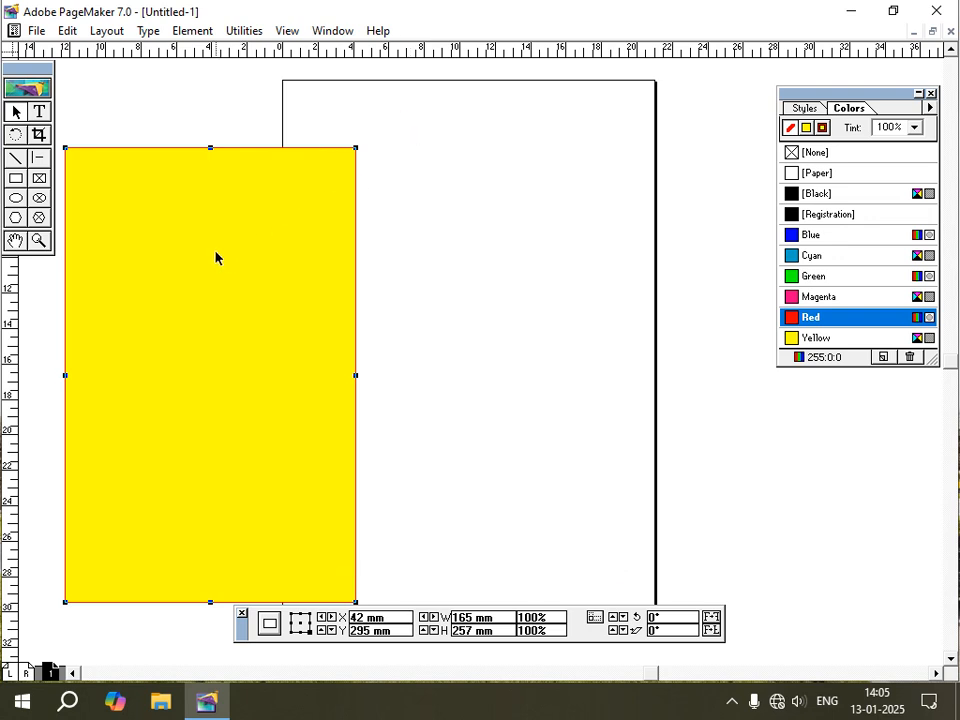
- Move the rectangle back onto the page and nudge it onto the margin guides, with its lower-right corner at X 190 mm, Y 277.51 mm
drag(215, 258, 471, 237)
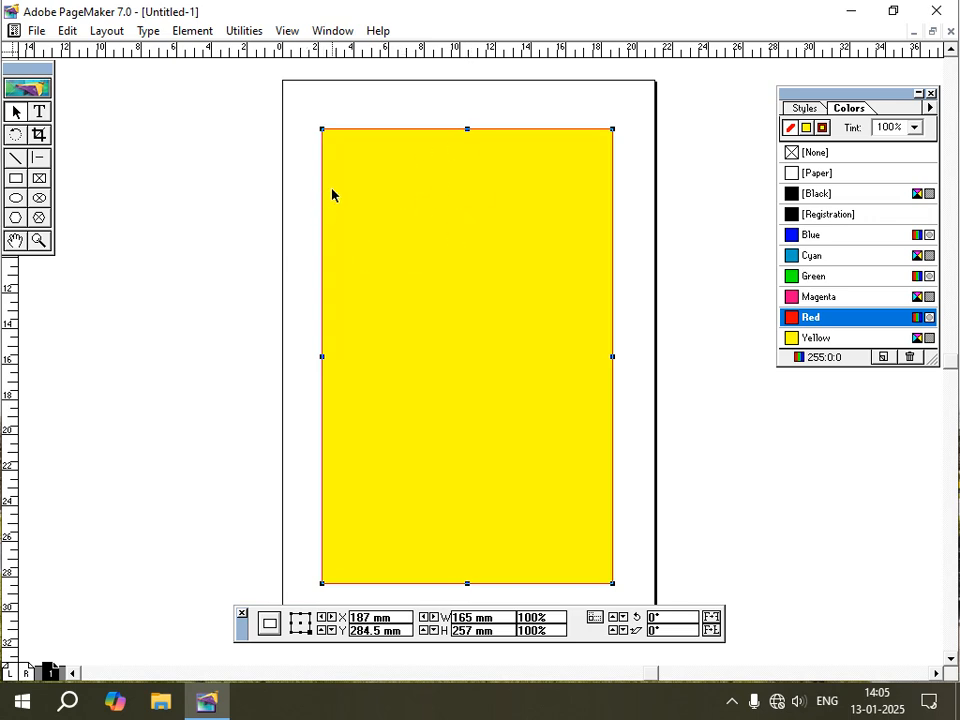
drag(332, 194, 361, 187)
key(Right)
key(Right)
key(Right)
key(Right)
key(Right)
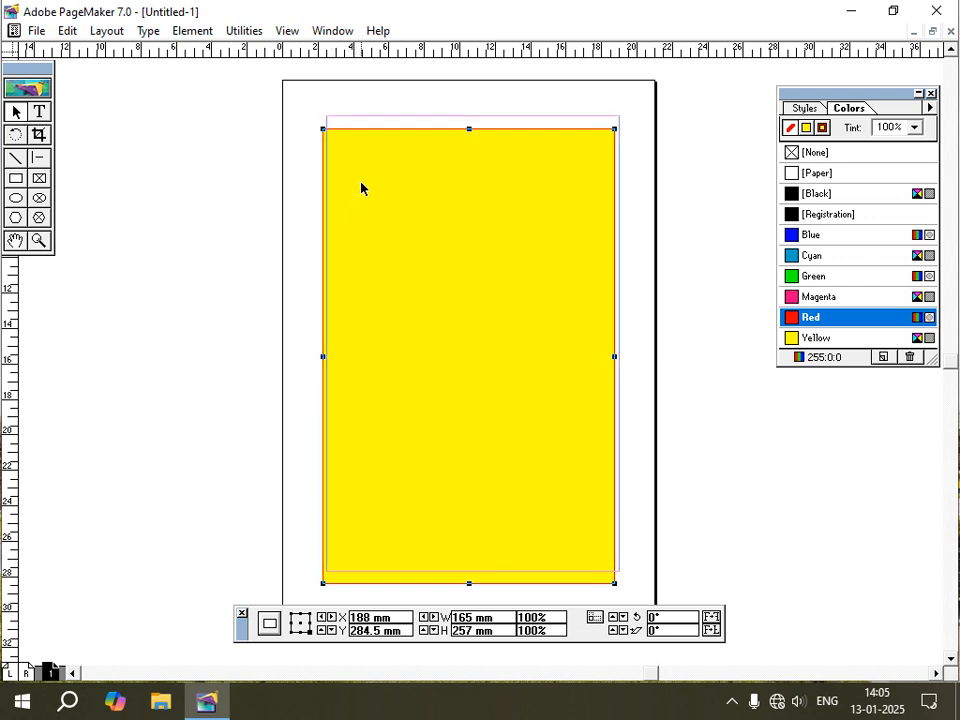
key(Up)
key(Up)
key(Up)
key(Up)
key(Up)
key(Up)
key(Up)
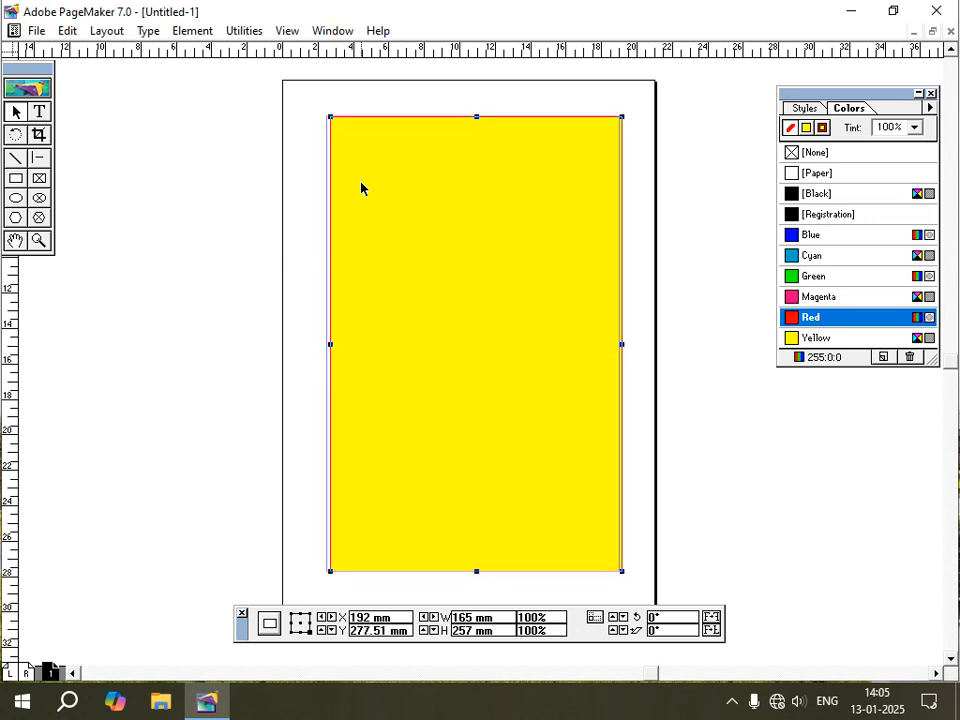
key(Left)
key(Left)
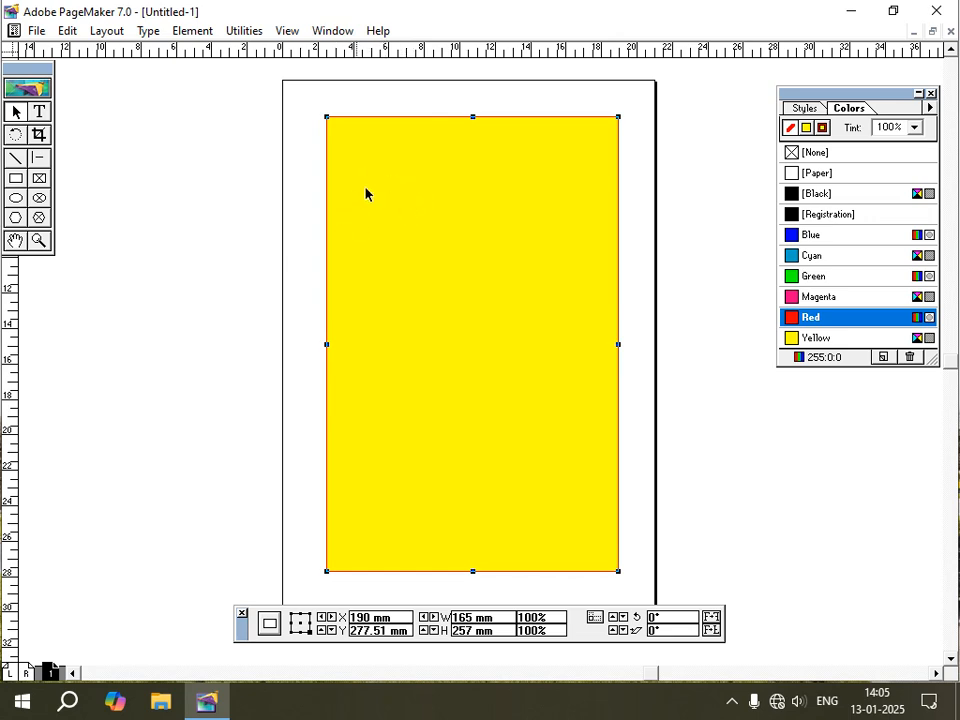
- Lock the position of the yellow rectangle
click(186, 32)
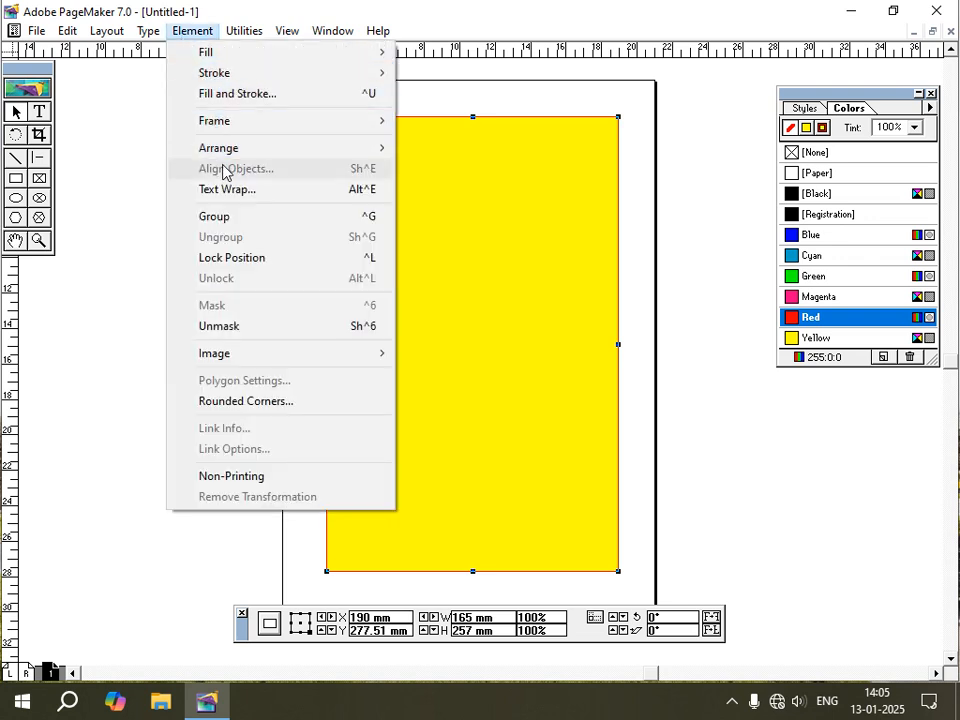
click(231, 260)
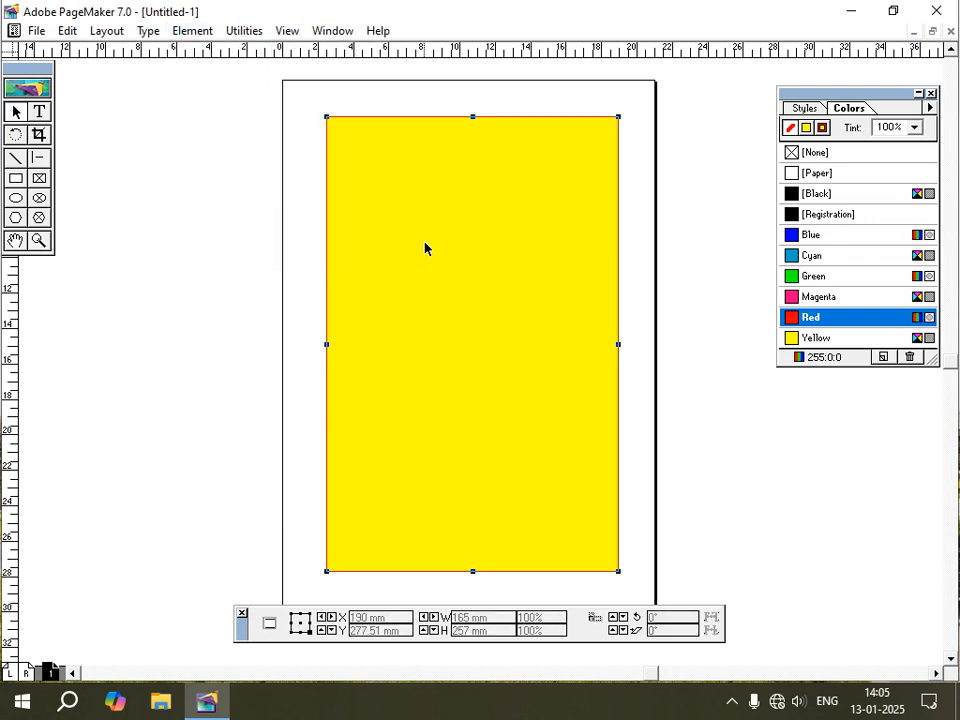
- Add the text "ALFA COMPUTER CENTRE" in 32 pt Times New Roman on the pasteboard beside the page
click(39, 111)
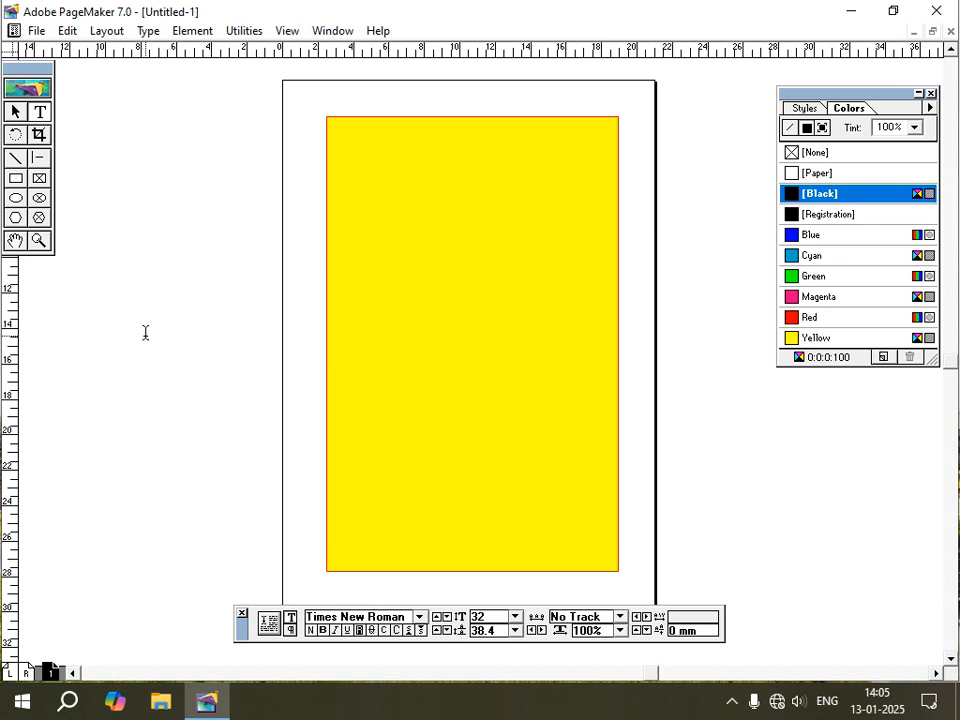
text(ALFA)
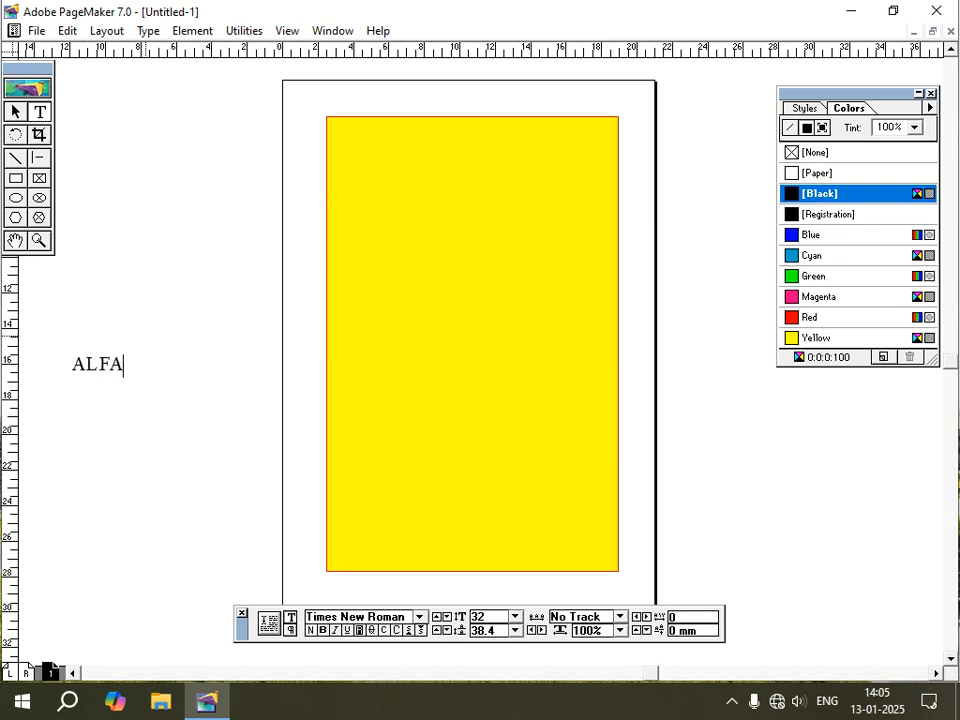
text( COMPUT)
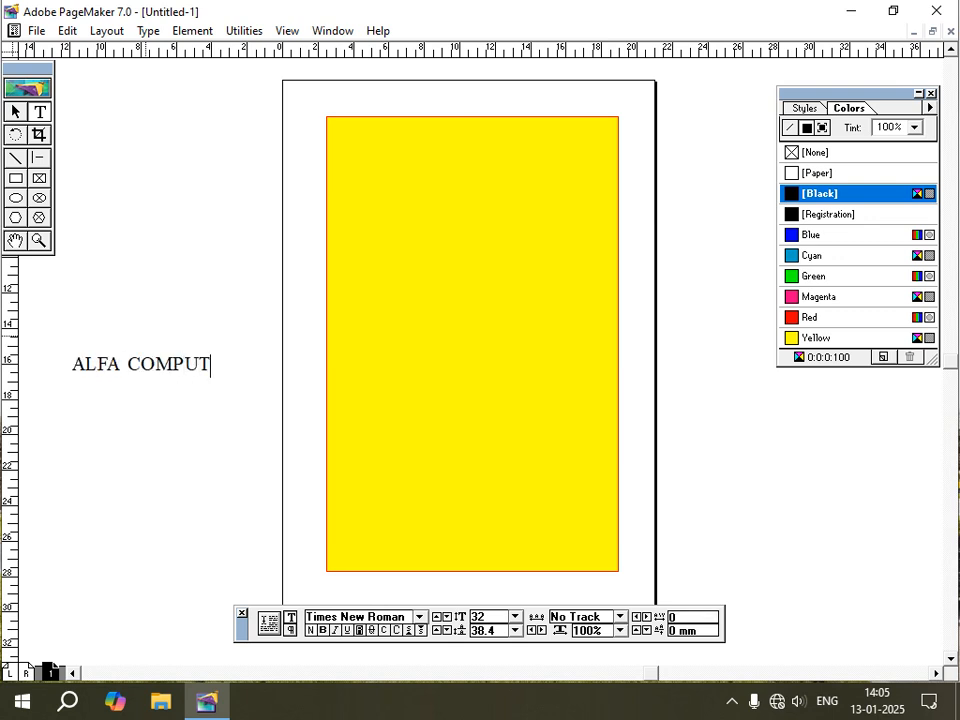
text(ER CENTRE)
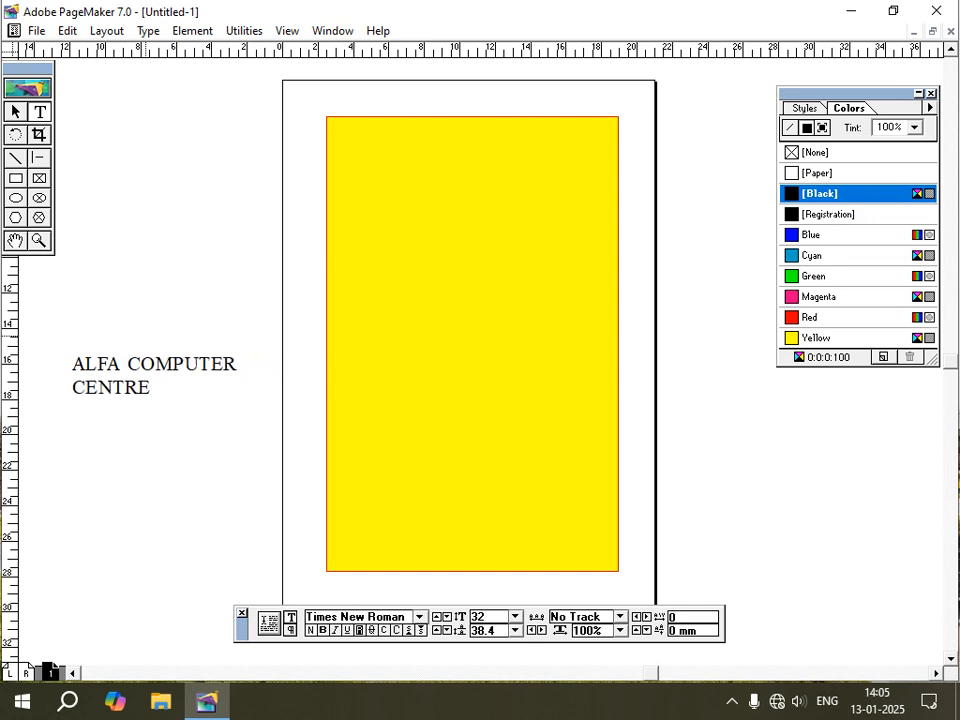
- Make the whole "ALFA COMPUTER CENTRE" text bold and colour it Red
key(ctrl+a)
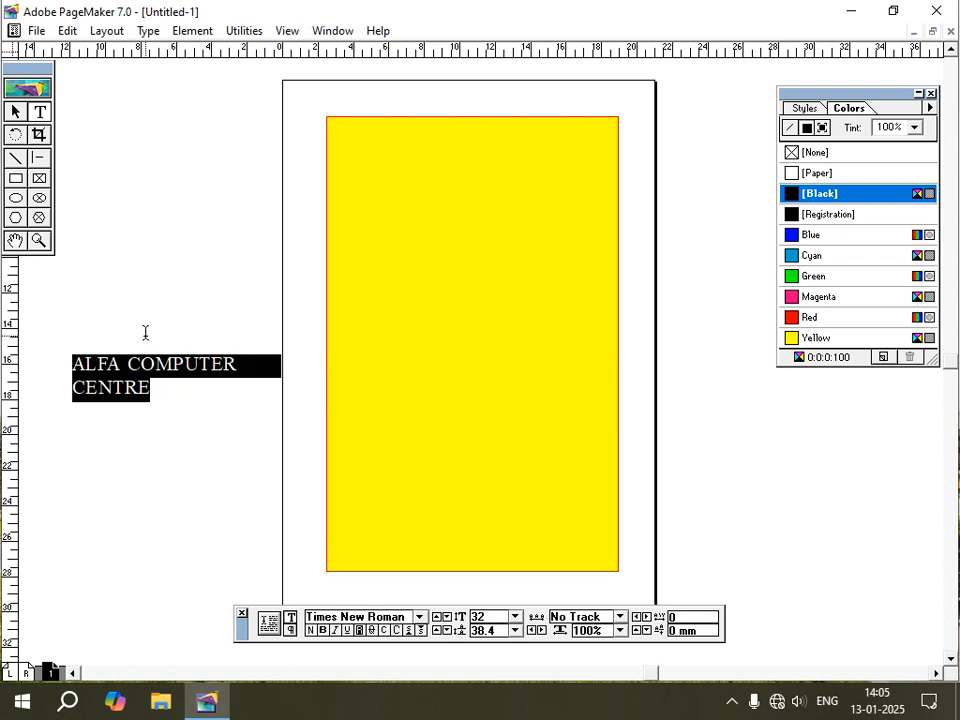
click(323, 631)
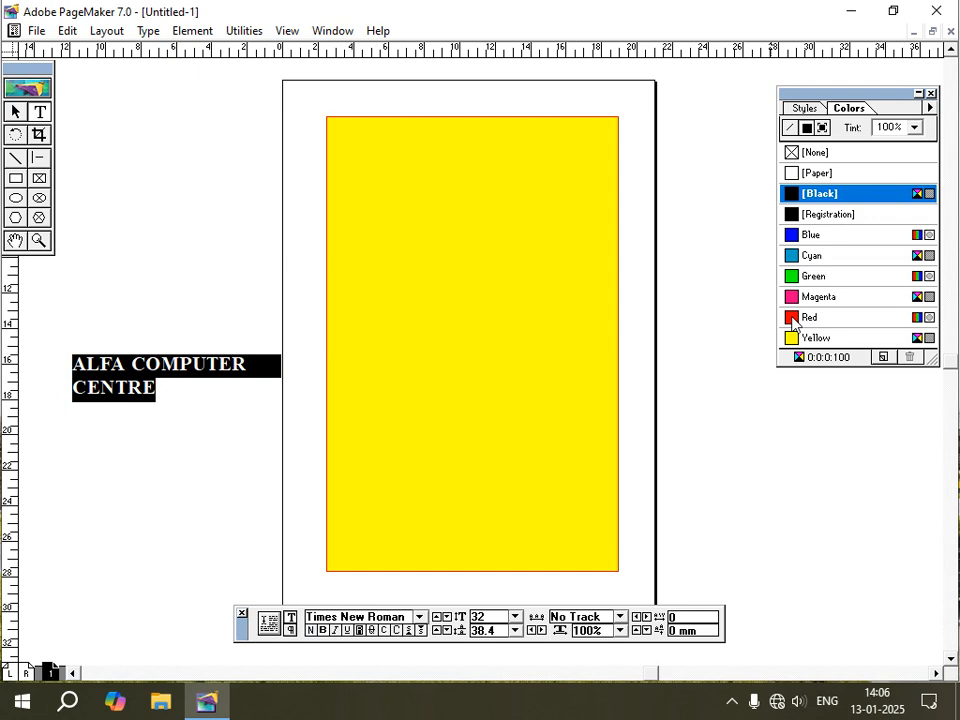
click(792, 318)
- Move the heading to the top of the yellow rectangle and widen its text block to about 210 mm so it fits one line
click(15, 112)
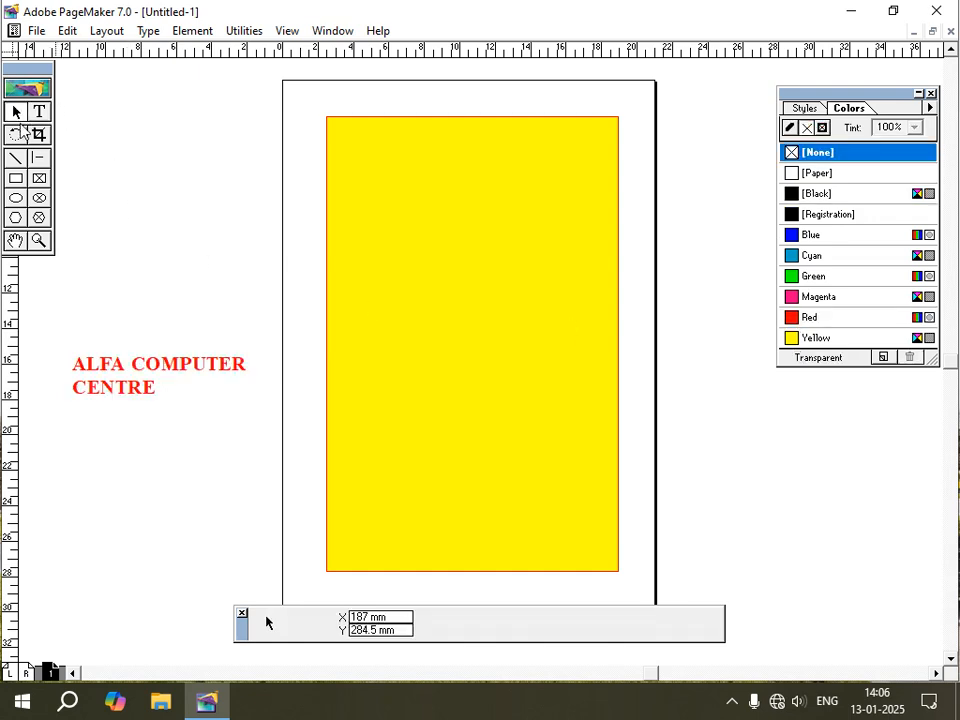
drag(134, 378, 390, 141)
drag(534, 166, 700, 176)
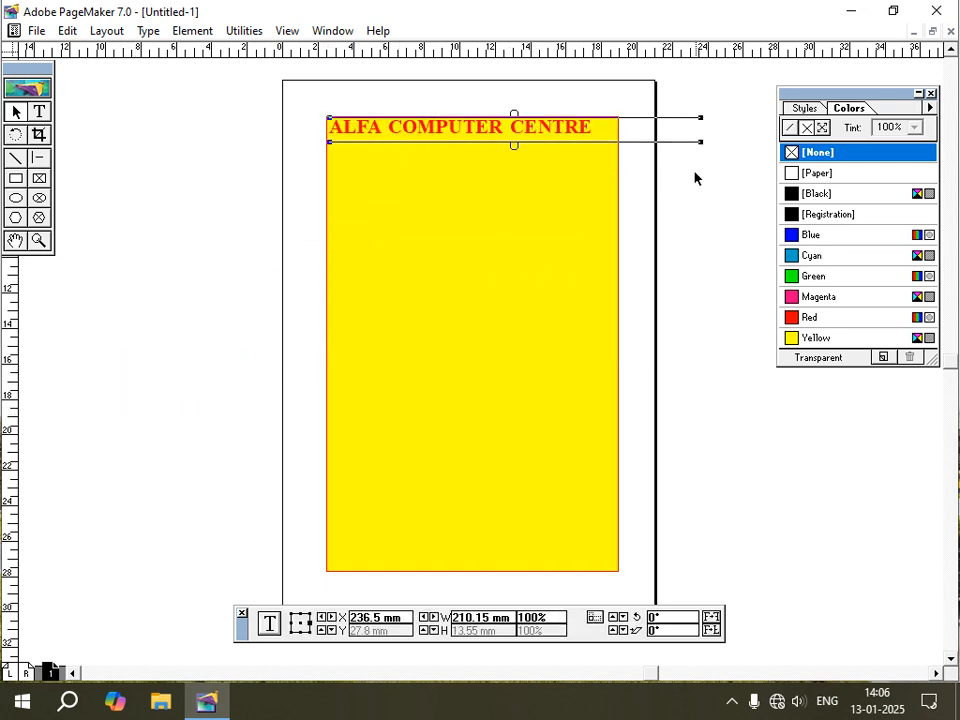
- Increase the "ALFA COMPUTER CENTRE" heading's font size to 35 pt
click(39, 111)
click(285, 135)
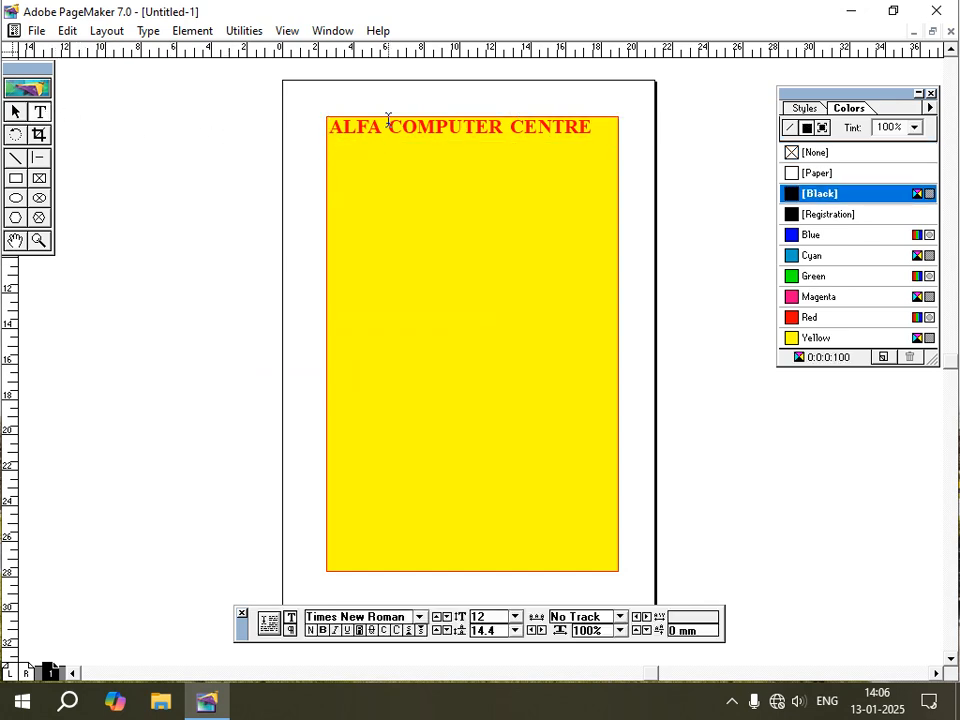
click(590, 128)
triple_click(590, 128)
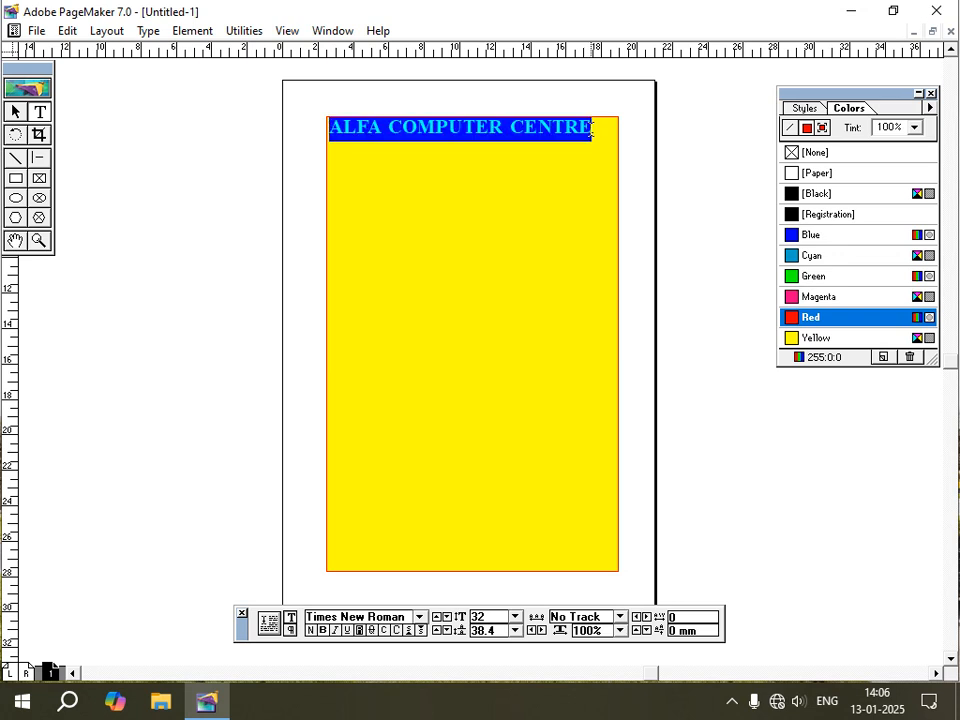
key(ctrl+alt+shift+period)
key(ctrl+alt+shift+period)
key(ctrl+alt+shift+period)
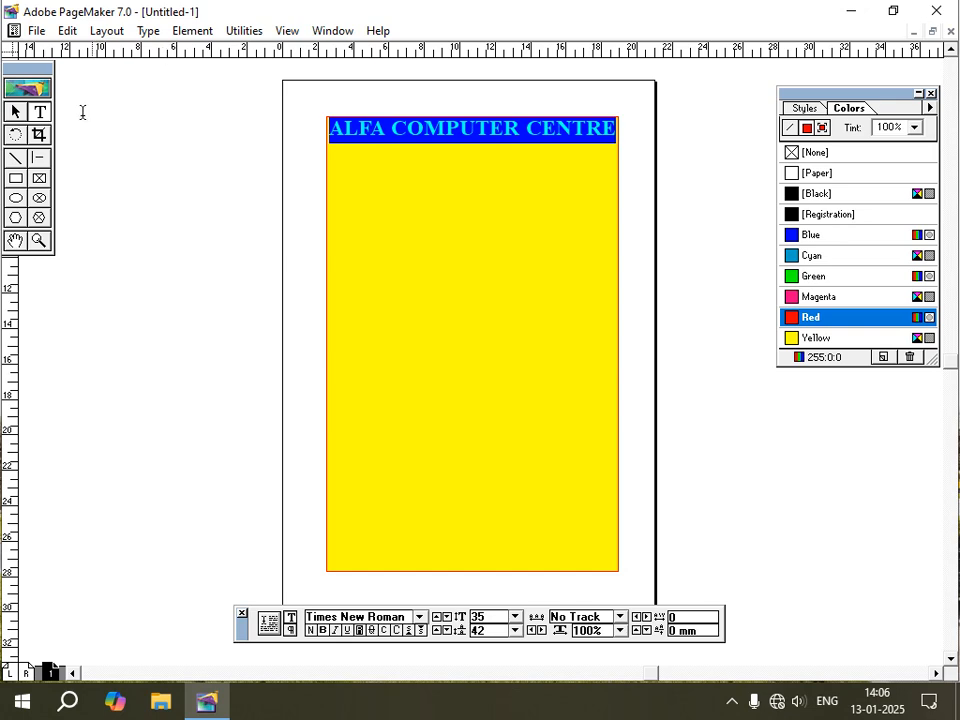
- Nudge the heading's text block 1 mm to the right across the yellow rectangle
click(15, 111)
click(390, 128)
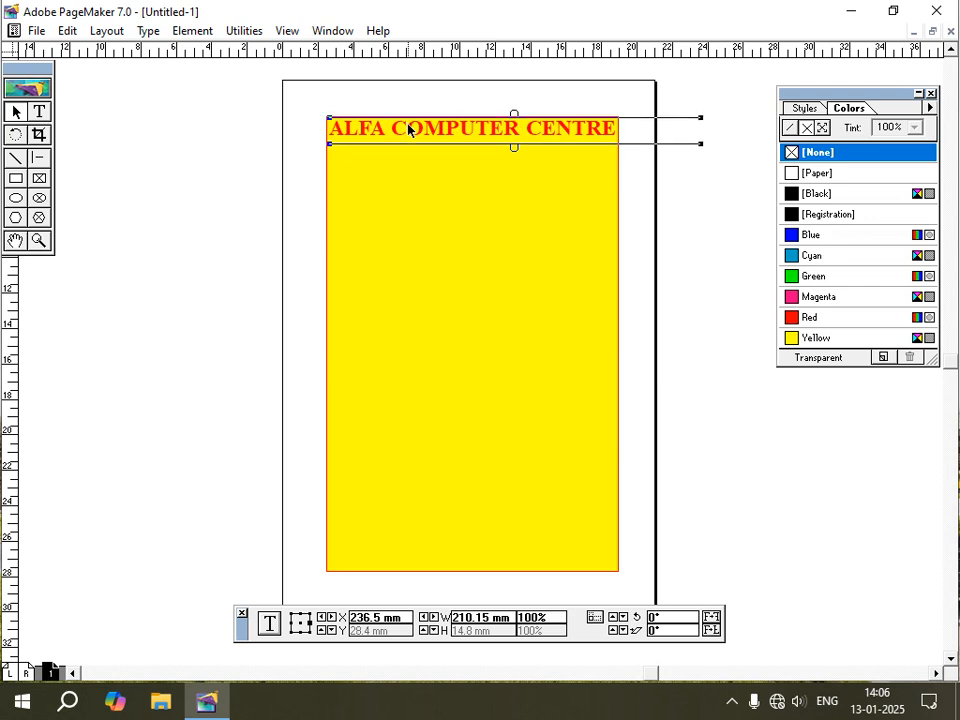
key(Right)
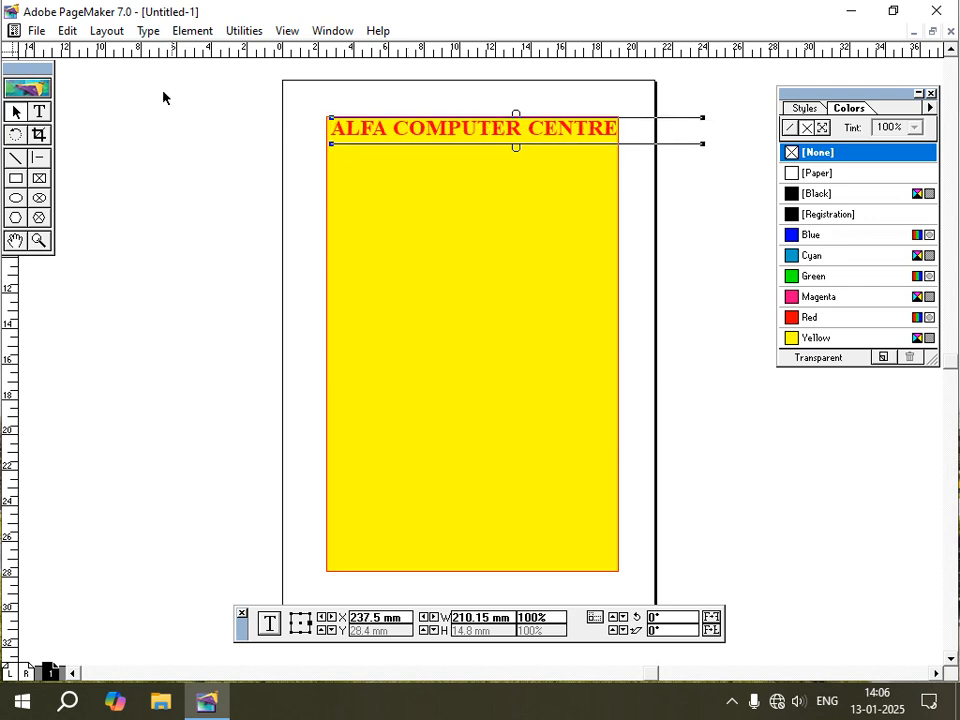
- Add the text "( UNDER RASHTRIYA KAUSHAL VIKASH TRUST)" at 20 pt on the pasteboard beside the page
click(39, 111)
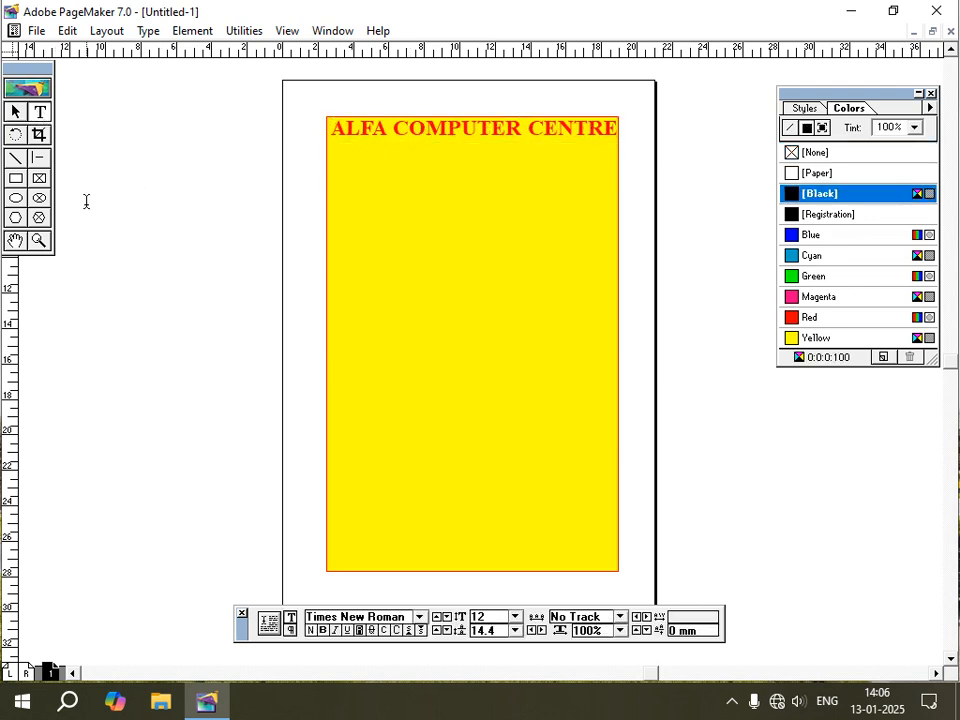
click(81, 336)
key(ctrl+alt+shift+period)
click(82, 338)
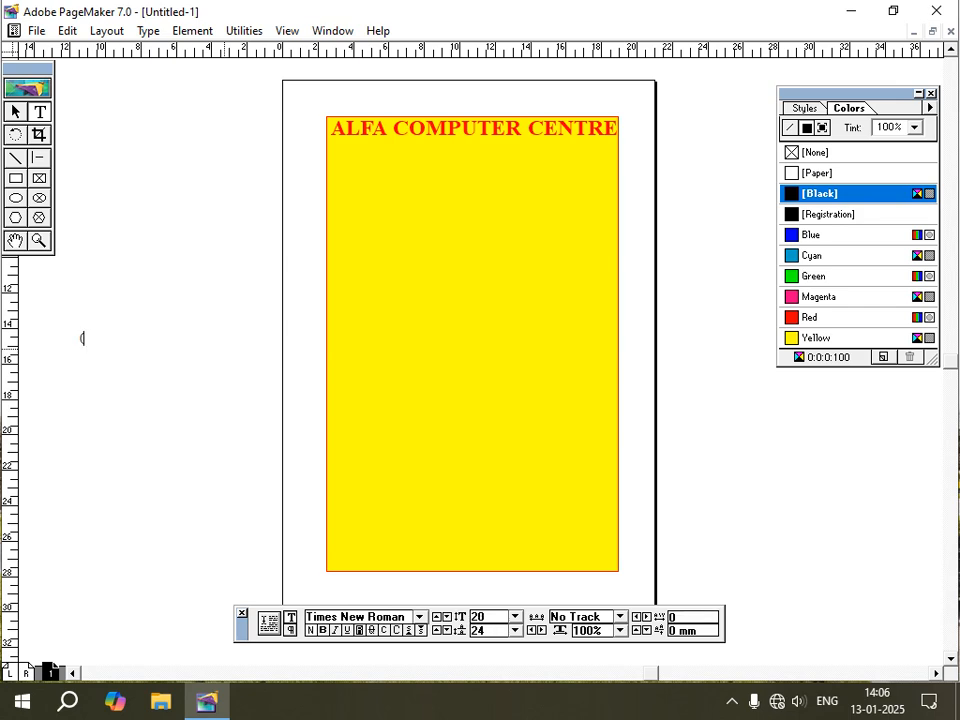
text(( UNDER RASH)
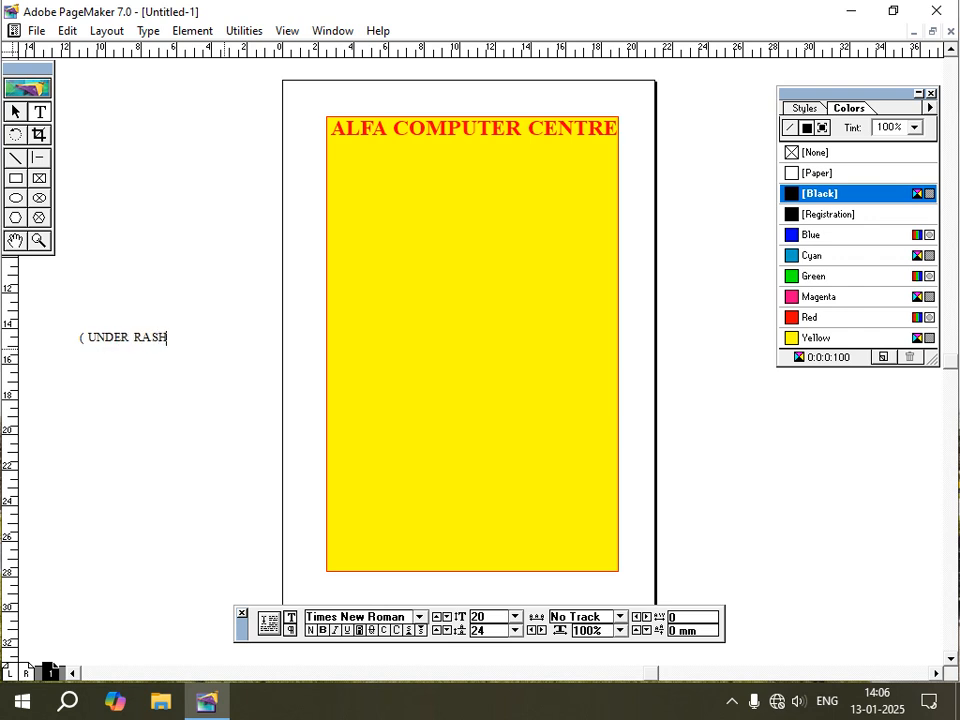
text(TRIYA KAUSHAL VIKASH)
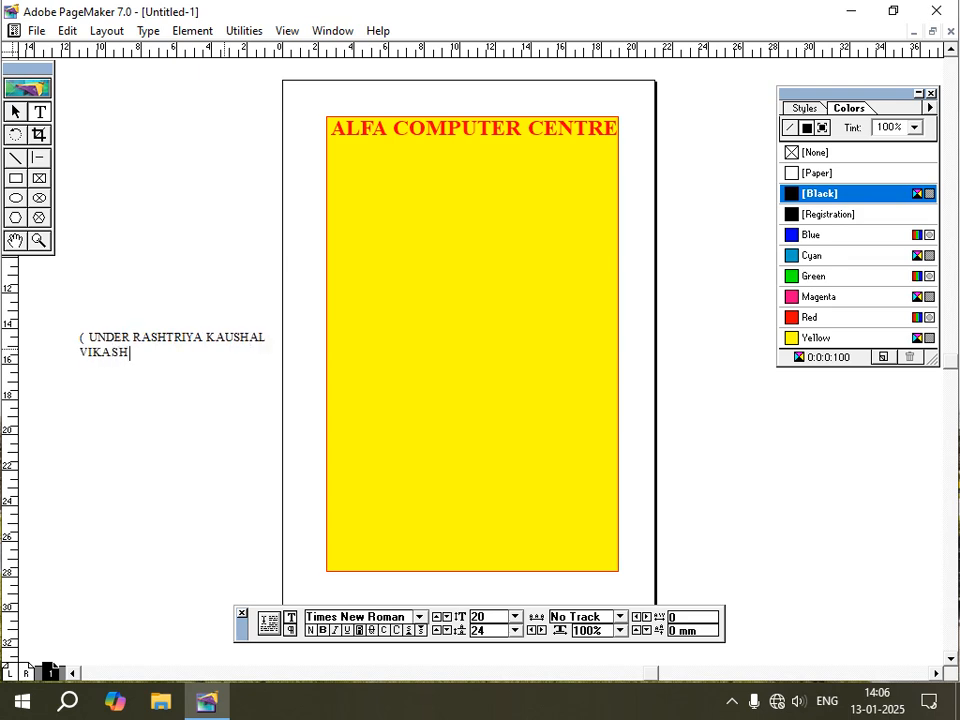
text( TRUST)
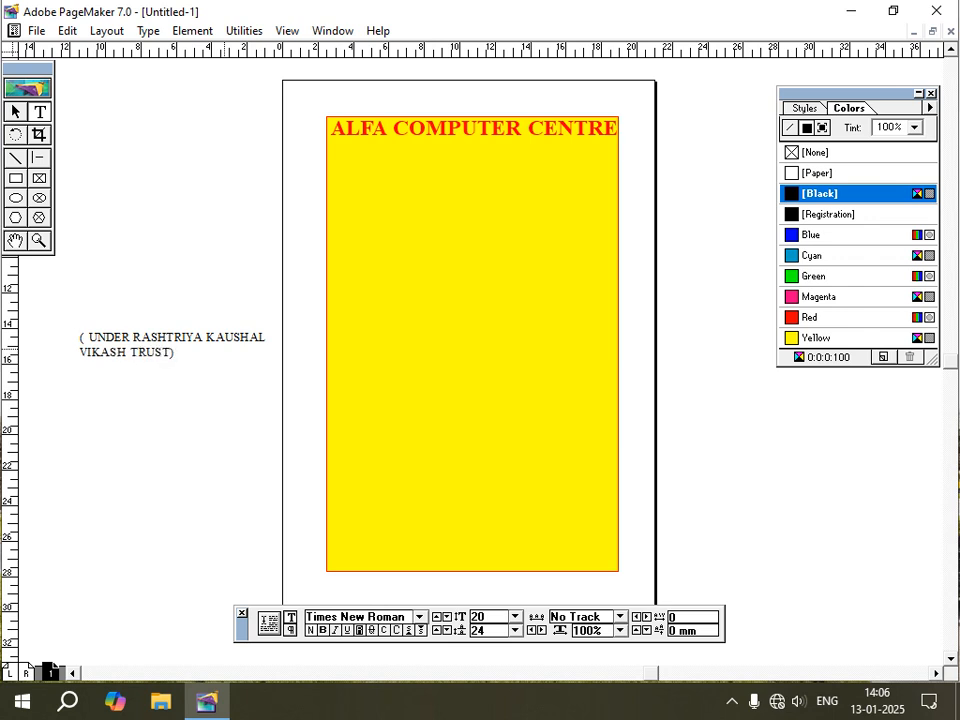
- Make the whole "( UNDER RASHTRIYA KAUSHAL VIKASH TRUST)" text bold and colour it Red
triple_click(214, 352)
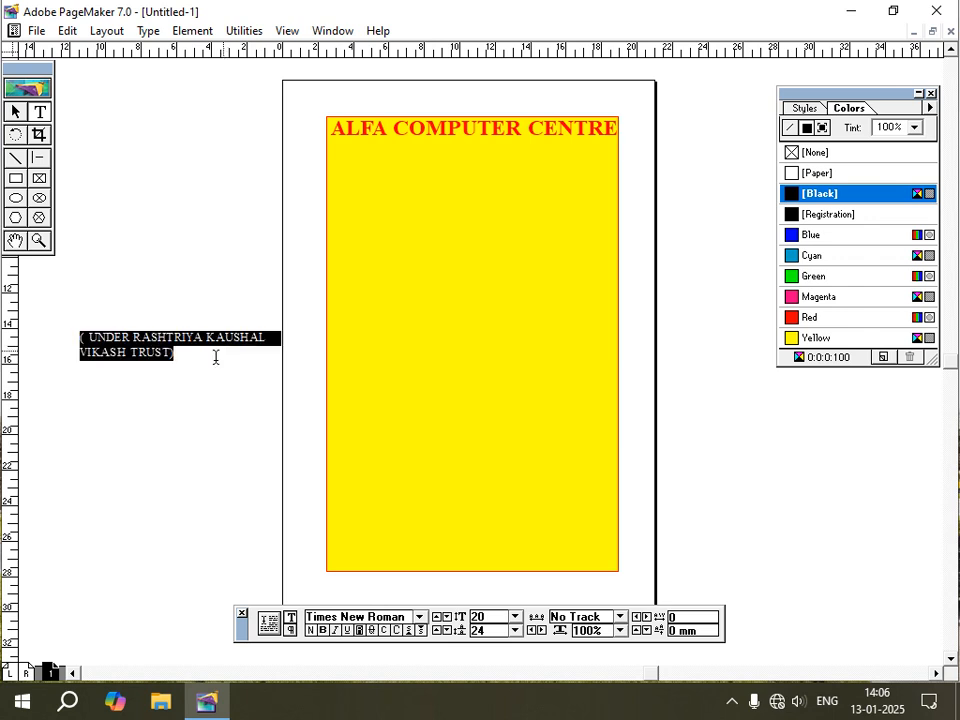
click(322, 630)
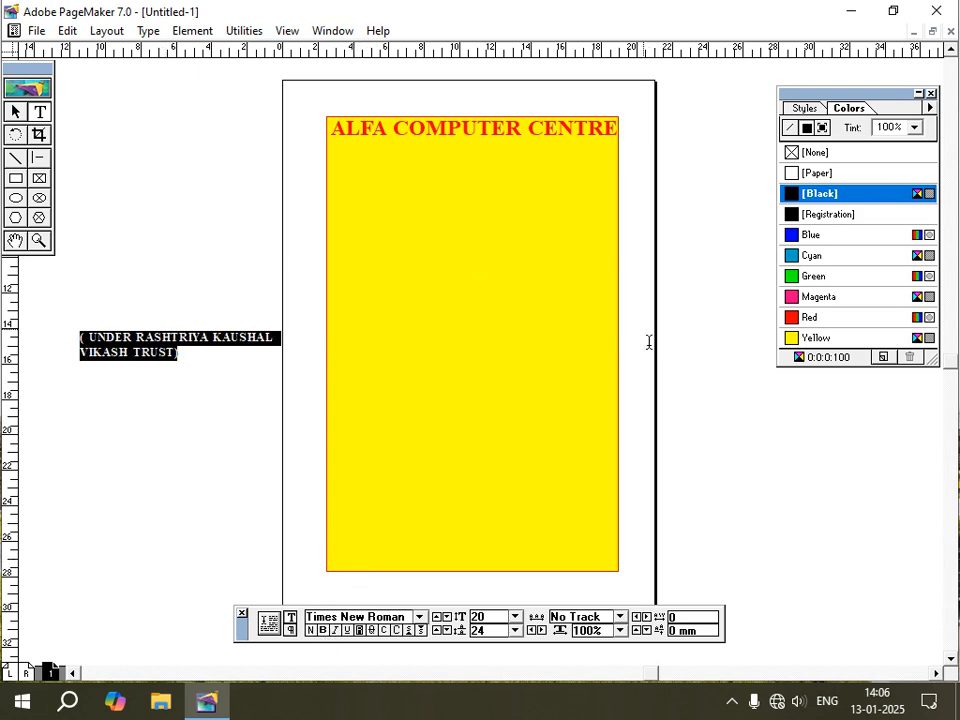
click(797, 320)
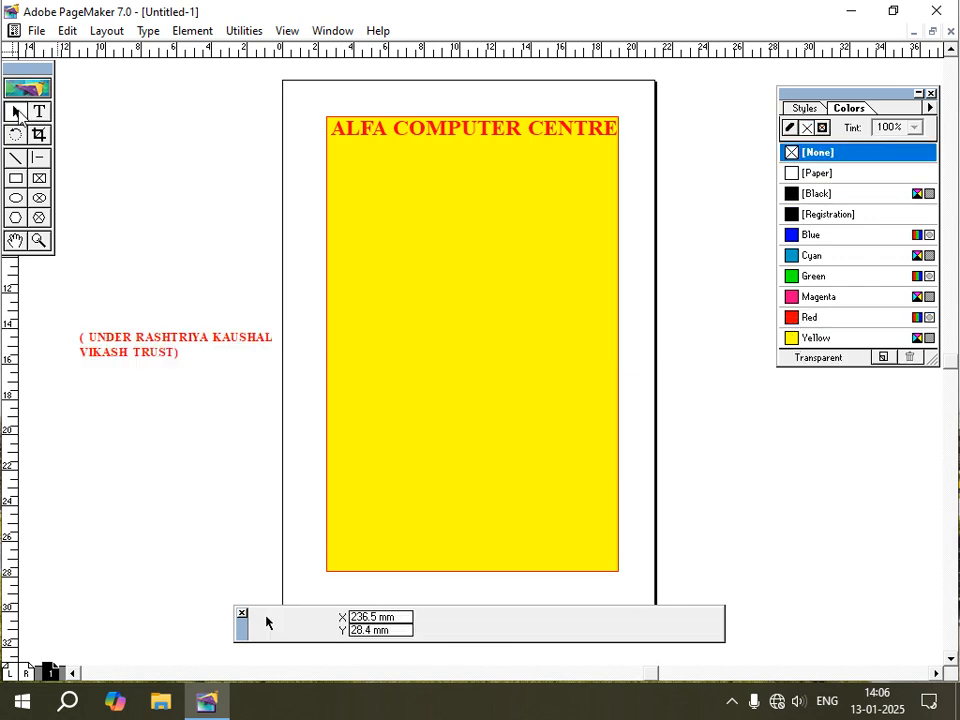
- Move the trust subheading directly below the main heading and widen its text block to about 191 mm so it fits one line
click(15, 111)
drag(165, 334, 416, 157)
drag(532, 176, 668, 154)
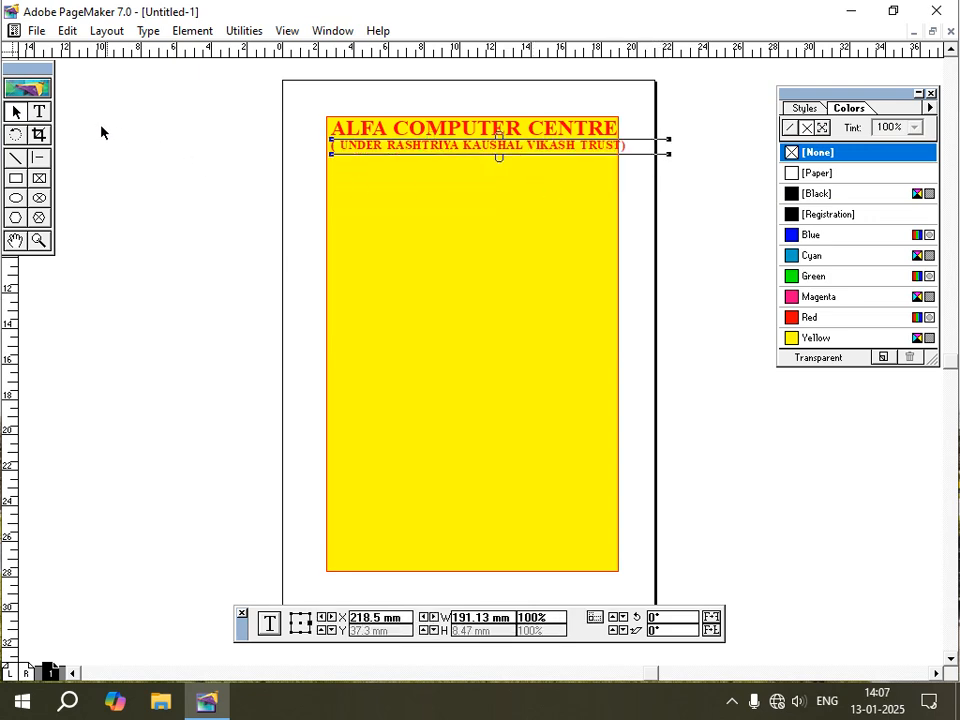
- Reduce the font size of the whole trust subheading to 19 pt
click(39, 111)
click(444, 146)
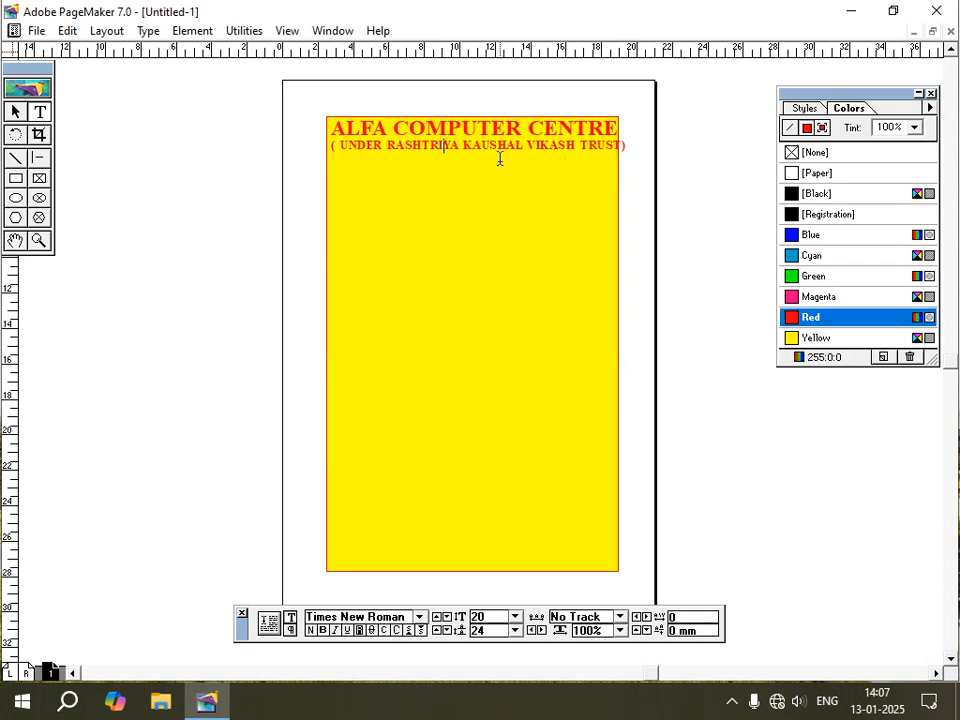
triple_click(501, 158)
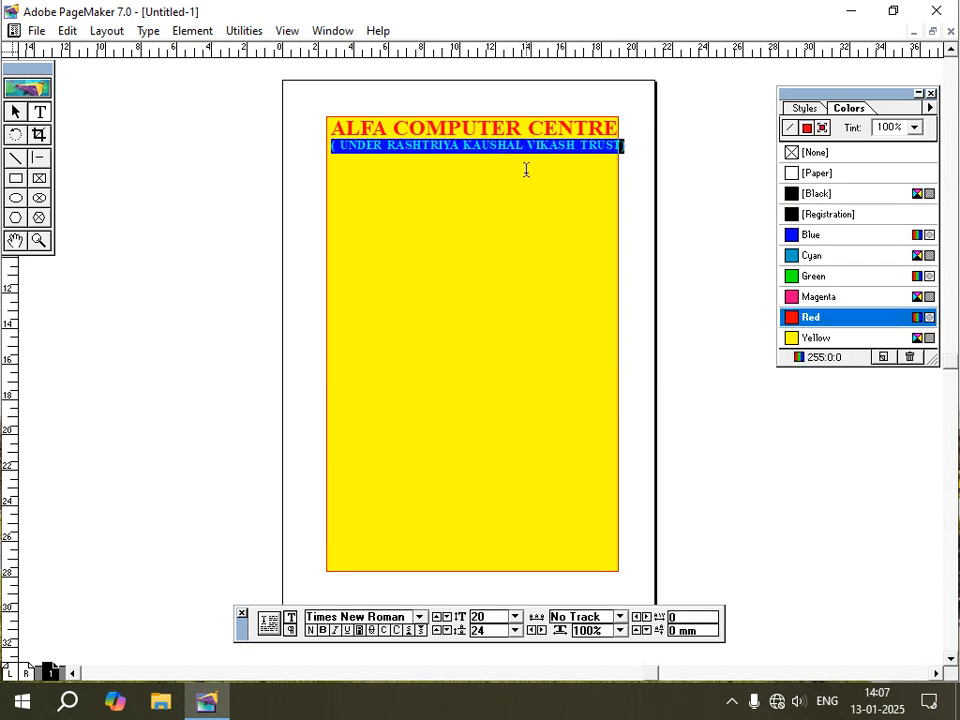
key(ctrl+alt+shift+comma)
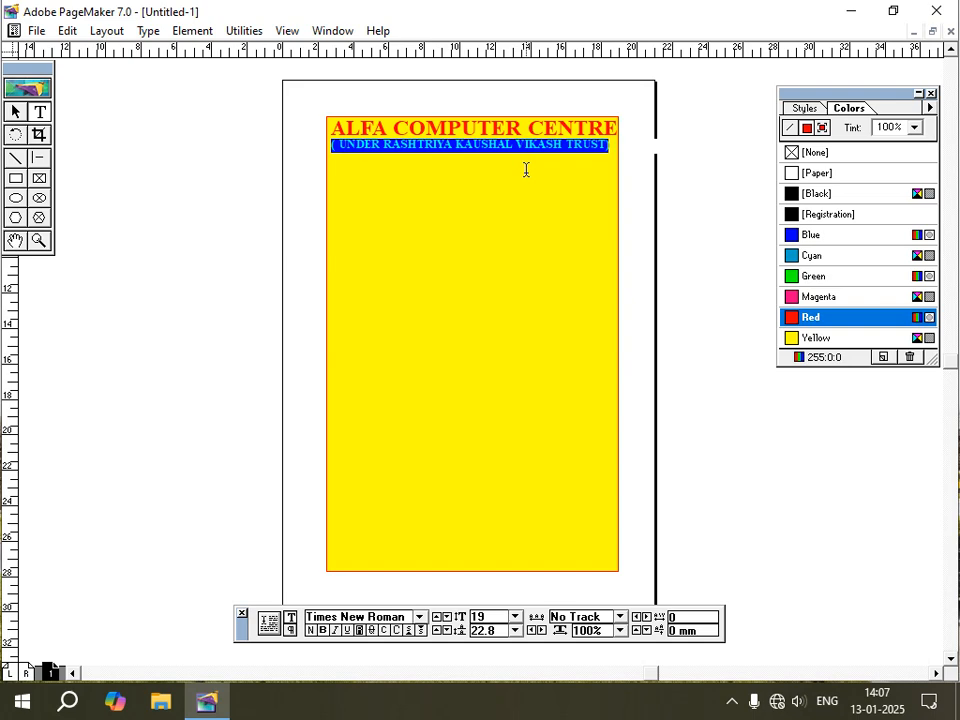
- Delete the space between the opening parenthesis and "UNDER" in the subheading
click(39, 114)
click(339, 143)
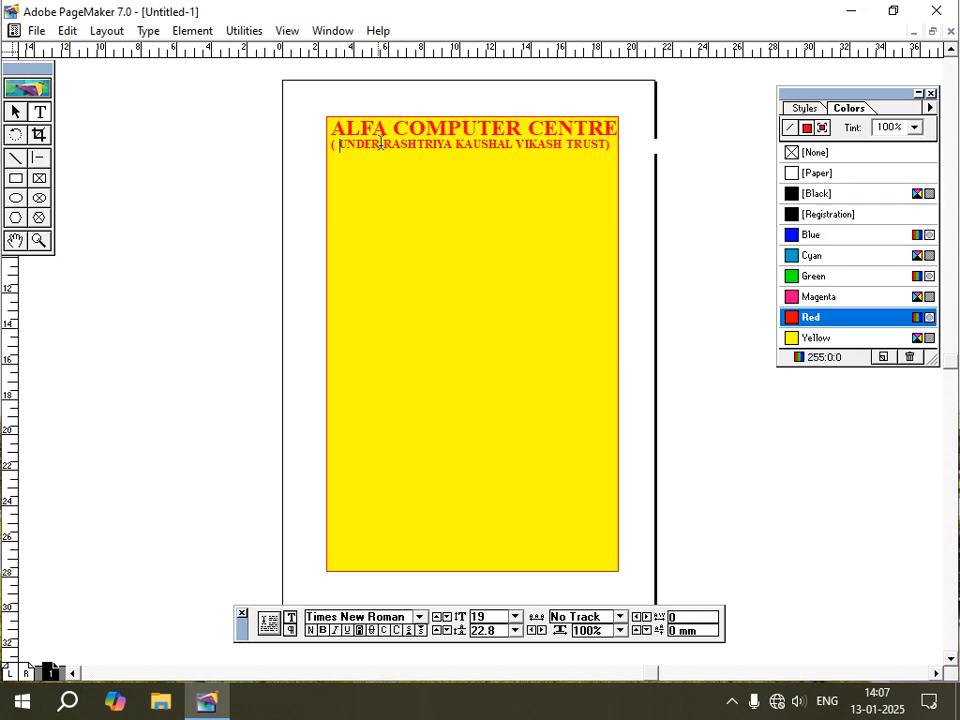
key(BackSpace)
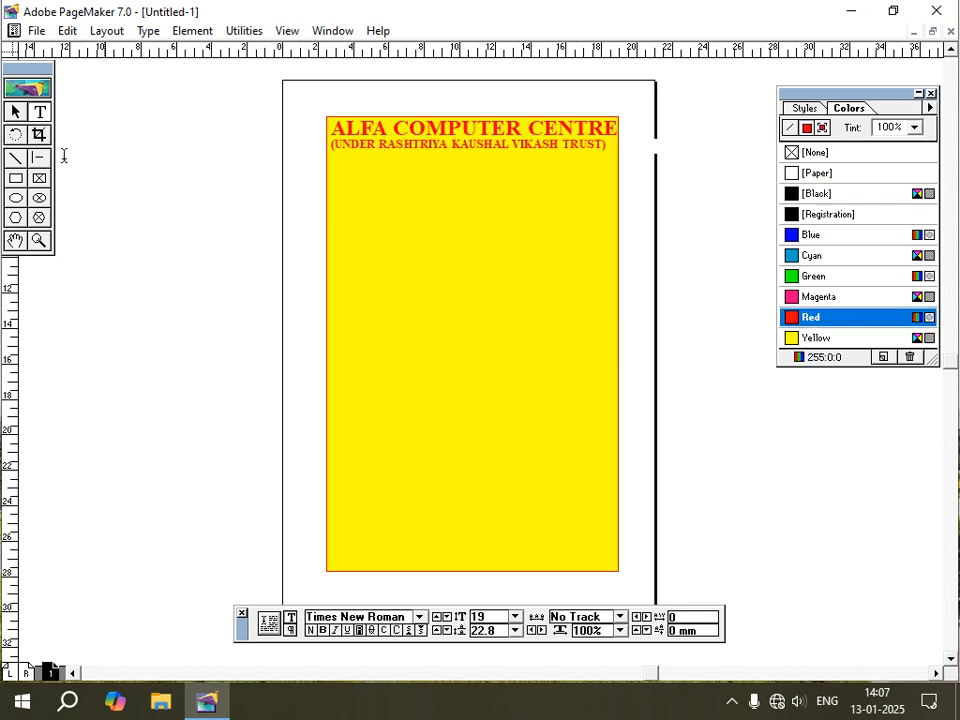
- Nudge the subheading's text block 3 mm to the right and 1 mm down beneath the heading
click(15, 111)
click(447, 150)
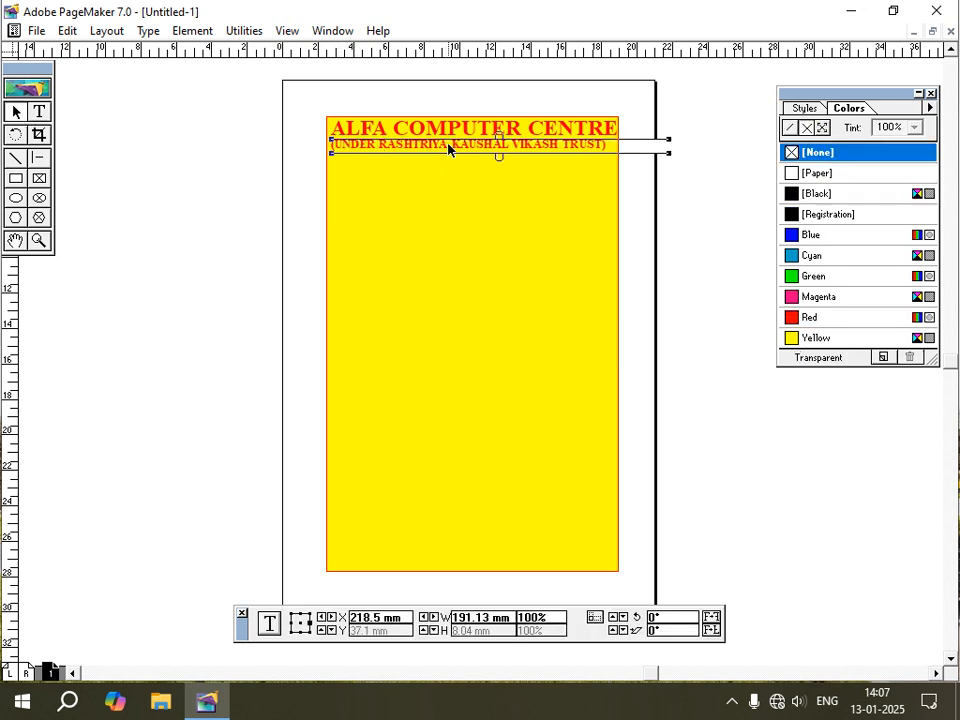
key(Right)
key(Right)
key(Right)
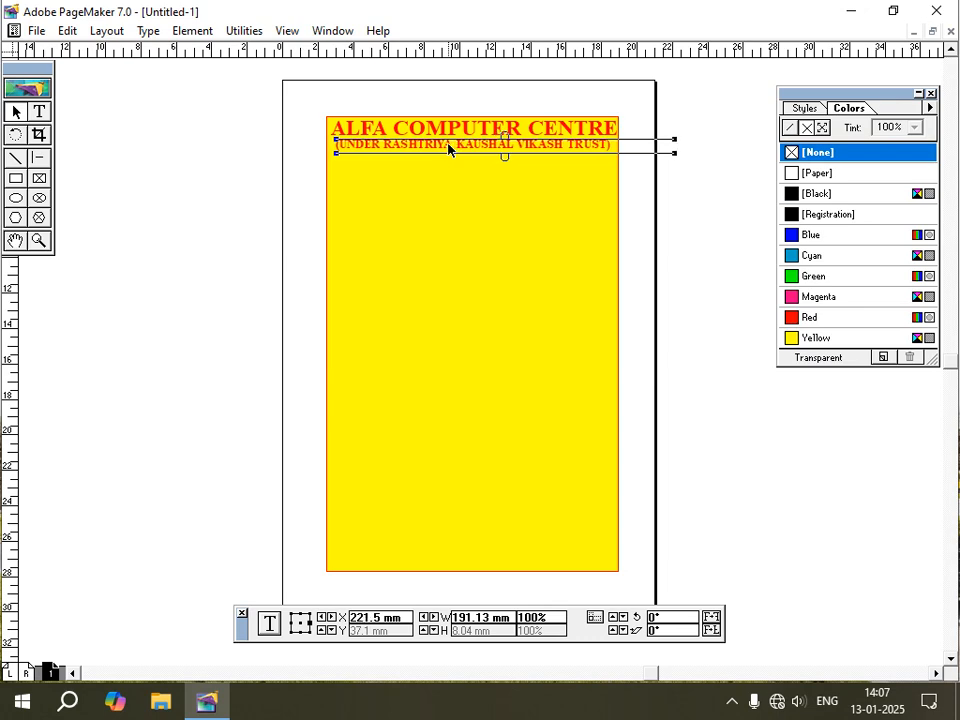
key(Down)
key(Down)
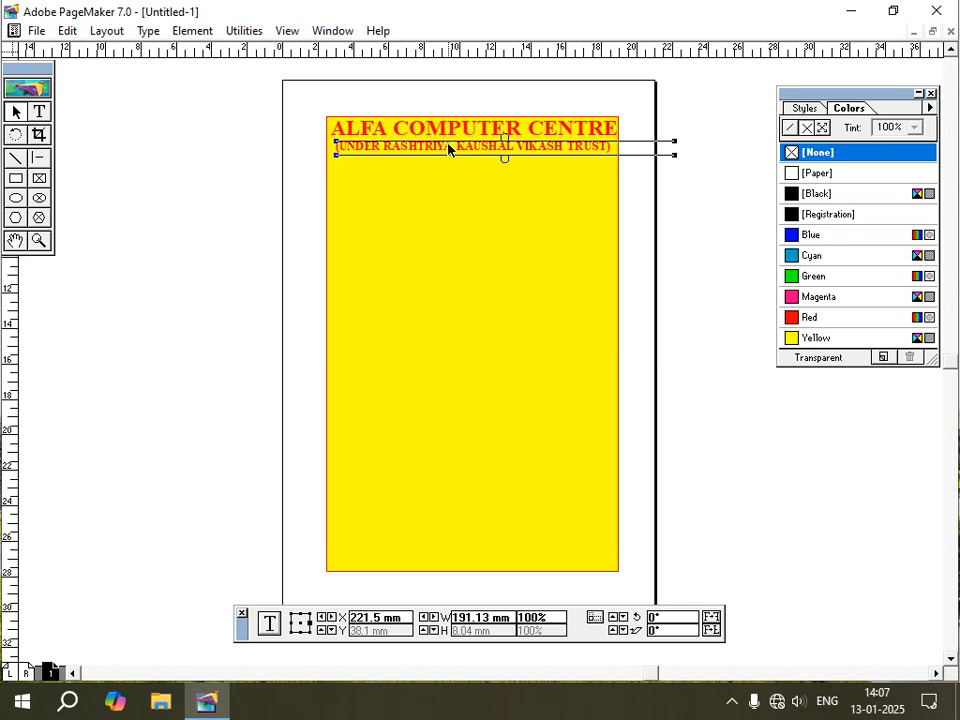
key(Up)
- Draw a horizontal line about 164.5 mm long across the yellow rectangle below the subheading and give it a 2 pt stroke
click(39, 158)
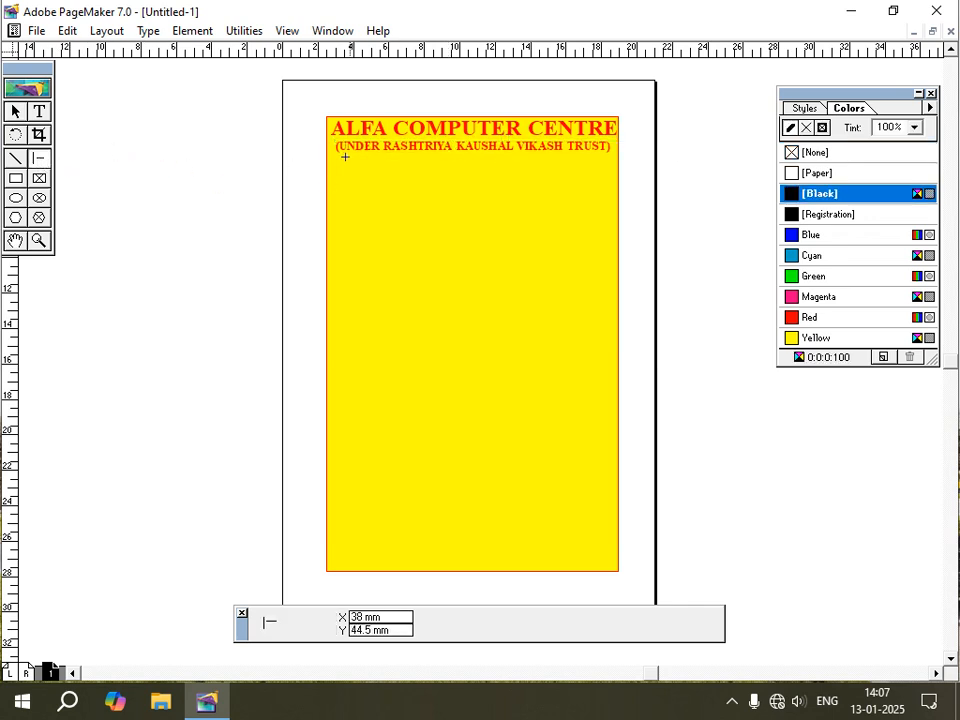
mouse_move(326, 157)
mouse_down()
mouse_move(626, 182)
mouse_move(616, 188)
mouse_up()
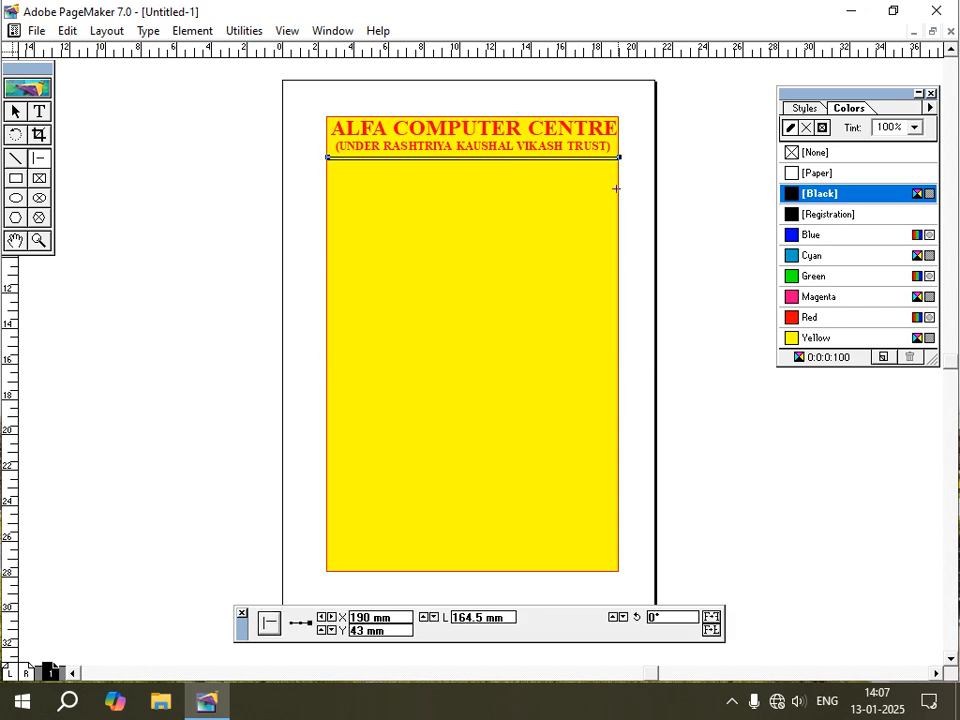
click(193, 31)
mouse_move(220, 73)
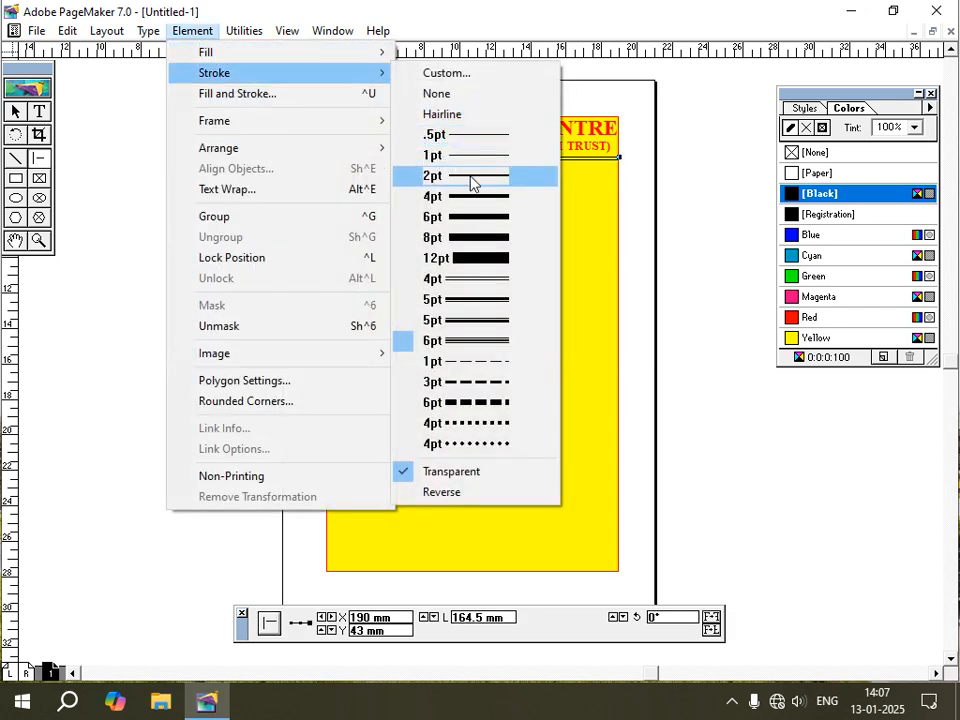
click(471, 178)
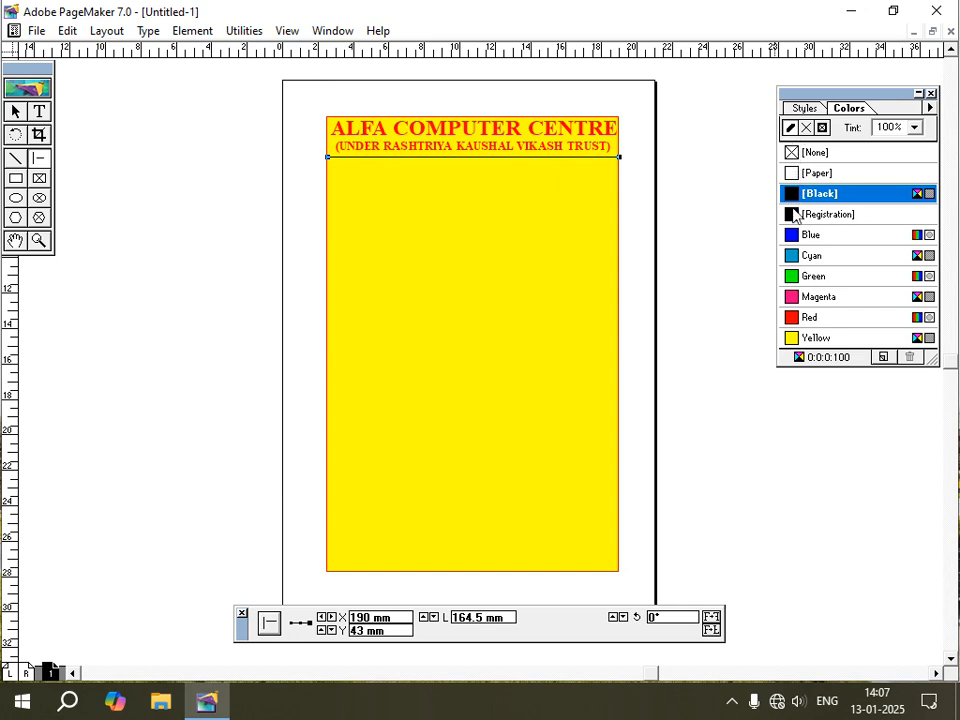
- Colour the horizontal line below the subheading Red and nudge it up 1 mm
click(795, 317)
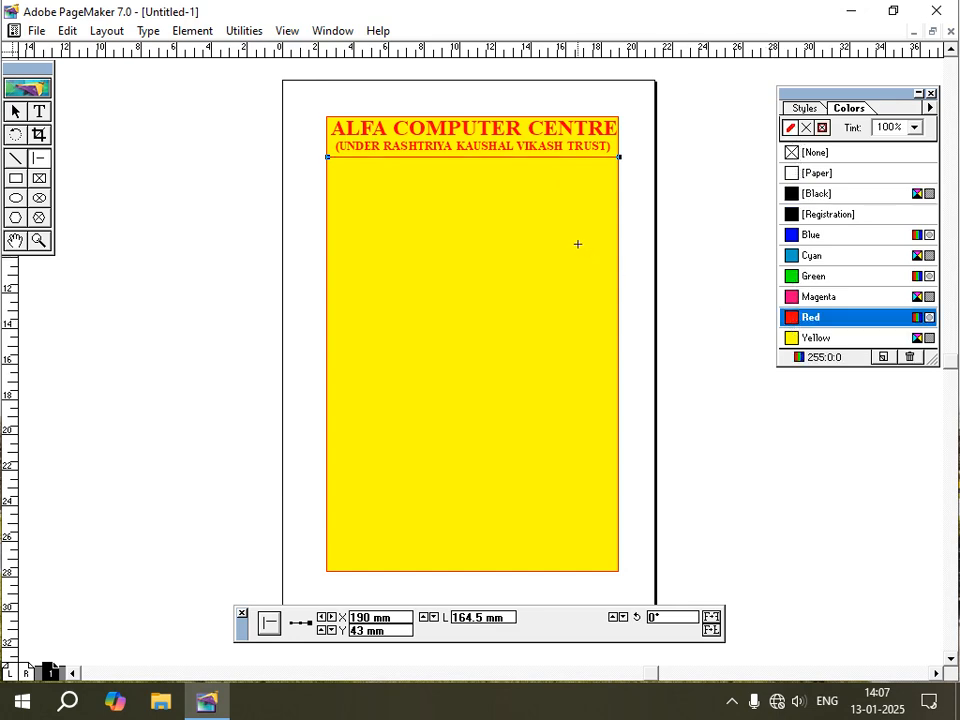
key(Up)
key(Up)
key(Down)
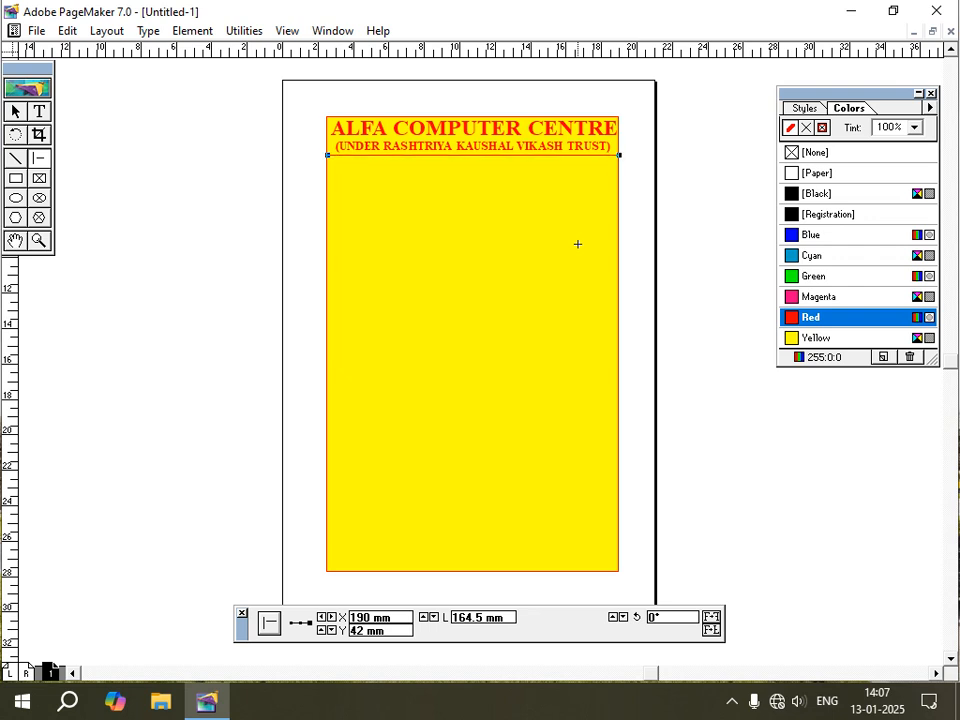
- Add the text "OUR COURSES" at 30 pt on the pasteboard beside the page
click(39, 111)
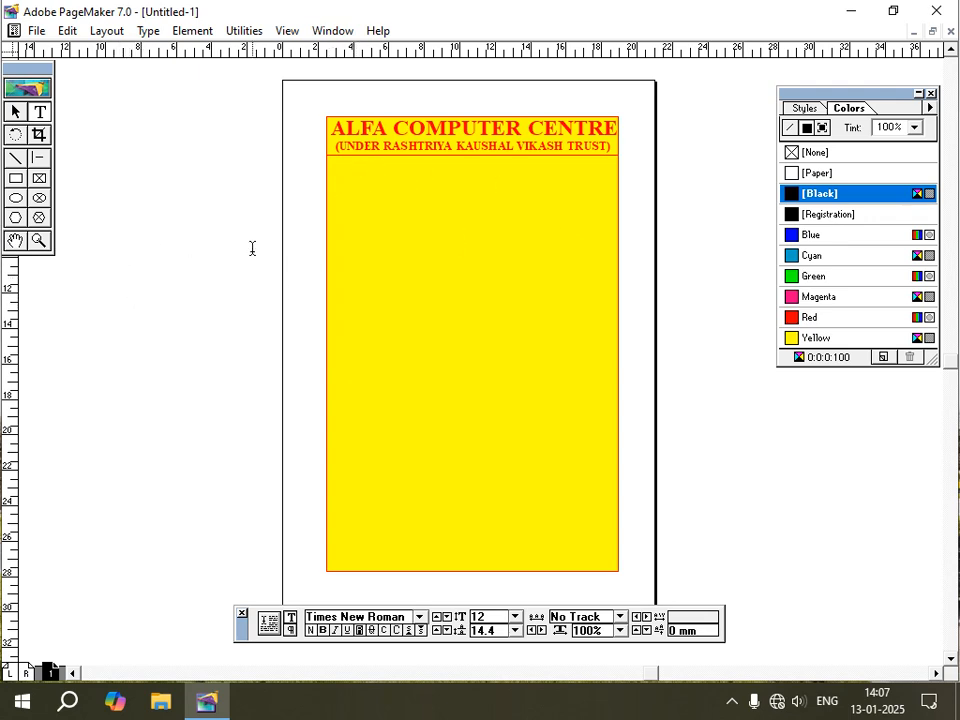
key(ctrl+shift+period)
key(ctrl+shift+period)
key(ctrl+shift+period)
key(ctrl+shift+period)
key(ctrl+shift+period)
key(ctrl+shift+period)
key(ctrl+shift+period)
key(ctrl+shift+period)
key(ctrl+shift+period)
key(ctrl+shift+period)
key(ctrl+shift+period)
key(ctrl+shift+period)
key(ctrl+shift+period)
key(ctrl+shift+period)
text(OUR )
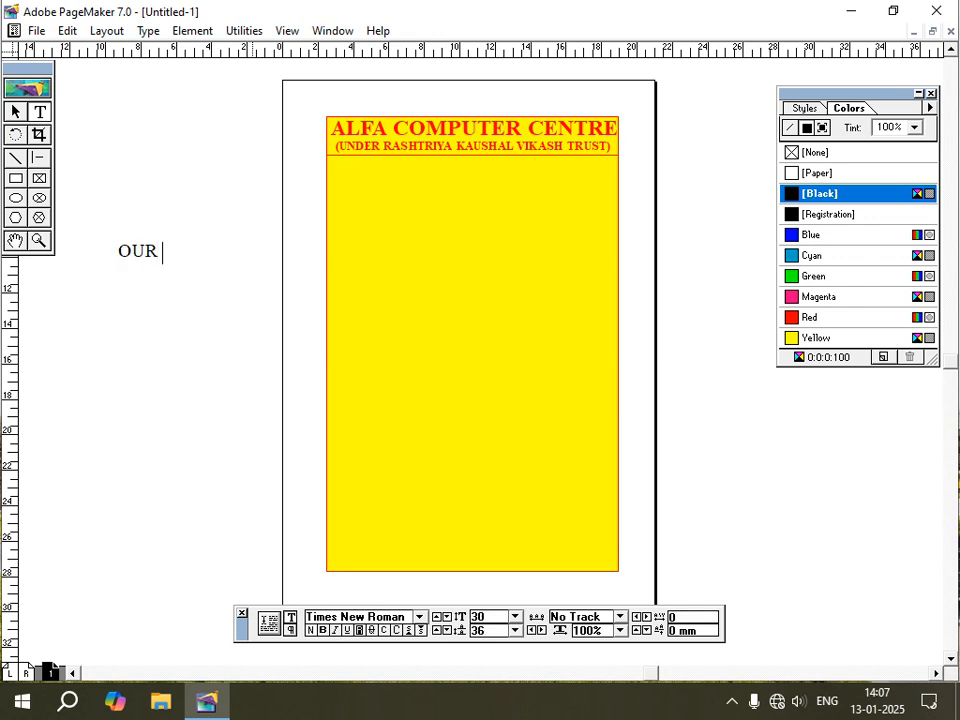
text(COURSES)
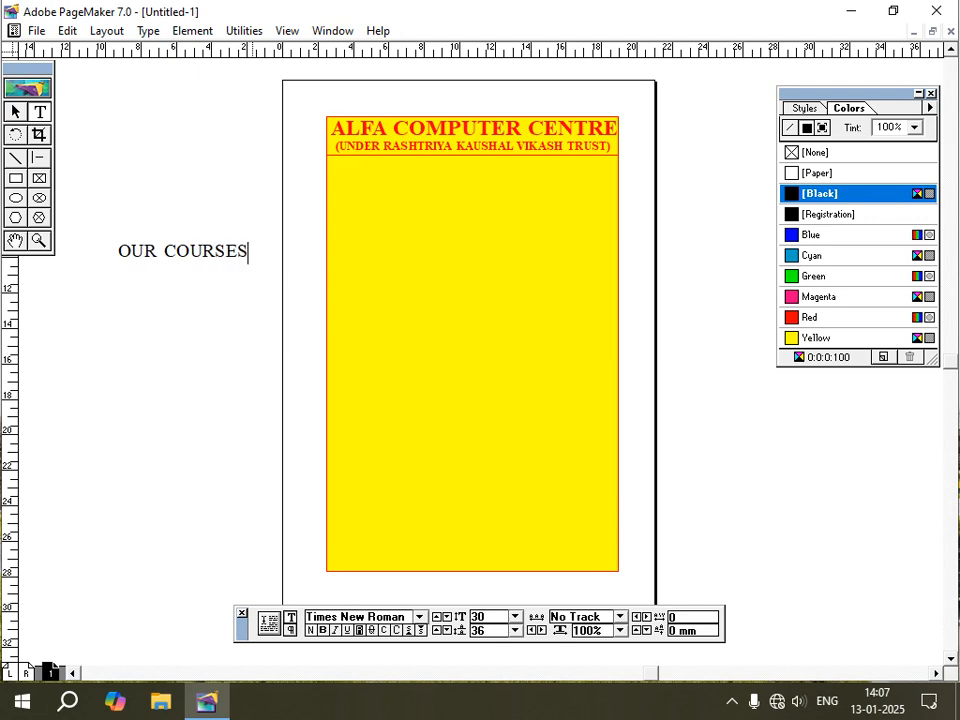
- Increase the "OUR COURSES" text's font size to 39 pt and make it bold
drag(118, 250, 252, 249)
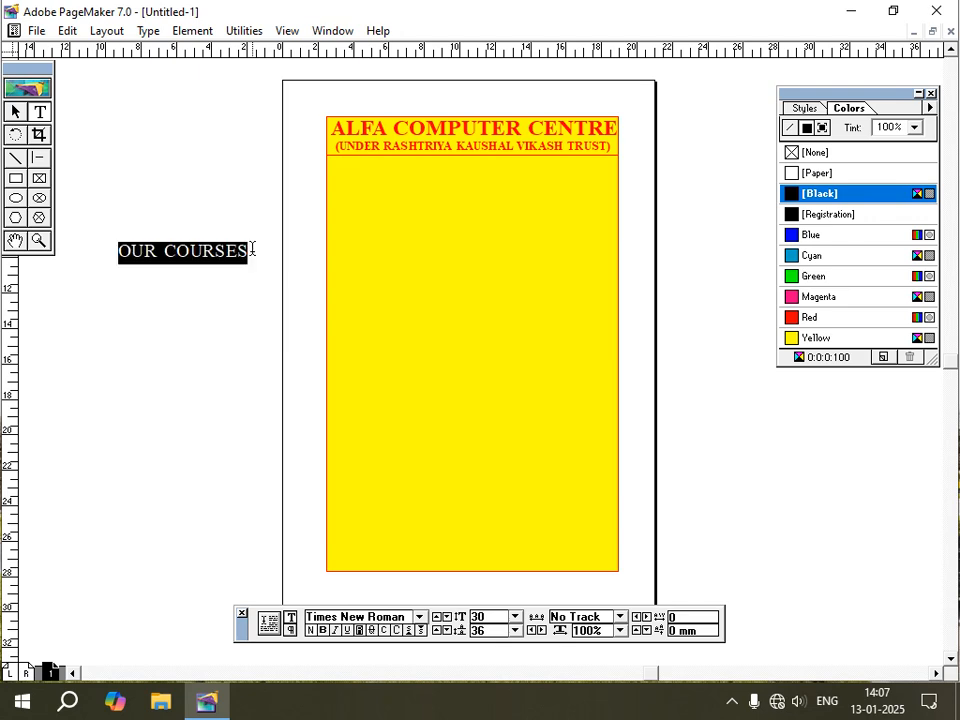
key(ctrl+shift+period)
key(ctrl+shift+period)
key(ctrl+shift+period)
key(ctrl+shift+period)
key(ctrl+shift+period)
key(ctrl+shift+period)
key(ctrl+shift+period)
key(ctrl+shift+period)
key(ctrl+shift+period)
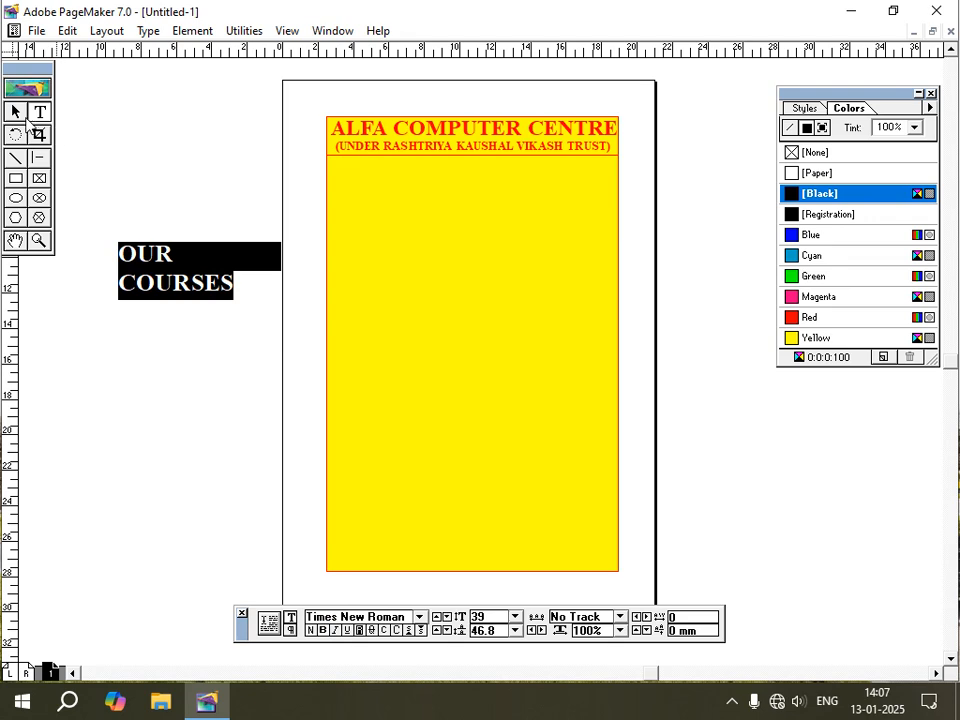
- Move "OUR COURSES" just below the red line and widen its text block to about 160 mm so it fits one line
click(15, 110)
drag(178, 285, 384, 204)
drag(487, 218, 610, 188)
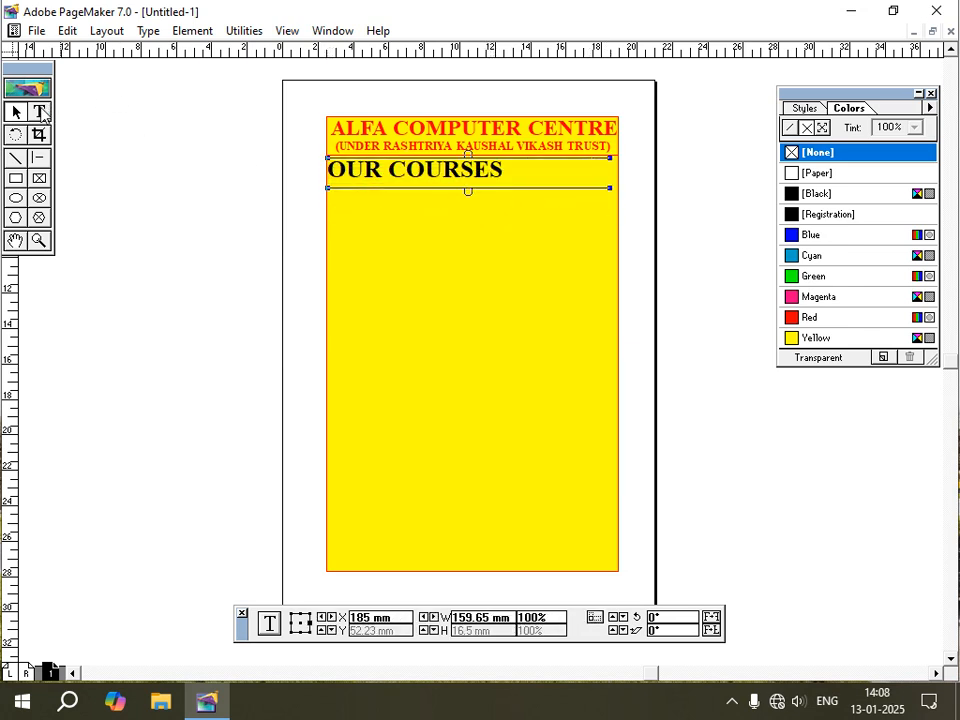
- Colour the whole "OUR COURSES" text Red
click(39, 111)
drag(502, 168, 327, 169)
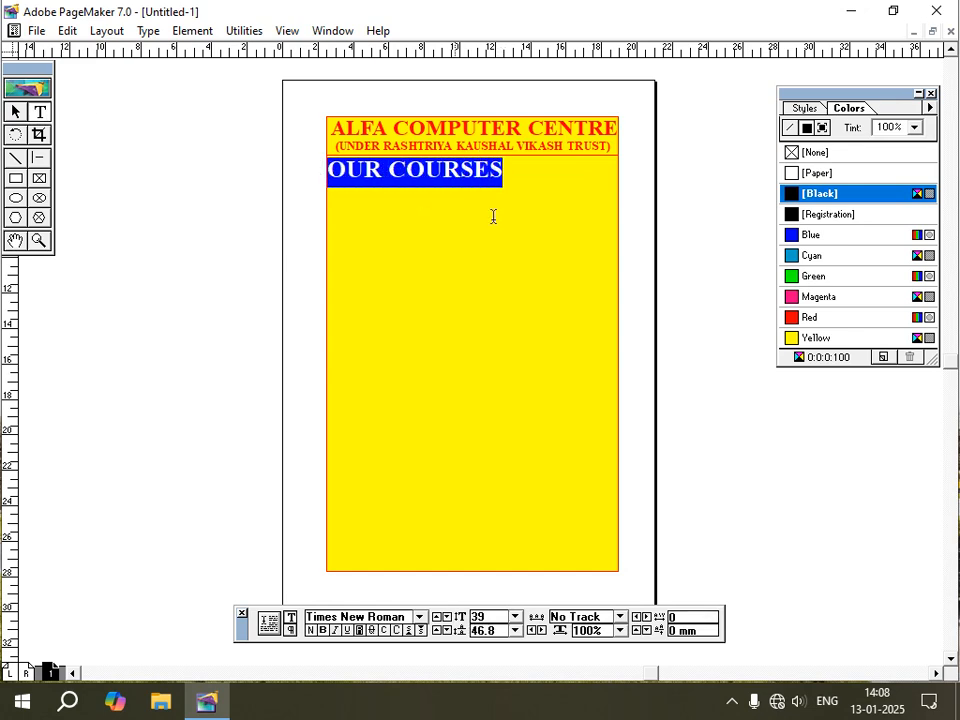
click(797, 318)
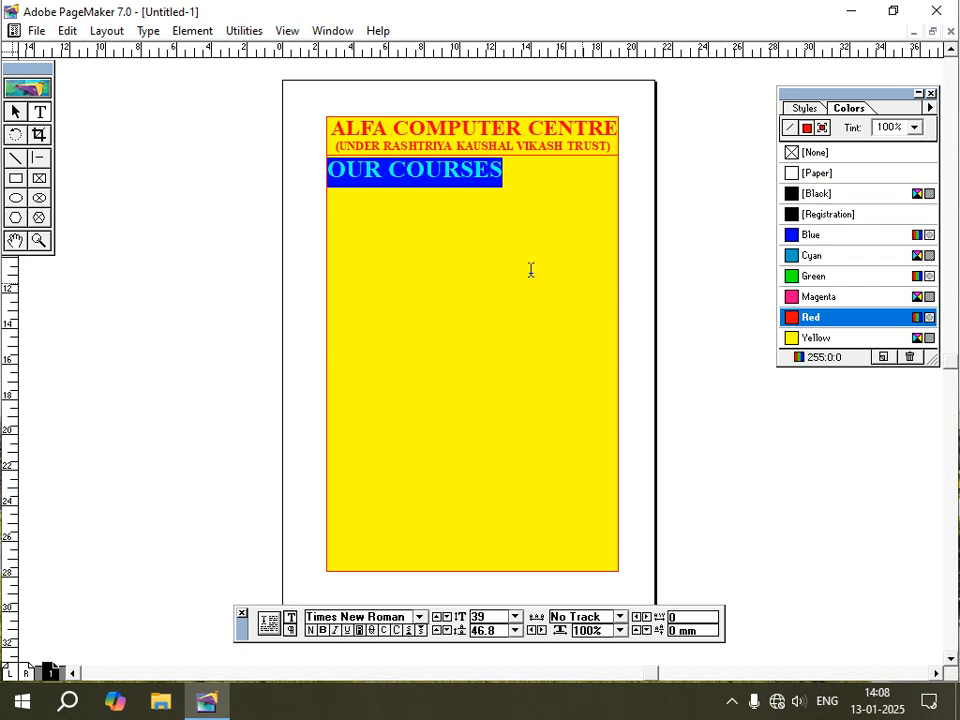
- Nudge the "OUR COURSES" text block up about 1 mm, closer to the red line
click(15, 111)
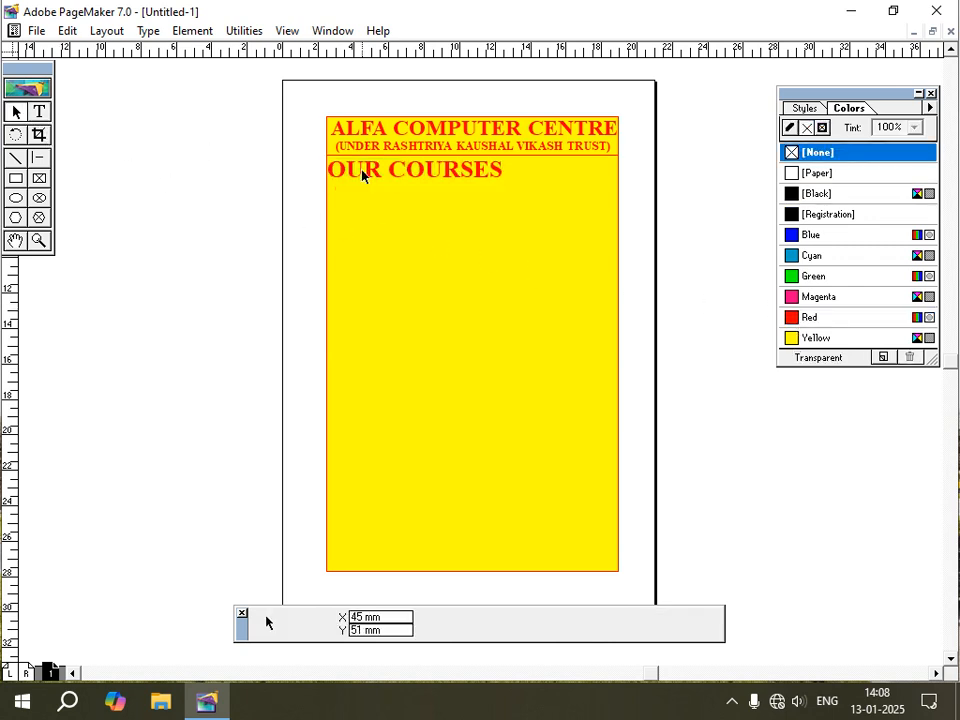
click(364, 171)
key(Right)
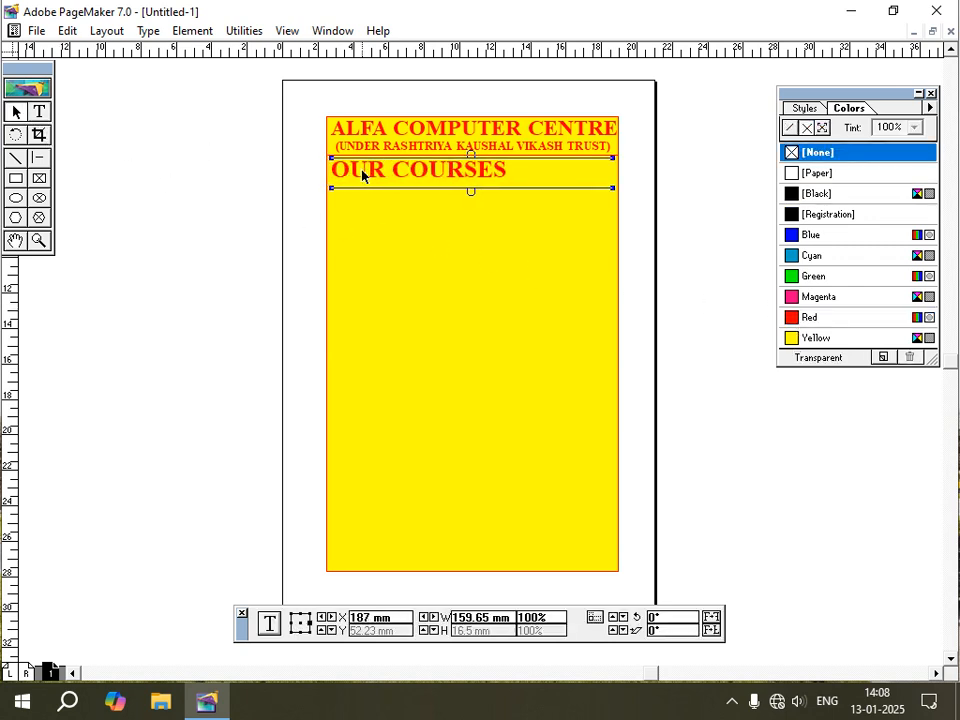
key(Left)
key(Up)
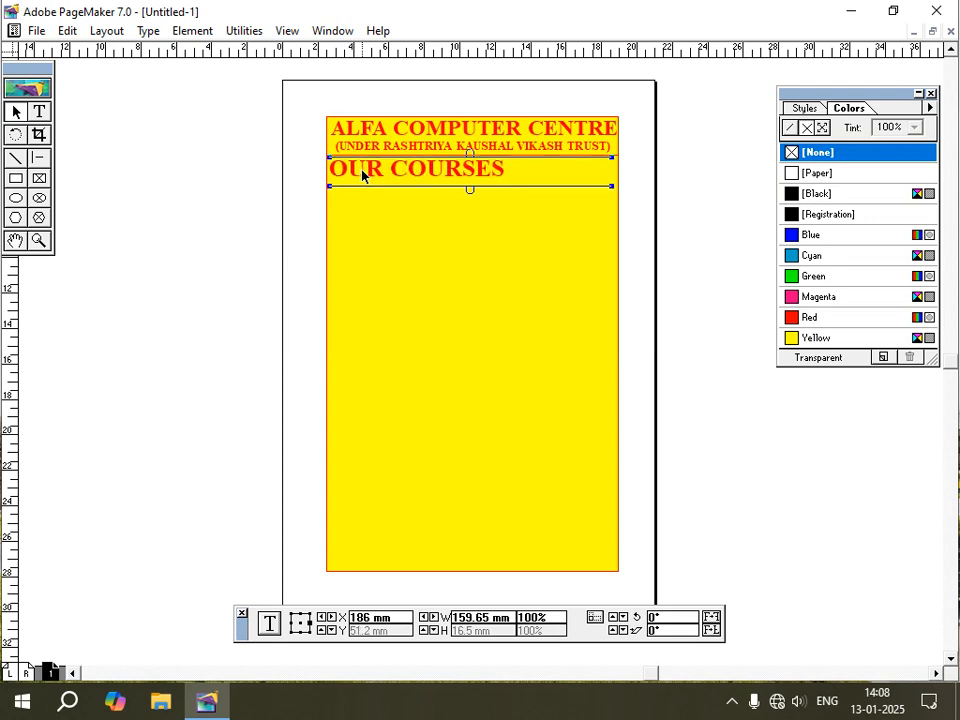
key(Left)
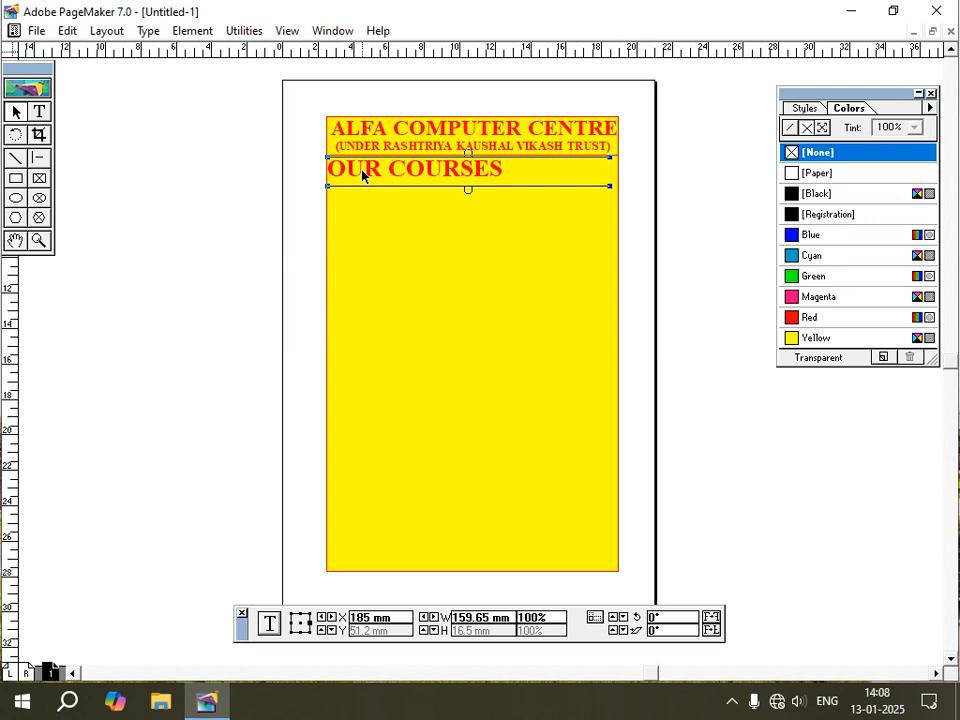
- Draw a rectangle about 75 × 35.5 mm with a 2 pt stroke below the "OUR COURSES" heading
click(15, 180)
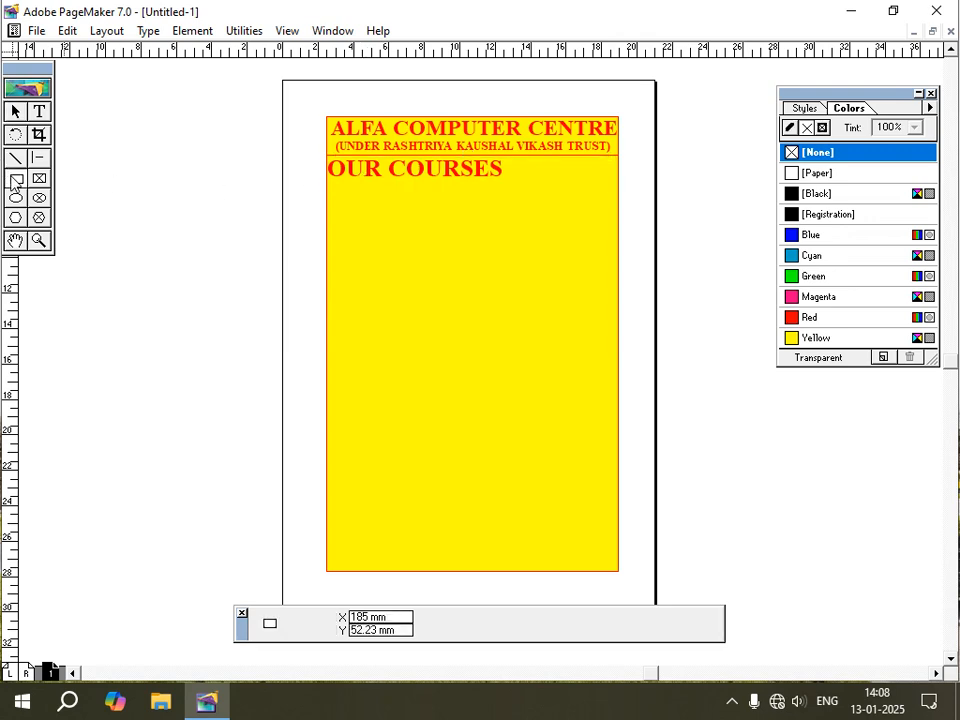
click(192, 31)
mouse_move(213, 76)
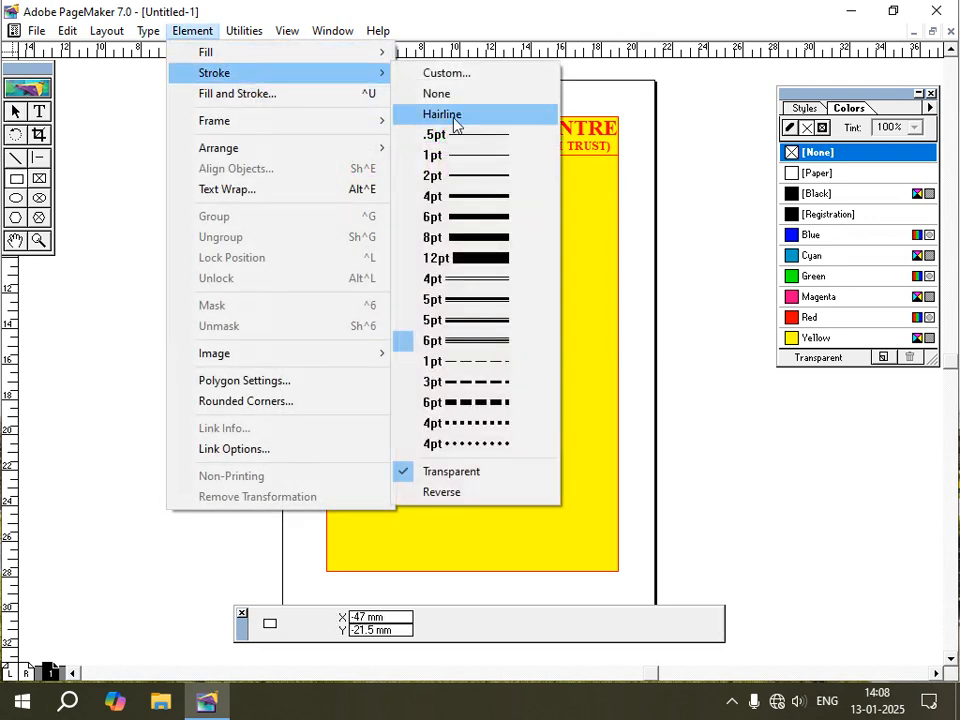
click(491, 171)
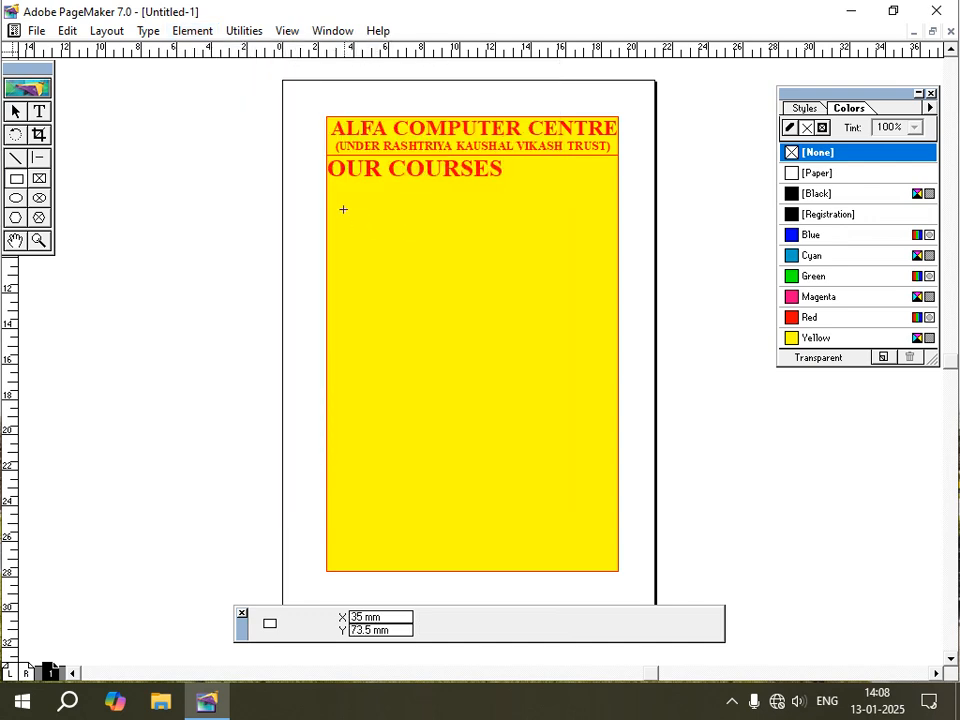
drag(332, 184, 464, 246)
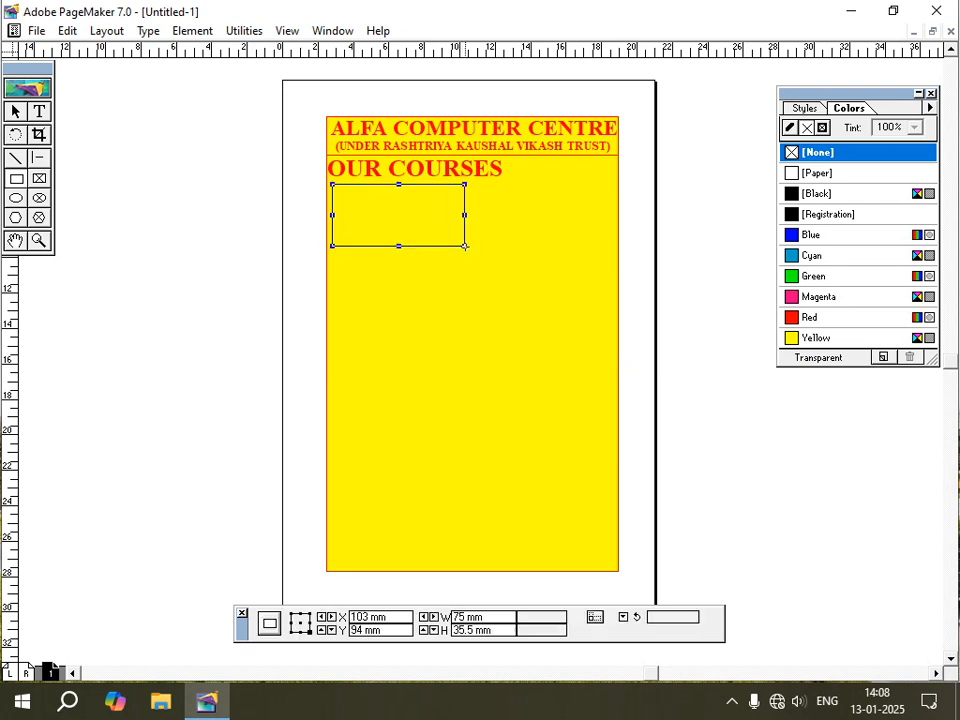
- Fill the new rectangle with Green and colour its outline Red
click(16, 111)
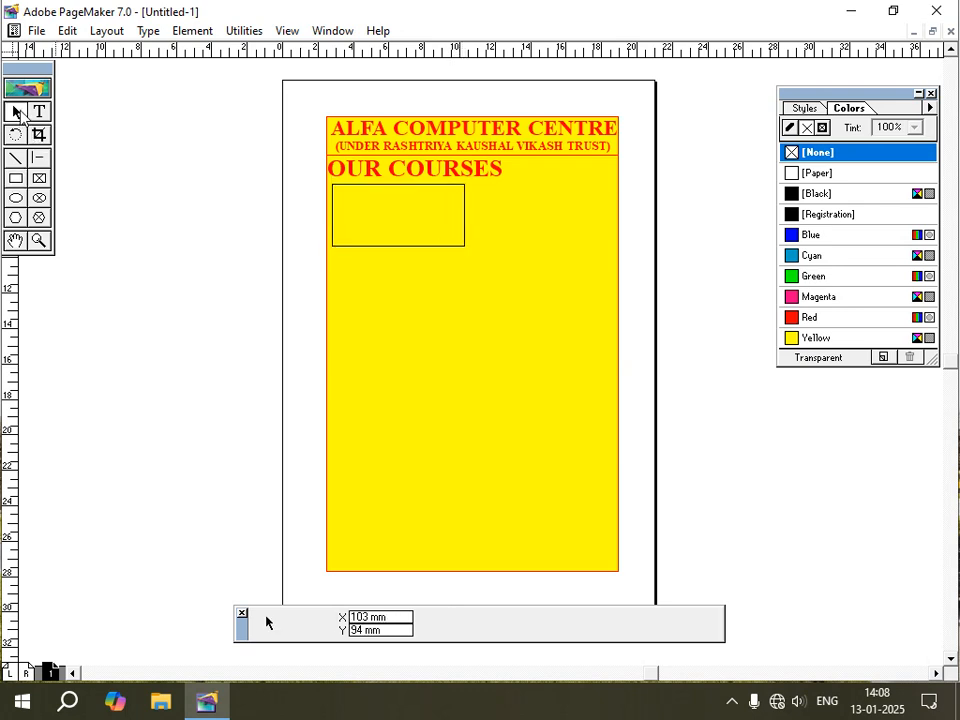
click(424, 187)
click(821, 129)
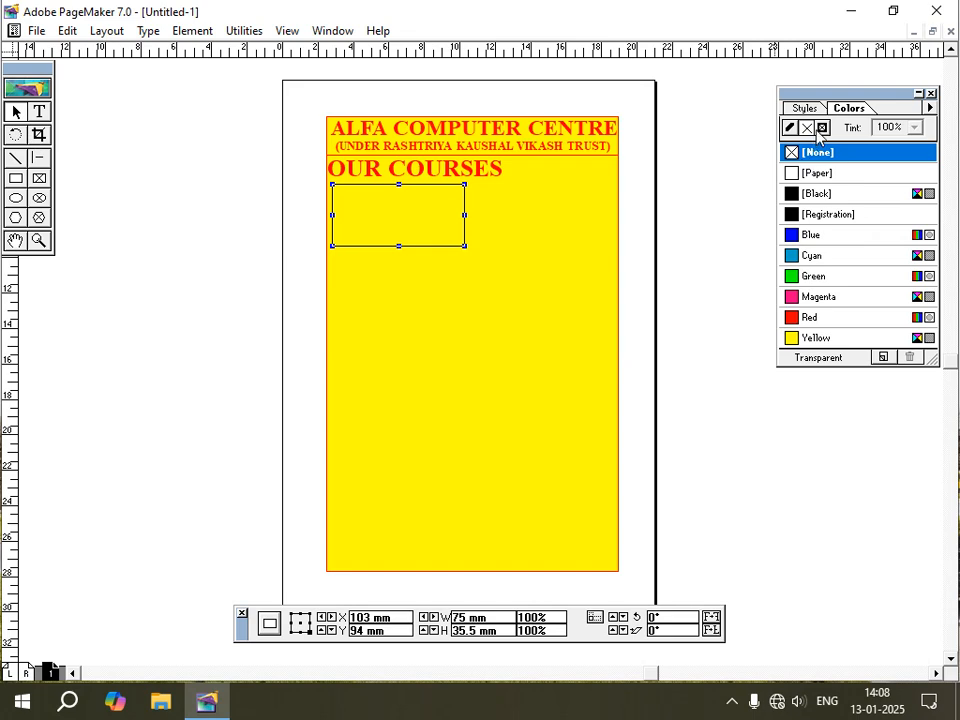
click(793, 278)
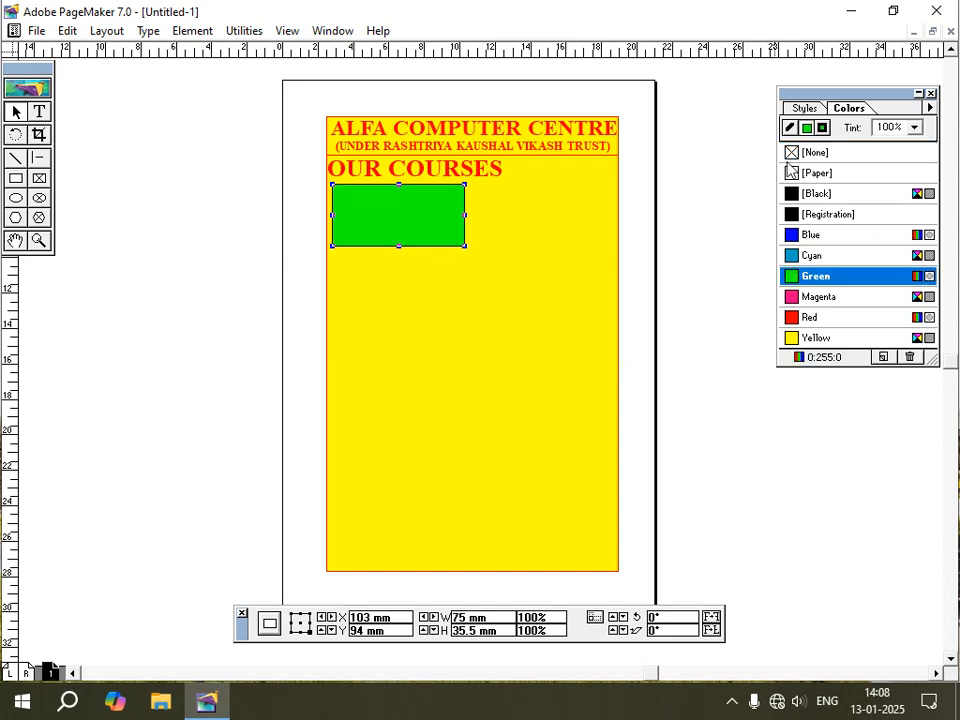
click(789, 128)
click(800, 193)
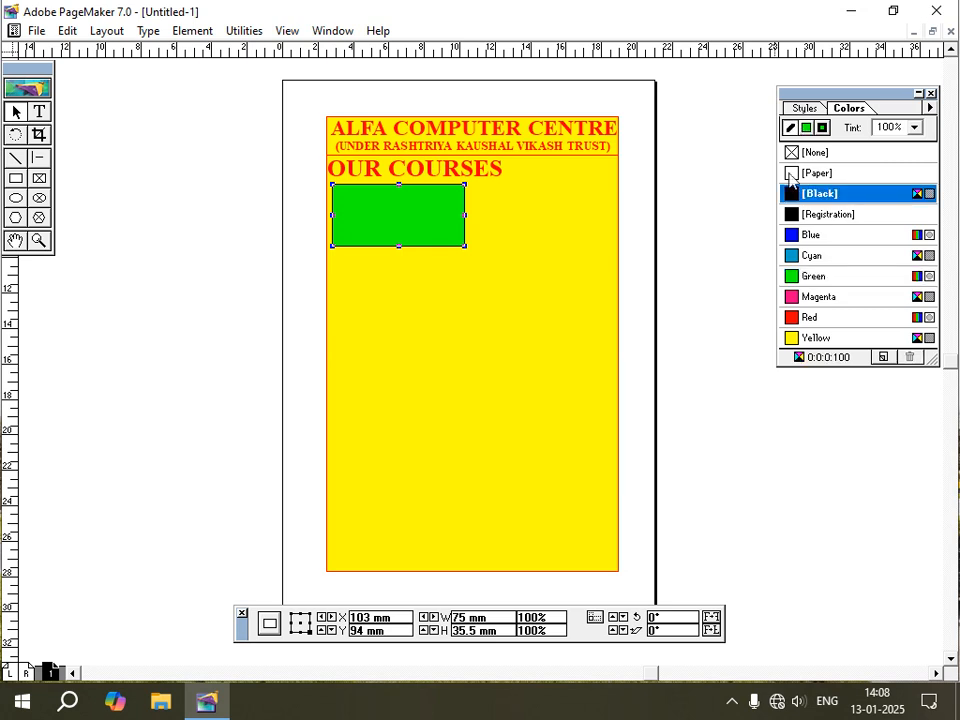
click(790, 318)
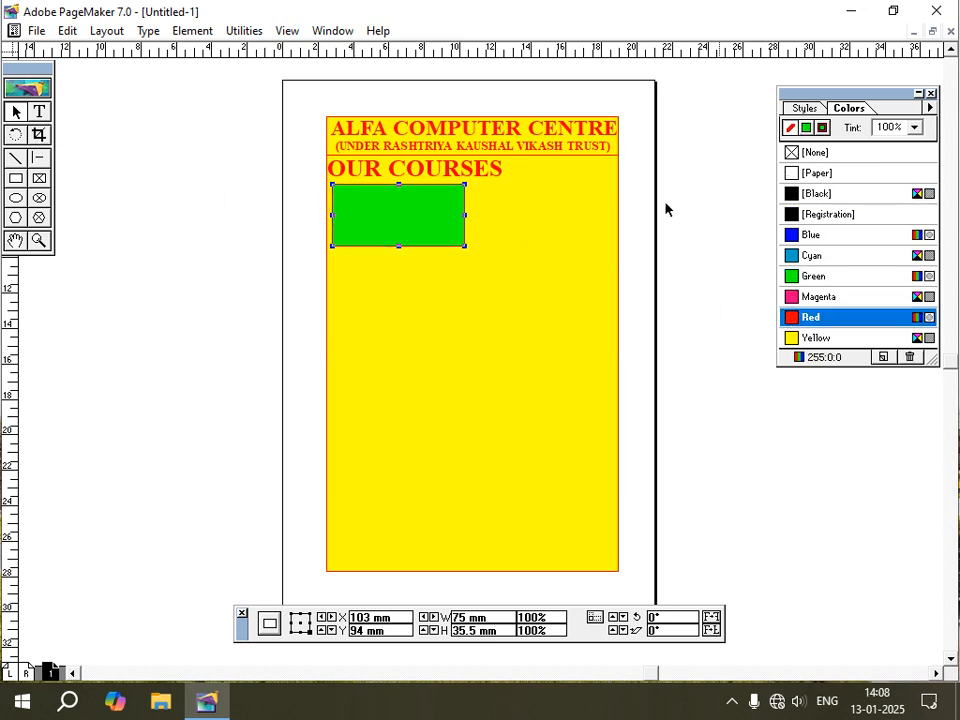
- Shorten the rectangle to about 30.5 mm high and change its fill to Paper
click(268, 621)
click(395, 212)
drag(401, 247, 401, 237)
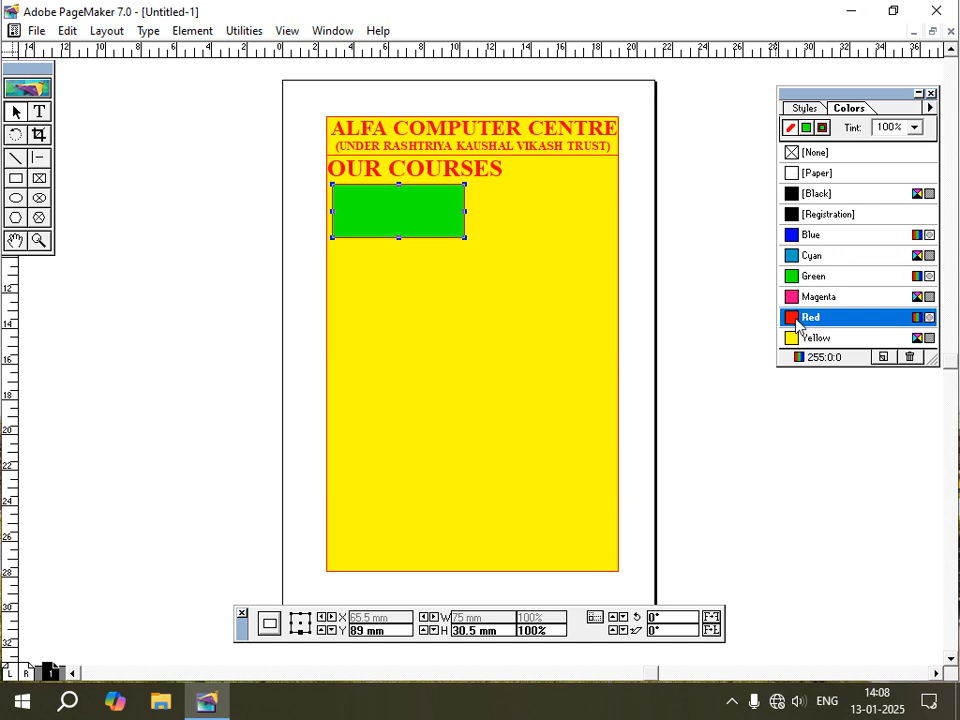
click(812, 276)
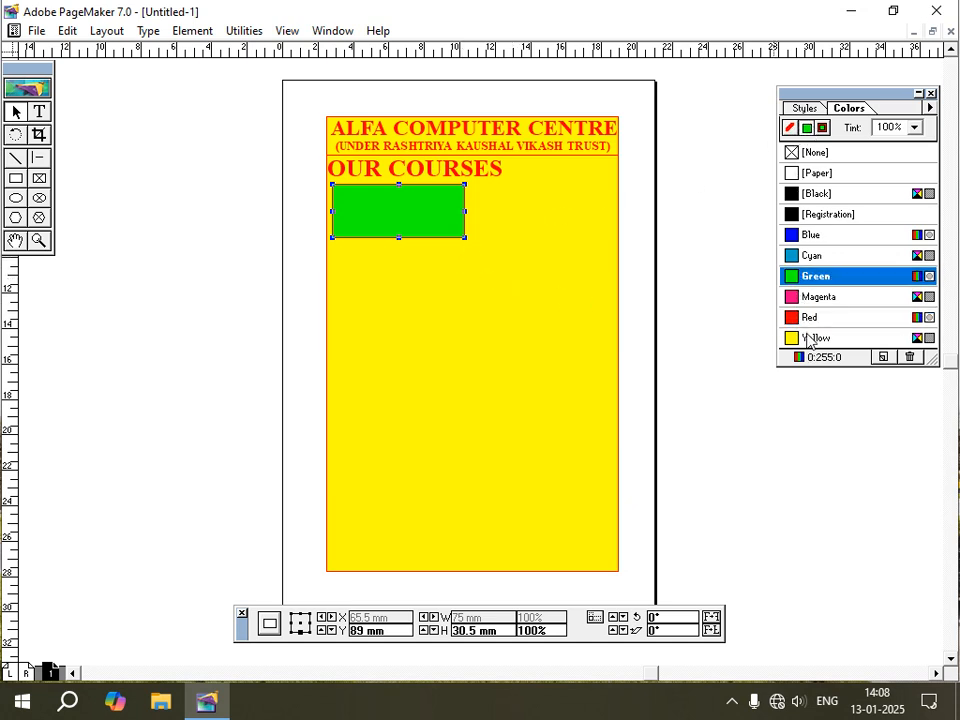
click(795, 257)
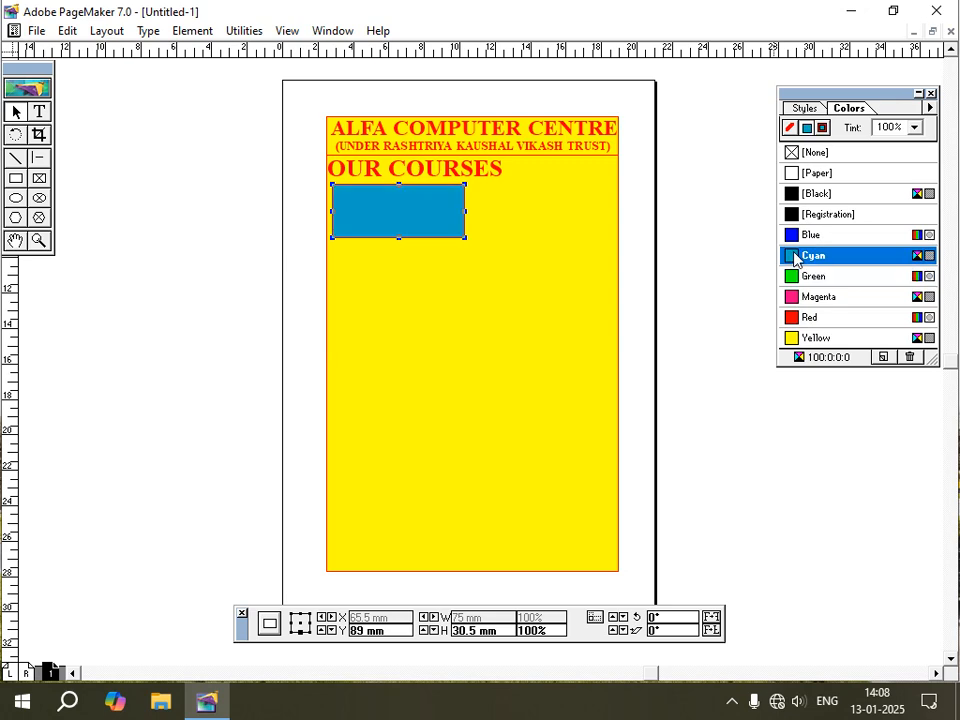
click(791, 174)
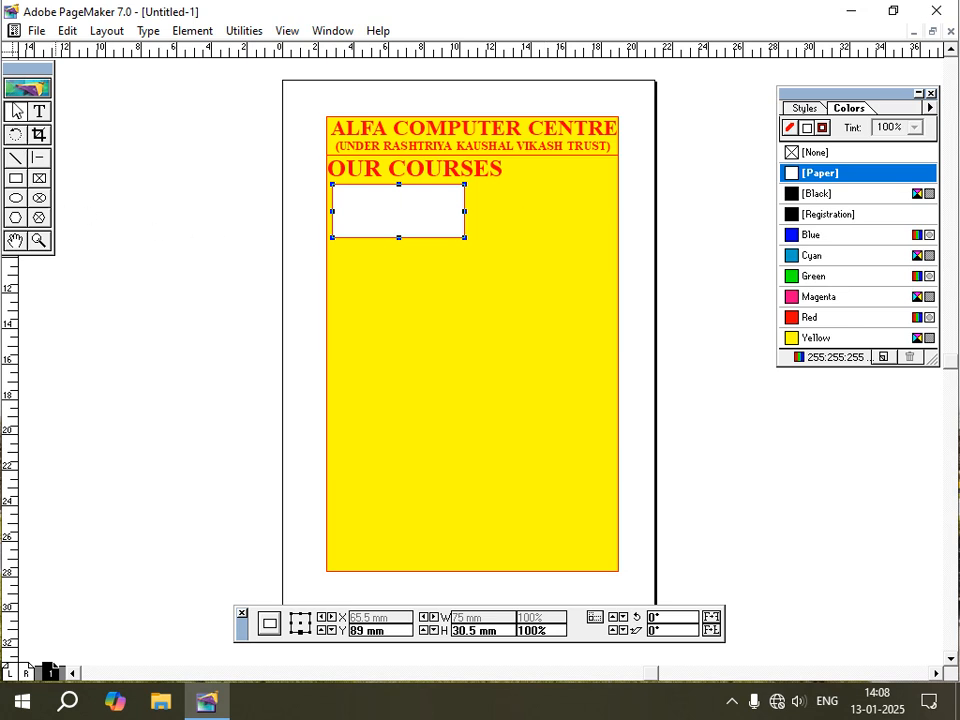
- Trim the white box to 29.5 mm high and place a copy beside it, level with the original
click(246, 186)
click(403, 218)
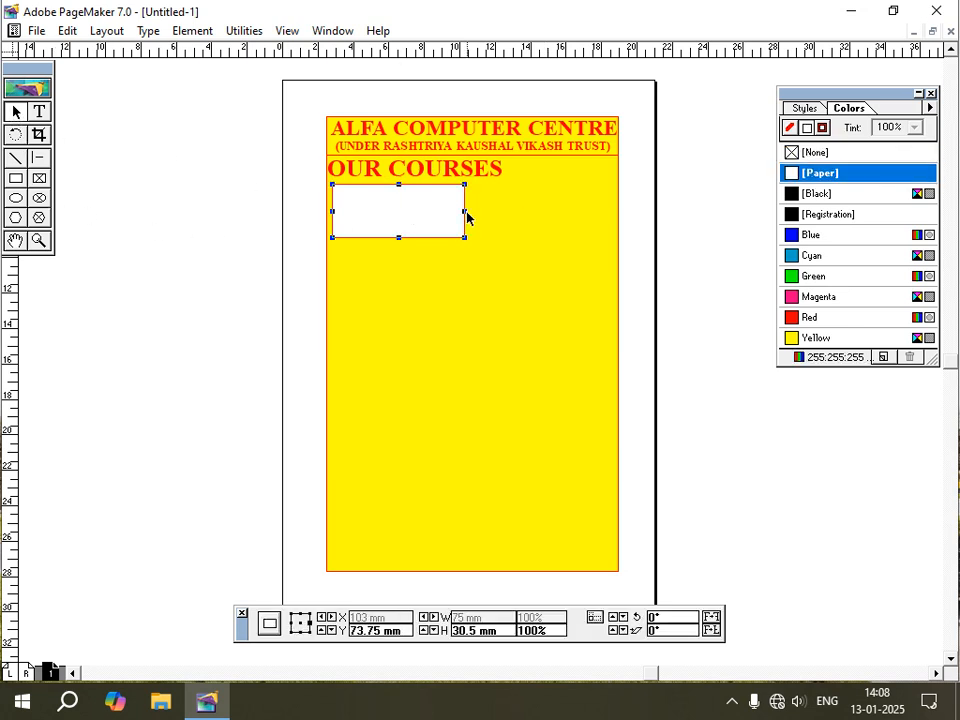
click(464, 212)
drag(399, 238, 557, 210)
key(ctrl+c)
key(ctrl+v)
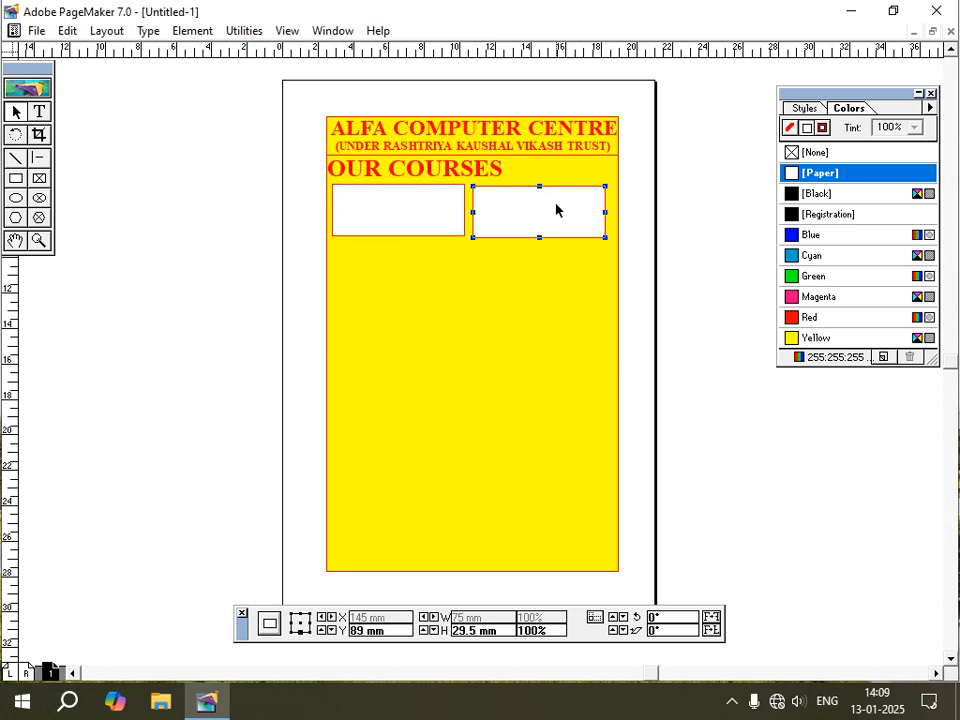
key(Up)
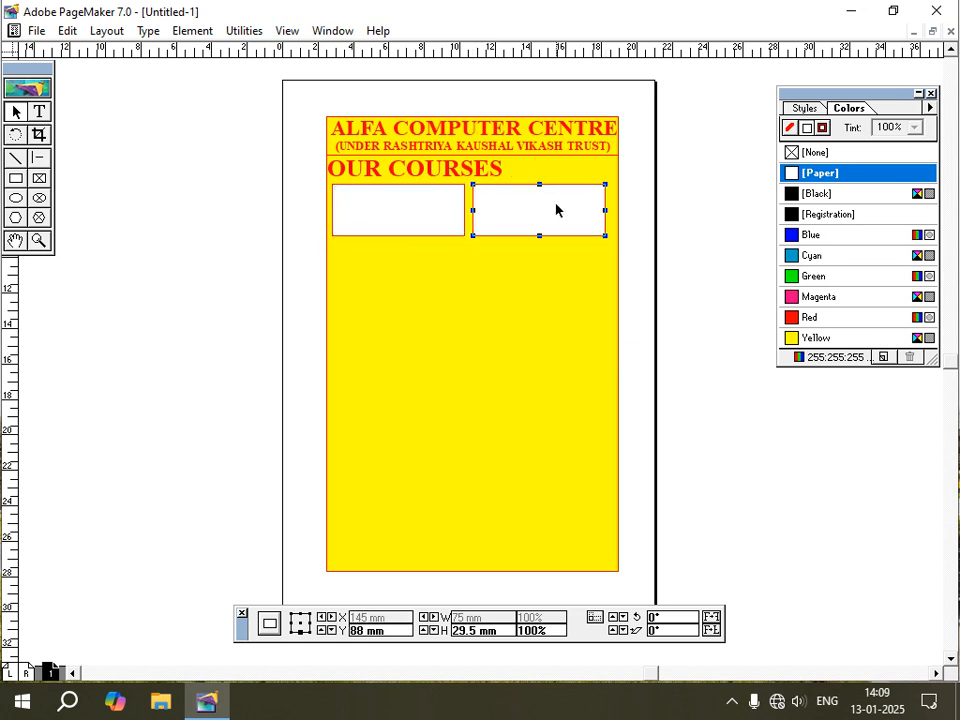
- Duplicate both white boxes and place the copies below as a second row
shift+click(424, 215)
key(ctrl+c)
key(ctrl+v)
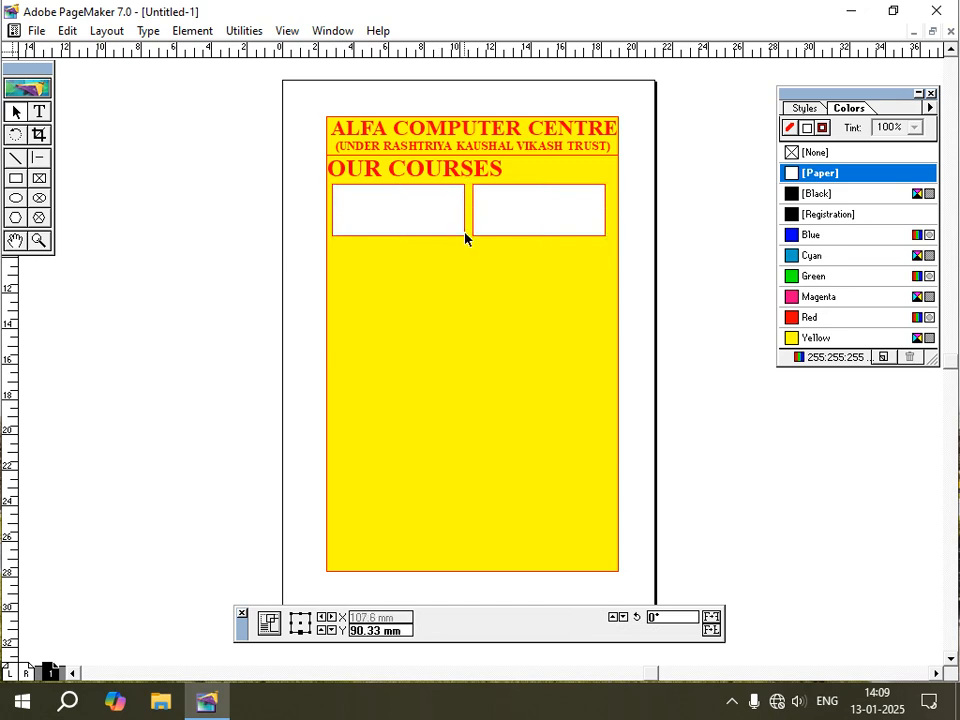
drag(441, 216, 437, 285)
shift+click(537, 280)
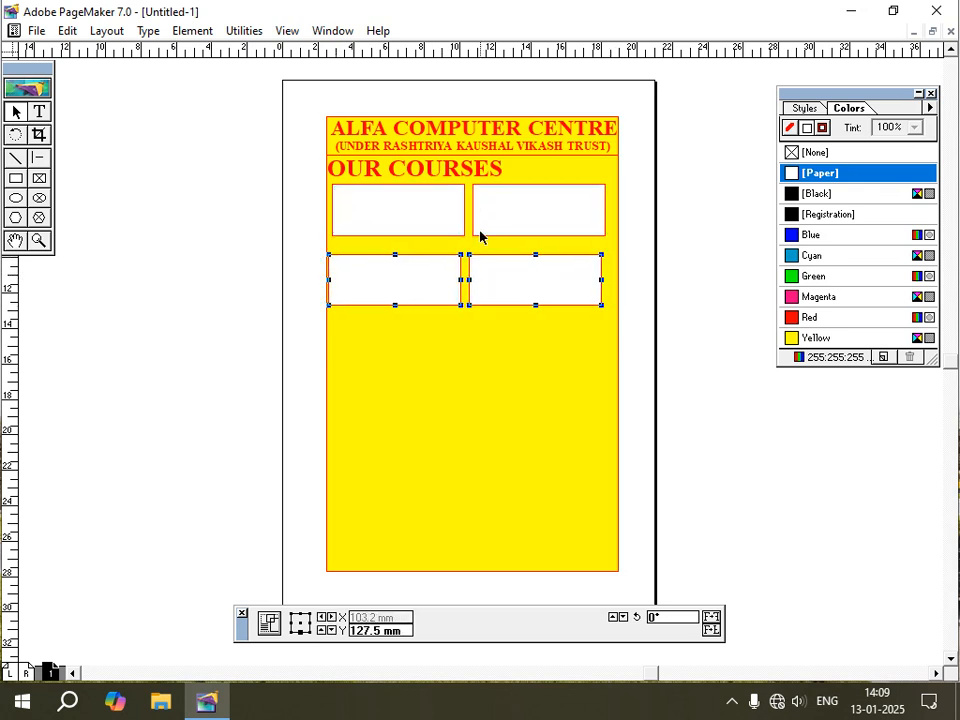
- Nudge the second row of boxes up close to the first row and align both columns
key(Up)
key(Up)
key(Up)
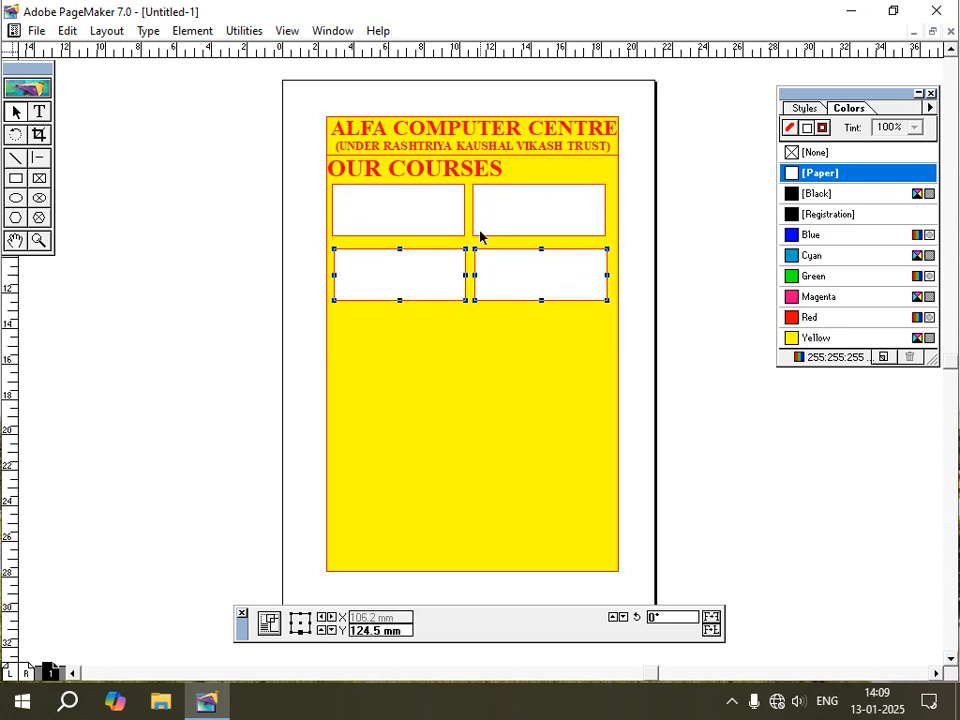
key(Up)
key(Up)
key(Left)
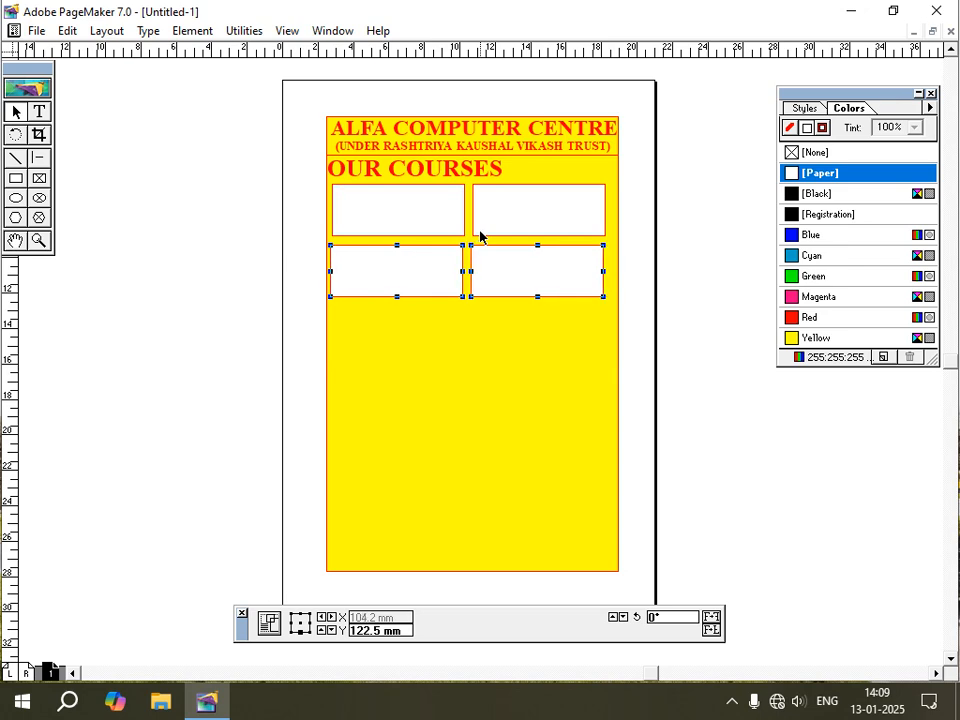
key(Right)
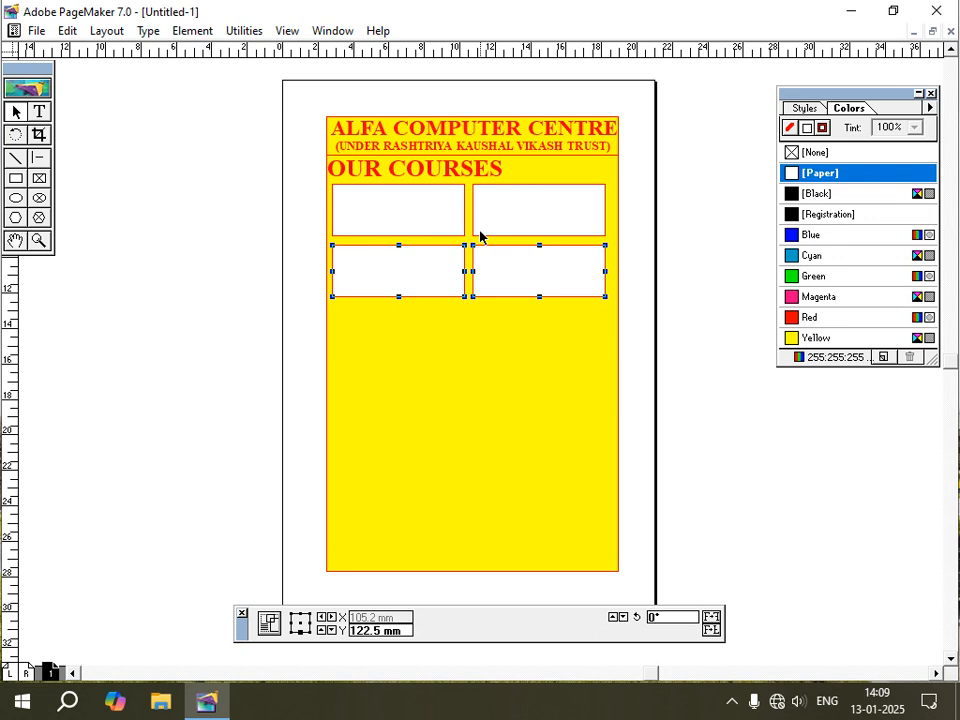
- Paste another pair of white boxes and place it as a third row with similar spacing
key(ctrl+v)
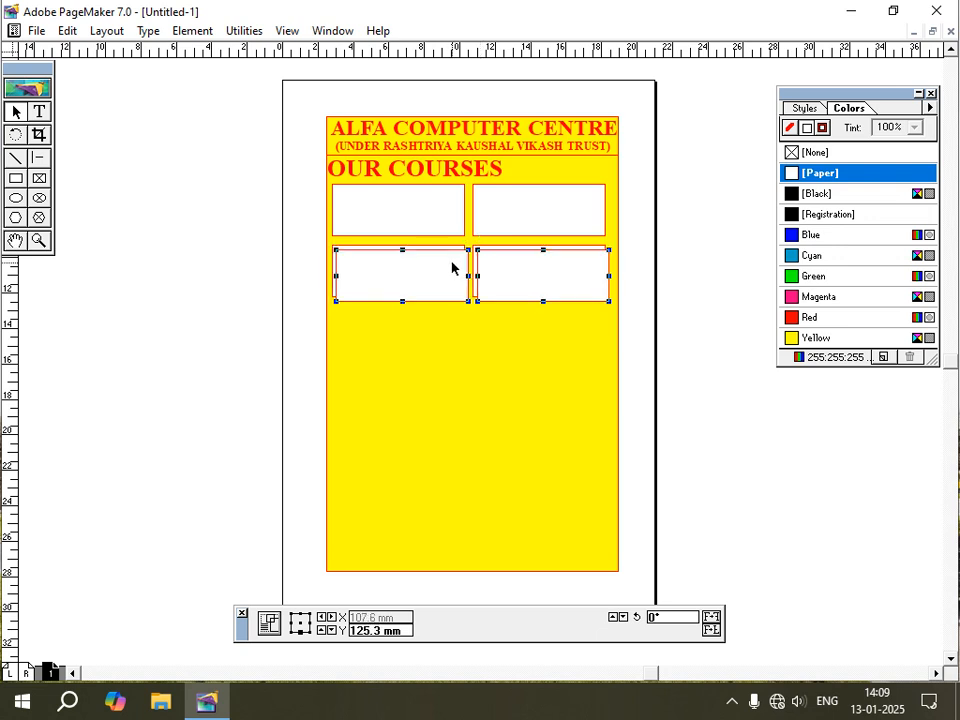
drag(454, 266, 441, 330)
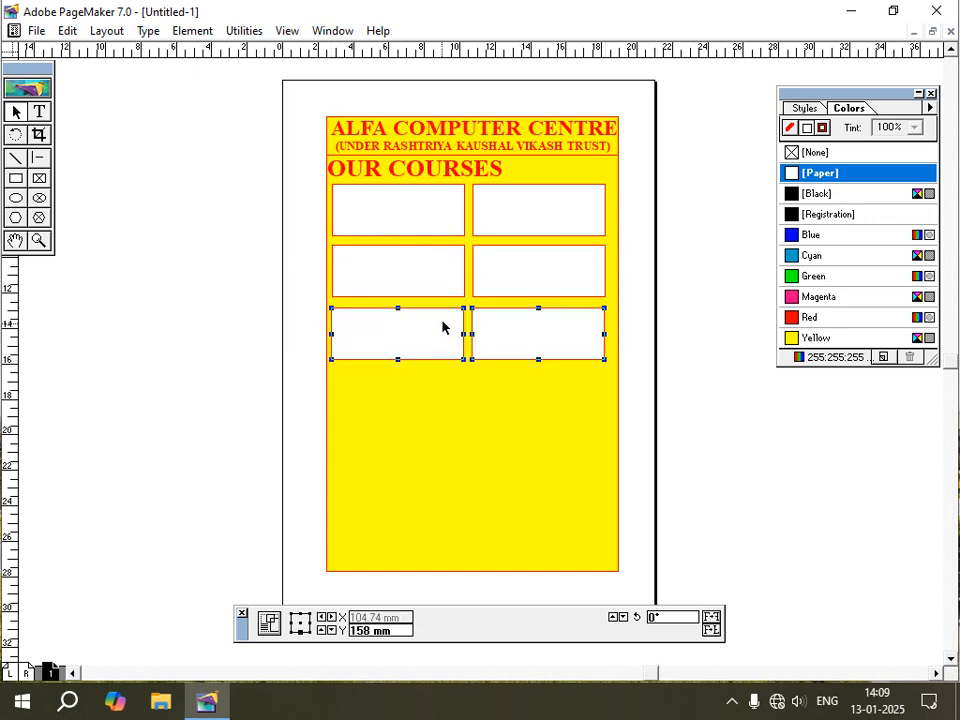
key(Right)
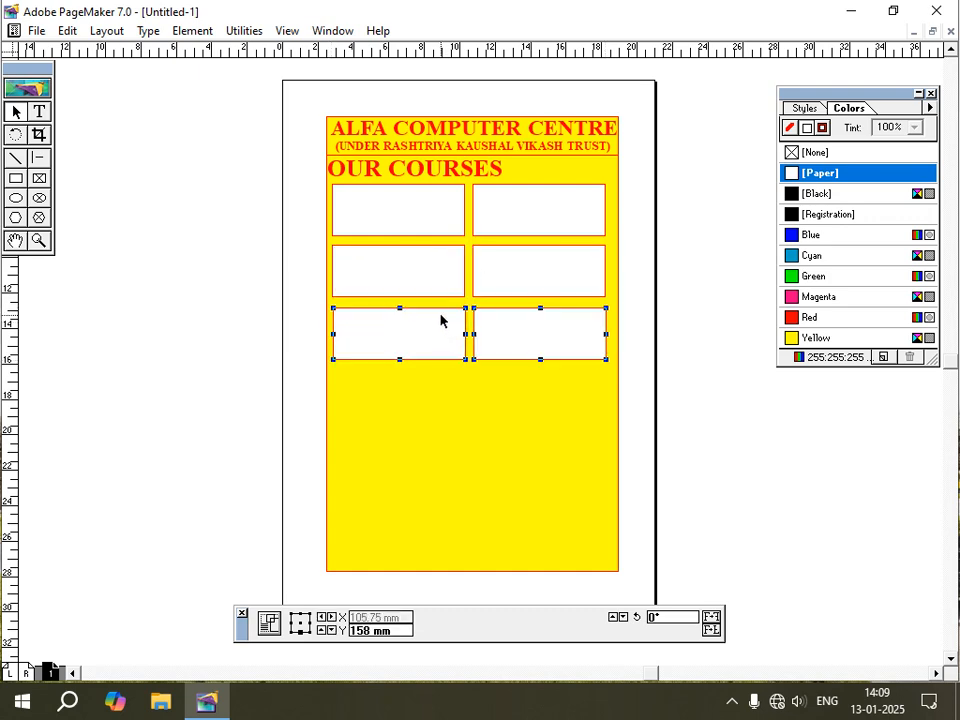
key(Right)
key(Up)
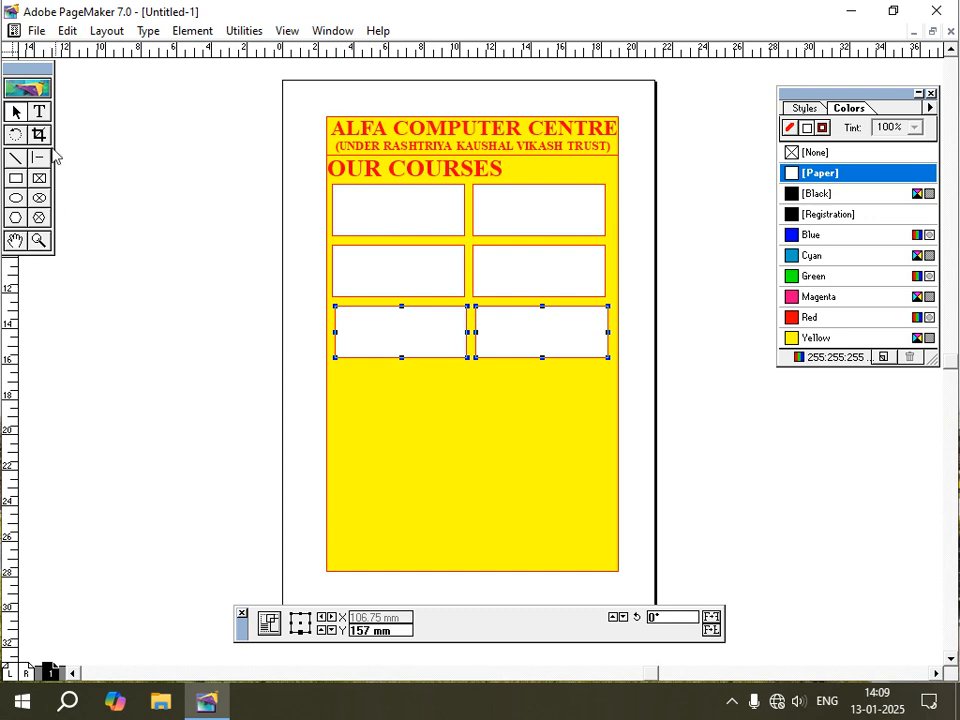
- Add the text "DCA" on the pasteboard beside the page and select it
click(39, 111)
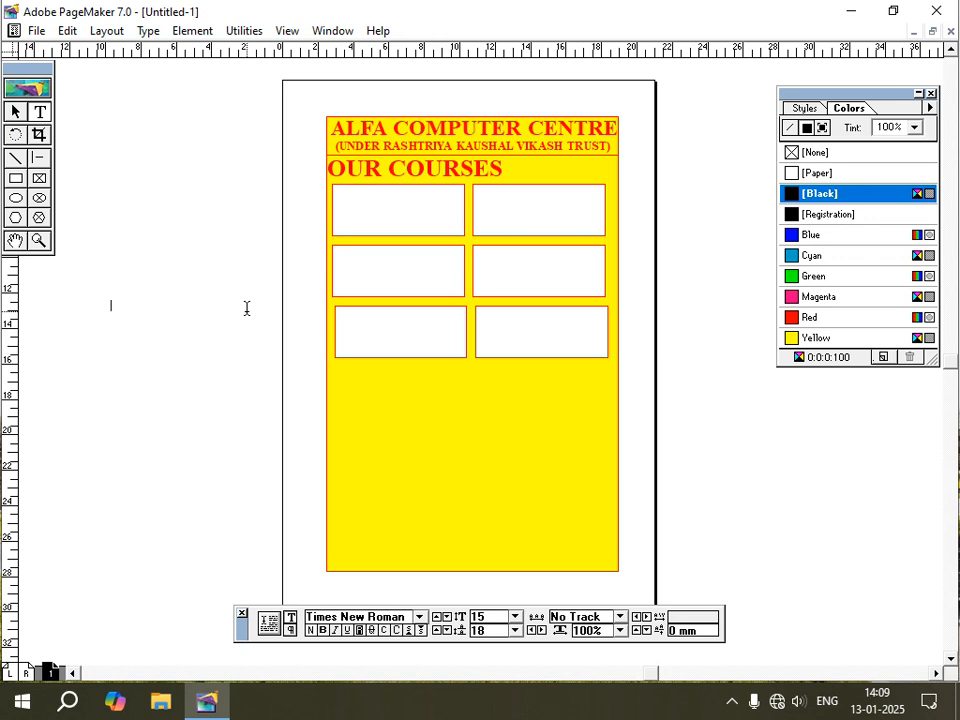
key(ctrl+shift+greater)
text(DCA)
key(ctrl+a)
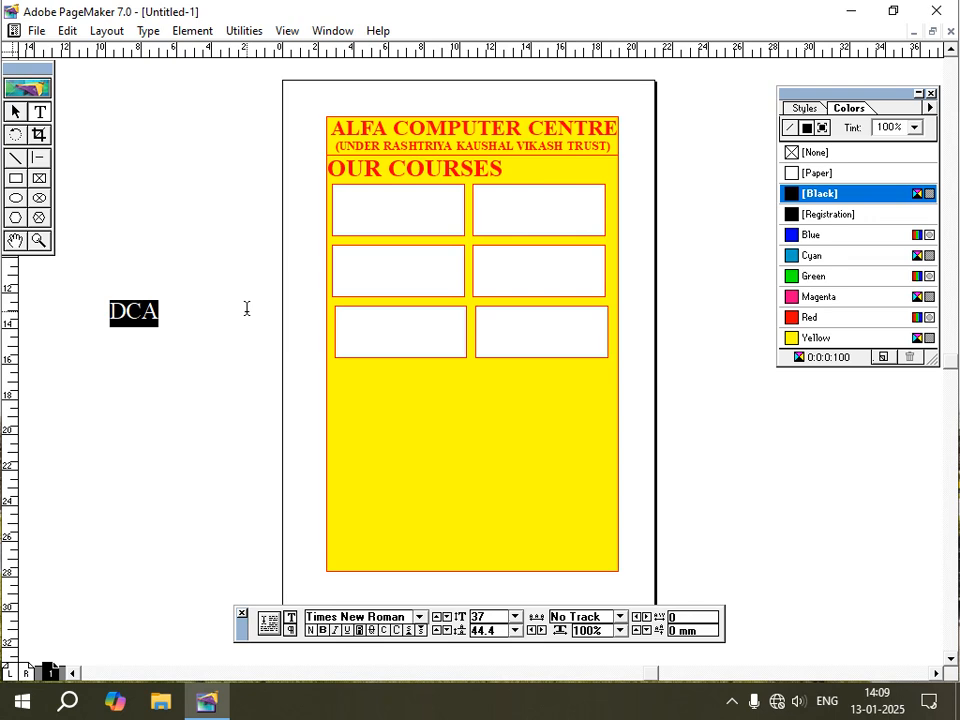
- Enlarge the "DCA" text to 75 pt and make it bold and Red
key(ctrl+shift+greater)
key(ctrl+shift+greater)
key(ctrl+shift+greater)
key(ctrl+shift+greater)
key(ctrl+shift+greater)
key(ctrl+shift+greater)
key(ctrl+shift+greater)
key(ctrl+shift+greater)
key(ctrl+shift+greater)
key(ctrl+shift+greater)
key(ctrl+shift+greater)
key(ctrl+shift+greater)
key(ctrl+shift+greater)
key(ctrl+shift+greater)
key(ctrl+shift+greater)
key(ctrl+shift+greater)
key(ctrl+shift+greater)
key(ctrl+shift+greater)
key(ctrl+shift+greater)
key(ctrl+shift+greater)
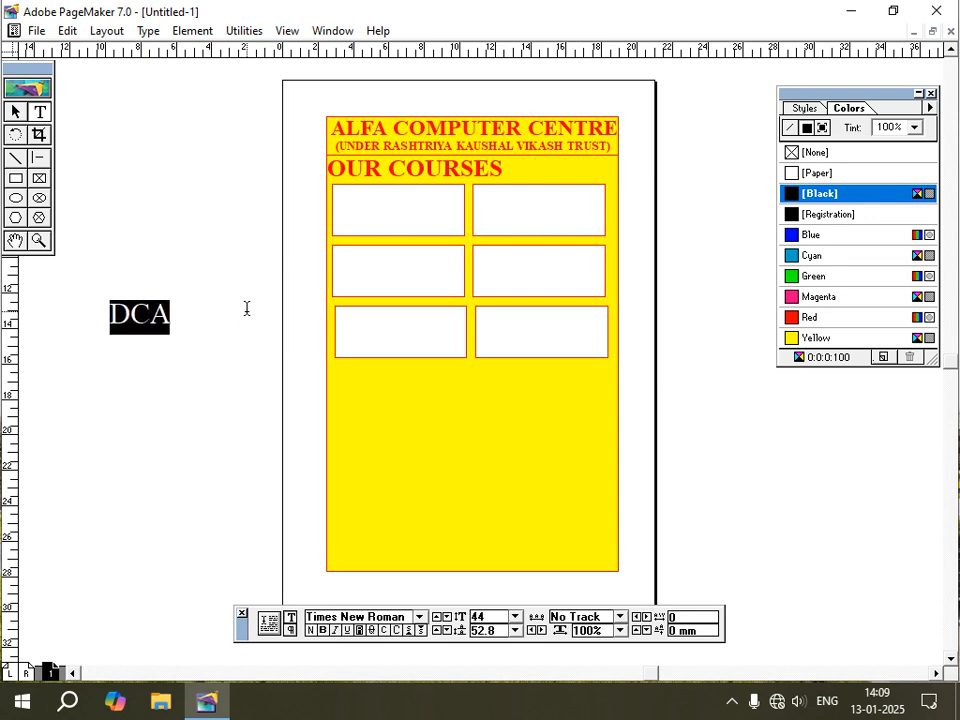
key(ctrl+shift+greater)
key(ctrl+shift+greater)
key(ctrl+shift+greater)
key(ctrl+shift+greater)
key(ctrl+shift+greater)
key(ctrl+shift+greater)
key(ctrl+shift+greater)
key(ctrl+shift+greater)
key(ctrl+shift+greater)
key(ctrl+shift+greater)
key(ctrl+shift+greater)
key(ctrl+shift+greater)
key(ctrl+shift+greater)
key(ctrl+shift+greater)
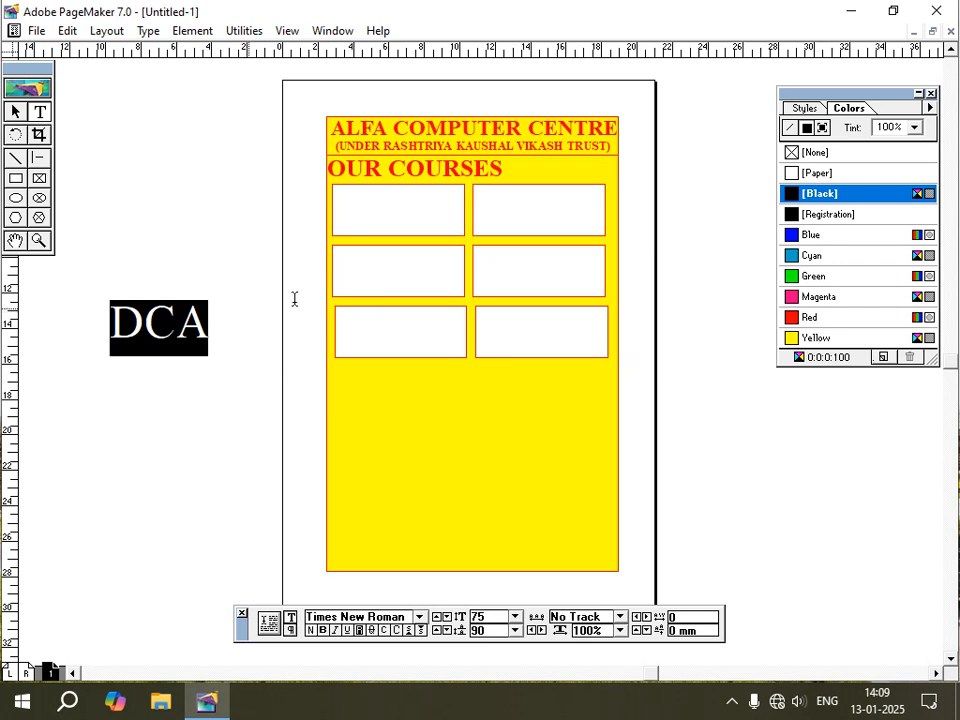
click(793, 318)
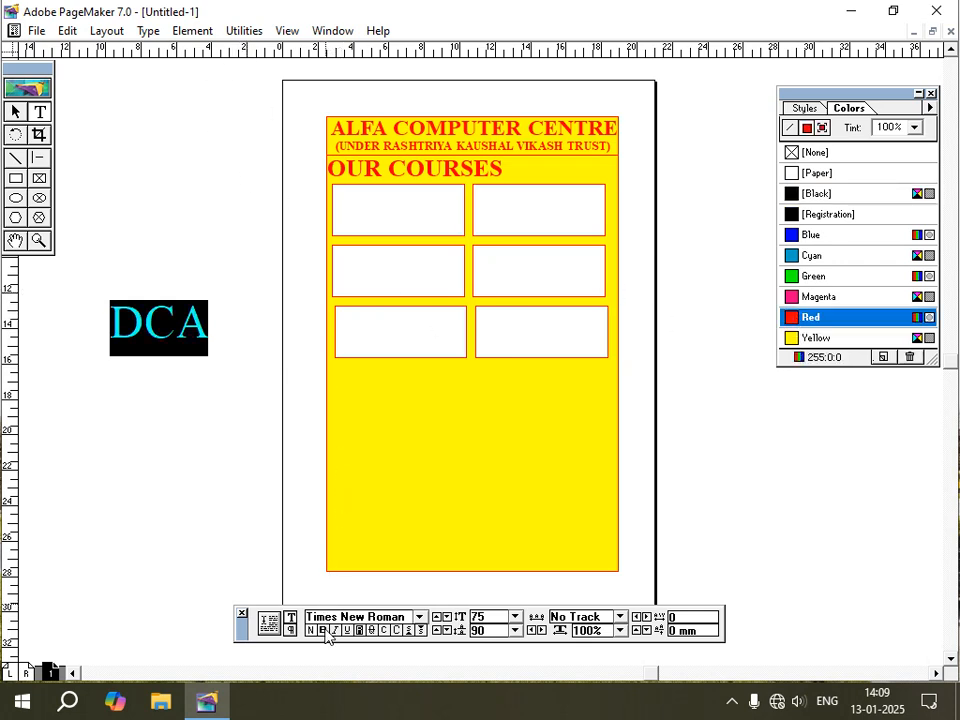
- Move the "DCA" text into the first white box of the top row and centre it there
click(15, 111)
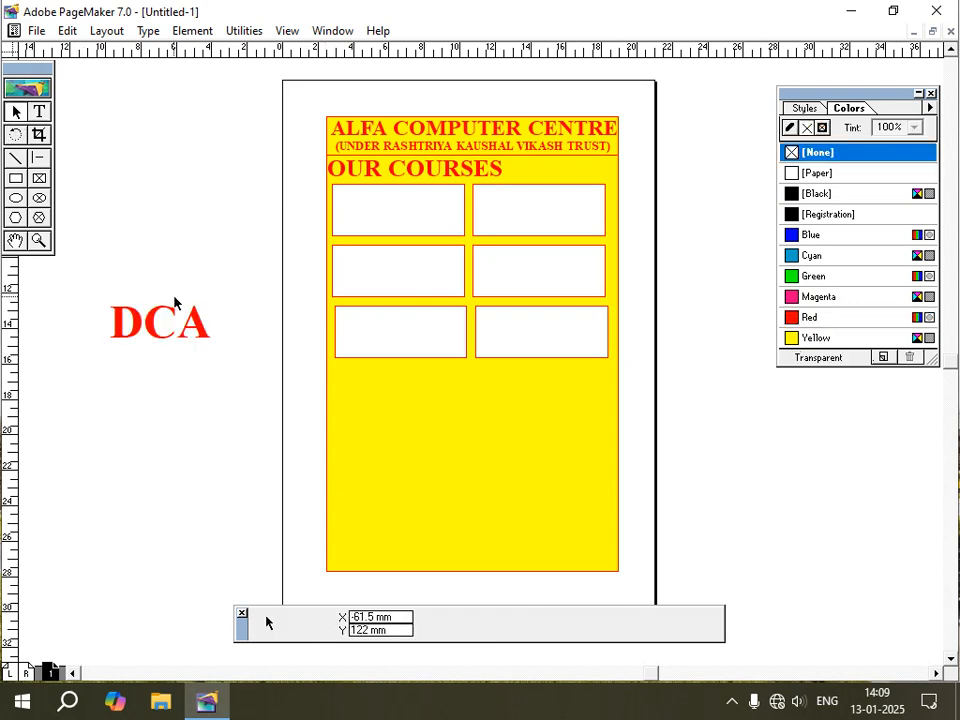
click(174, 302)
drag(174, 302, 386, 208)
key(Down)
key(Down)
key(Down)
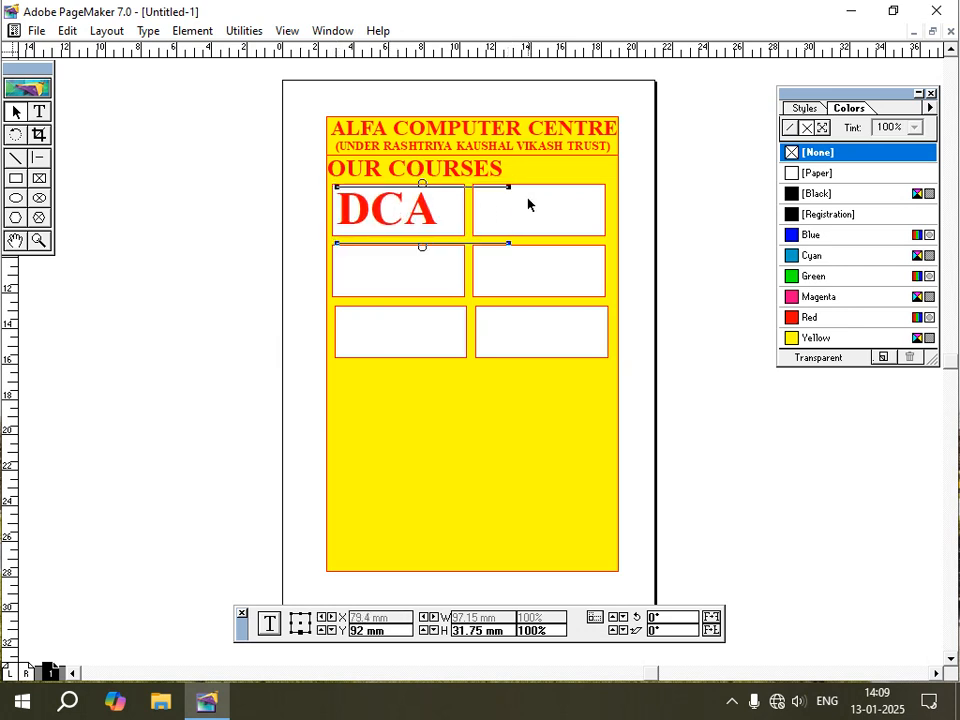
key(Right)
key(Right)
key(Right)
key(Right)
key(Right)
key(Right)
key(Right)
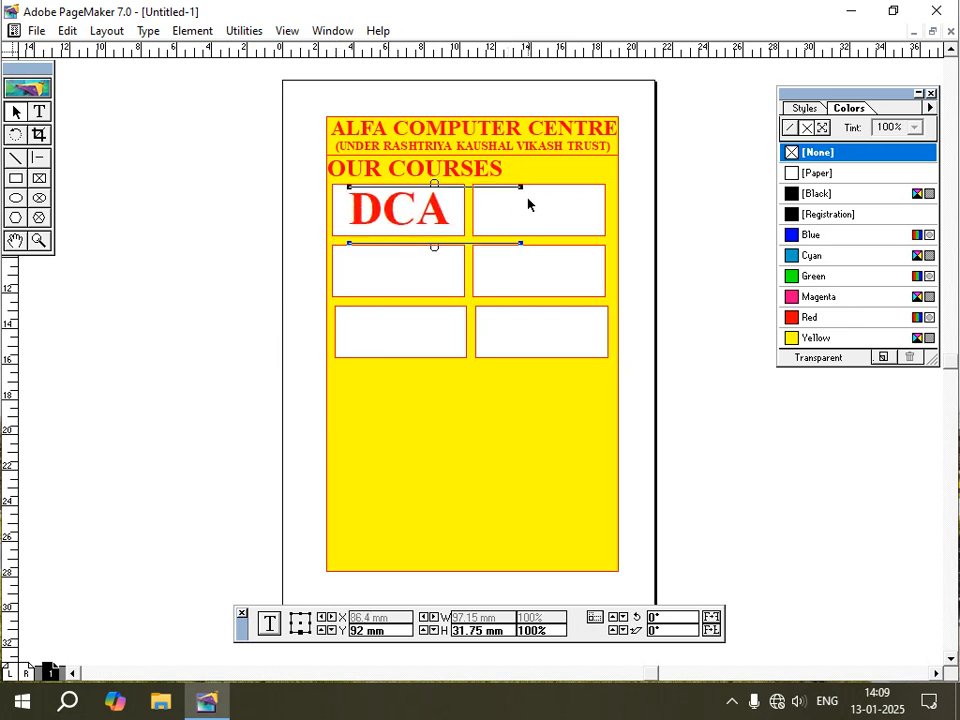
key(Left)
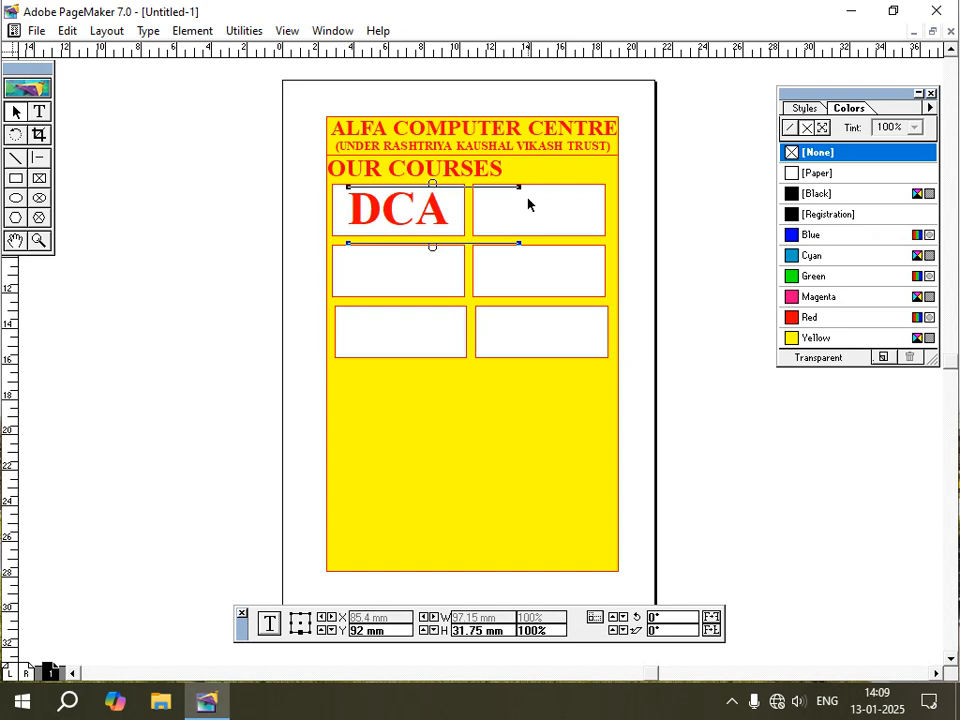
- Place a copy of the "DCA" text over the second white box of the top row and change it to "DTP"
drag(528, 204, 531, 213)
click(39, 111)
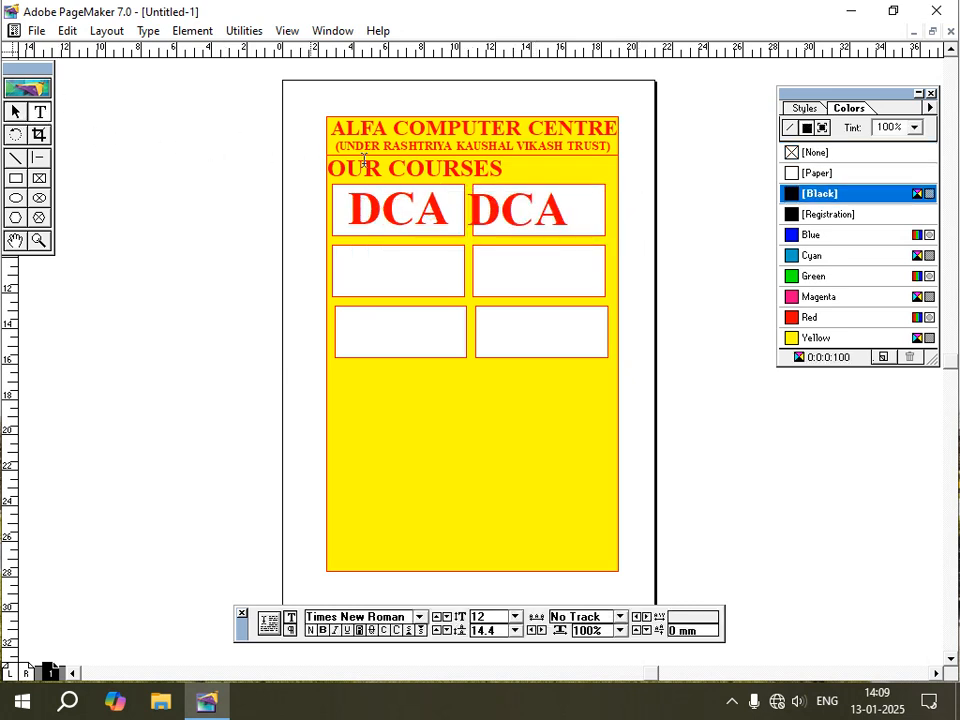
click(553, 210)
key(BackSpace)
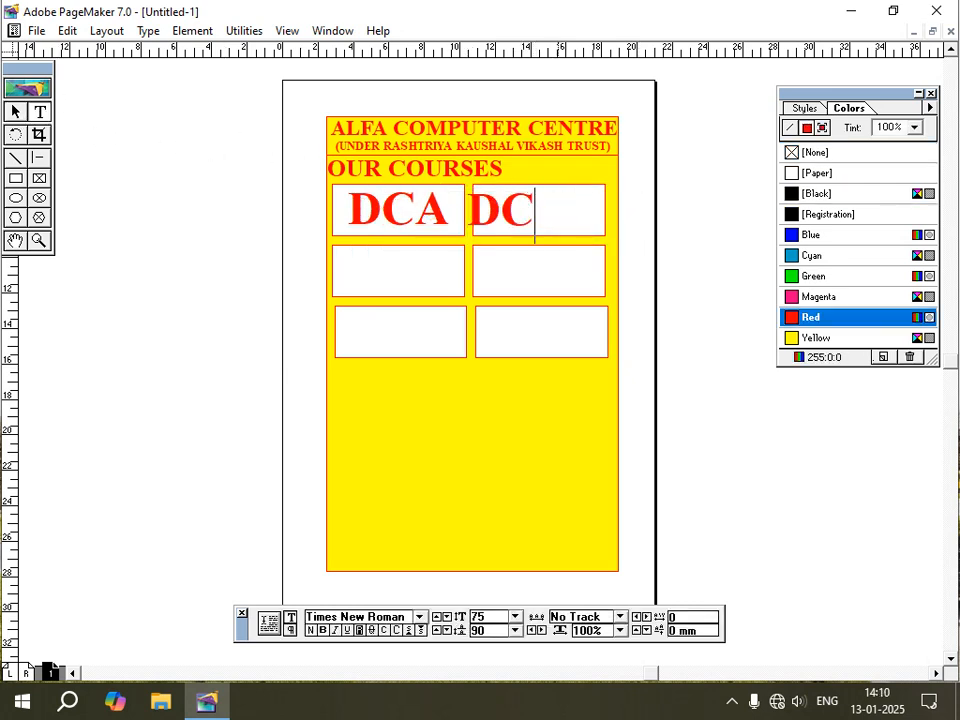
key(BackSpace)
text(TP)
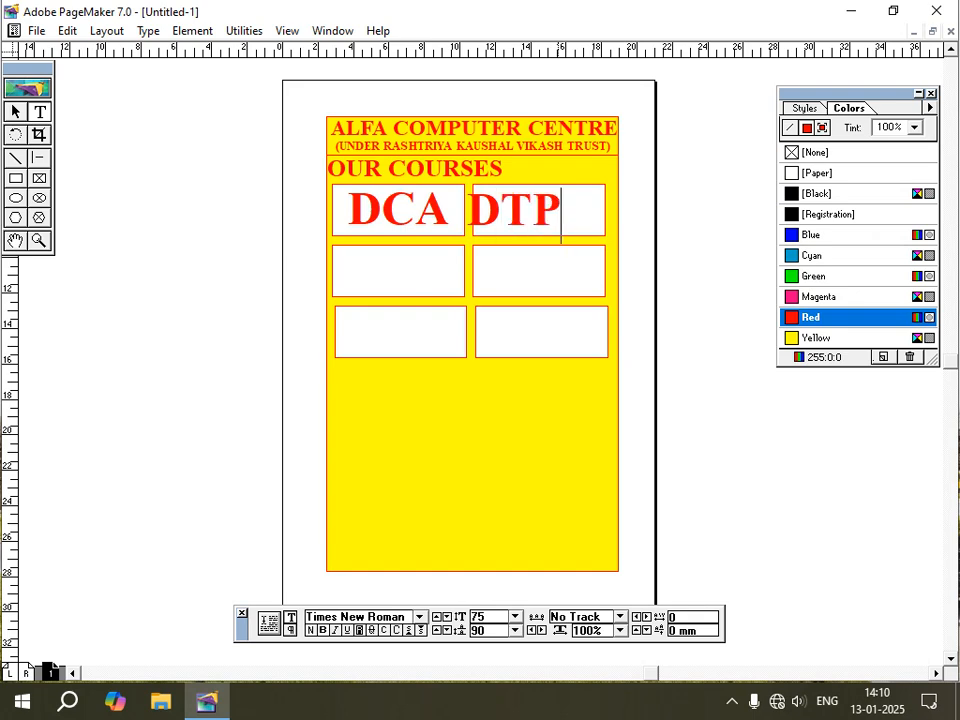
- Shift the "DTP" text horizontally until it is centred in the second box of the top row
click(15, 111)
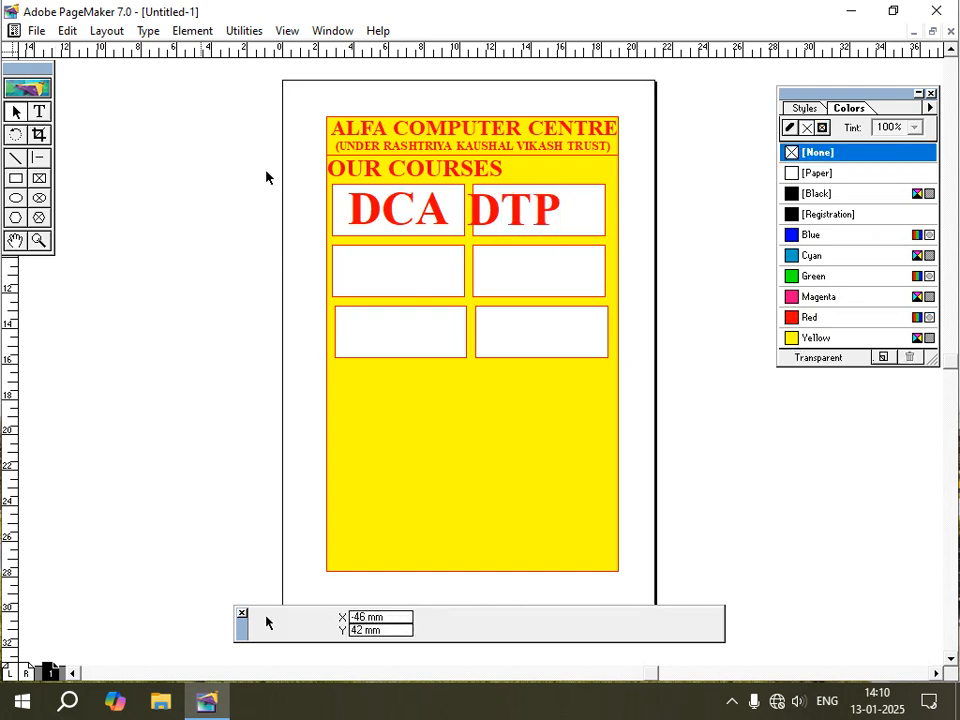
click(488, 216)
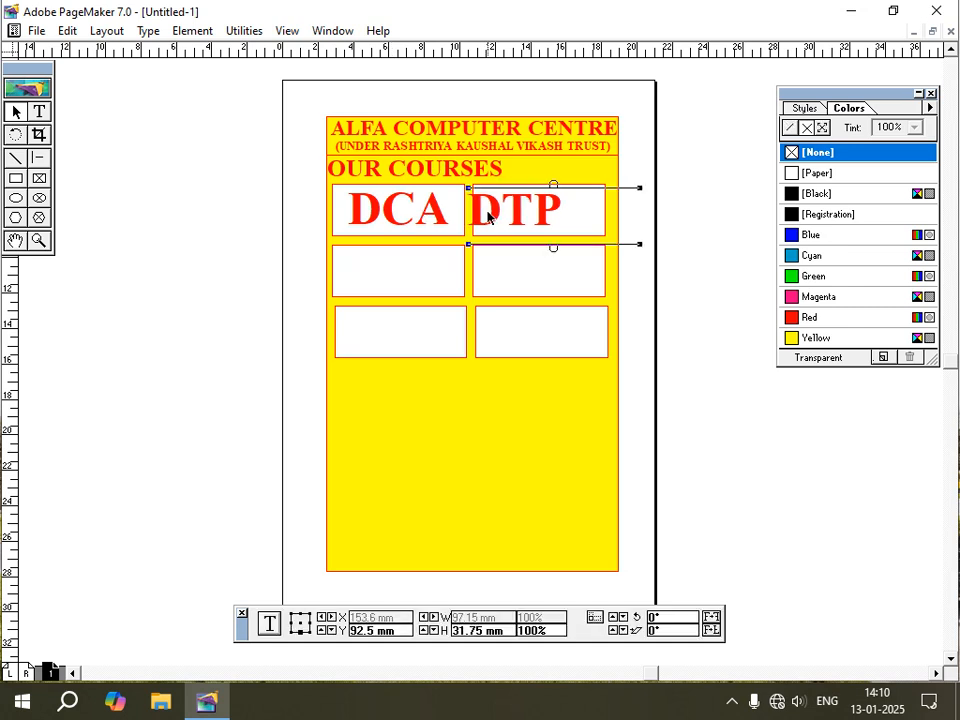
key(Right)
key(Right)
key(Right)
key(Right)
key(Right)
key(Right)
key(Right)
key(Right)
key(Right)
key(Right)
key(Right)
key(Right)
key(Right)
key(Right)
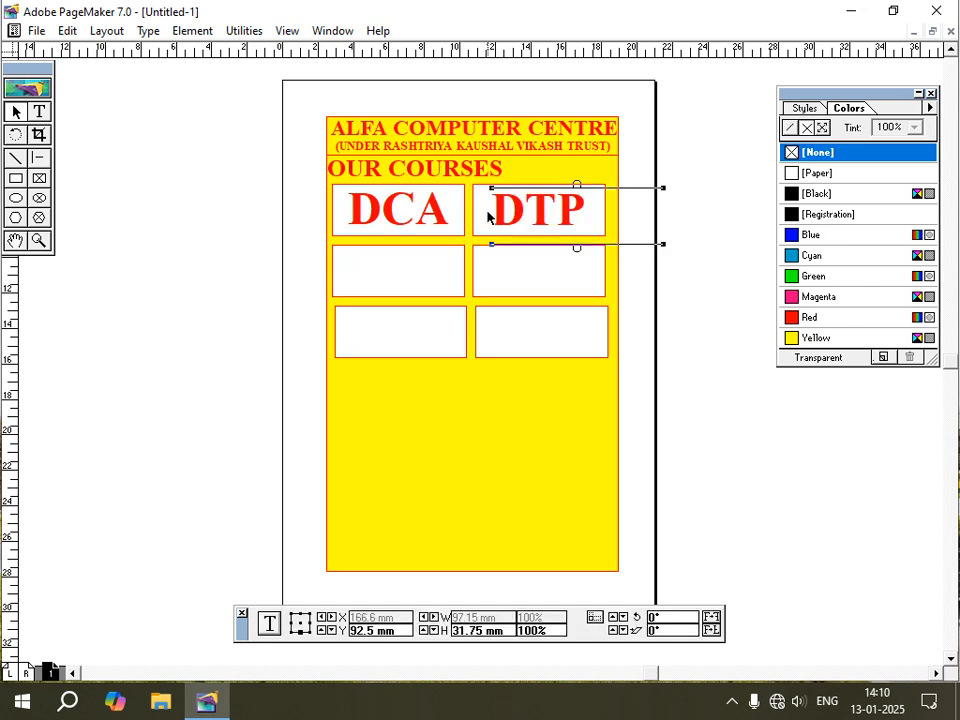
- Copy the "DCA" text into the first white box of the second row and change it to "ADCA"
click(433, 211)
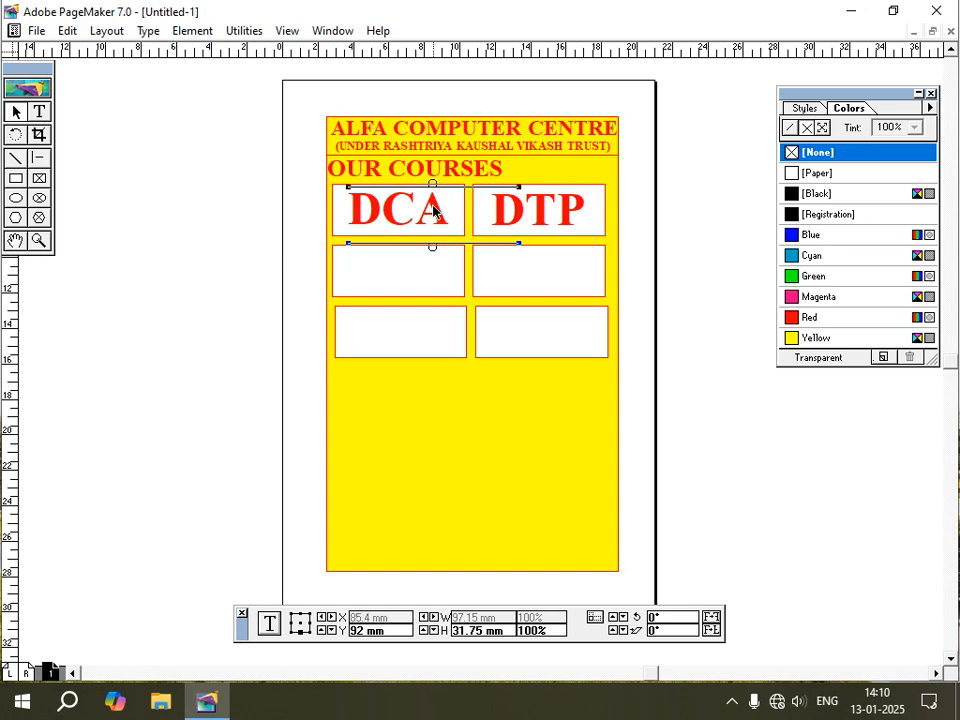
key(ctrl+c)
key(ctrl+v)
drag(433, 211, 435, 251)
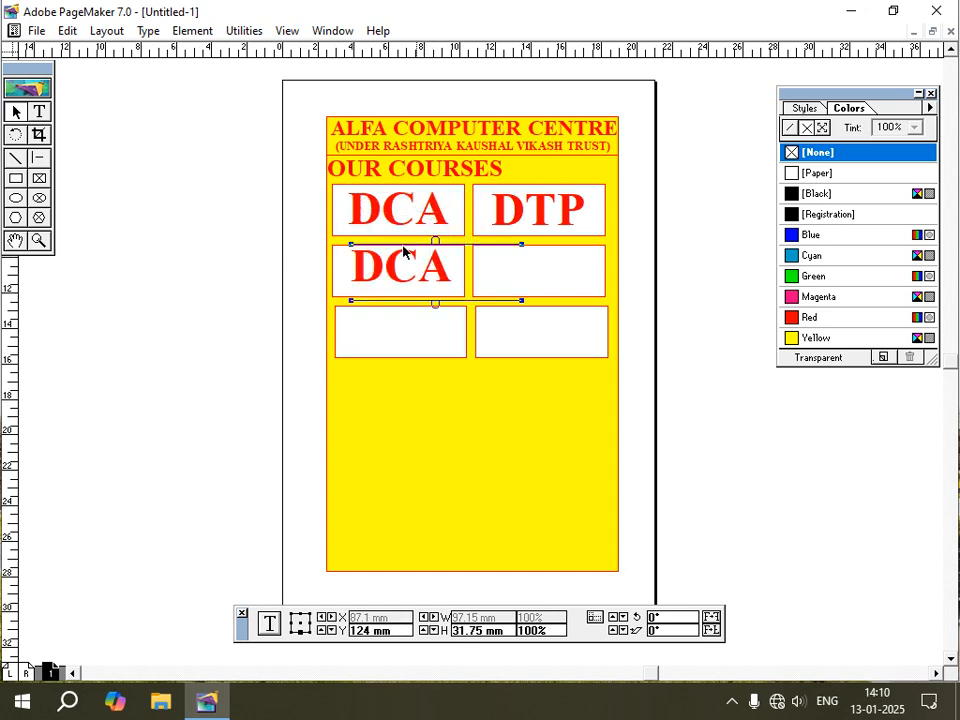
click(39, 112)
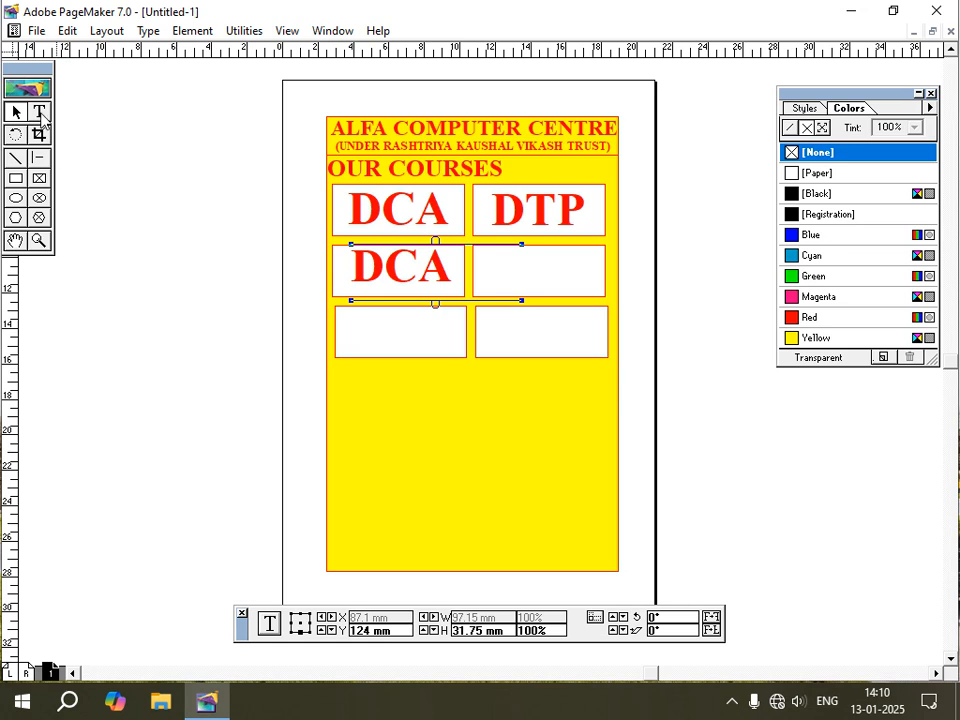
click(354, 264)
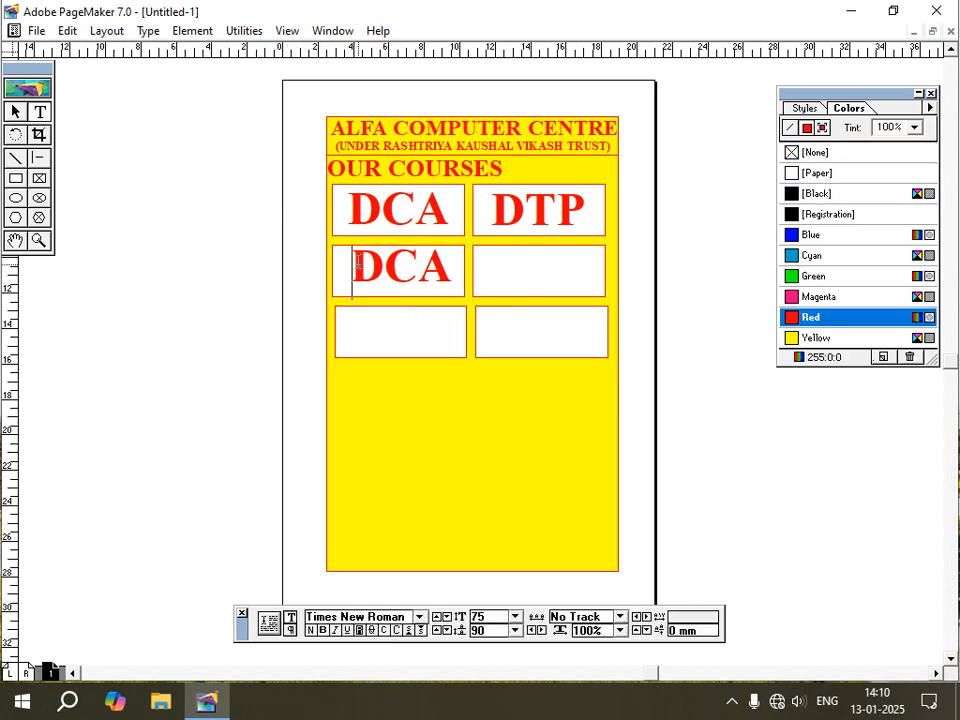
text(A)
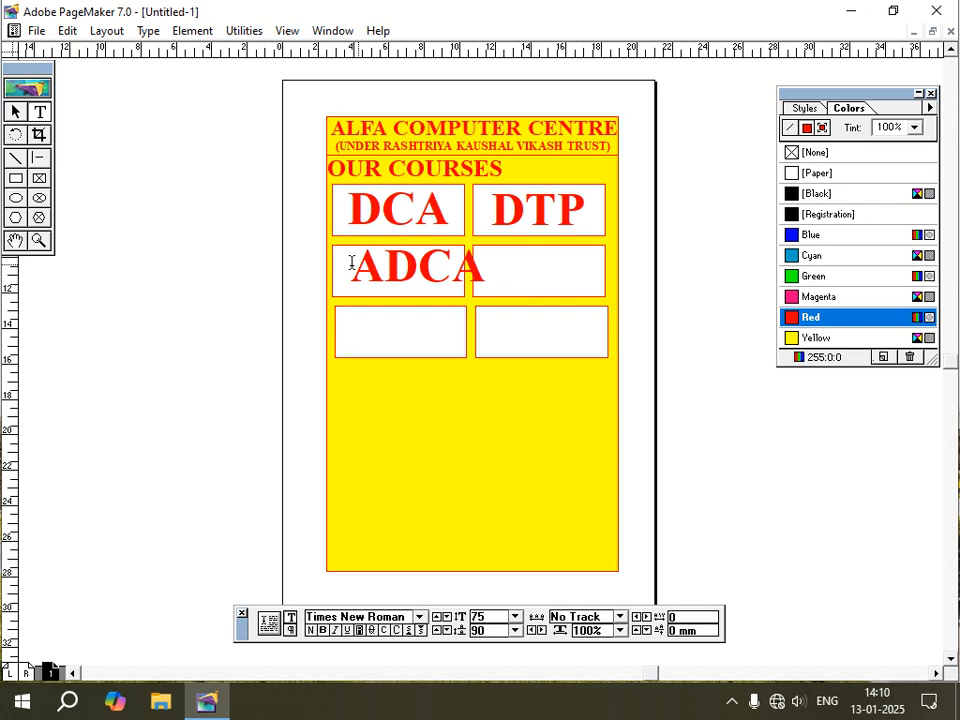
- Shift the "ADCA" text sideways so it starts at the inner edge of its white box
click(20, 110)
click(410, 266)
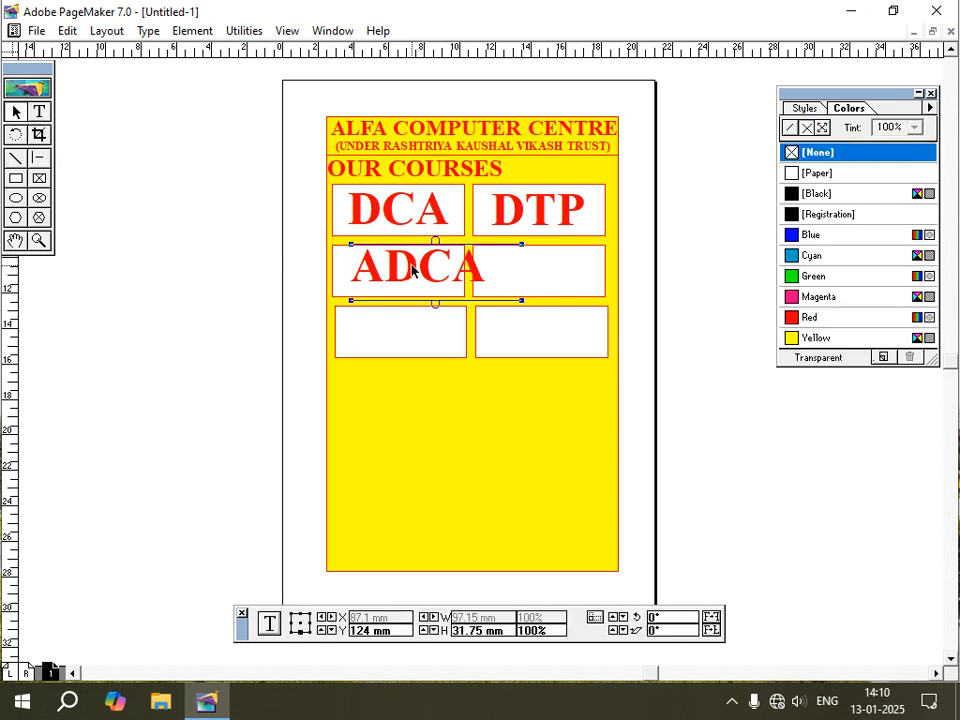
key(Left)
key(Left)
key(Left)
key(Left)
key(Left)
key(Left)
key(Left)
key(Left)
key(Left)
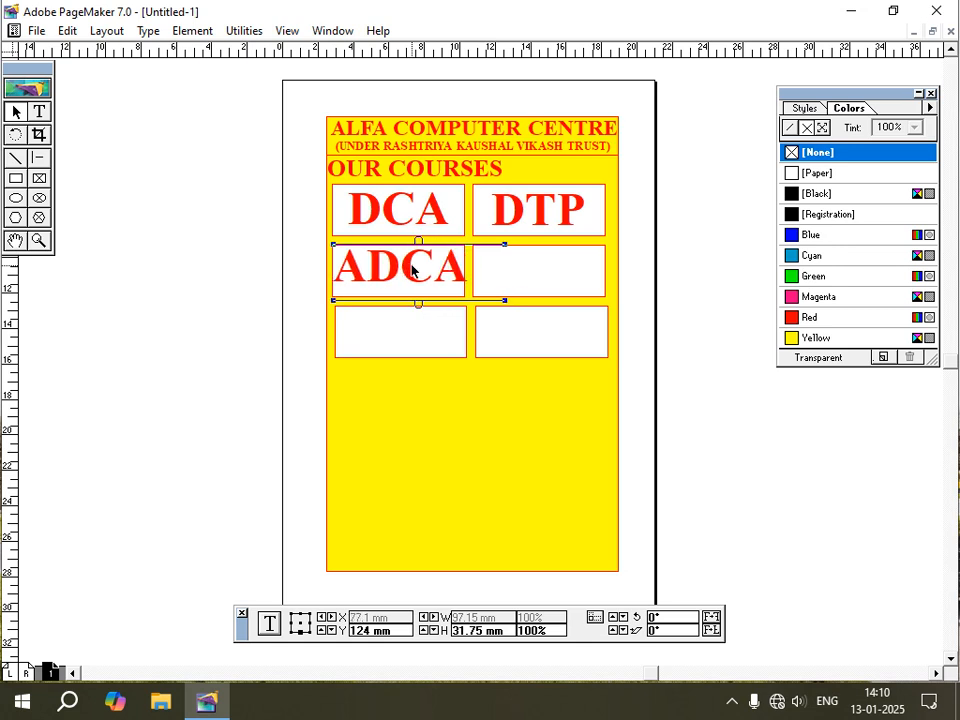
key(Left)
- Reduce the "ADCA" text to 72 pt
click(39, 111)
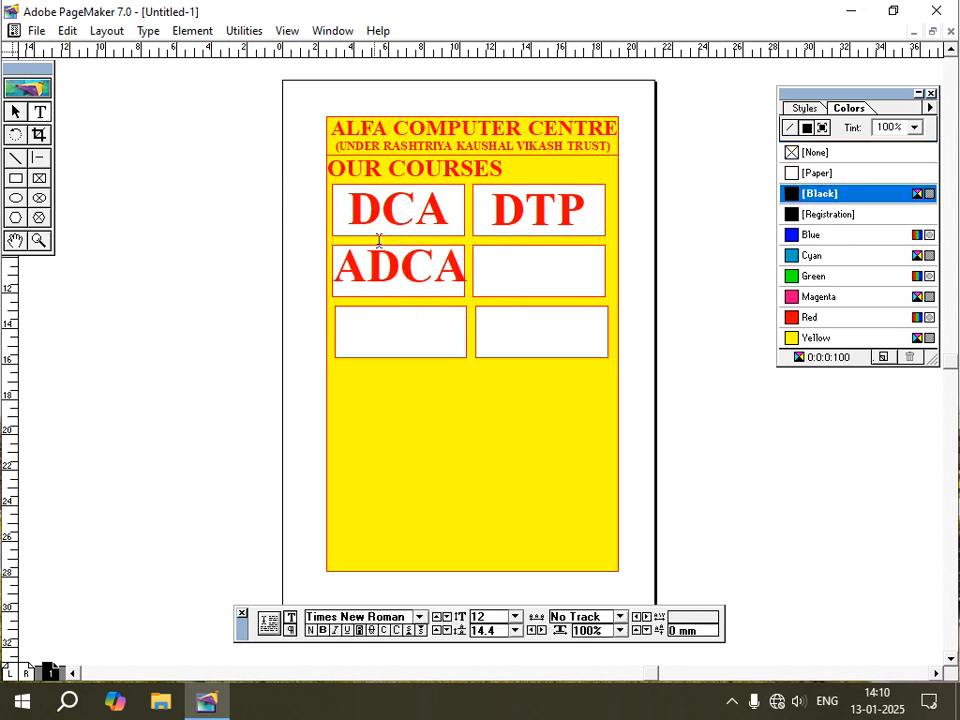
click(400, 266)
key(ctrl+a)
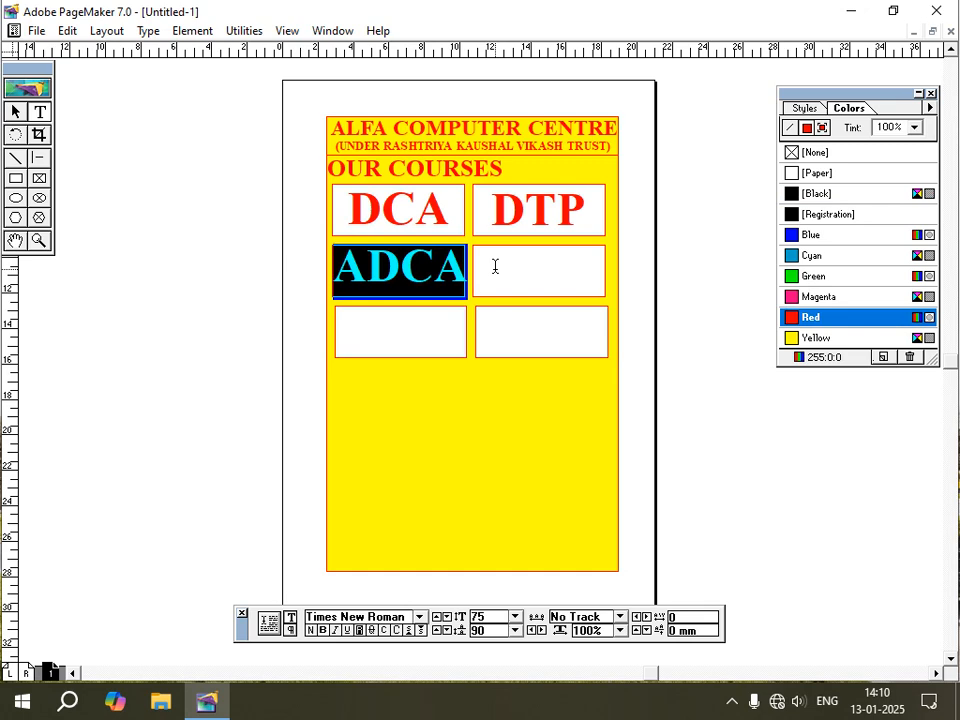
key(ctrl+alt+shift+comma)
key(ctrl+alt+shift+comma)
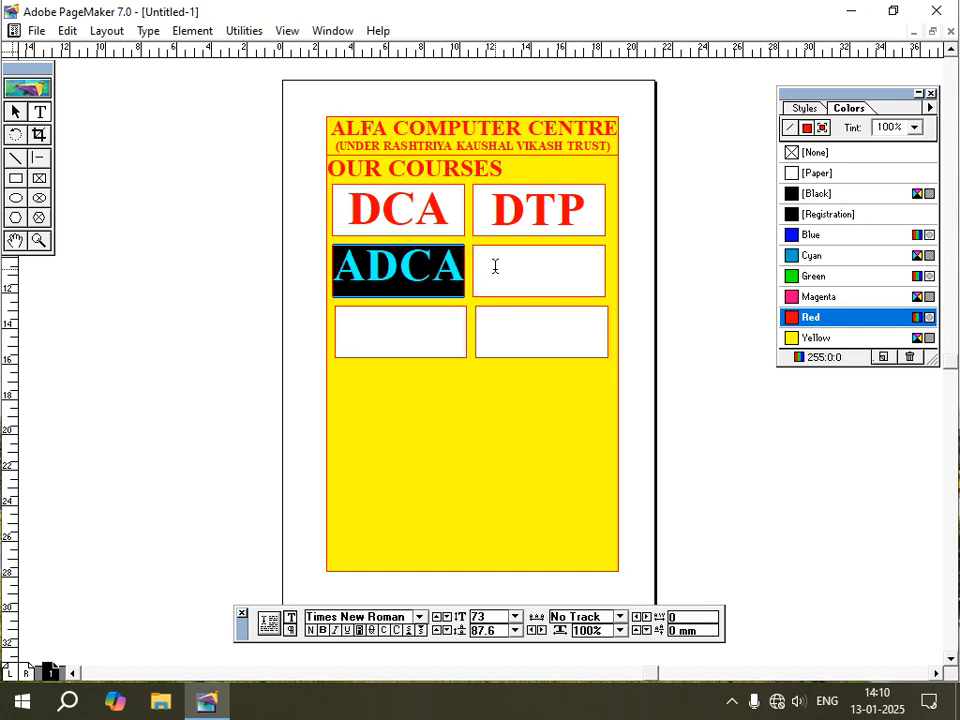
key(ctrl+alt+shift+comma)
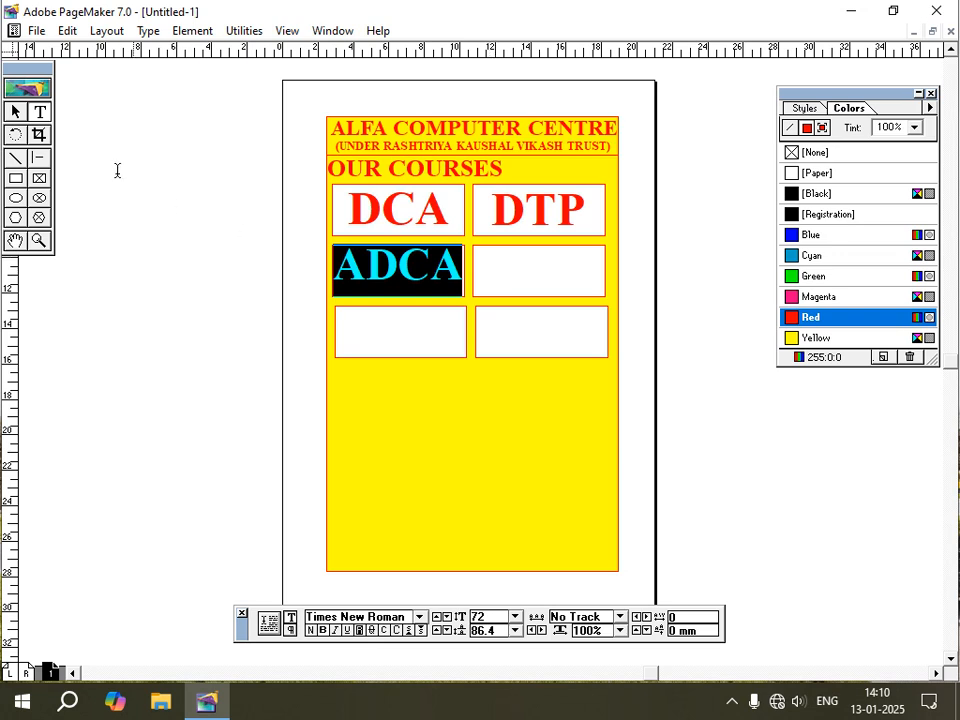
- Lower the "ADCA" text slightly so it sits vertically centred in its white box
click(15, 111)
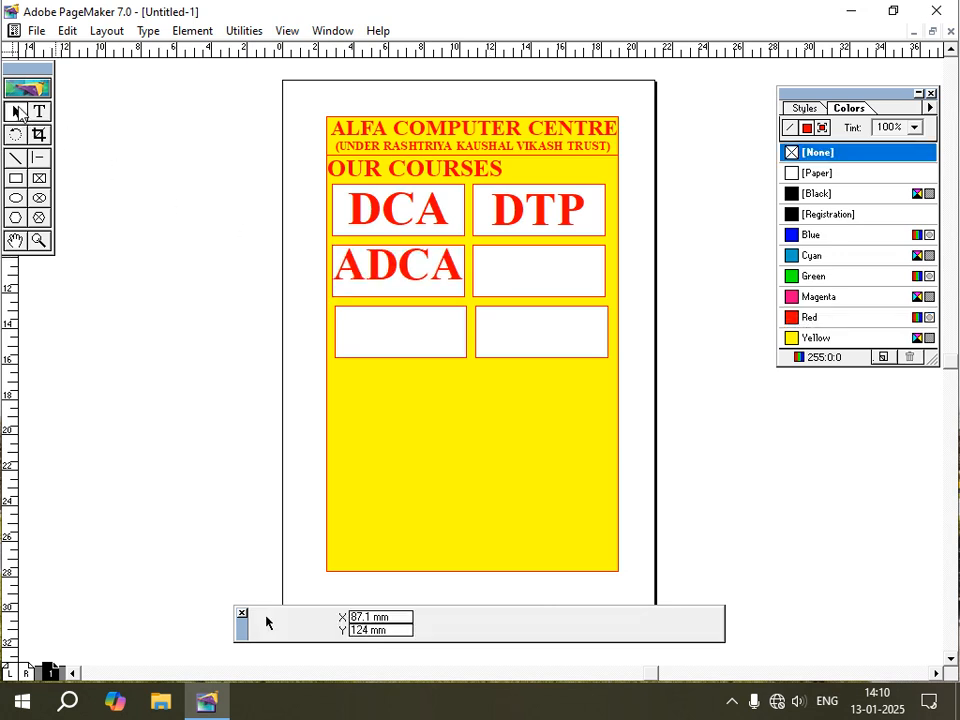
click(364, 271)
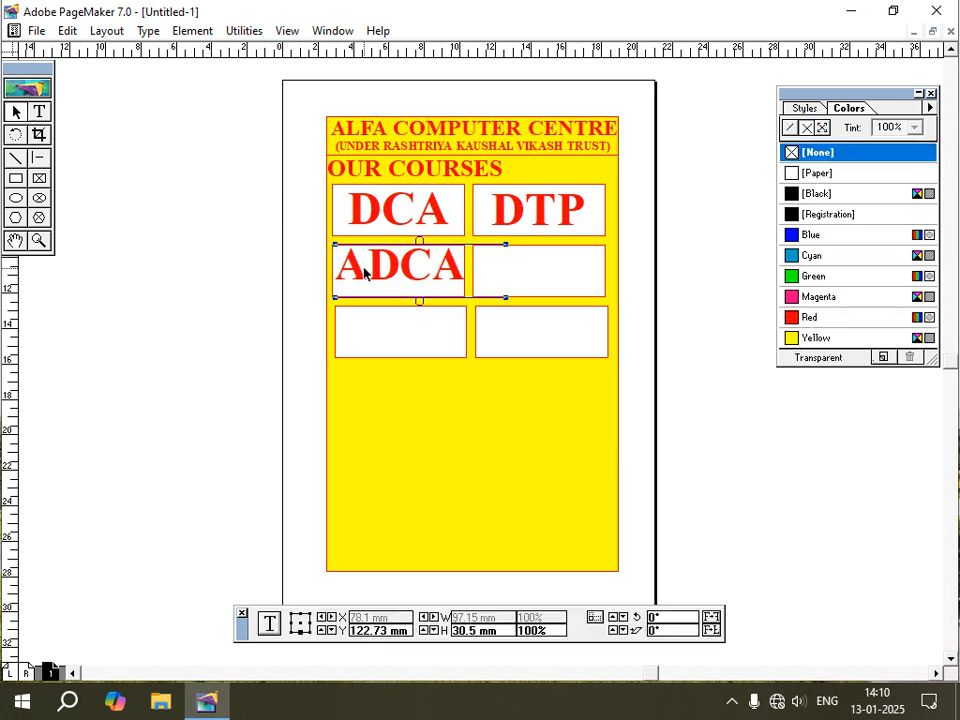
key(Down)
key(Down)
key(Down)
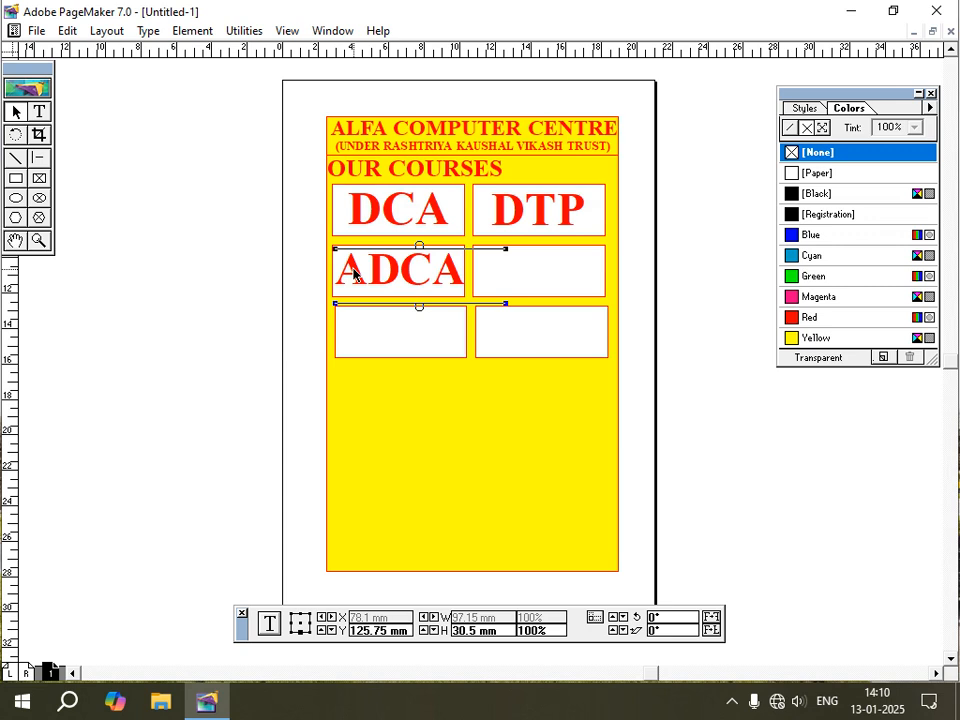
- Place a copy of the "ADCA" text in the first white box of the third row and change it to "DFA"
drag(356, 282, 388, 328)
click(38, 112)
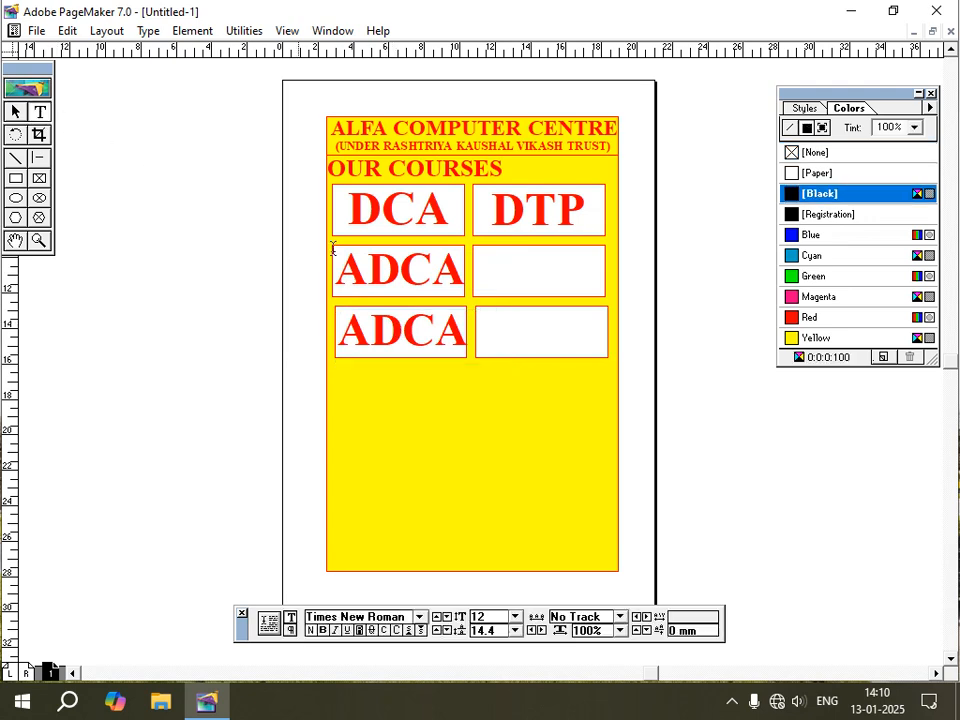
click(405, 325)
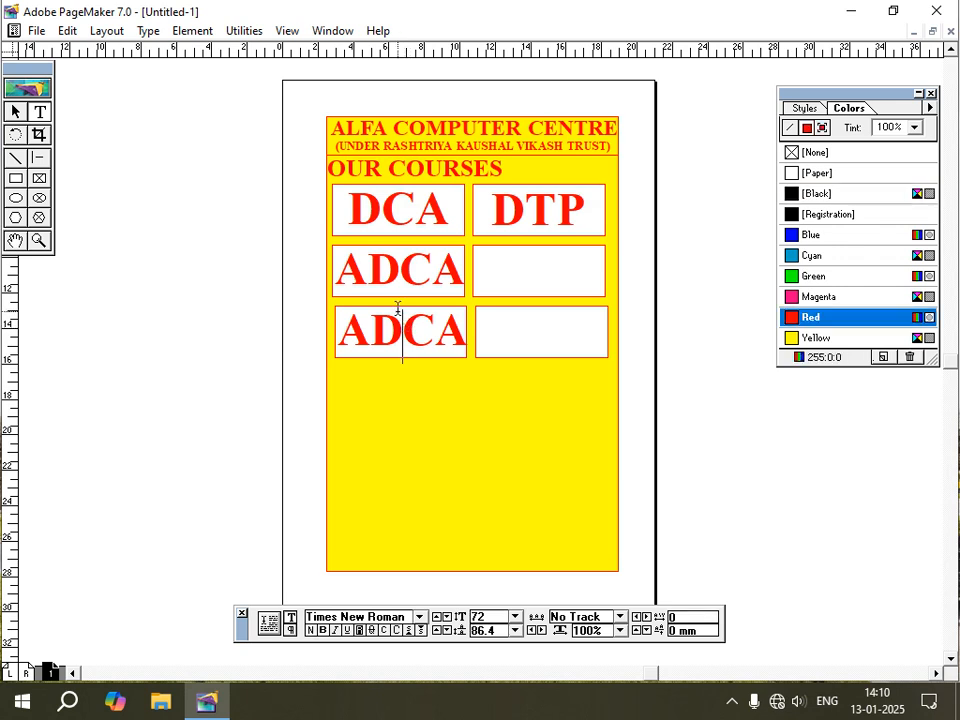
key(BackSpace)
key(BackSpace)
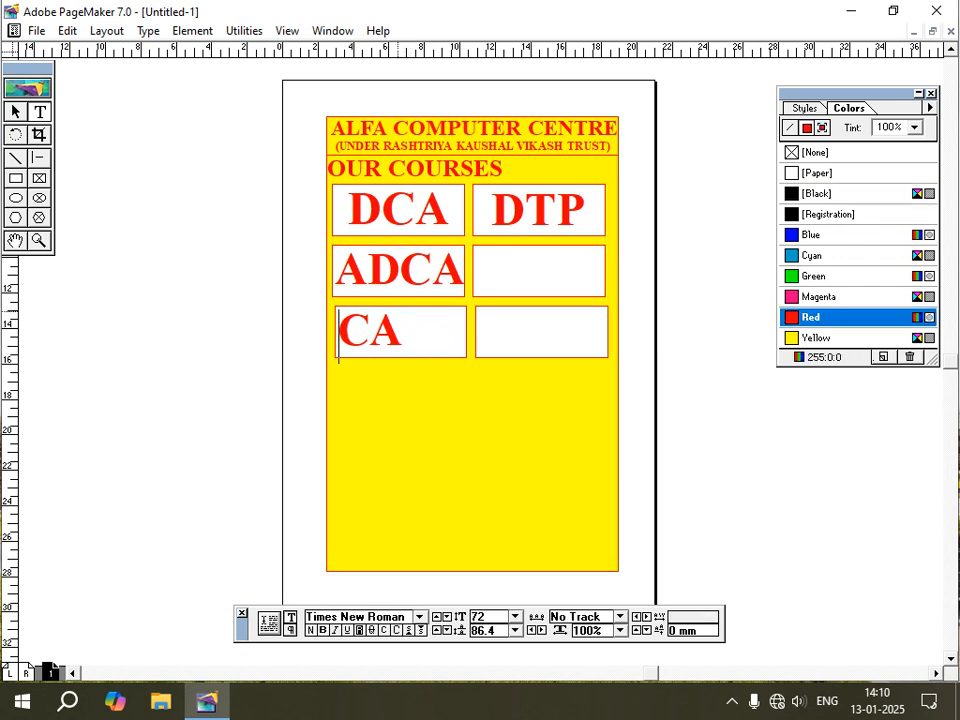
click(381, 315)
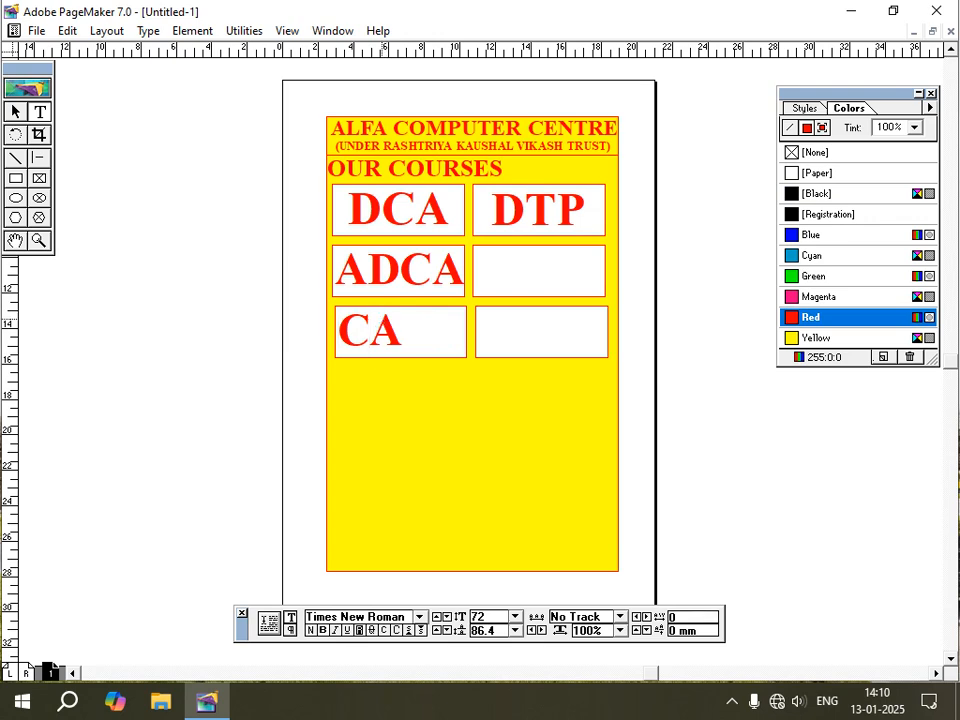
key(BackSpace)
text(DFAA)
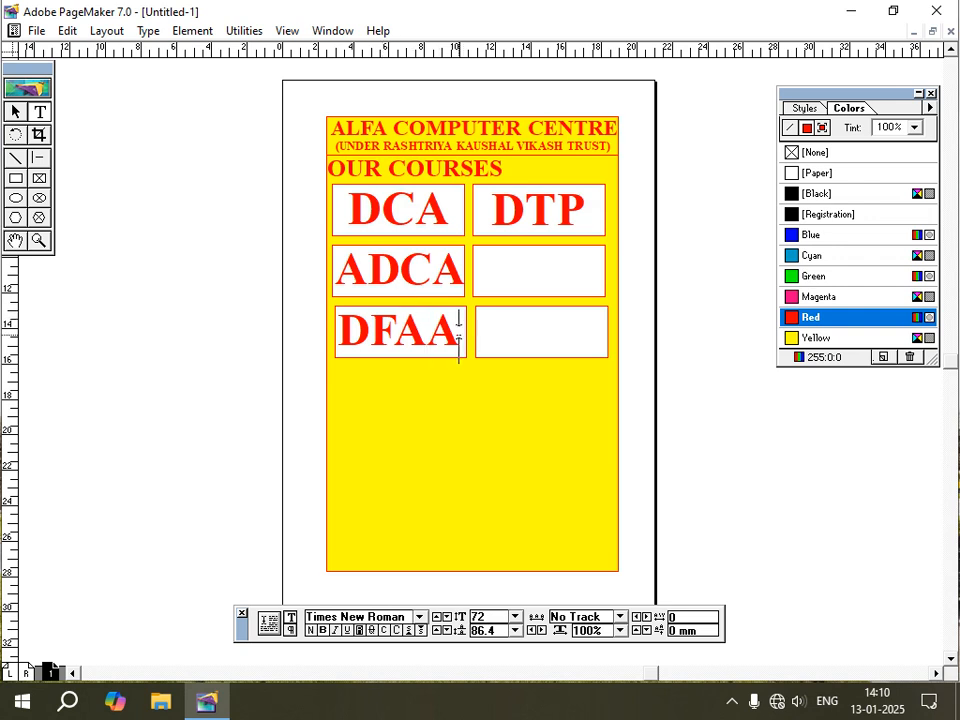
key(BackSpace)
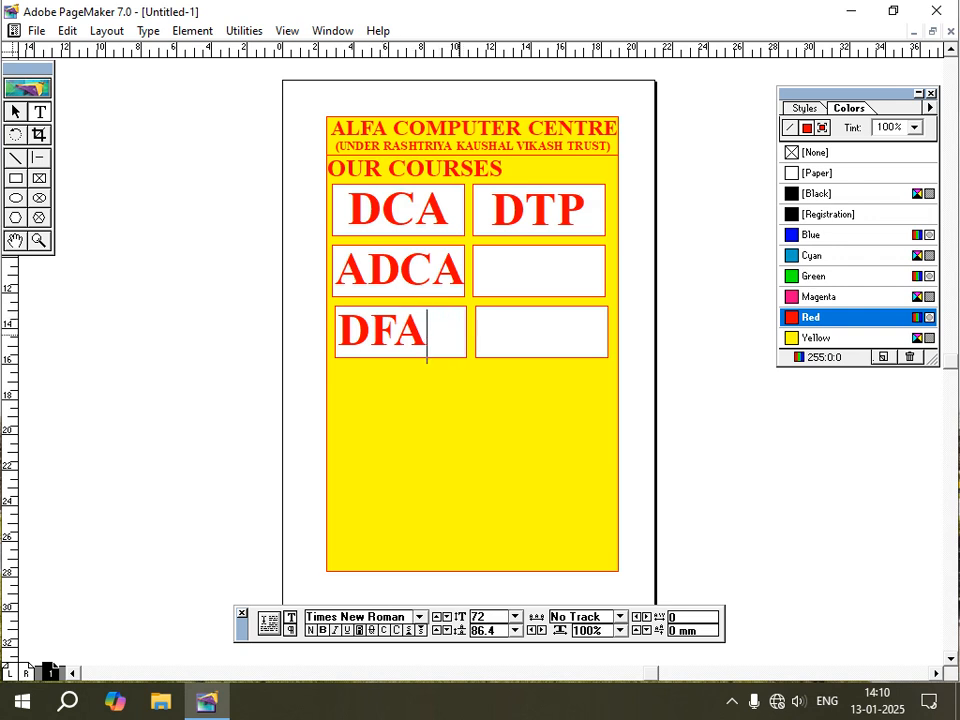
- Centre the "DFA" text horizontally in the first box of the third row
click(15, 112)
click(413, 332)
key(Right)
key(Right)
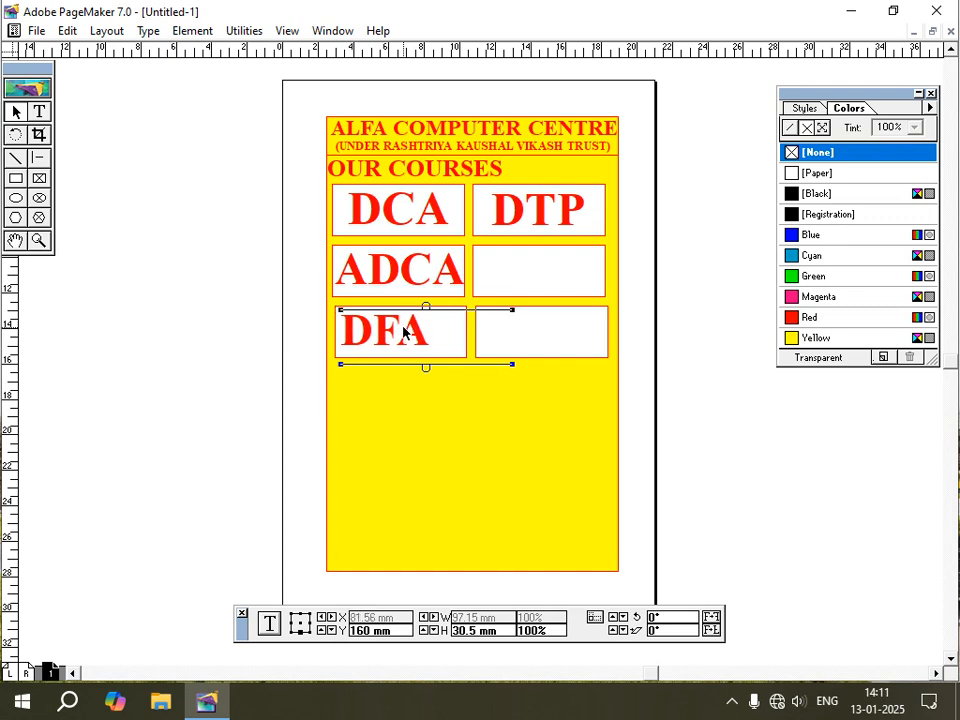
key(Right)
key(Right)
key(Right)
key(Right)
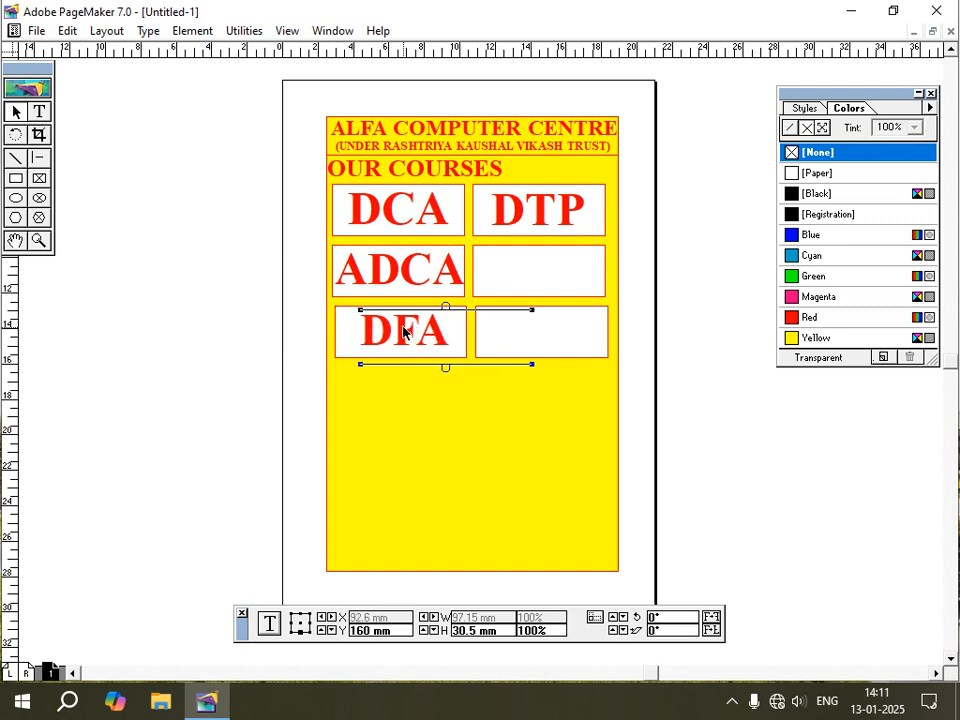
key(Left)
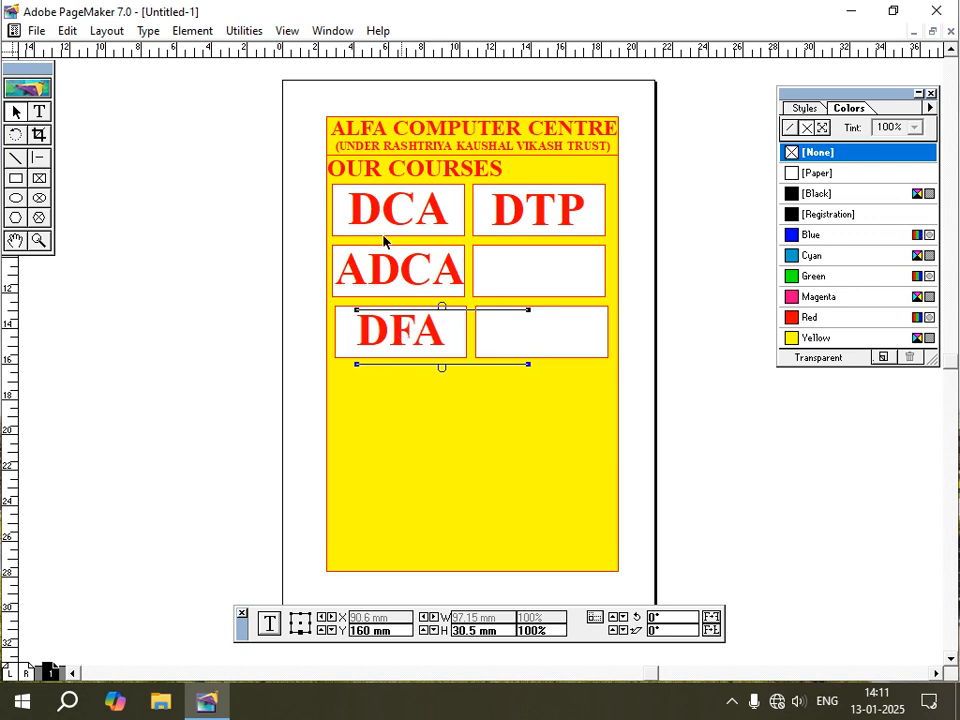
- Place a copy of the "DFA" text over the second white box of the third row and replace its wording with "TALLY"
click(60, 125)
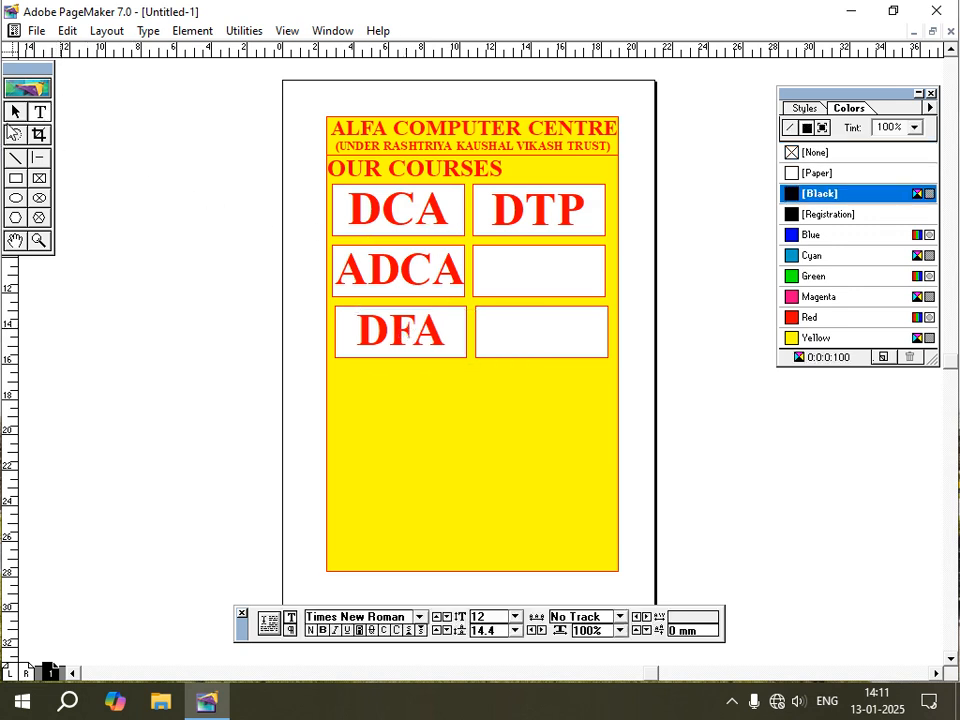
click(15, 112)
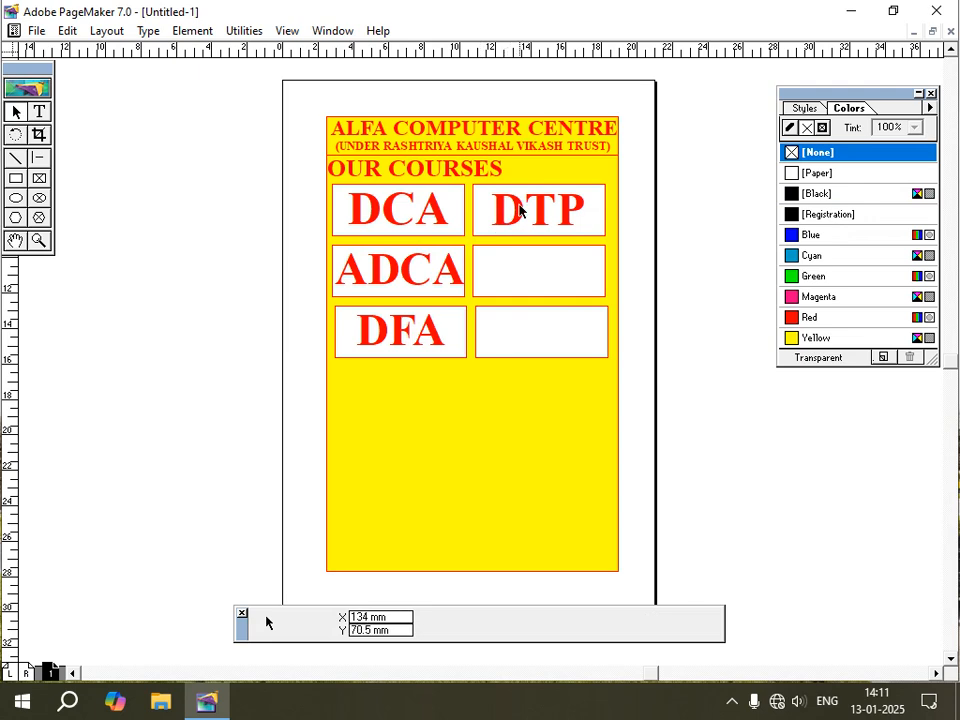
click(428, 325)
drag(428, 325, 473, 312)
click(39, 112)
text(T)
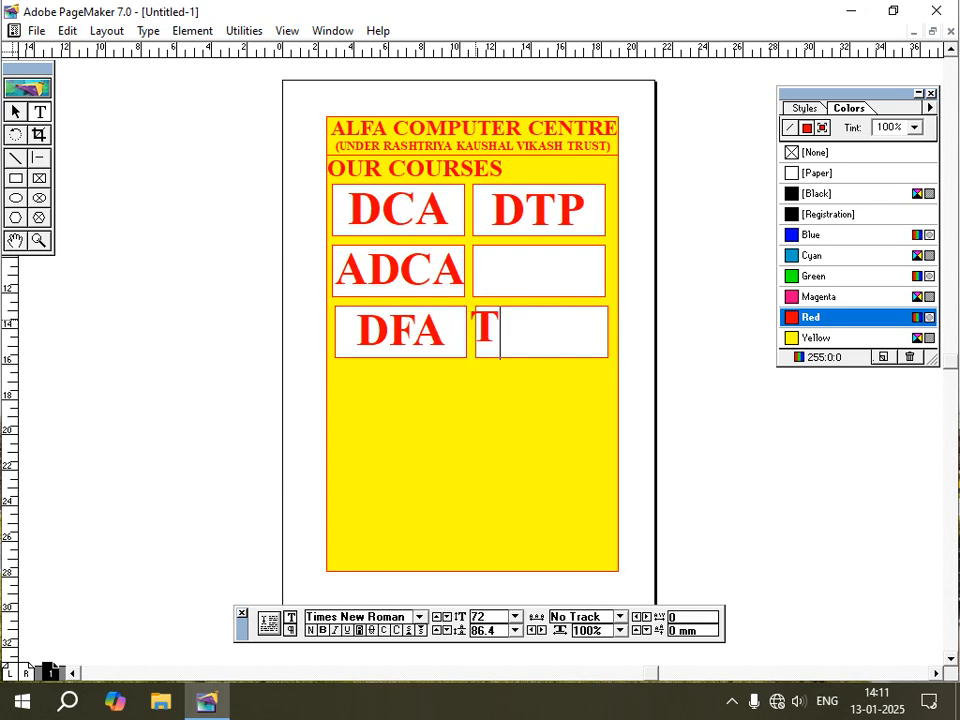
text(ALLY)
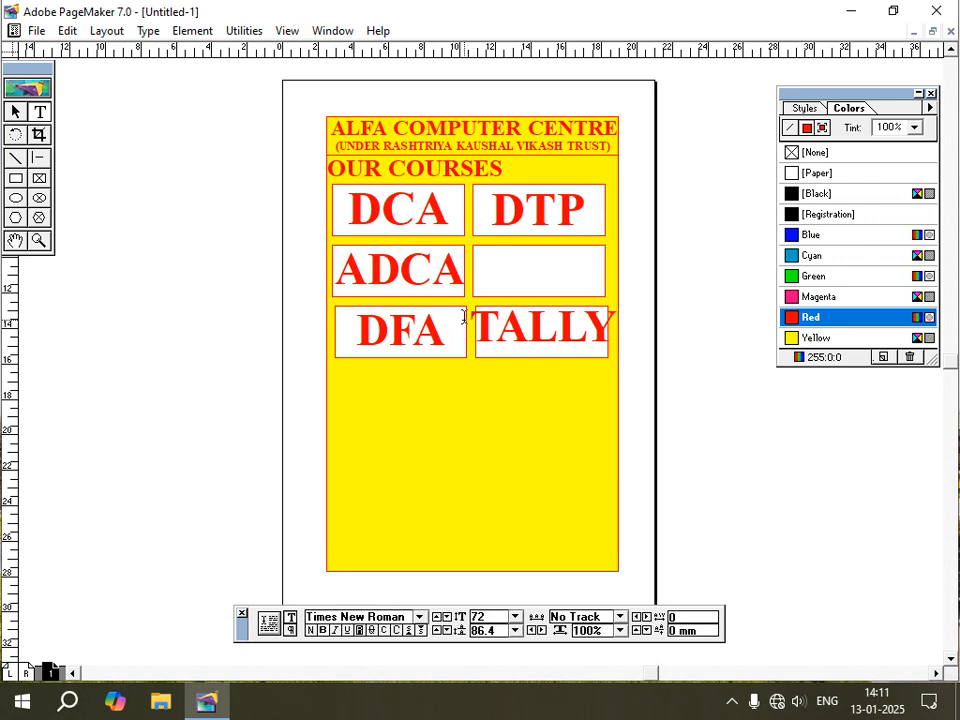
- Reduce the "TALLY" text to 62 pt
key(ctrl+a)
key(ctrl+shift+comma)
key(ctrl+shift+comma)
key(ctrl+shift+comma)
key(ctrl+shift+comma)
key(ctrl+shift+comma)
key(ctrl+shift+comma)
key(ctrl+shift+comma)
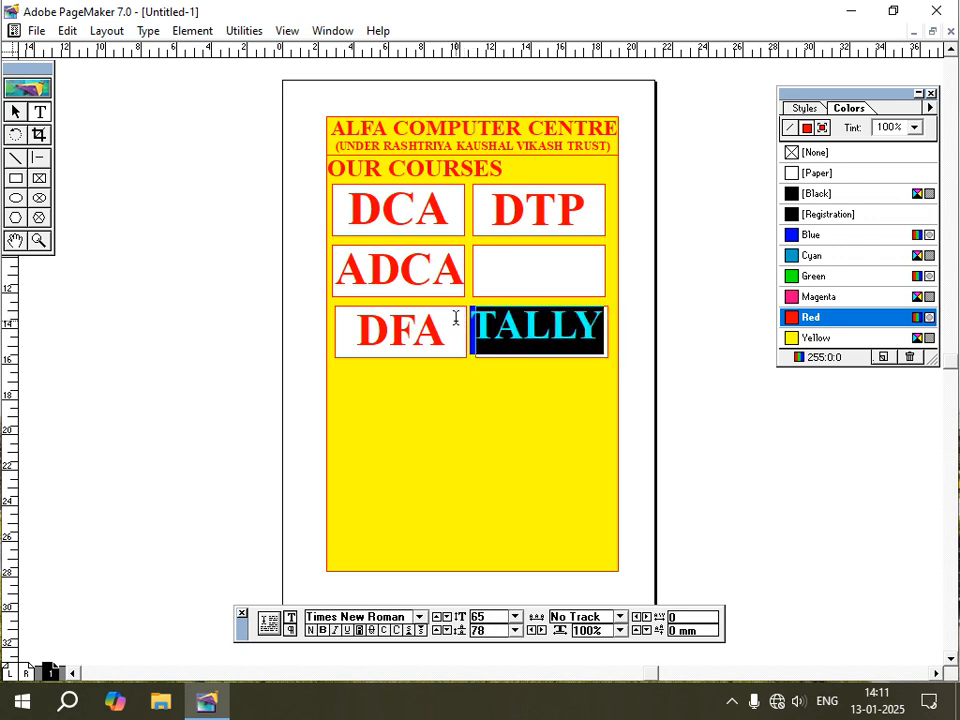
key(ctrl+shift+comma)
key(ctrl+shift+comma)
key(ctrl+shift+comma)
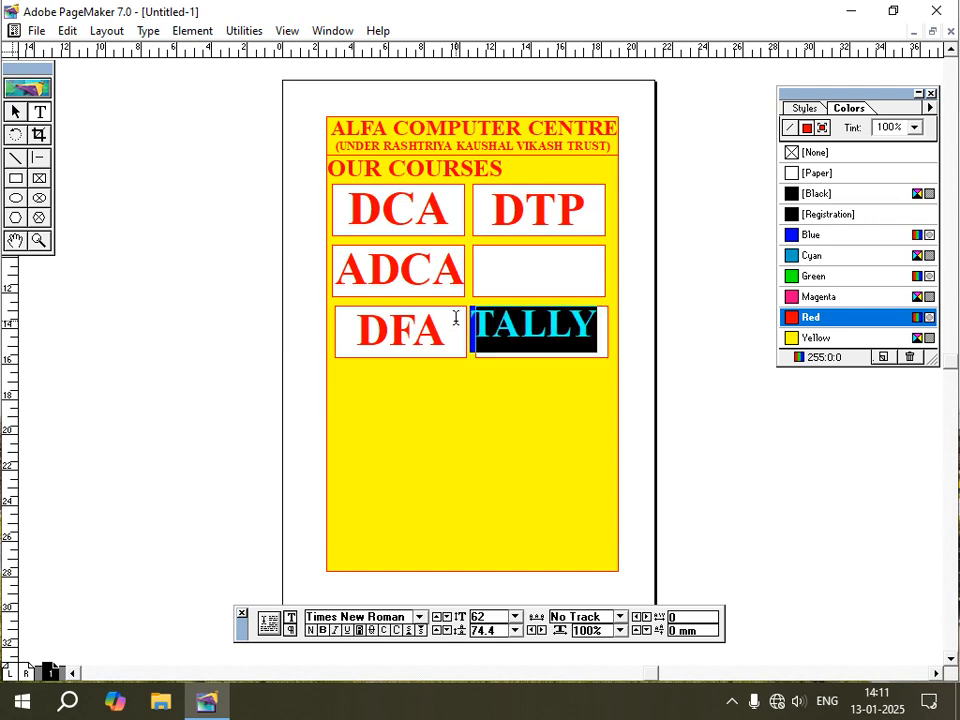
- Nudge the "TALLY" text until it sits centred inside the second white box of the third row
click(15, 111)
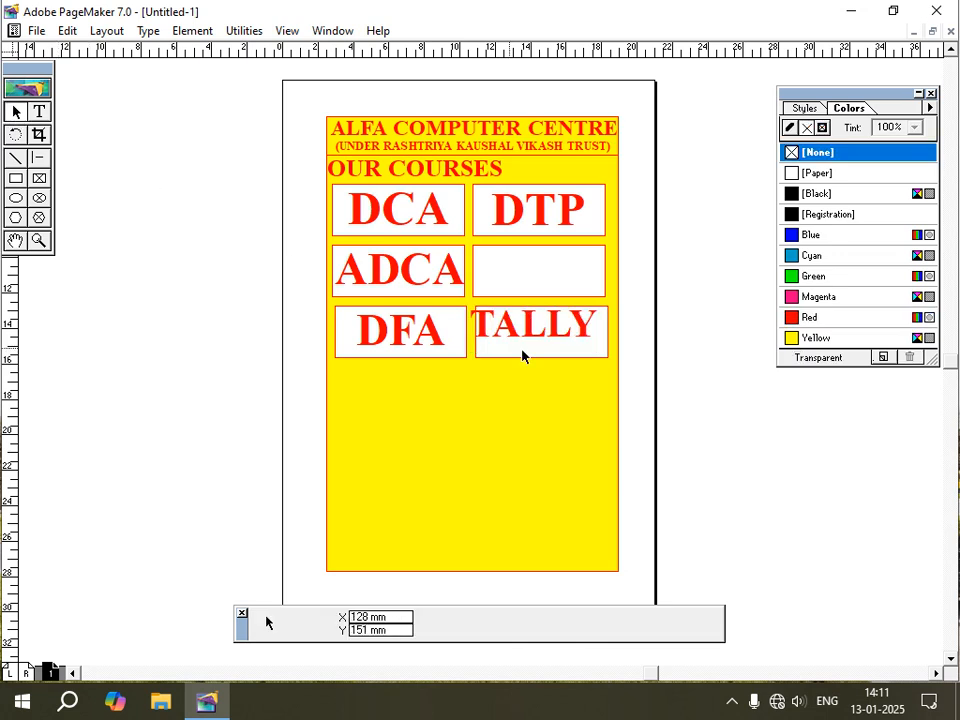
click(530, 328)
key(Right)
key(Right)
key(Right)
key(Right)
key(Right)
key(Right)
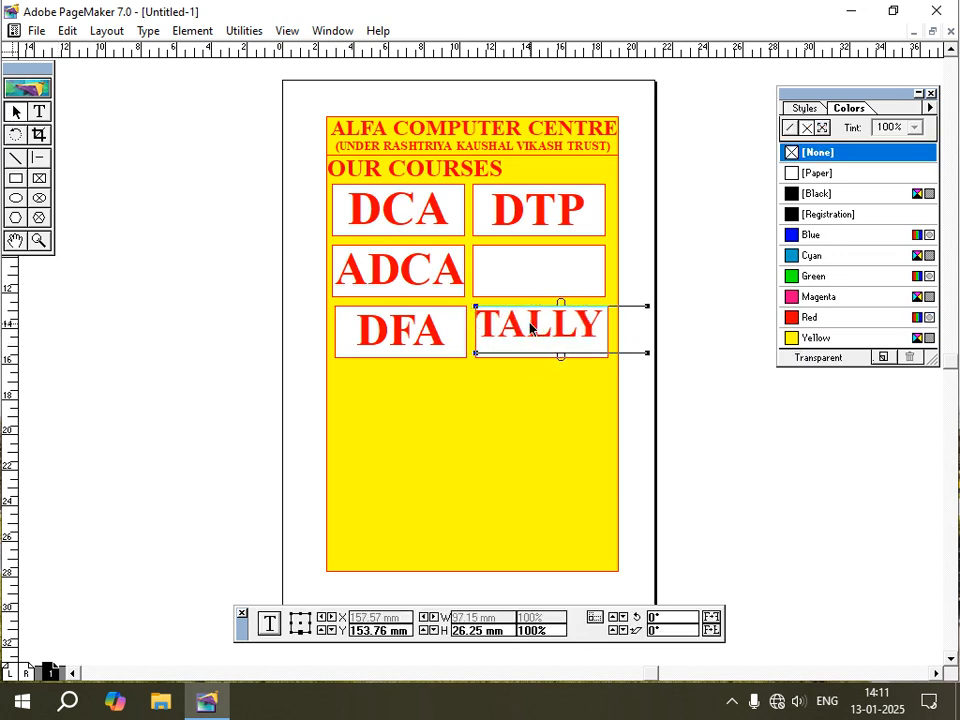
key(Down)
key(Down)
key(Down)
key(Left)
key(Left)
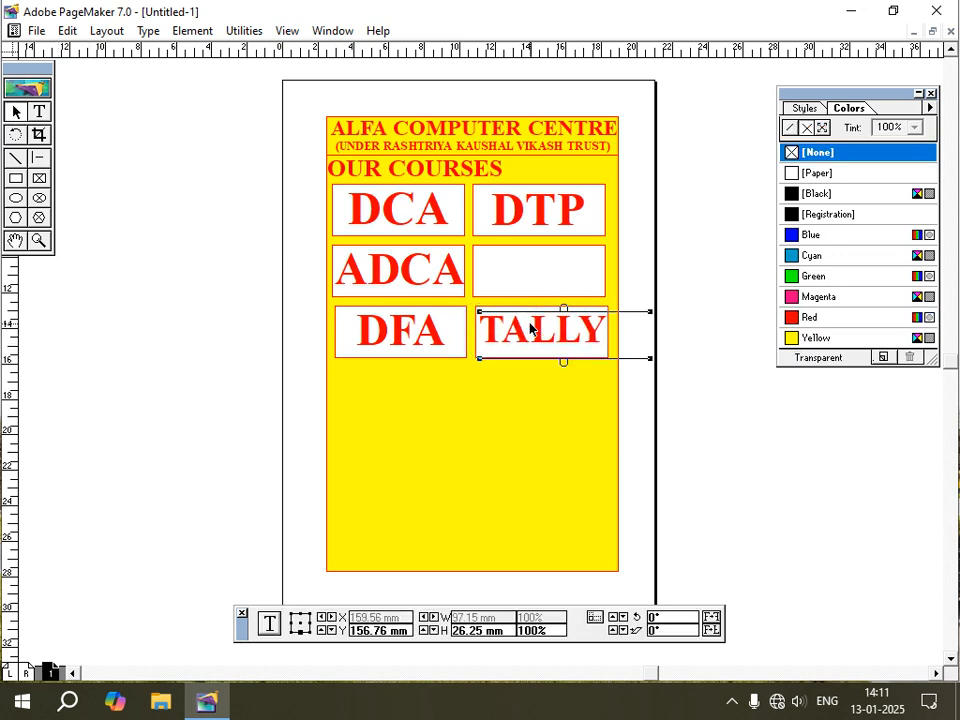
key(Down)
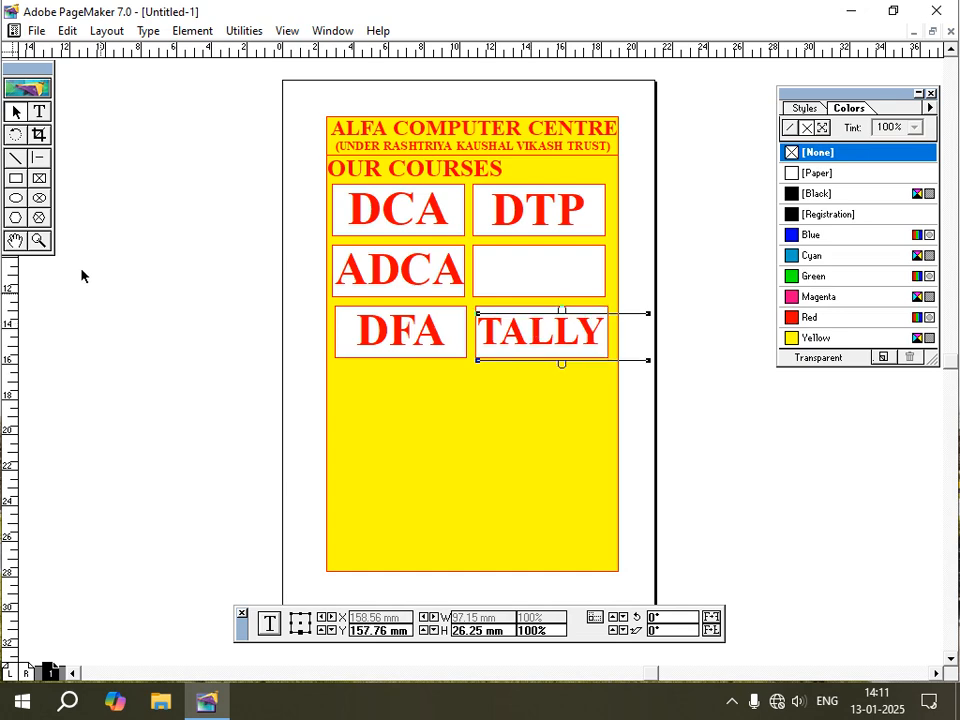
click(67, 165)
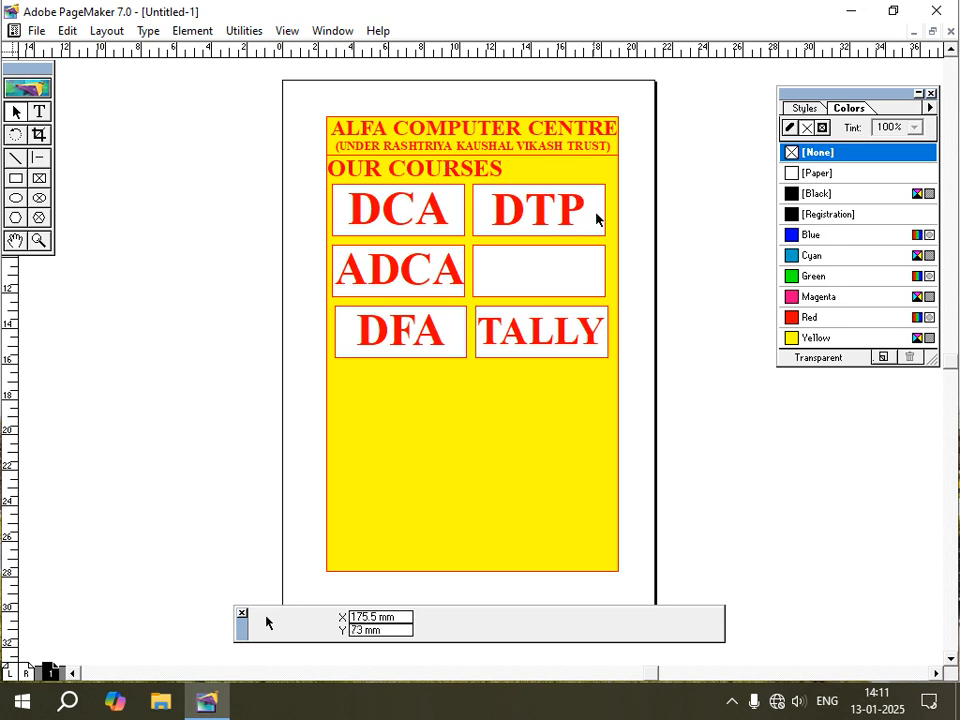
- Place a copy of the "DFA" text in the empty second box of the second row and change it to "CFA"
click(560, 222)
click(411, 332)
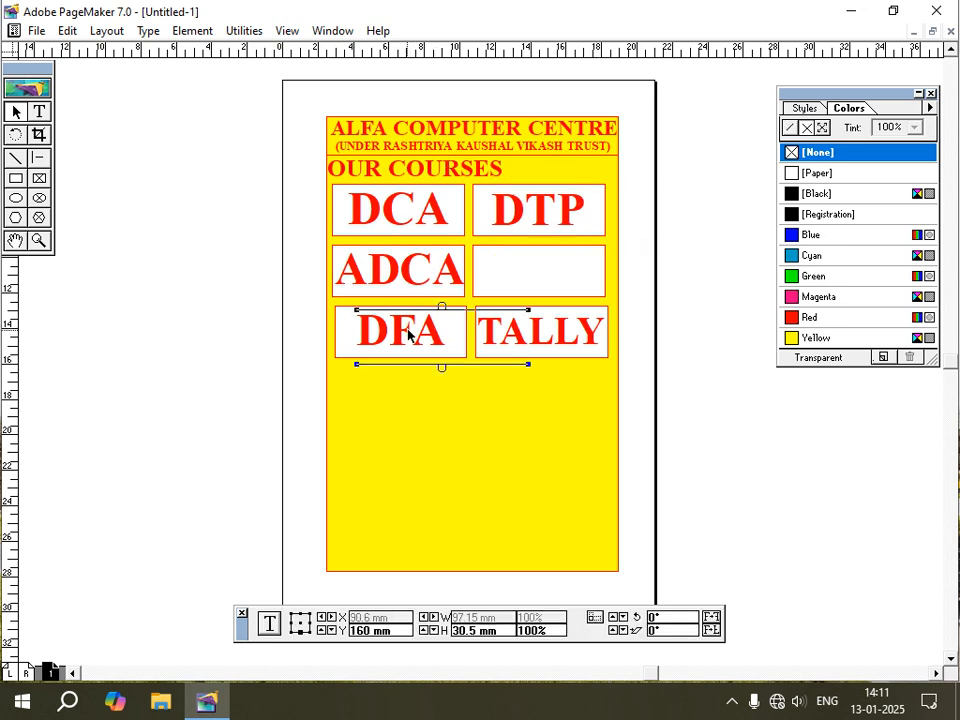
key(ctrl+c)
key(ctrl+v)
drag(420, 335, 537, 262)
click(44, 114)
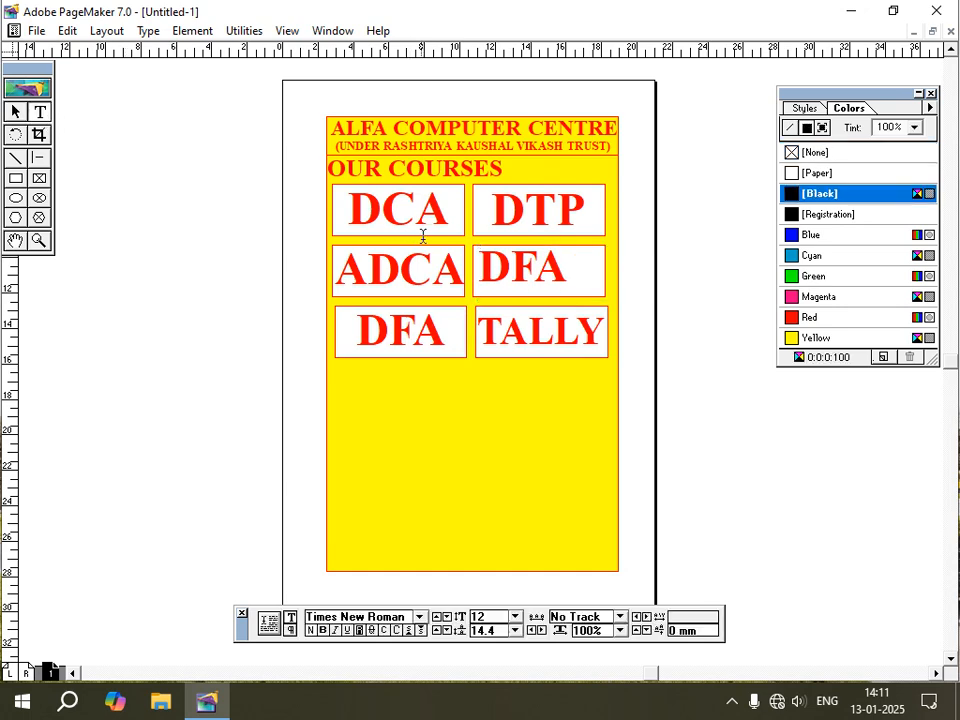
click(510, 262)
key(BackSpace)
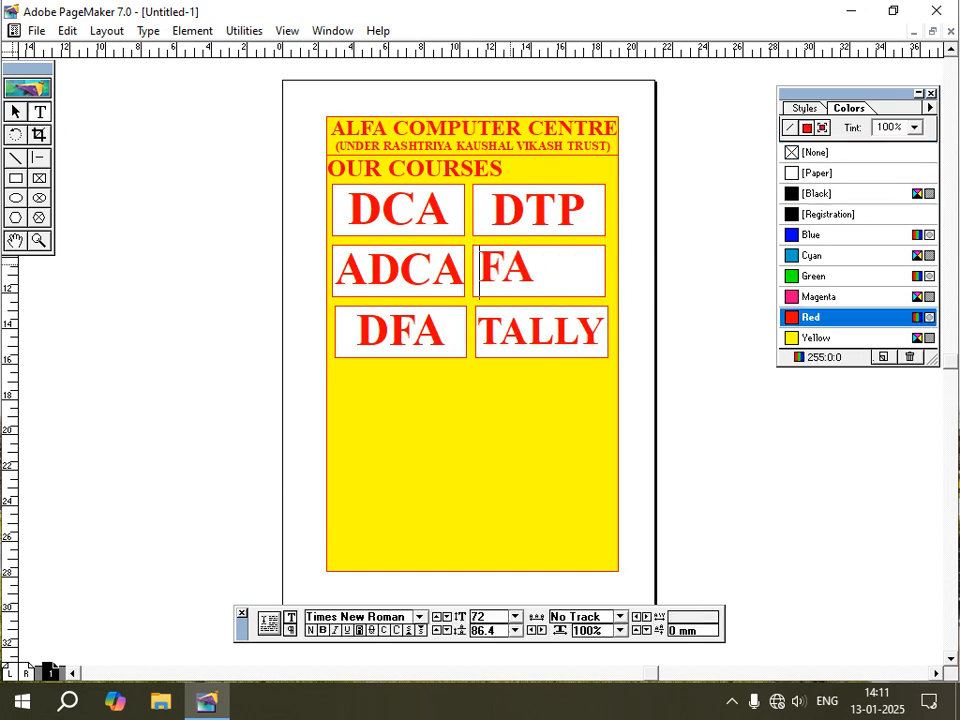
text(C)
- Nudge the "CFA" text right and slightly down to centre it in the second box of the second row
click(15, 111)
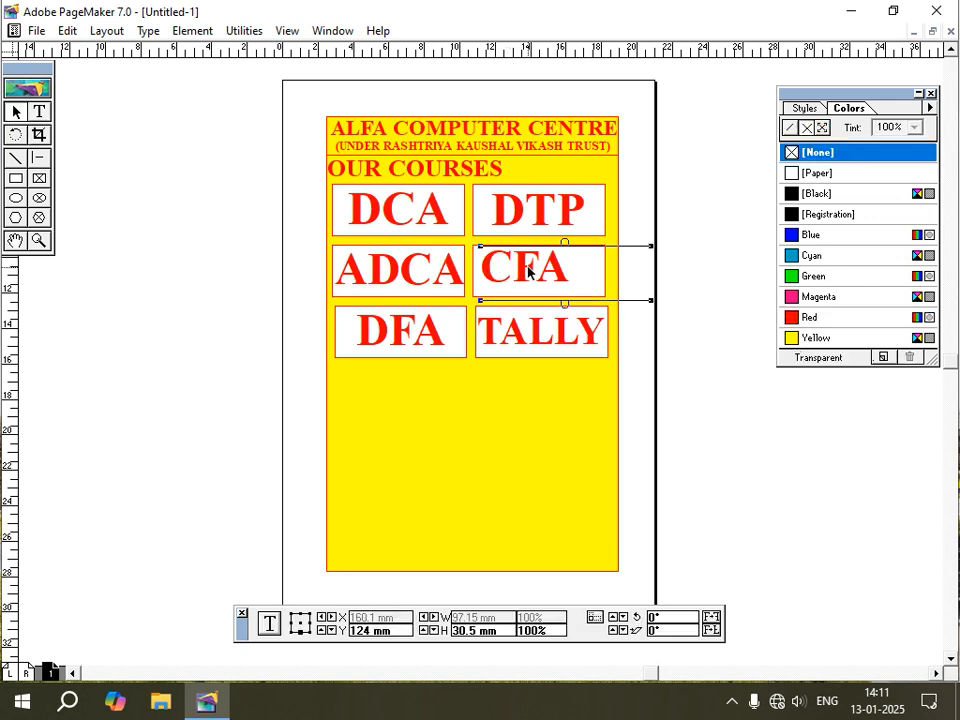
key(Right)
key(Right)
key(Right)
key(Right)
key(Right)
key(Right)
key(Right)
key(Down)
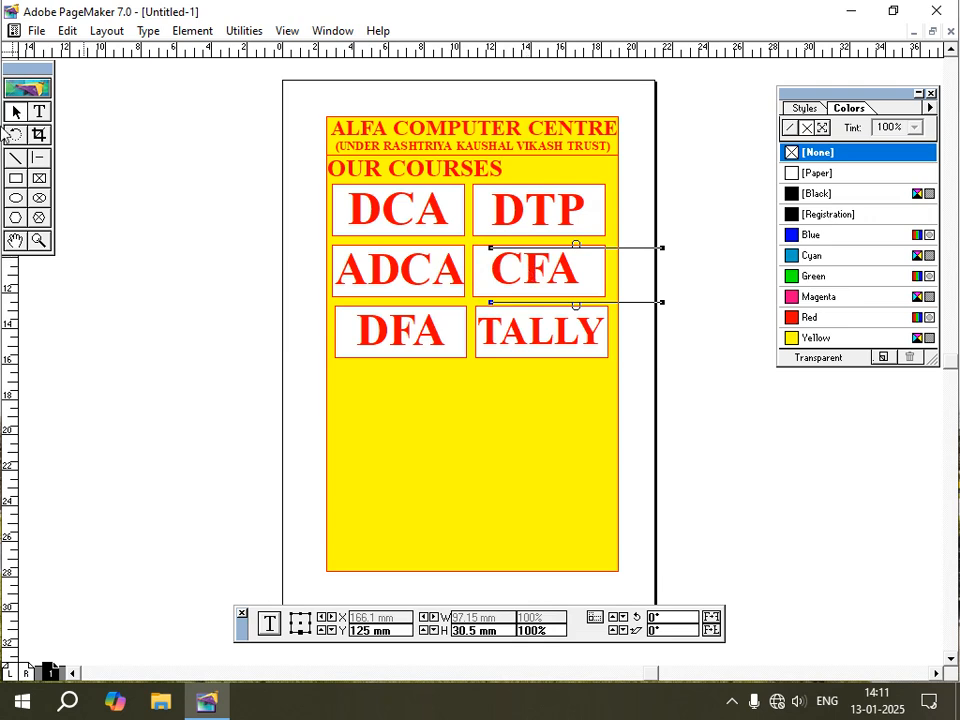
- Write a new text "TYPING:" in the empty area beside the page
click(38, 111)
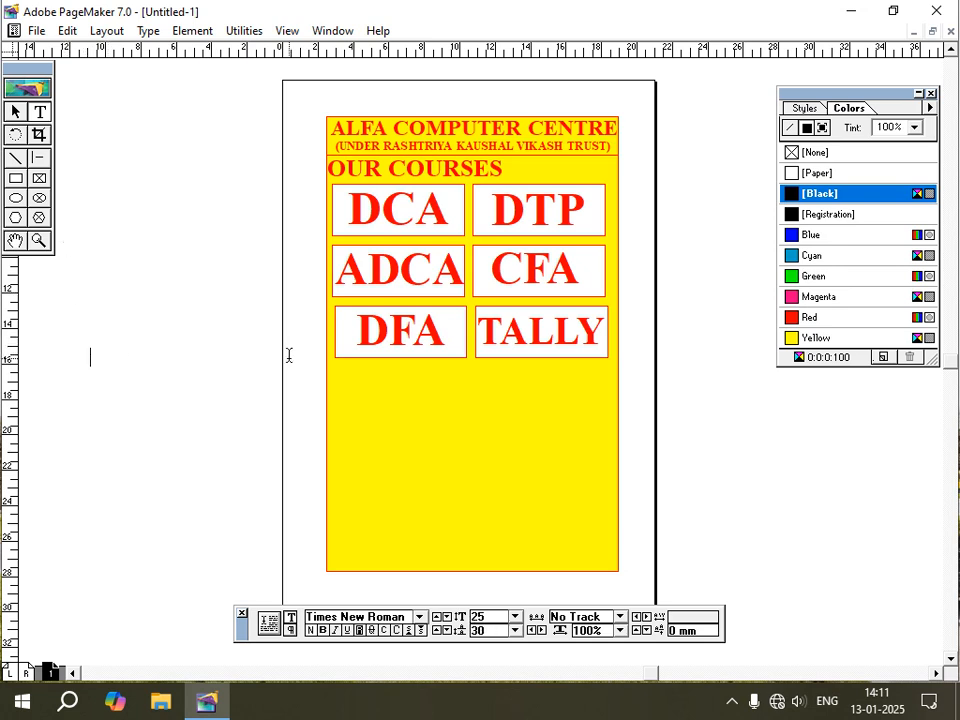
text(TYPING)
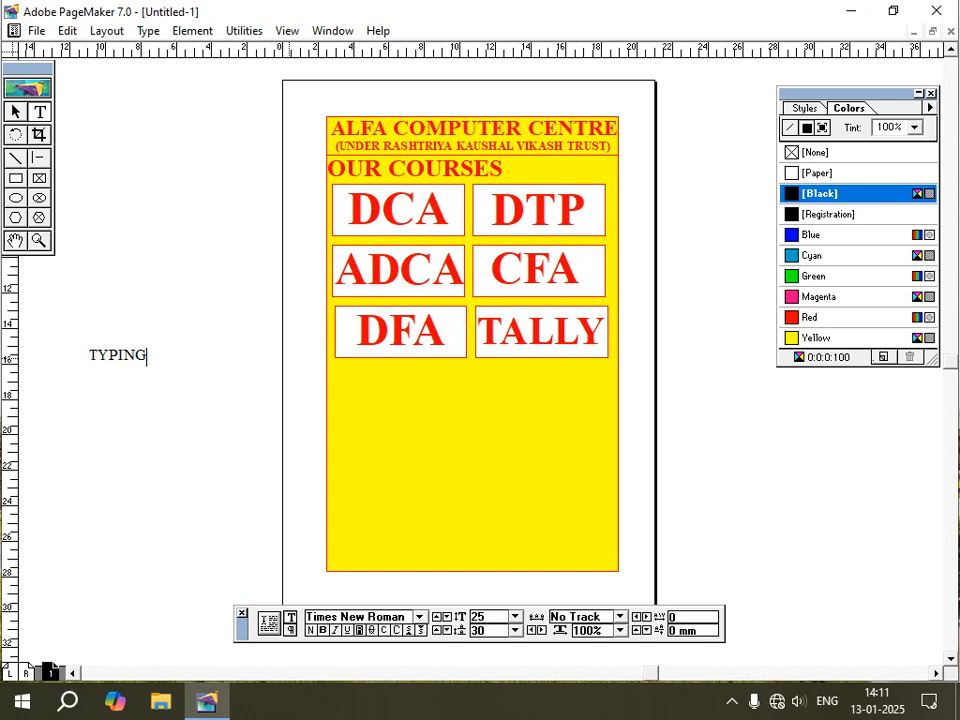
text(:)
- Enlarge the "TYPING:" text to 36 pt and append a hyphen to it
key(ctrl+a)
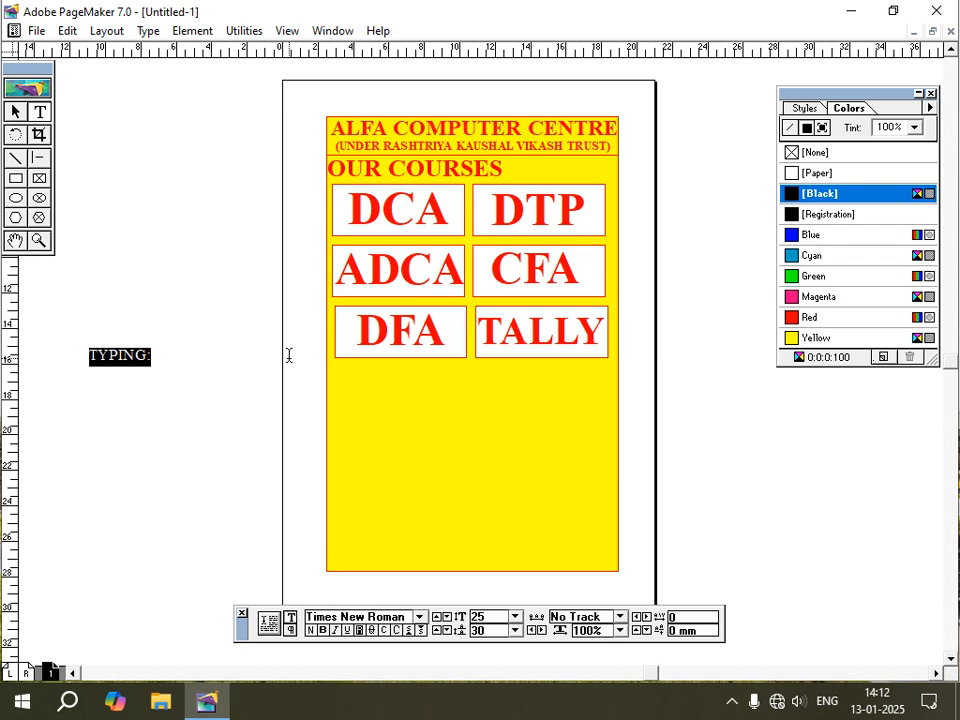
key(ctrl+alt+shift+period)
key(ctrl+alt+shift+period)
key(ctrl+alt+shift+period)
key(ctrl+alt+shift+period)
key(ctrl+alt+shift+period)
key(ctrl+alt+shift+period)
key(ctrl+alt+shift+period)
key(ctrl+alt+shift+period)
key(ctrl+alt+shift+period)
key(ctrl+alt+shift+period)
key(ctrl+alt+shift+period)
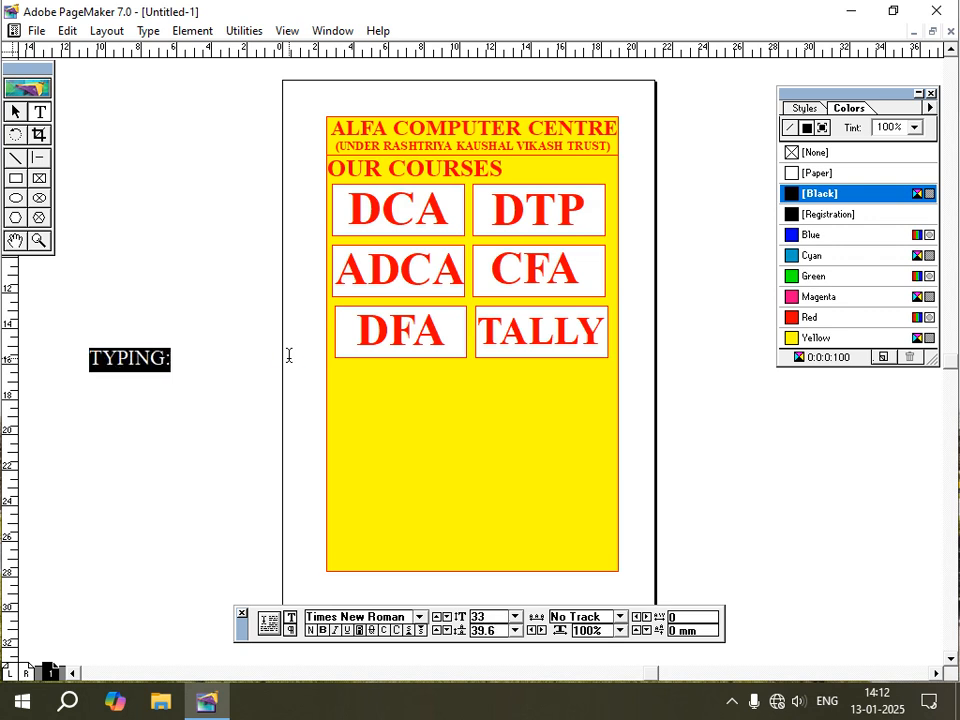
click(179, 359)
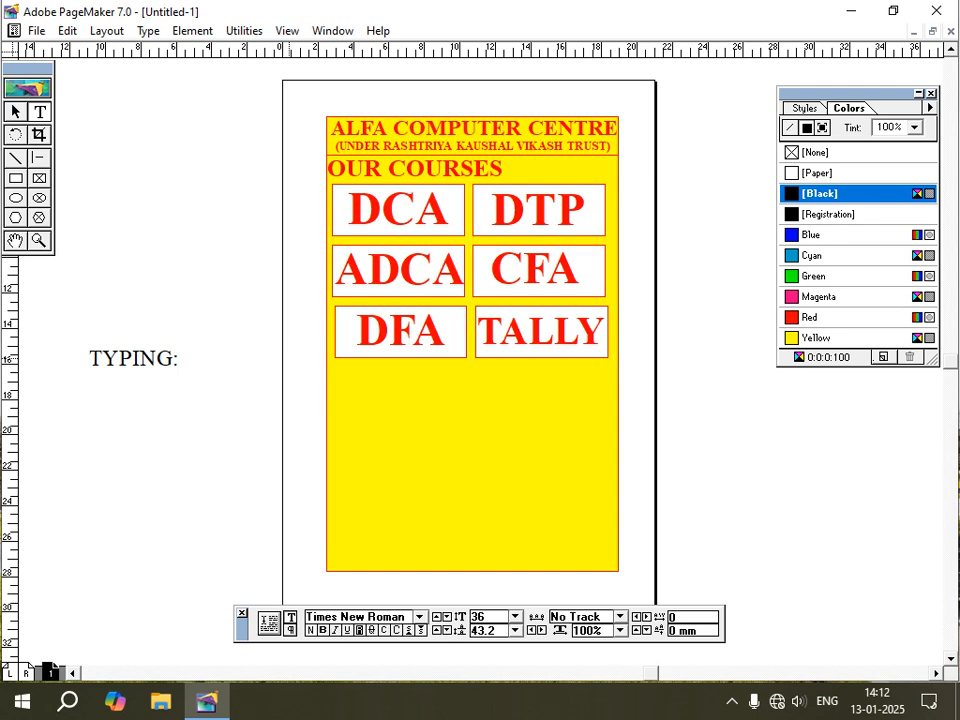
text(-)
- Make the "TYPING:-" text bold red and place it below the DFA box along the yellow area's left edge
key(ctrl+a)
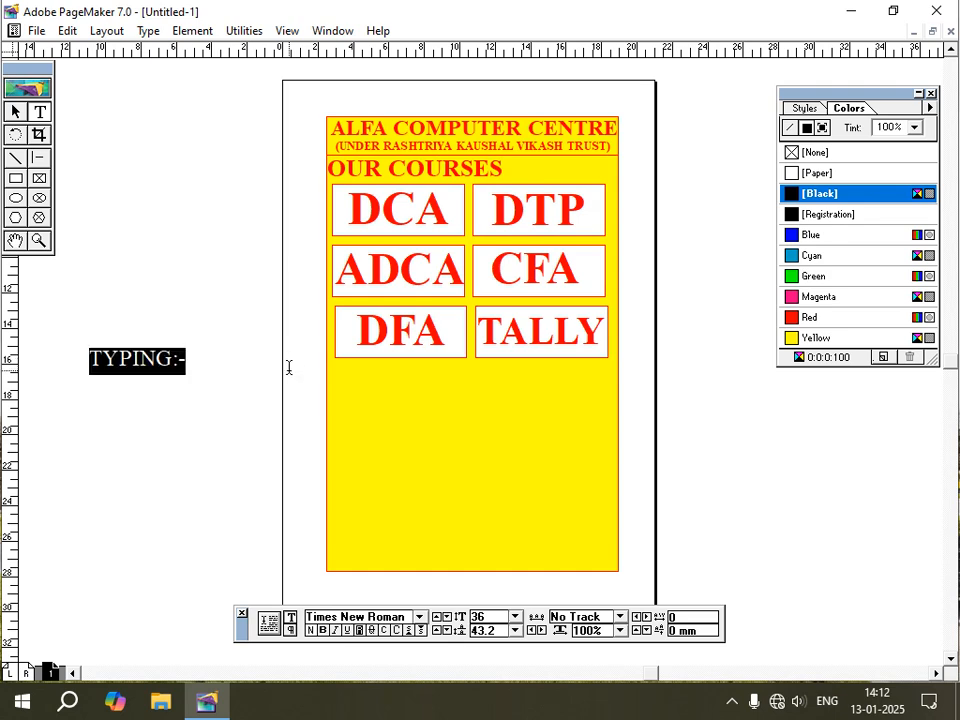
click(326, 631)
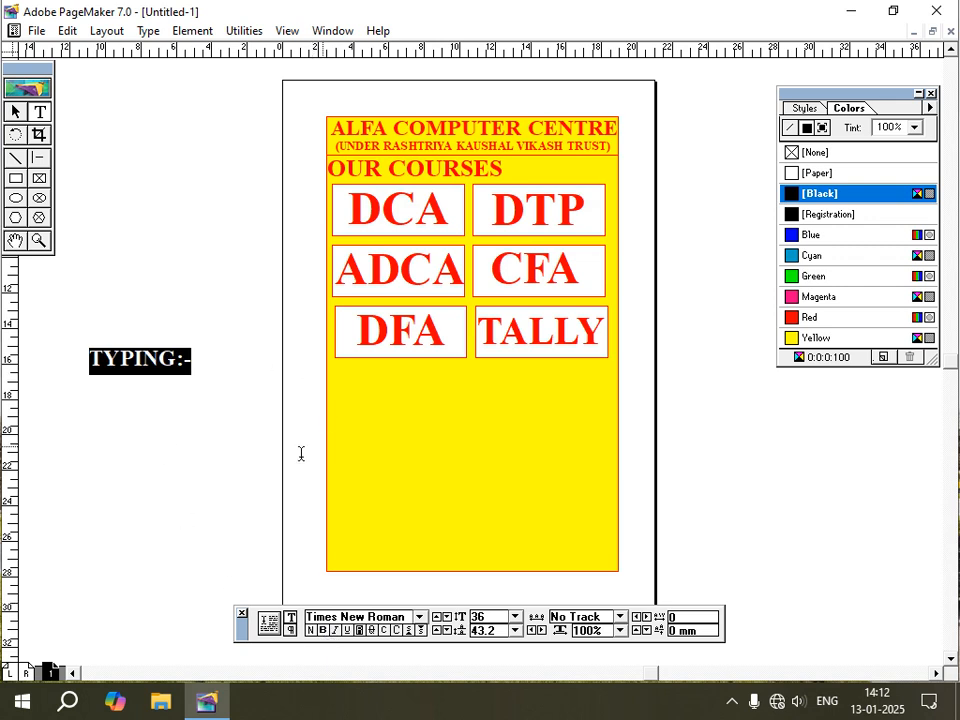
click(792, 317)
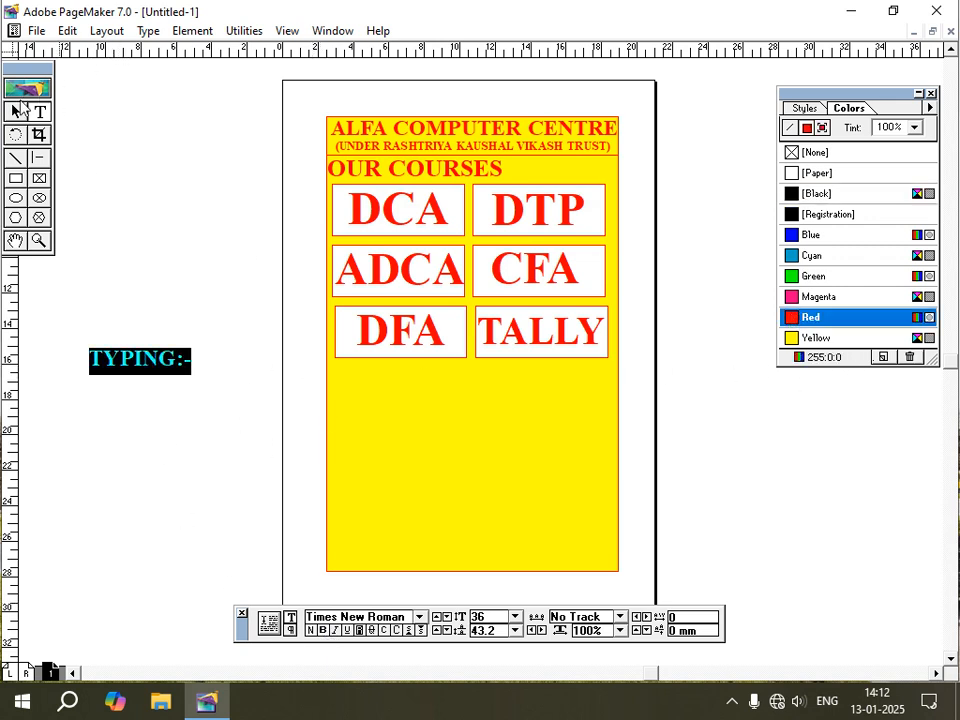
click(15, 112)
drag(126, 366, 371, 381)
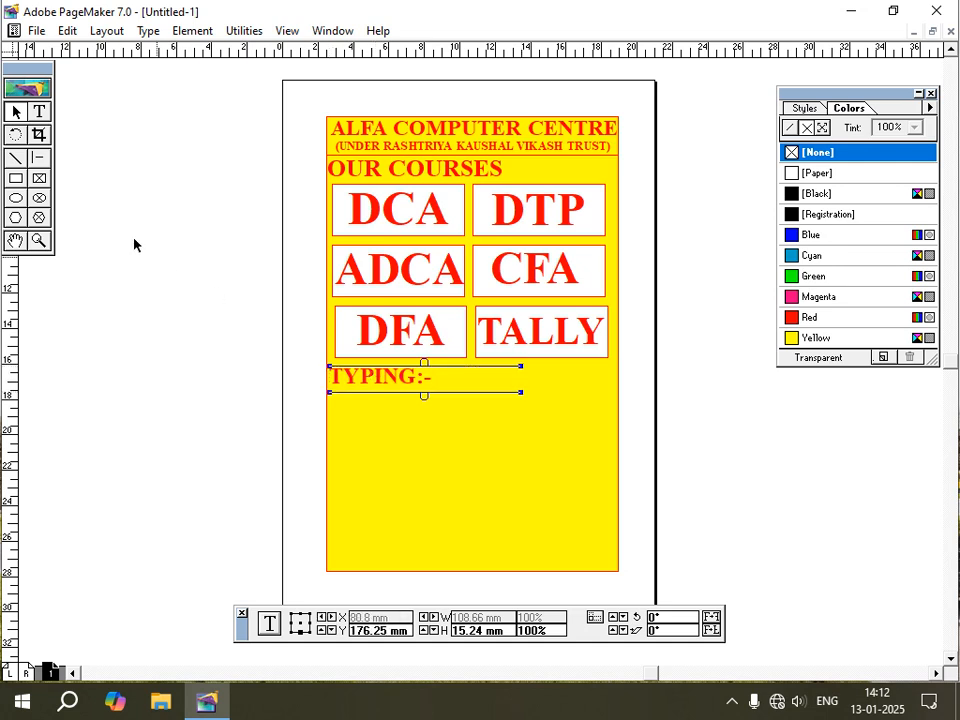
- Write a new text "HINDI & ENGLISH" in the empty area beside the page
click(39, 111)
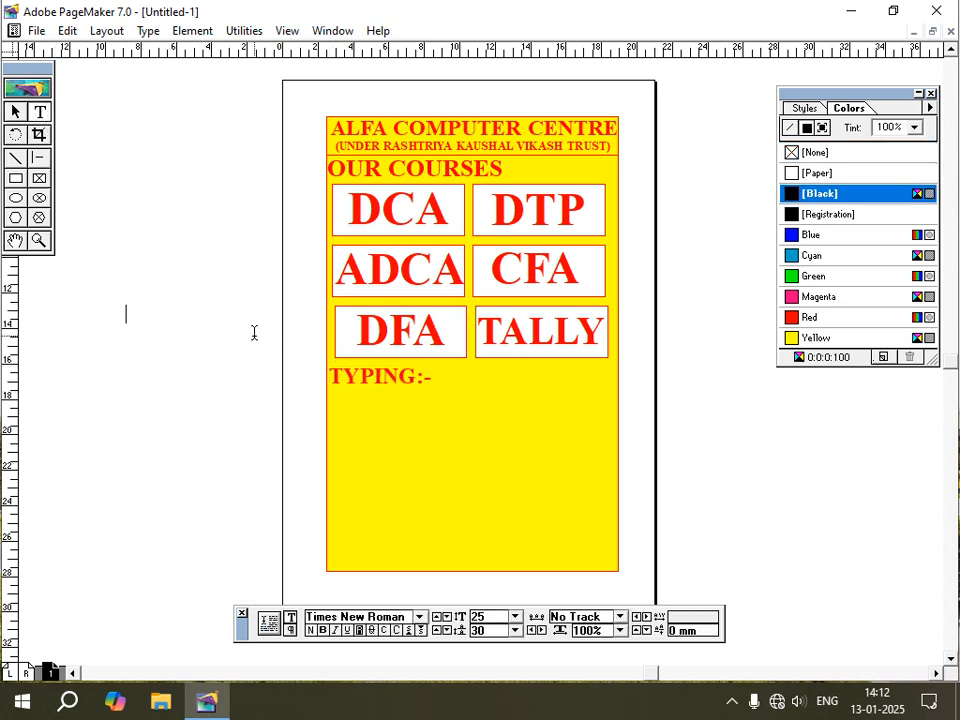
text(HINDI )
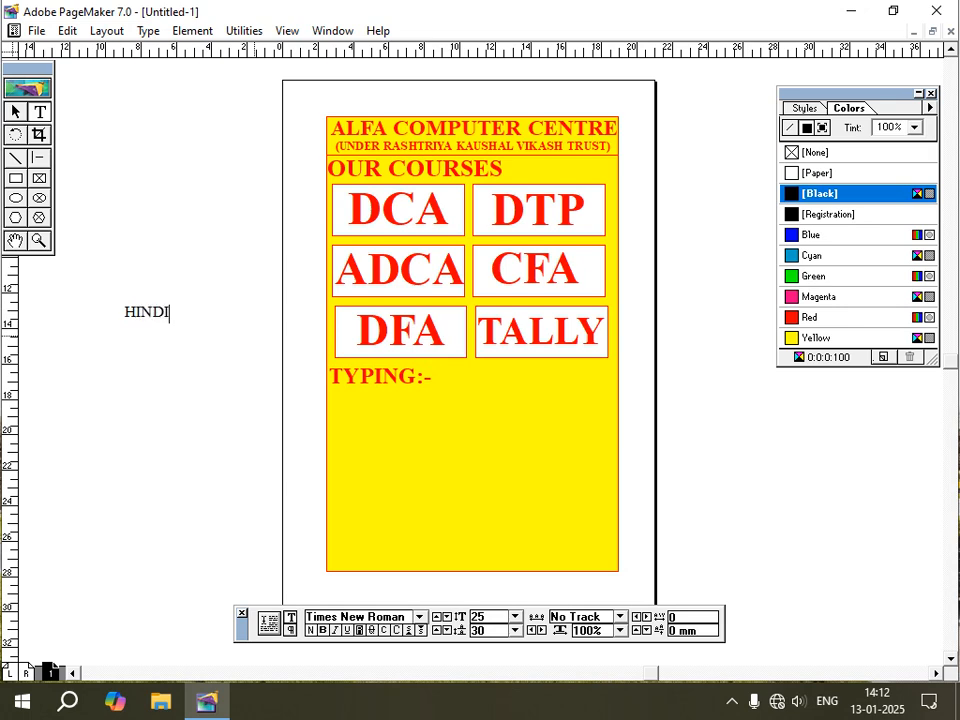
text(A)
key(BackSpace)
key(BackSpace)
key(BackSpace)
text(&)
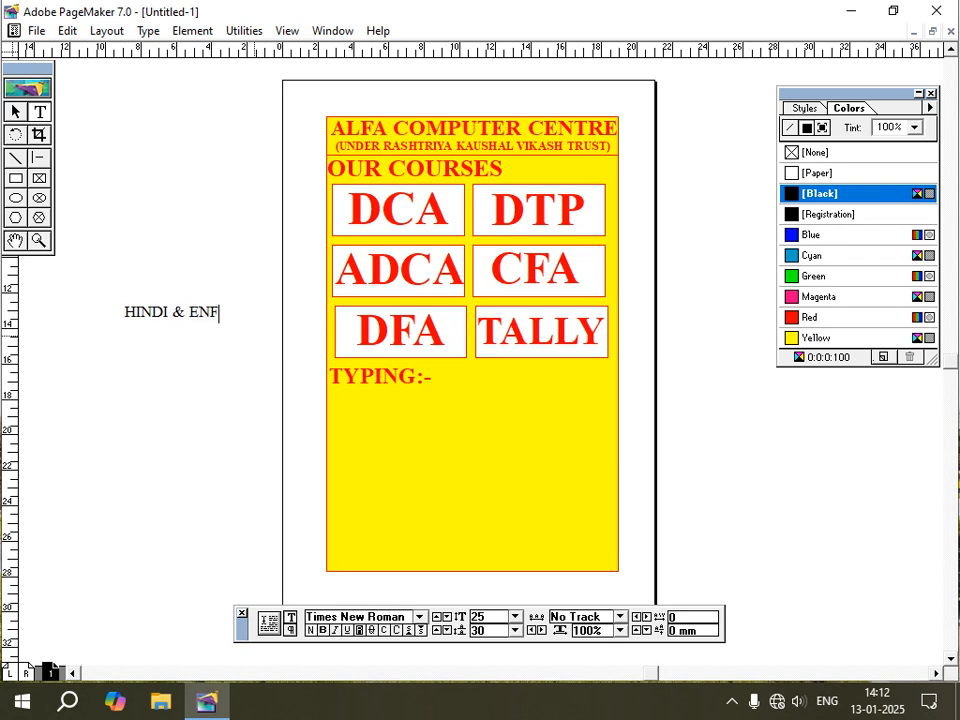
text( ENGLISH)
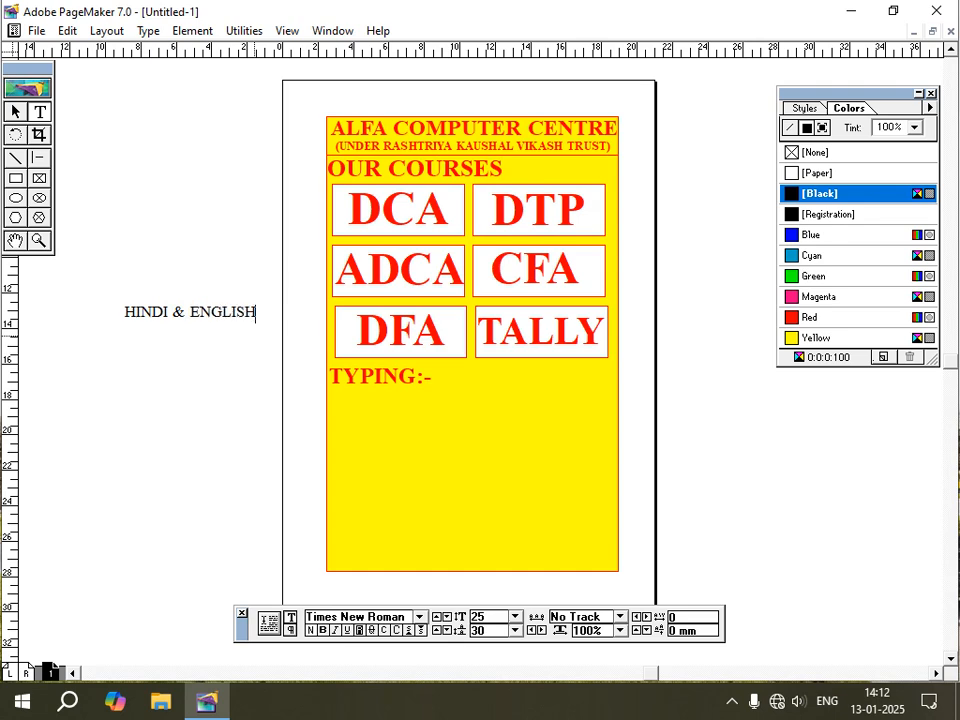
- Make the "HINDI & ENGLISH" text bold and enlarge it to 28 pt
drag(124, 312, 253, 330)
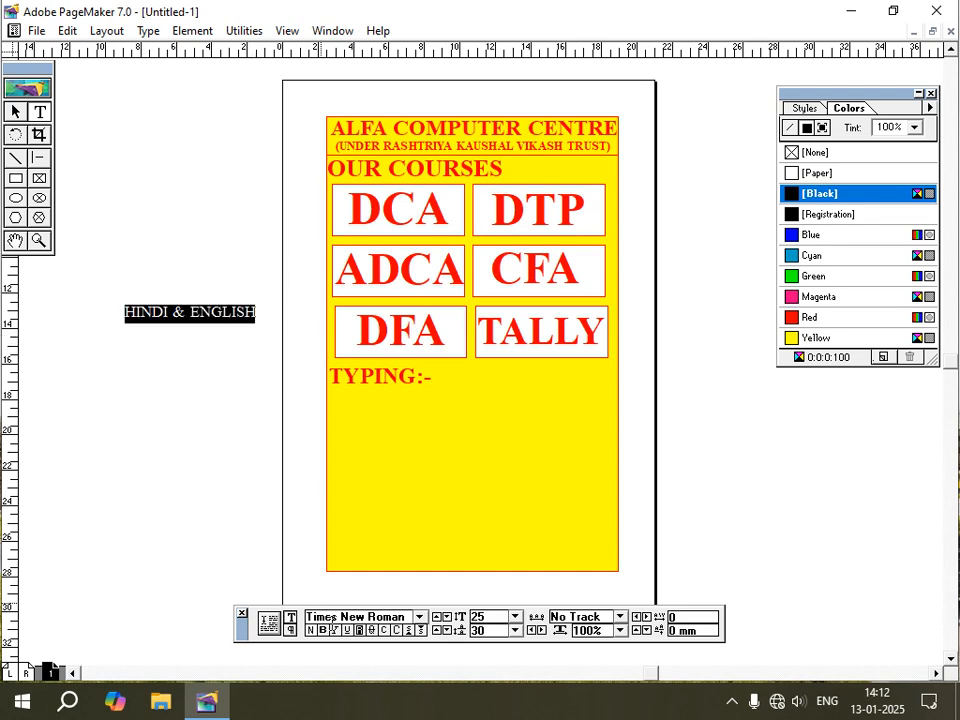
click(322, 630)
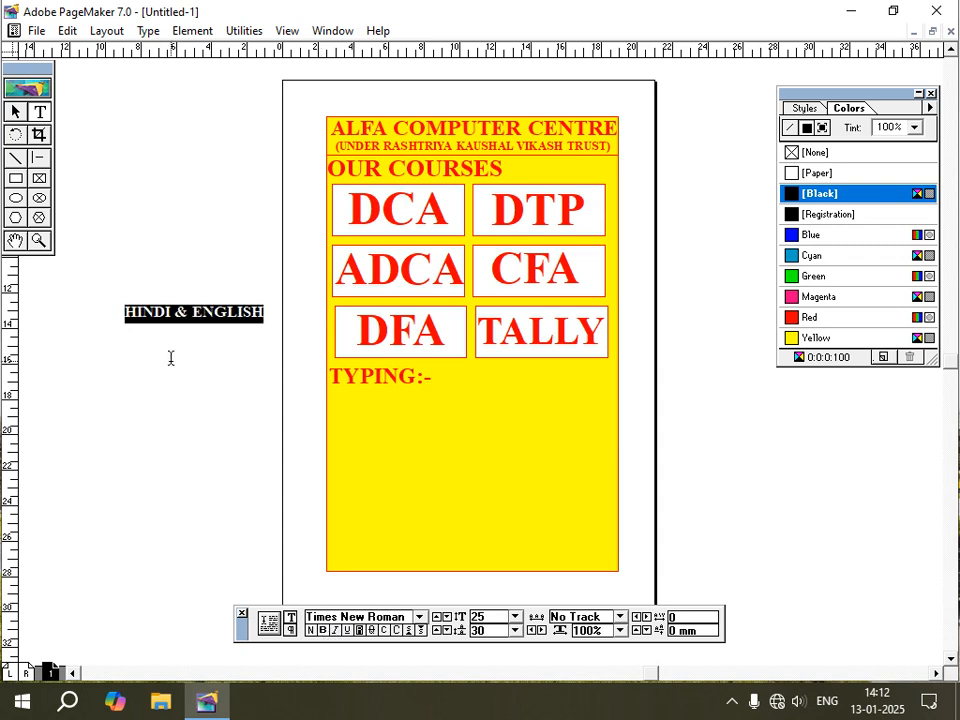
key(ctrl+alt+shift+period)
key(ctrl+alt+shift+period)
key(ctrl+alt+shift+period)
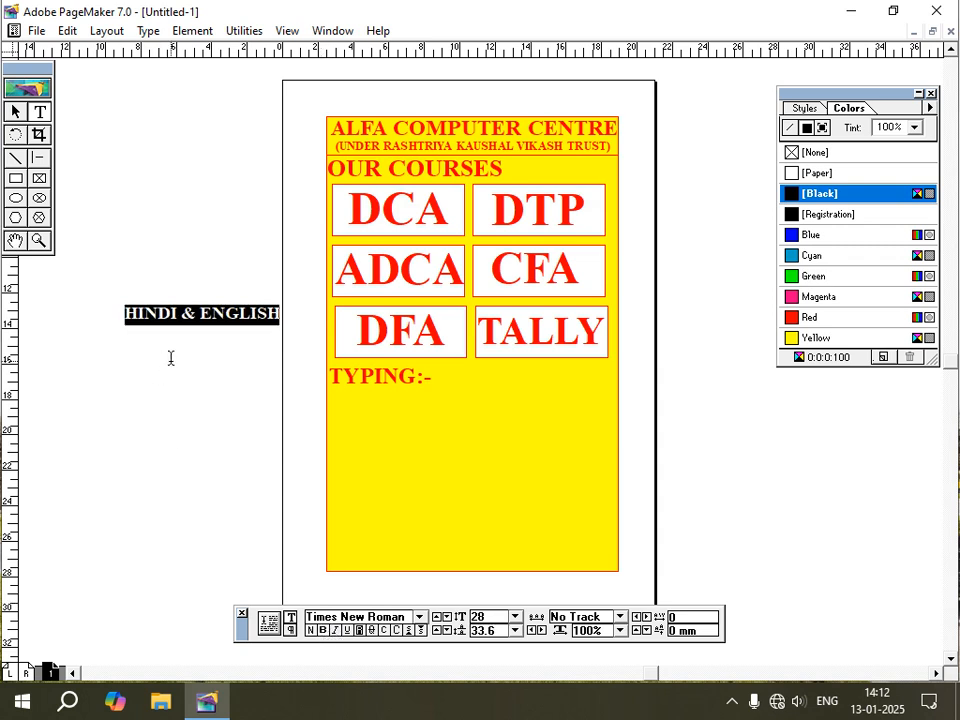
- Move the "HINDI & ENGLISH" text onto the poster, directly after "TYPING:-" on the same line
click(15, 112)
click(155, 318)
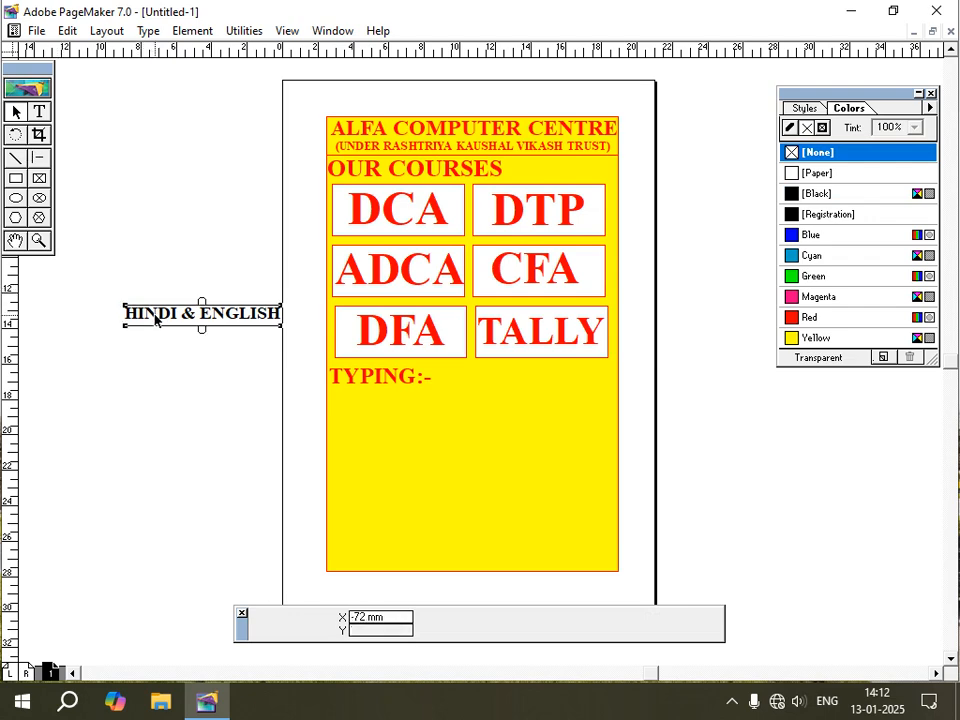
drag(155, 318, 464, 374)
- Enlarge the "HINDI & ENGLISH" text by 4 pt
click(39, 112)
click(512, 378)
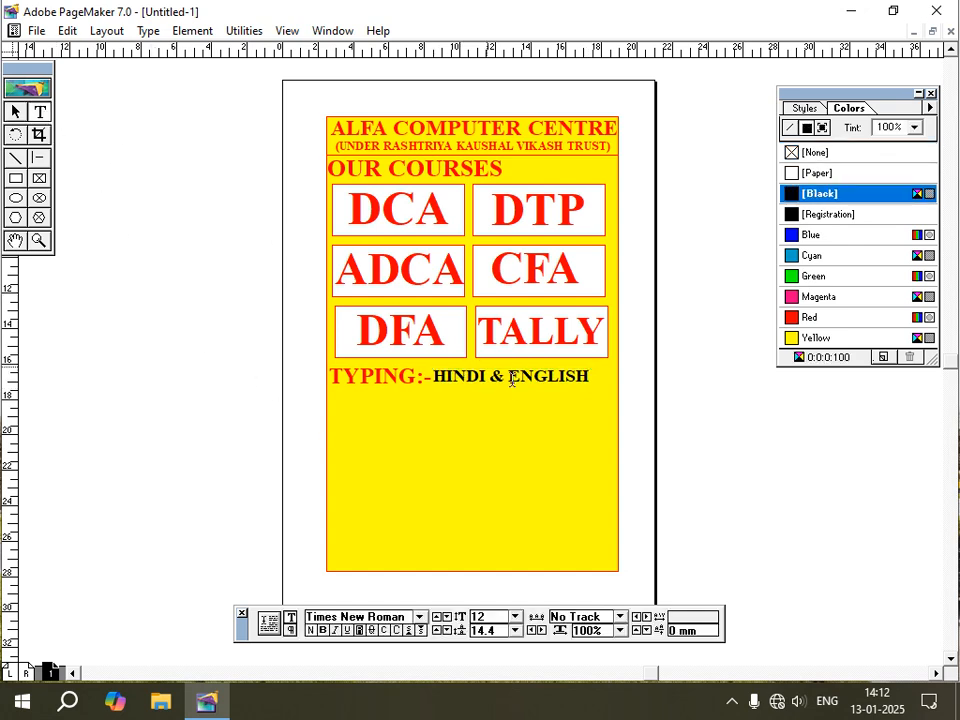
click(533, 378)
key(ctrl+a)
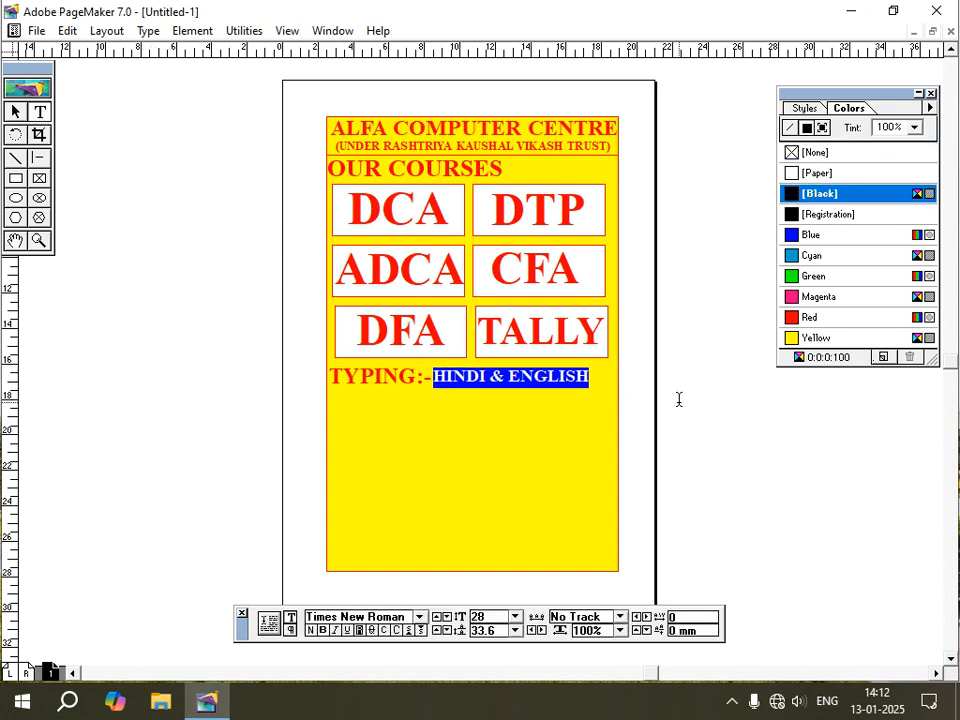
key(ctrl+alt+shift+period)
key(ctrl+alt+shift+period)
key(ctrl+alt+shift+period)
key(ctrl+alt+shift+period)
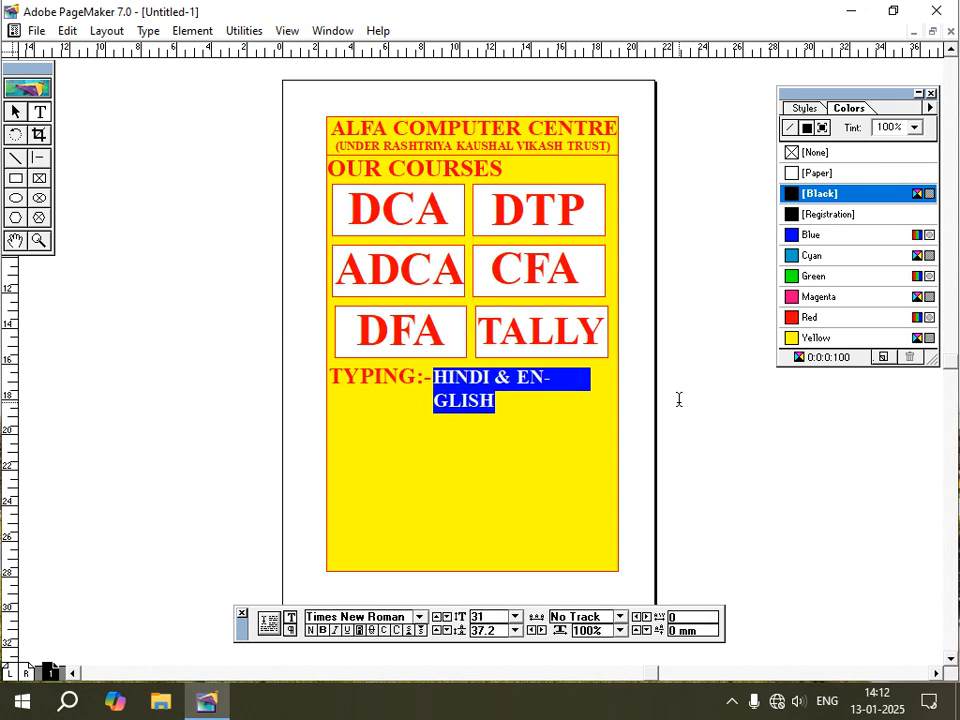
- Widen the "HINDI & ENGLISH" text block to about 114 mm to fit one line and nudge it slightly left
click(15, 111)
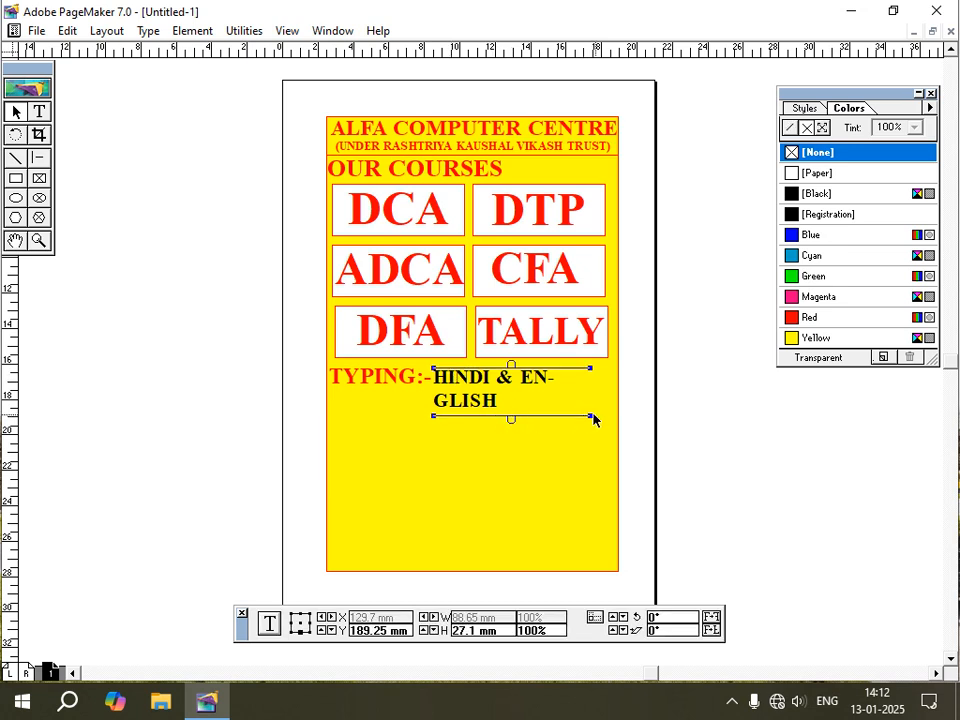
drag(590, 415, 634, 414)
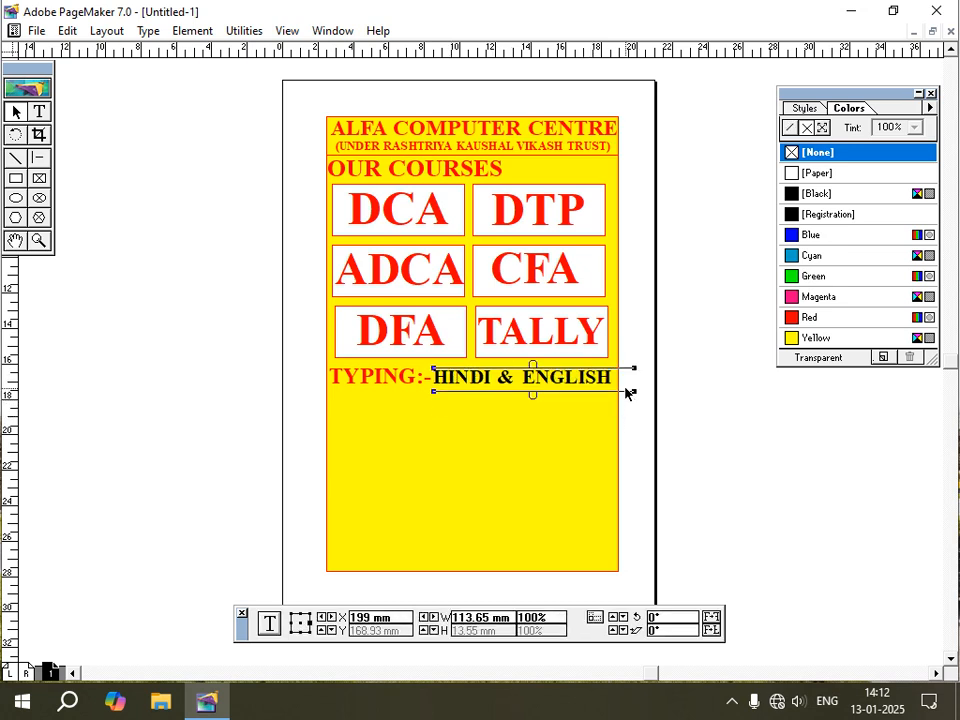
key(Left)
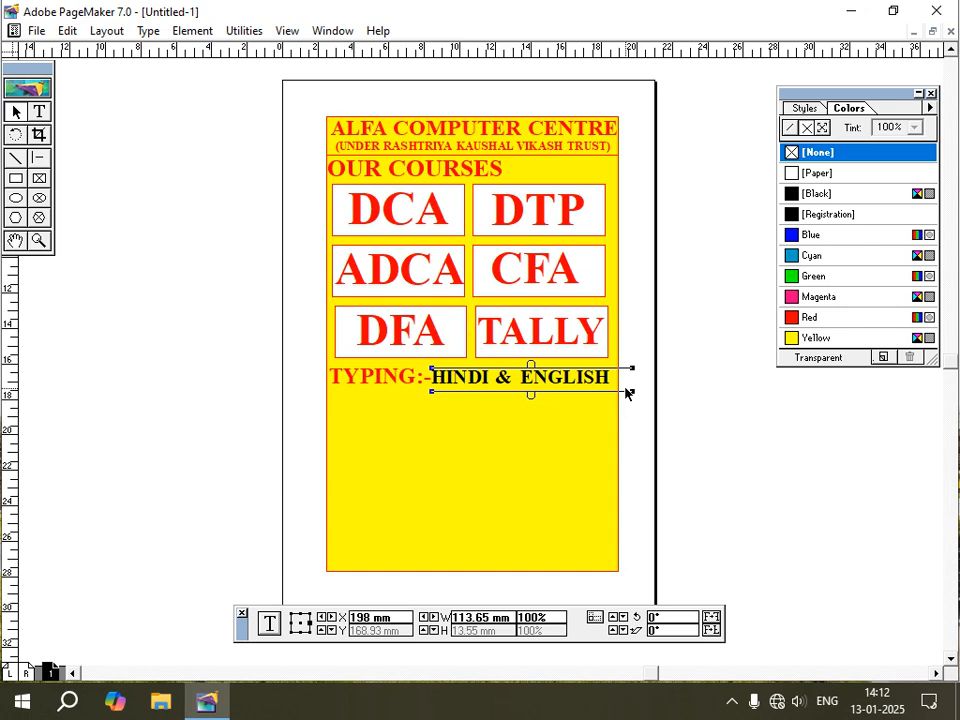
- Draw a horizontal line about 165 mm long across the yellow area, just below the "TYPING:-" line
click(39, 158)
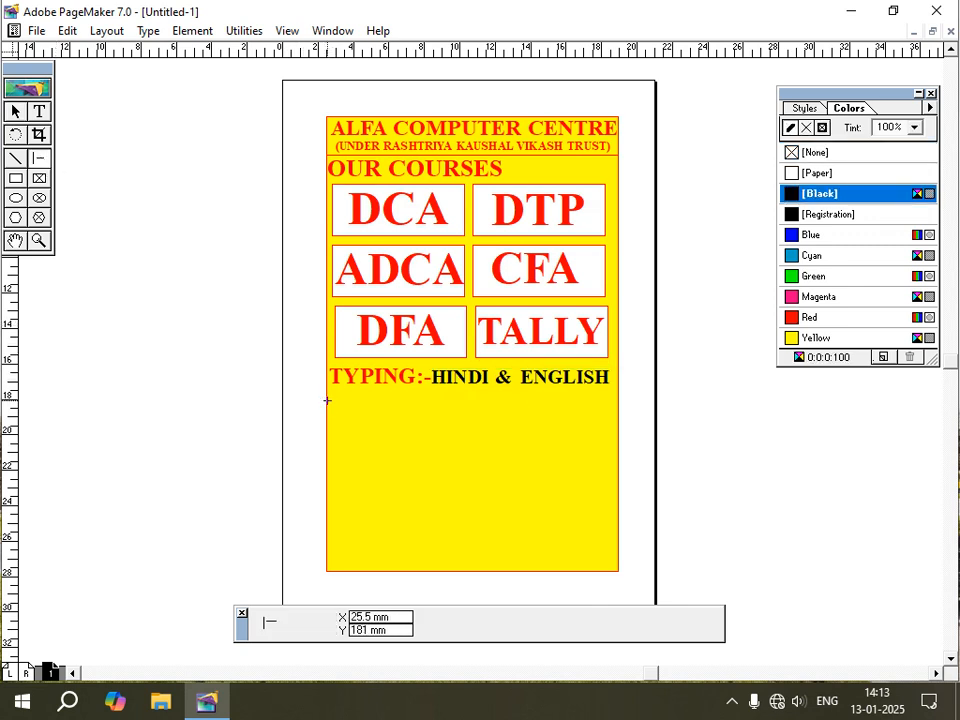
drag(327, 393, 620, 412)
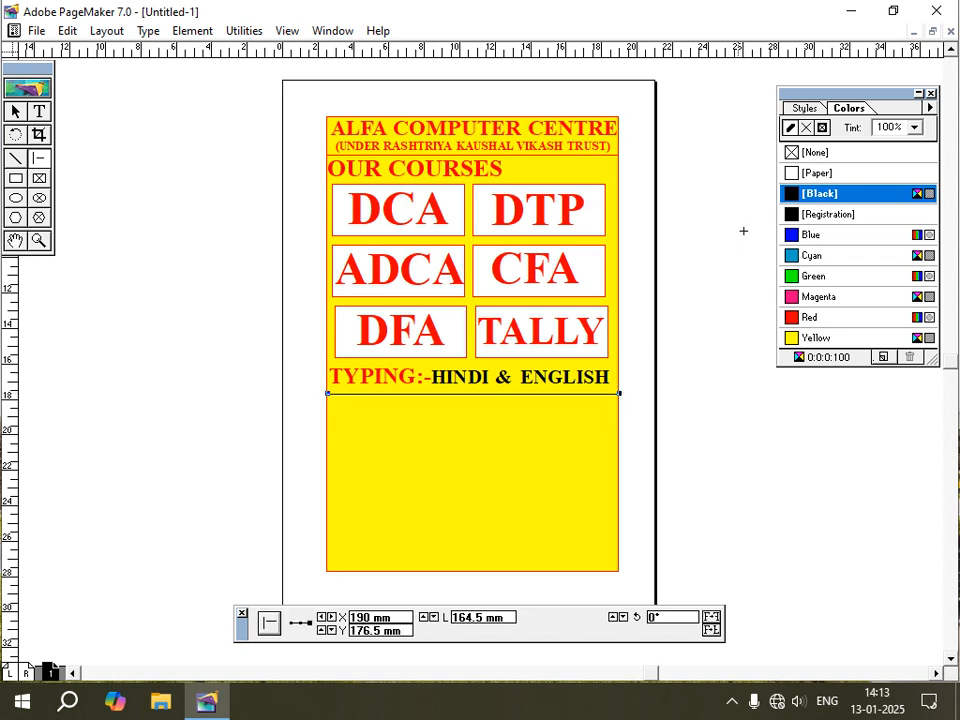
- Colour the line below "TYPING:-" red and draw another red horizontal line about 165 mm long at Y about 249 mm
click(805, 317)
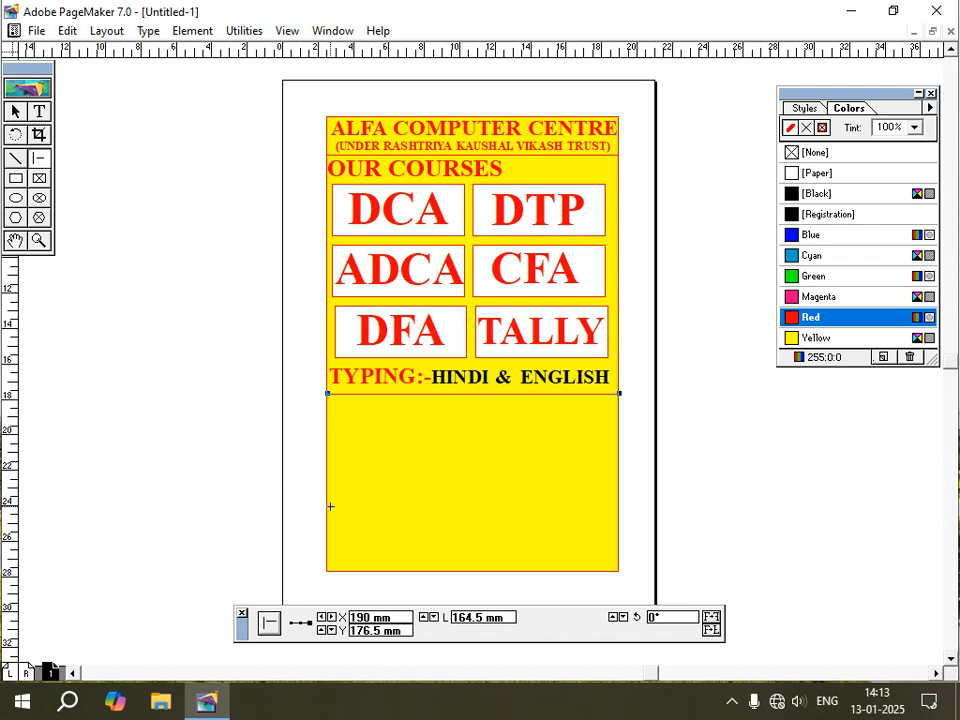
drag(326, 520, 618, 521)
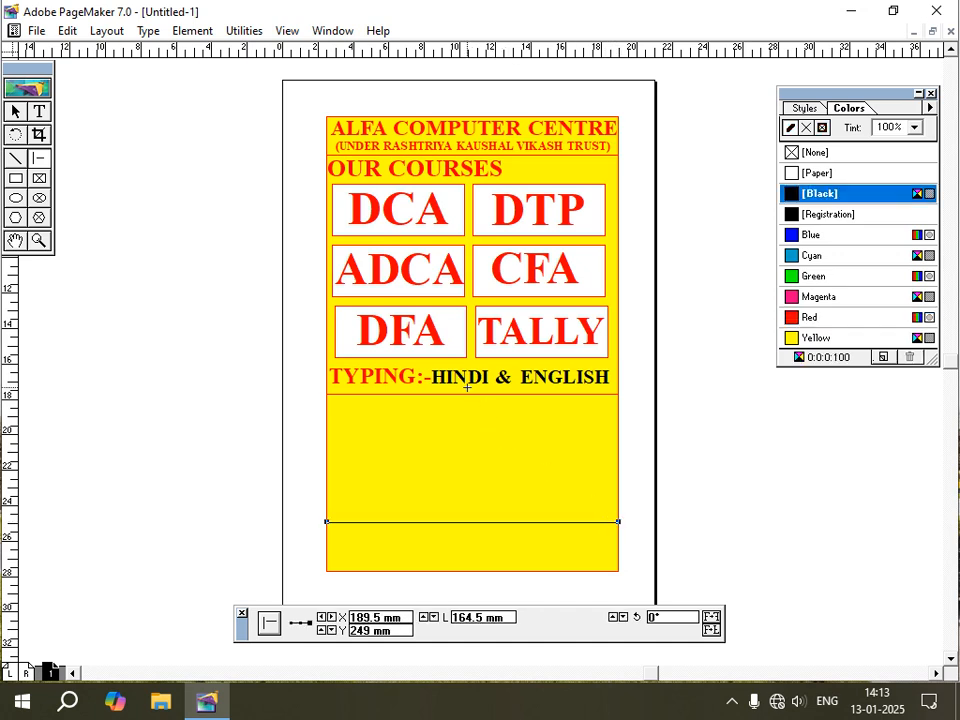
click(790, 317)
click(275, 462)
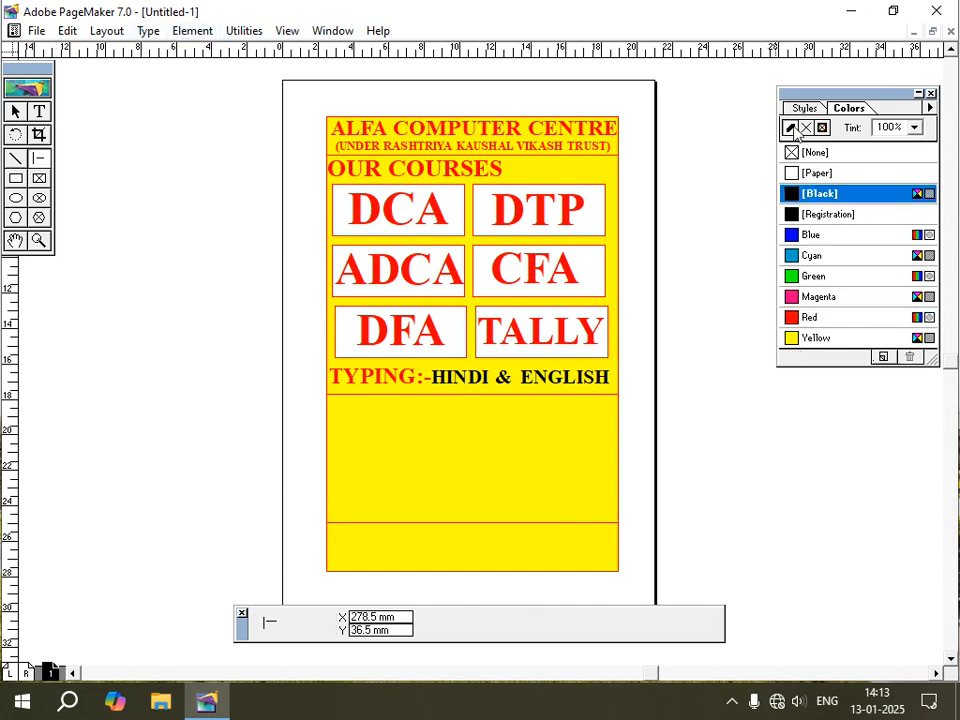
- Draw a red horizontal line about 165 mm long at Y about 189 mm and a vertical divider about 60 mm long down to the lowest line
click(792, 318)
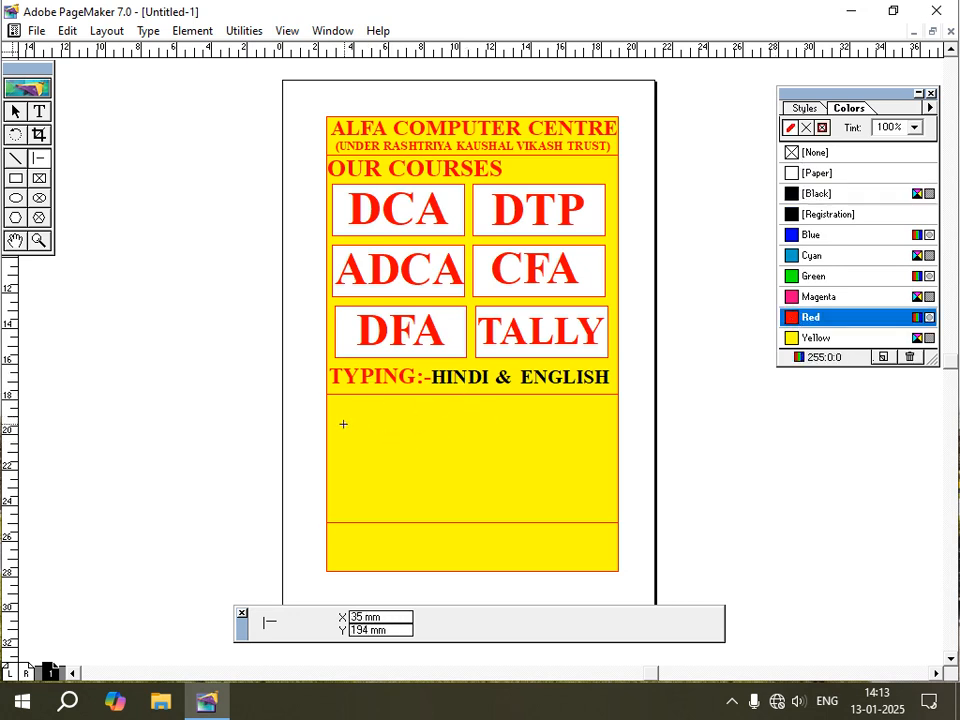
drag(326, 415, 619, 418)
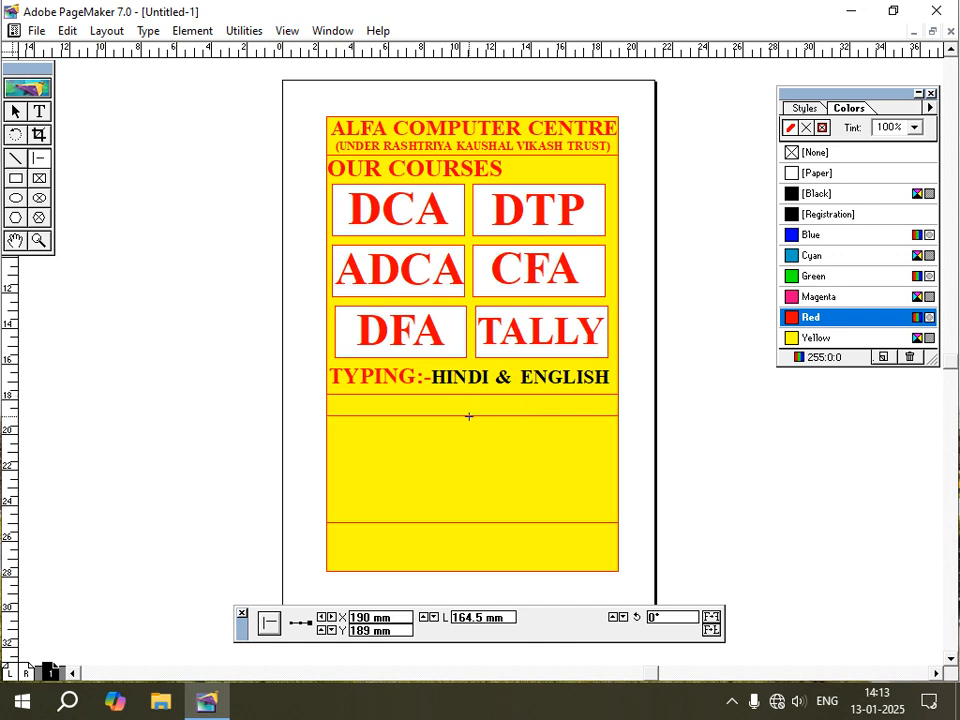
drag(468, 415, 474, 523)
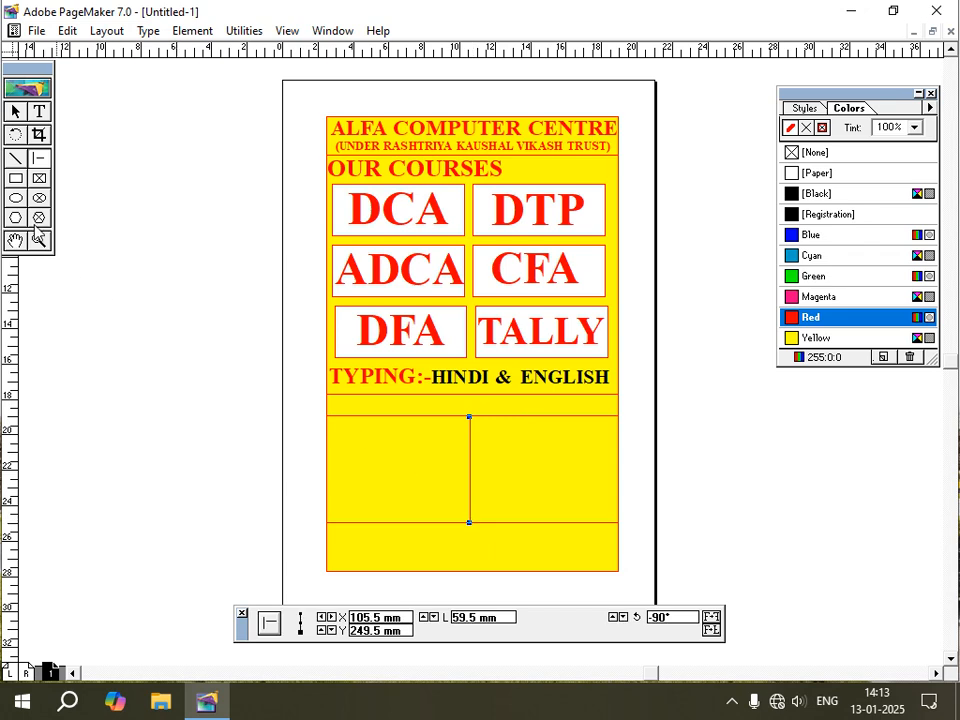
- Create the text "BATCH TIMING" on the pasteboard at 26 pt, in bold red
click(39, 111)
click(84, 286)
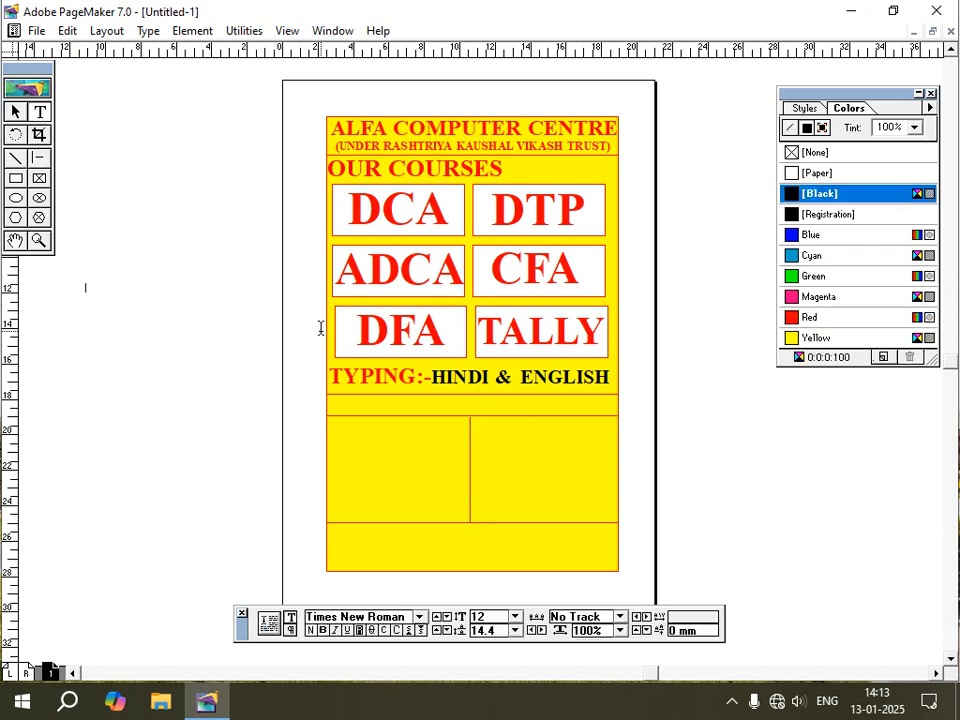
text(26)
key(Return)
text(BATCH)
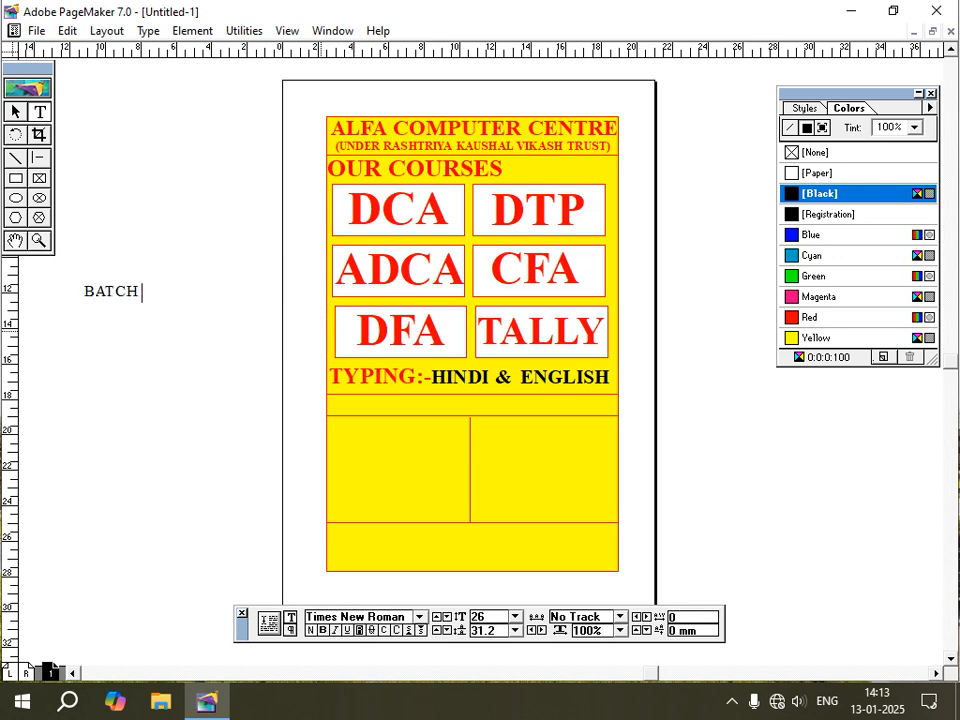
text( TIMING)
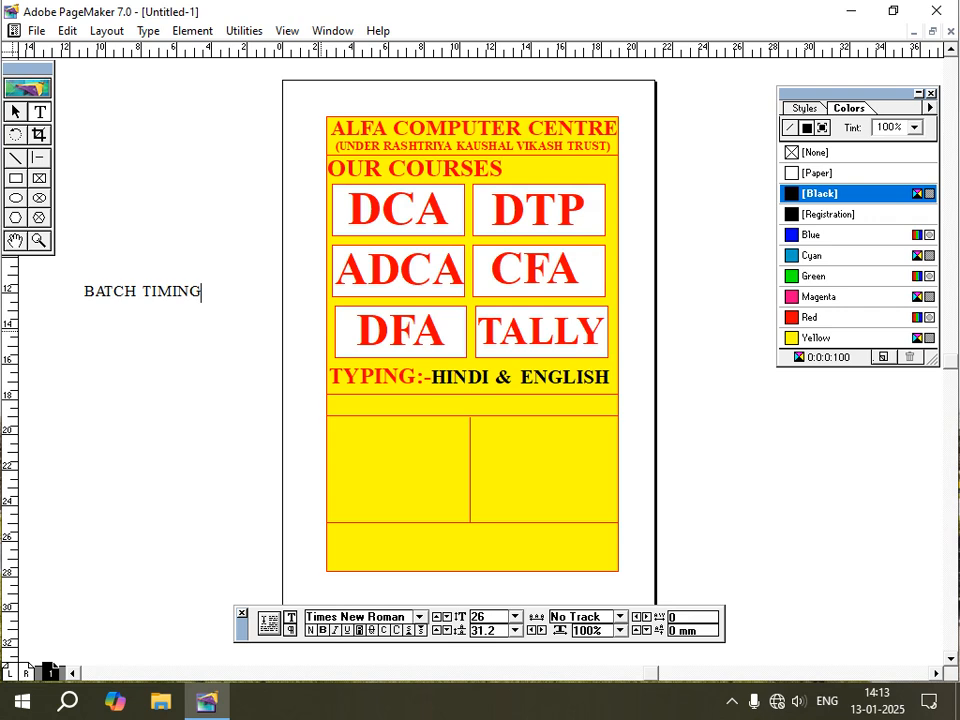
key(ctrl+a)
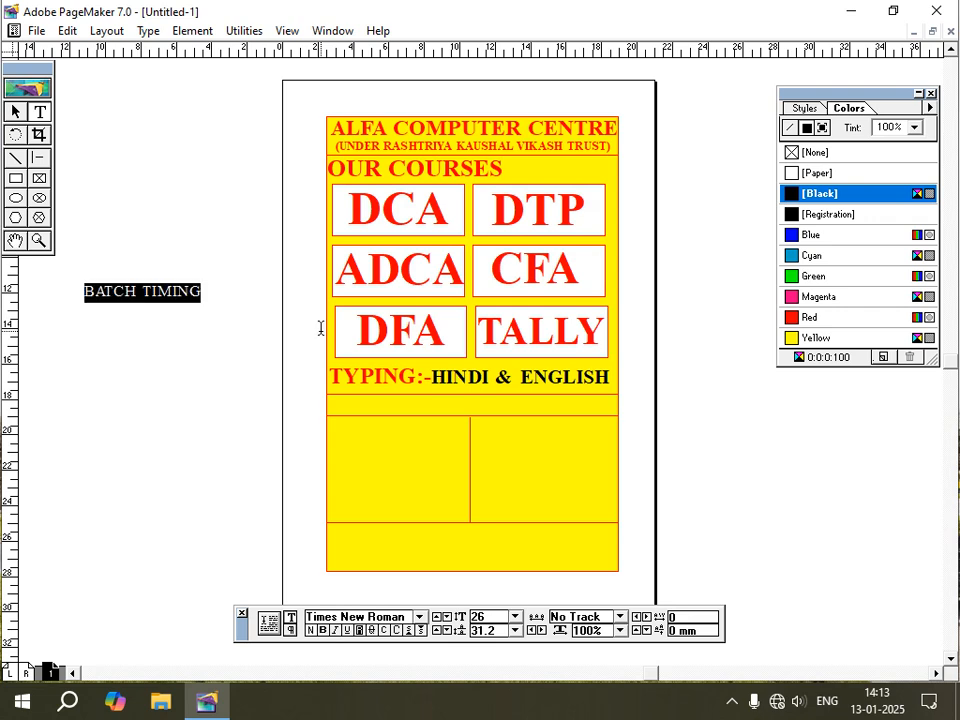
click(323, 630)
click(810, 317)
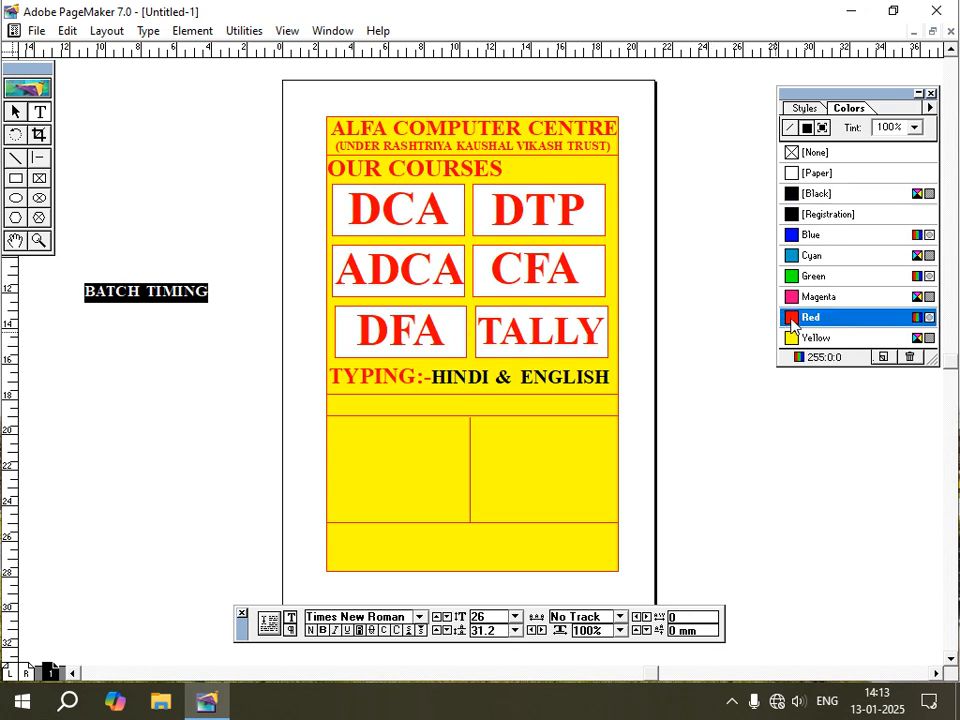
- Move the "BATCH TIMING" text into the middle of the narrow strip below the "TYPING:-" line
click(15, 112)
click(150, 292)
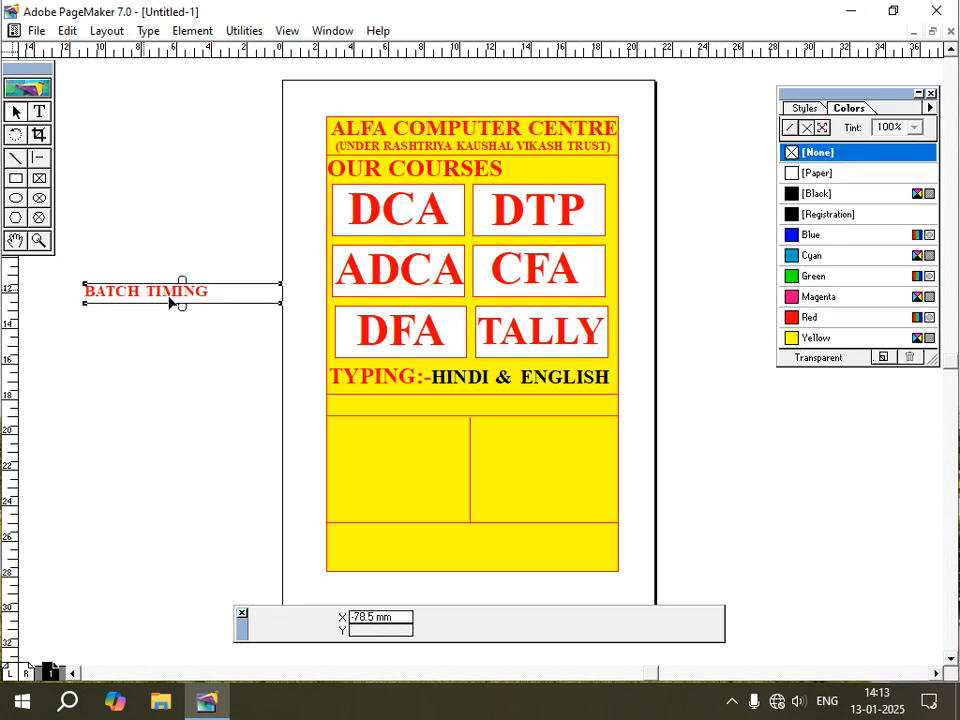
drag(155, 302, 480, 406)
key(Down)
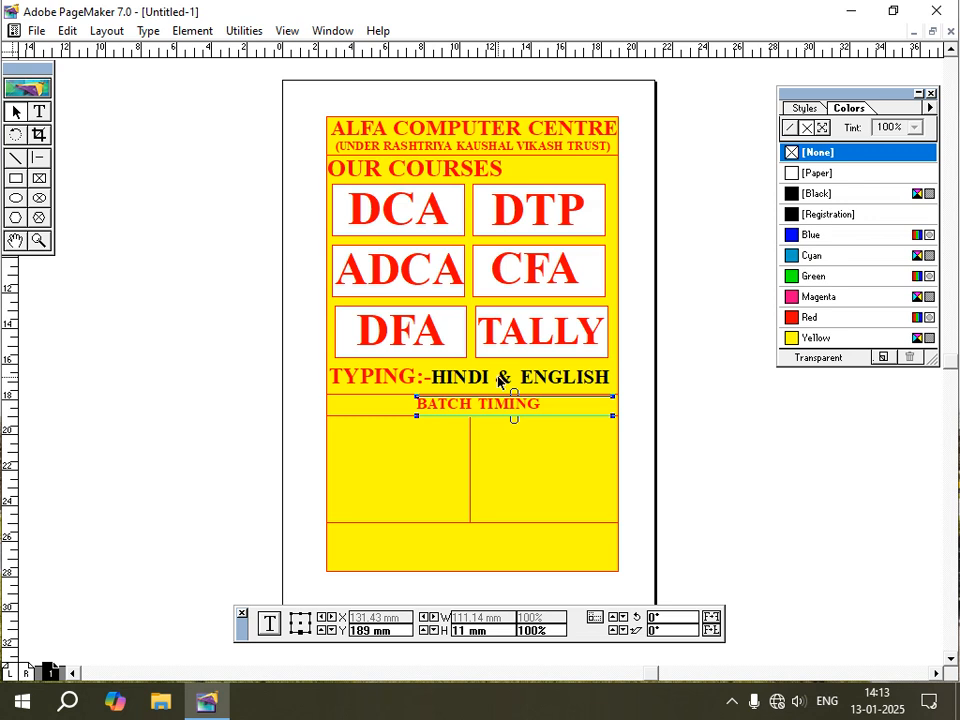
key(Down)
key(Left)
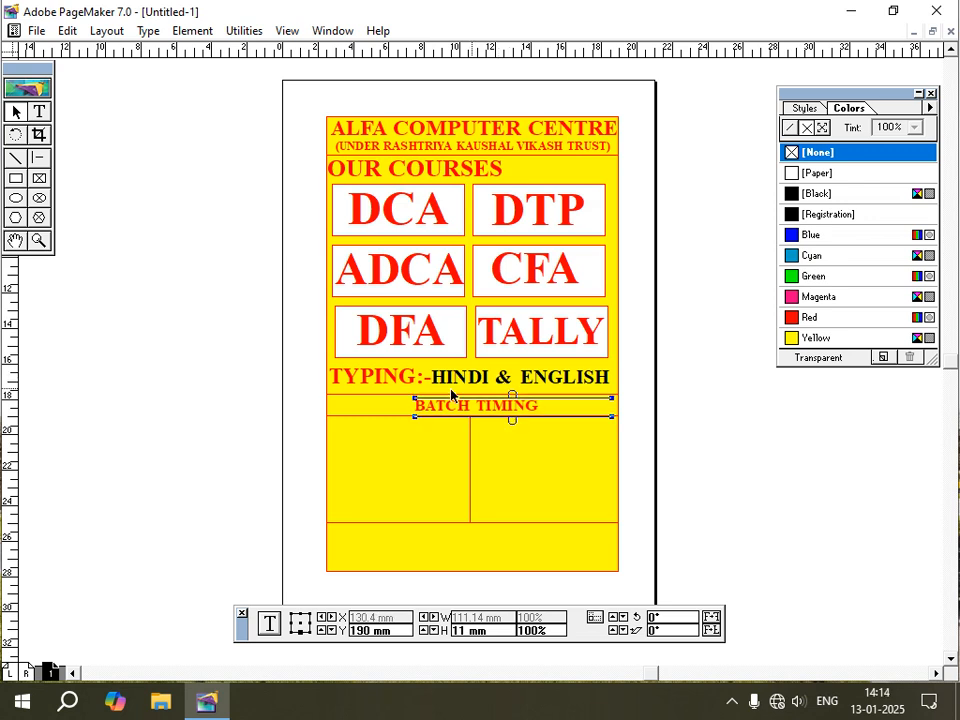
- Duplicate the "BATCH TIMING" text into the upper part of the left cell below it
click(39, 112)
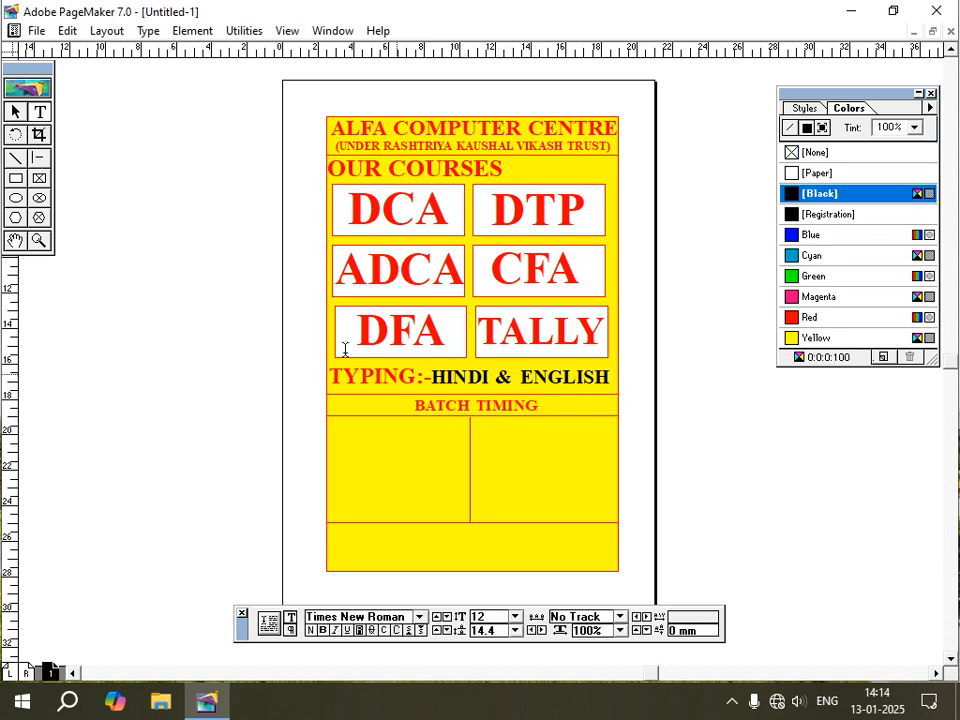
click(15, 111)
click(431, 409)
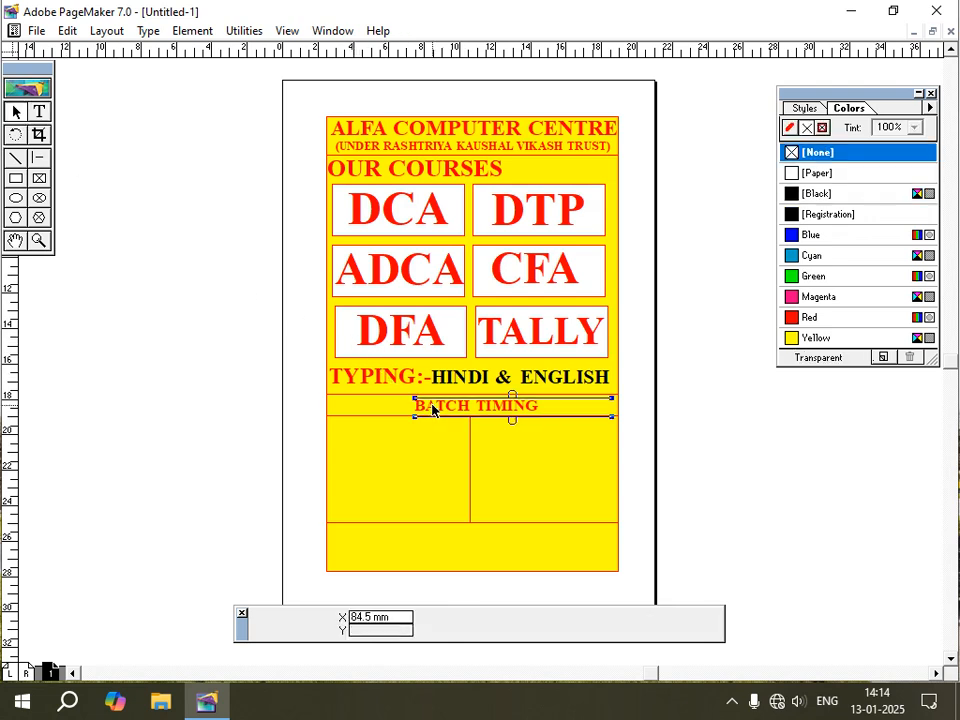
drag(437, 409, 369, 431)
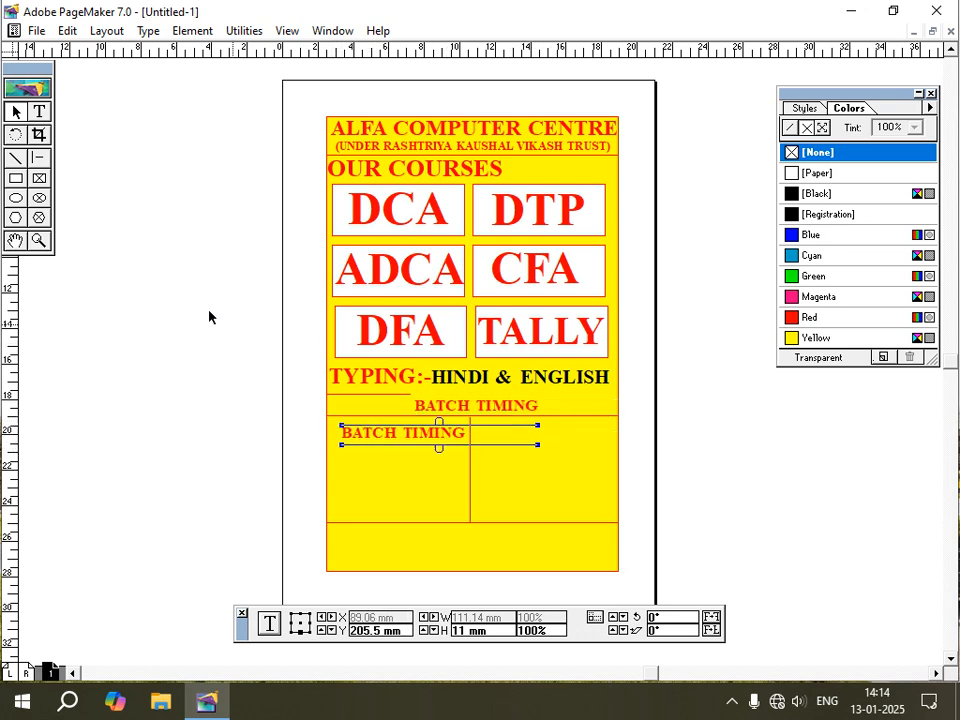
- Change the copied "BATCH TIMING" text in the left cell to "MORNING"
click(40, 112)
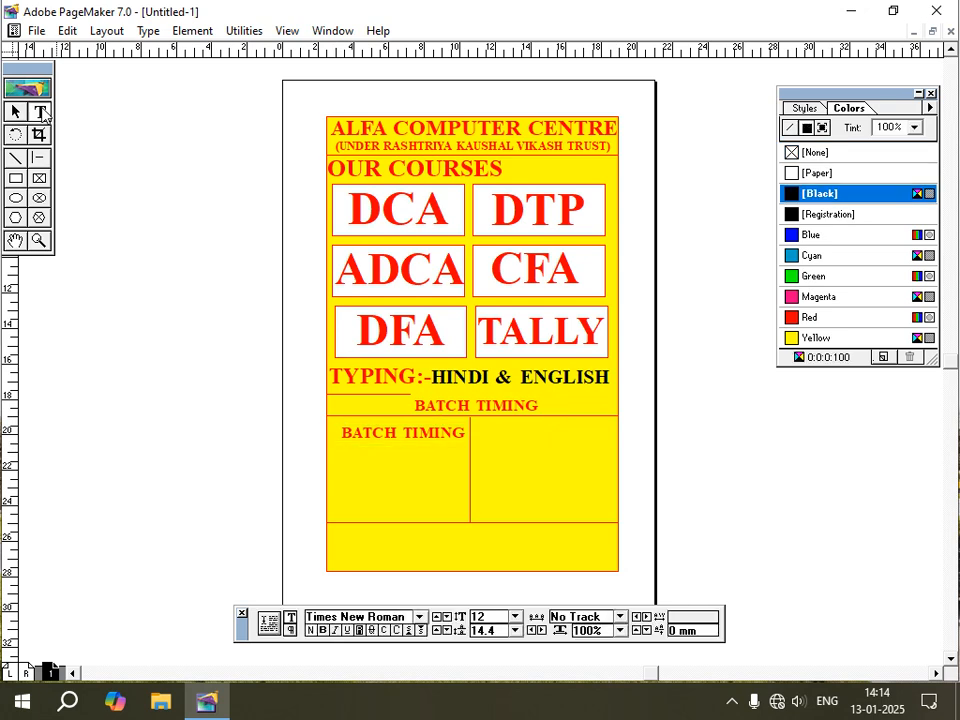
click(434, 432)
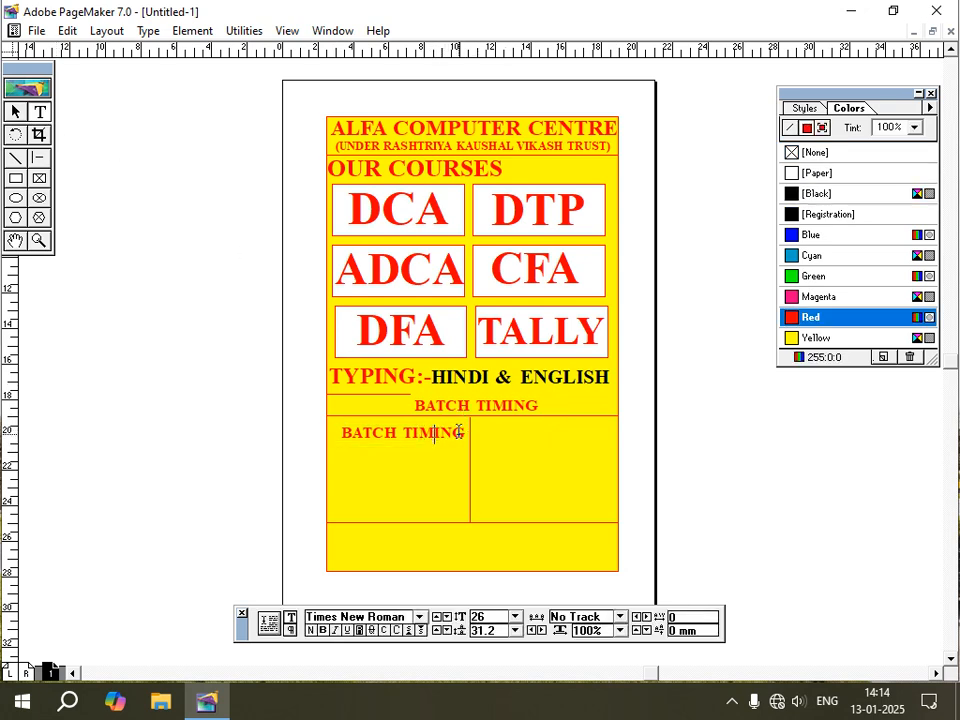
key(BackSpace)
key(BackSpace)
key(BackSpace)
key(BackSpace)
key(BackSpace)
key(BackSpace)
key(BackSpace)
key(BackSpace)
key(BackSpace)
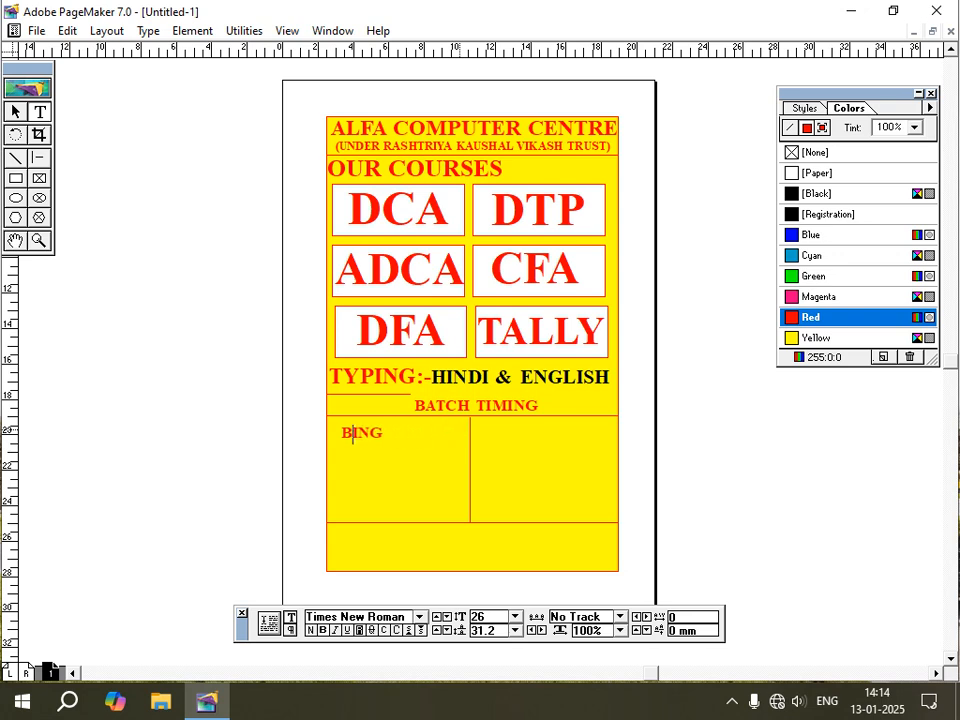
key(BackSpace)
text(MORN)
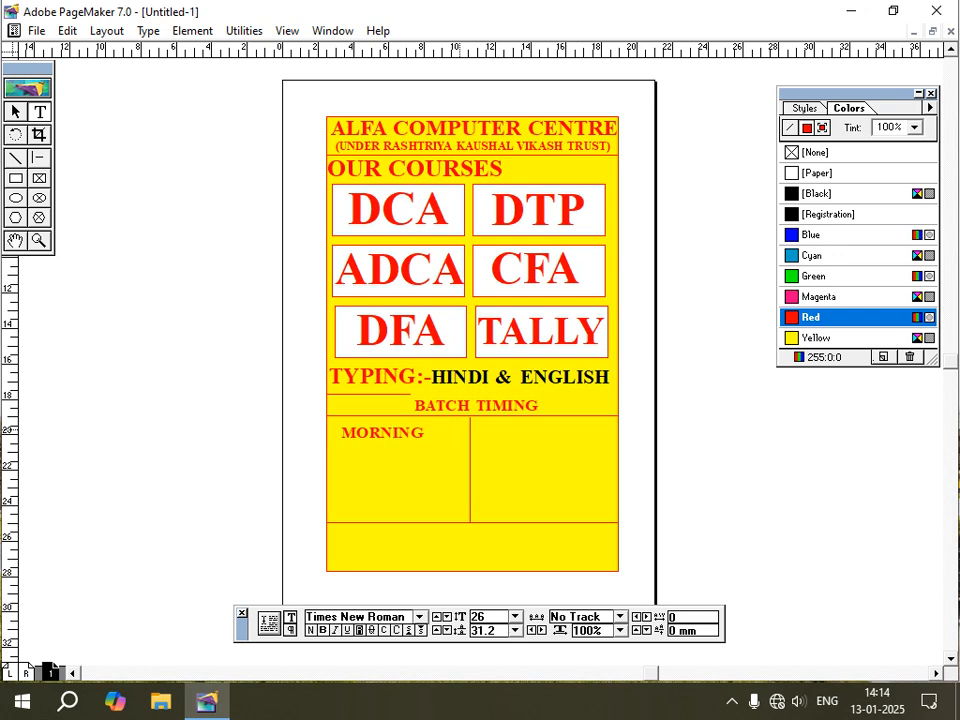
- Nudge the "MORNING" text about 4 mm up and 4 mm to the right within its cell
click(16, 111)
click(401, 437)
key(Up)
key(Up)
key(Up)
key(Up)
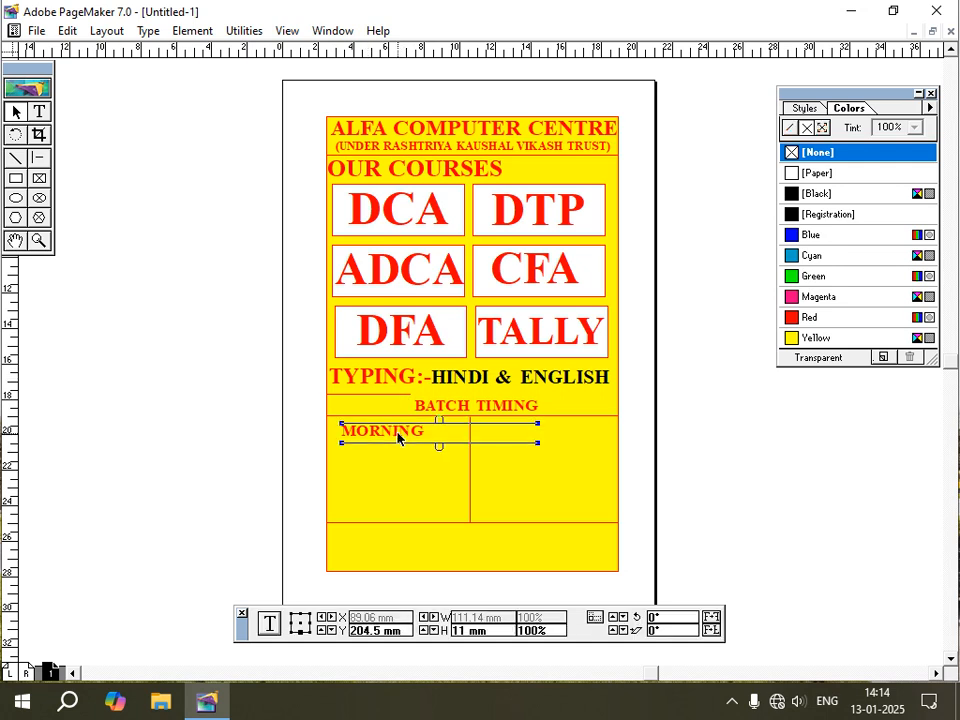
key(Right)
key(Right)
key(Right)
key(Right)
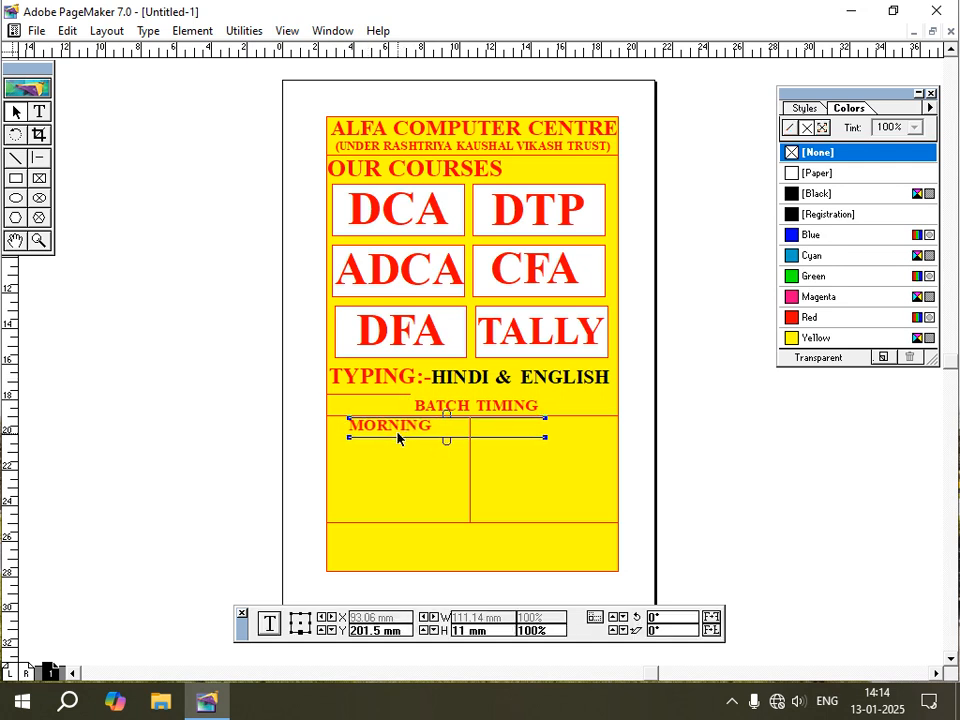
- Duplicate the "MORNING" text into the right cell and change the copy to "EVENING"
drag(396, 433, 553, 432)
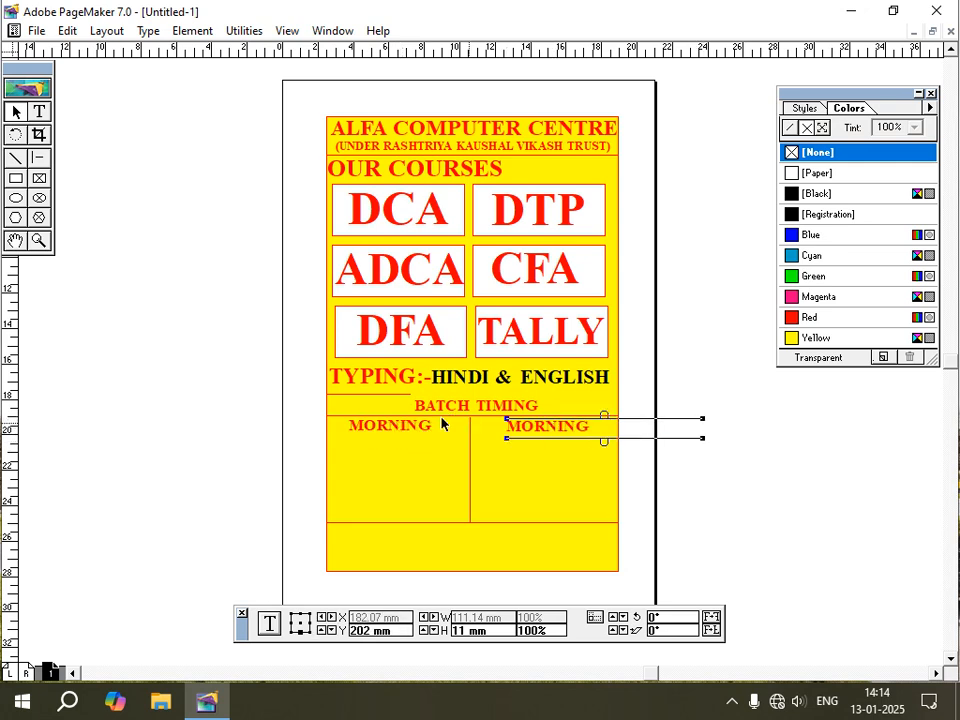
click(39, 111)
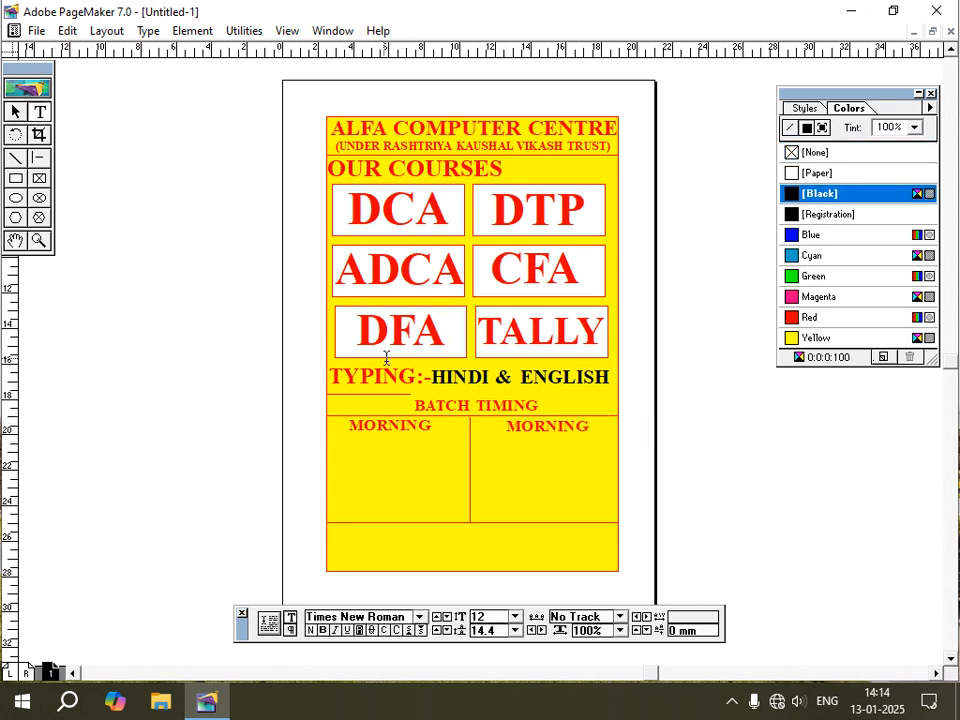
click(547, 427)
key(BackSpace)
key(BackSpace)
key(BackSpace)
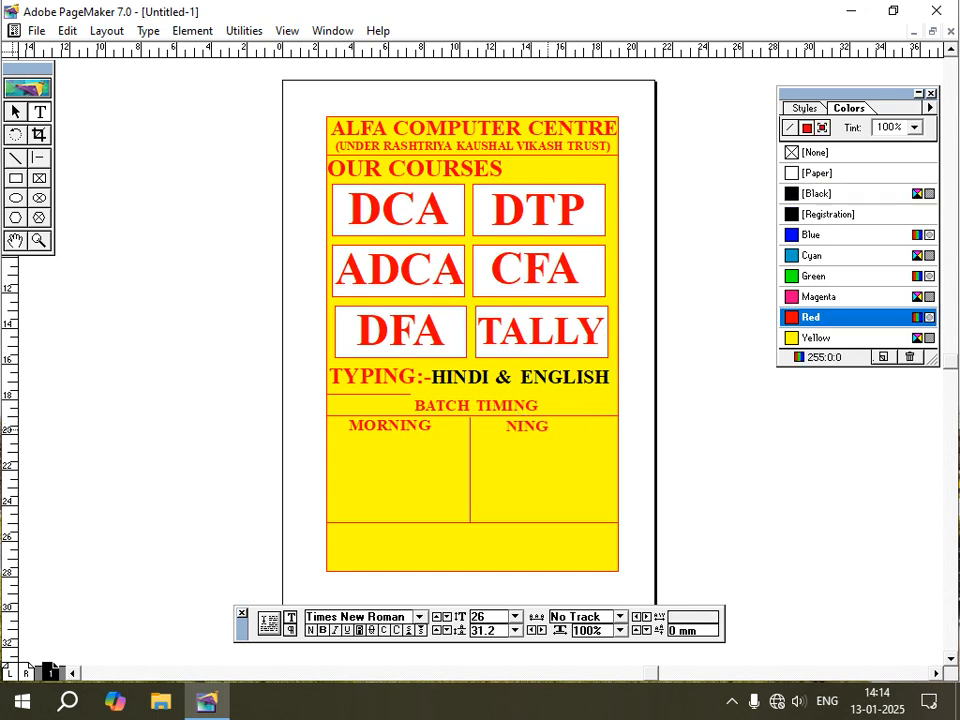
text(EVBE)
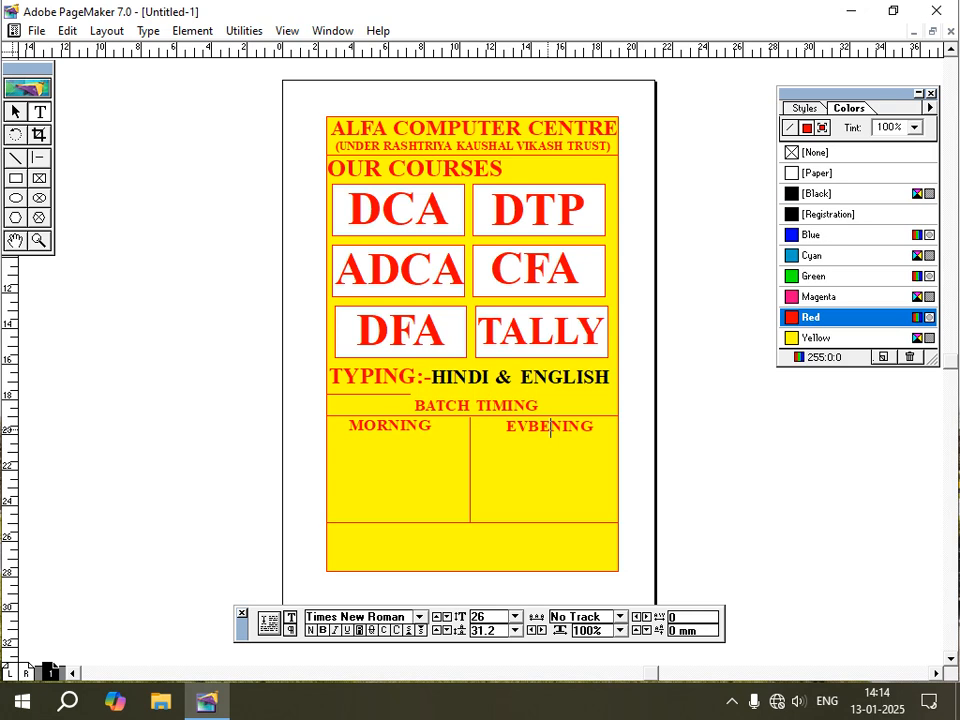
key(BackSpace)
key(BackSpace)
text(E)
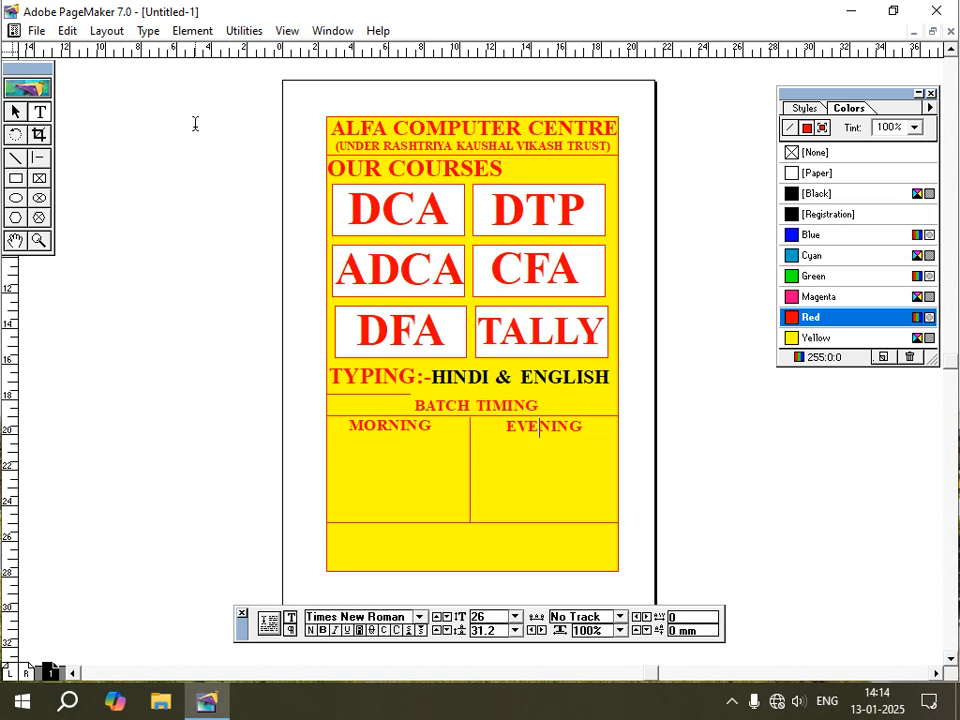
- Nudge the "EVENING" text about 1 mm up and 1 mm right to line it up with "MORNING"
click(15, 111)
click(530, 432)
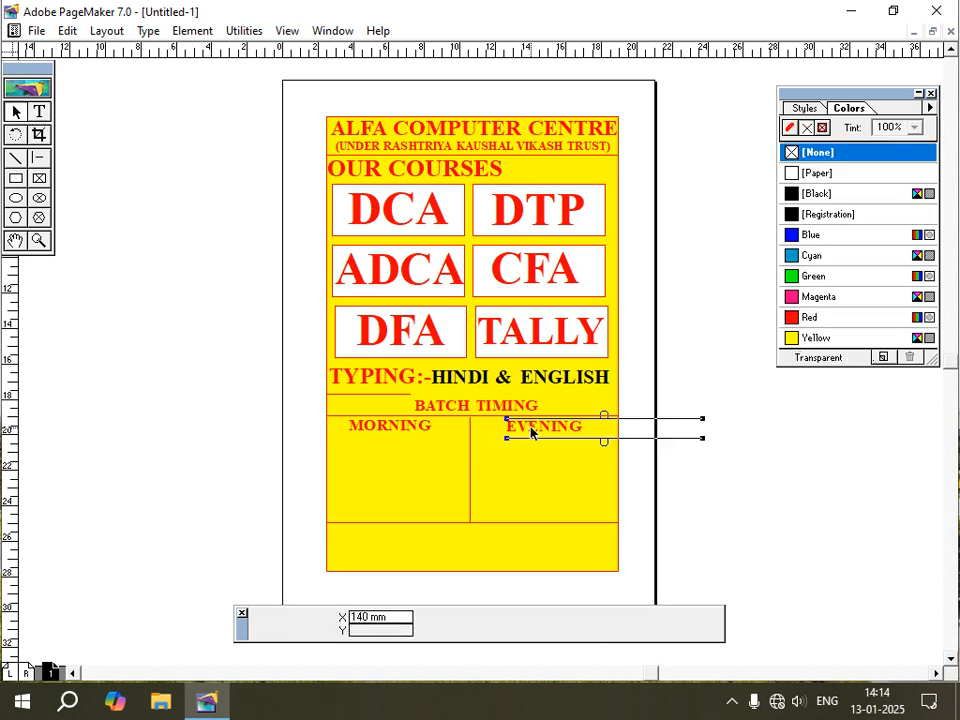
key(Up)
key(Up)
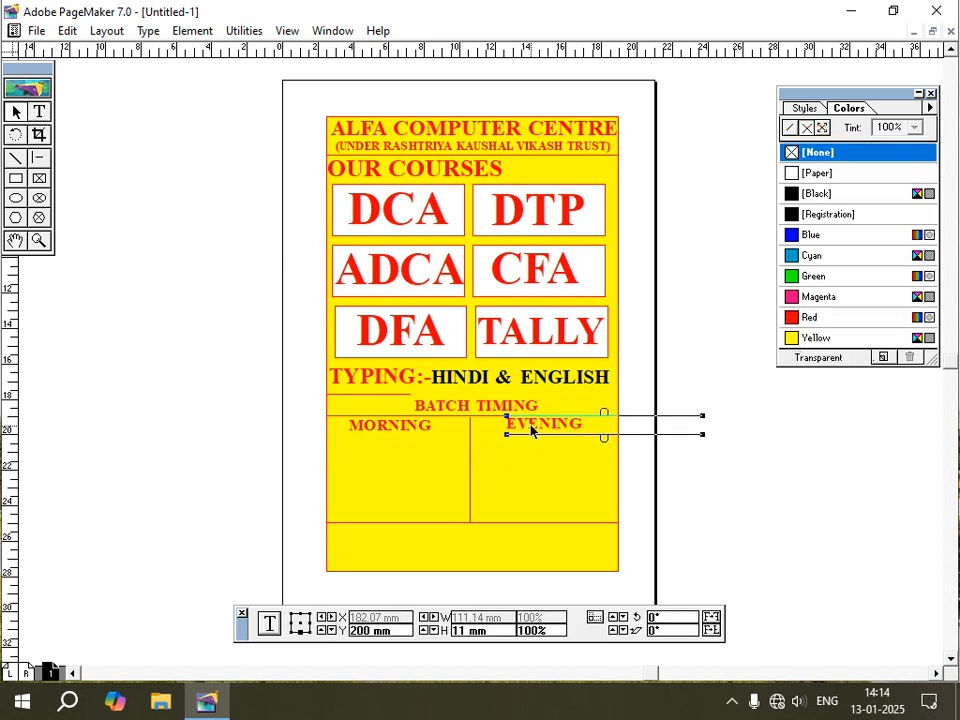
key(Right)
key(Down)
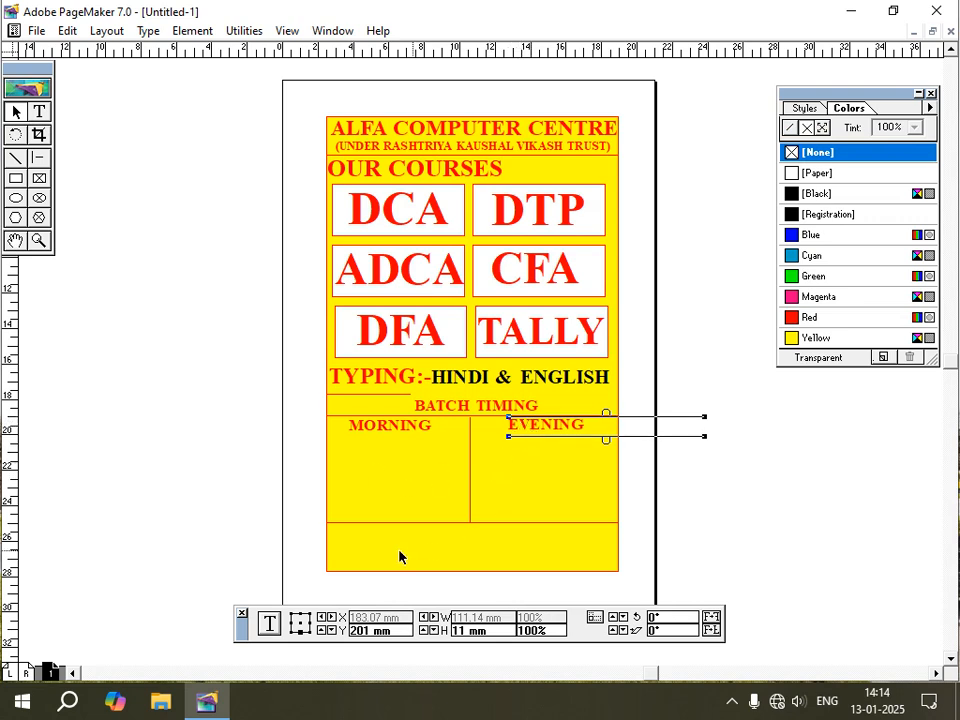
- Create the text "Add:" on the pasteboard at 24 pt in bold
click(40, 111)
click(83, 296)
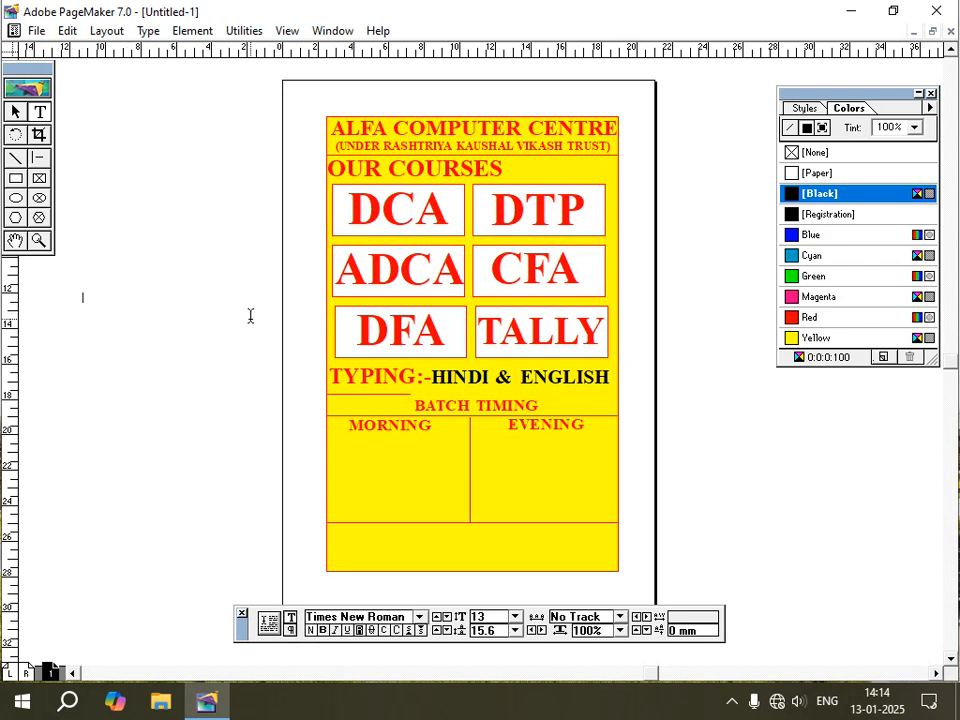
text(Add:)
key(ctrl+a)
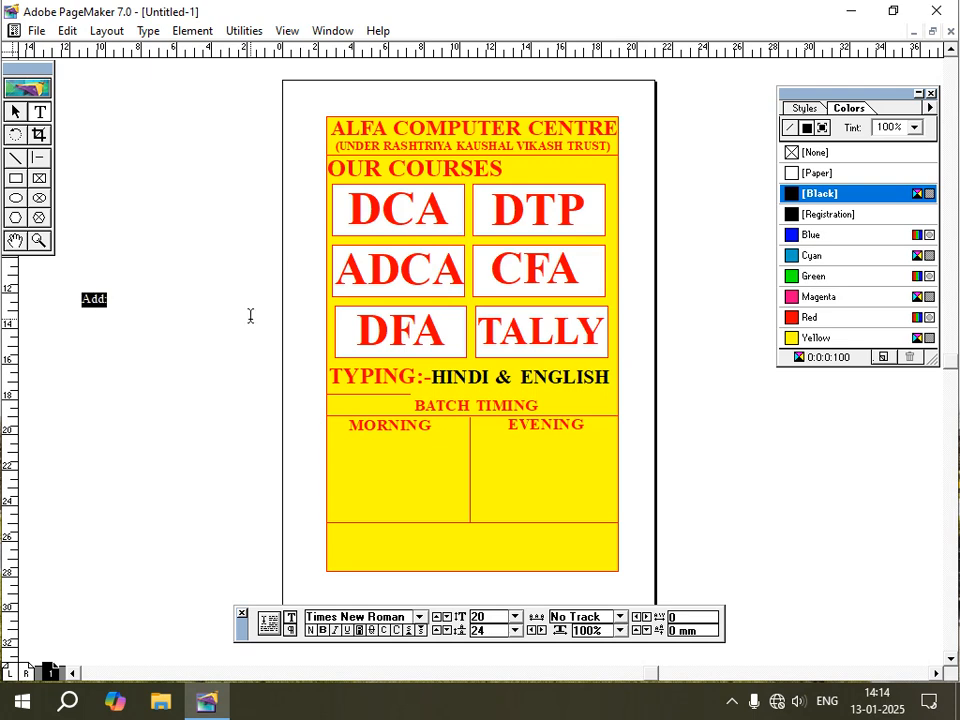
key(ctrl+alt+shift+period)
key(ctrl+alt+shift+period)
key(ctrl+alt+shift+period)
key(ctrl+alt+shift+period)
key(ctrl+shift+b)
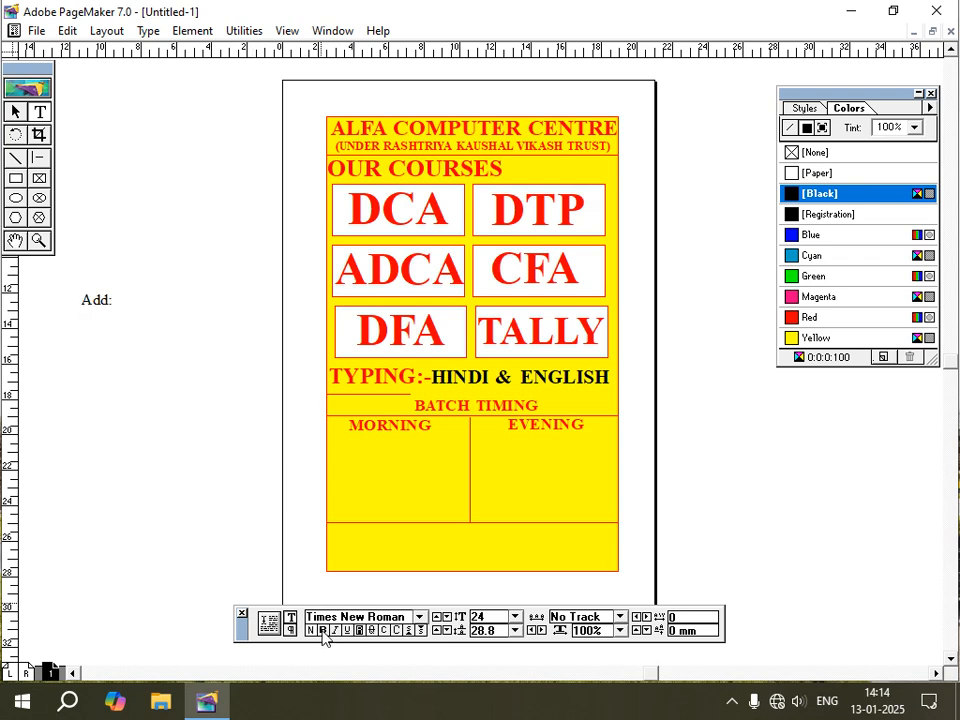
- Move the "Add:" text into the upper-left corner of the poster's lowest yellow box
click(15, 110)
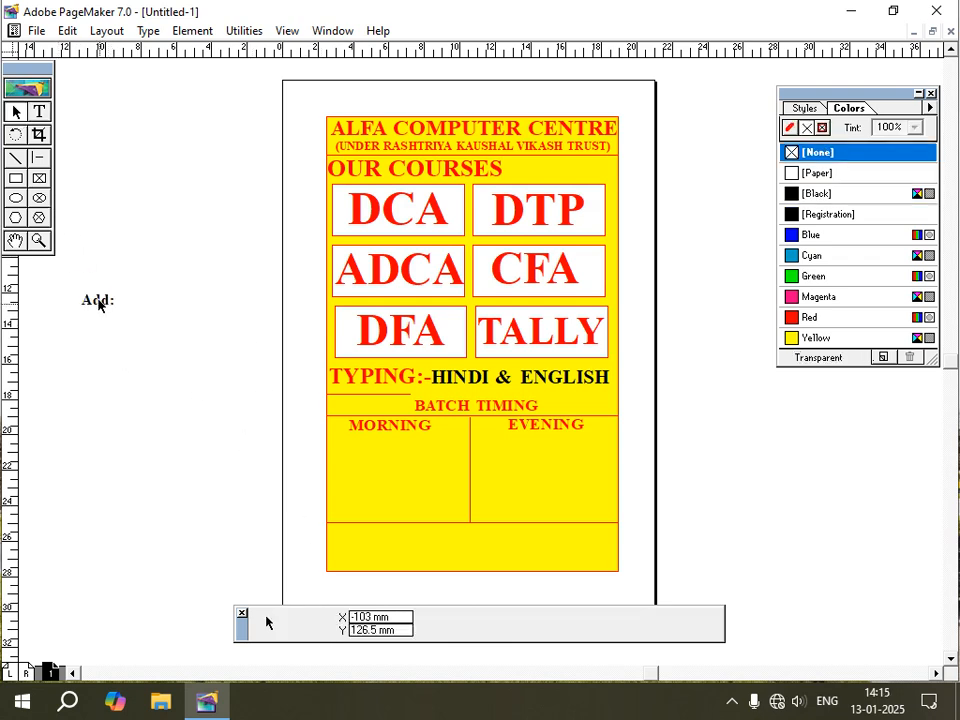
drag(103, 301, 337, 530)
click(679, 495)
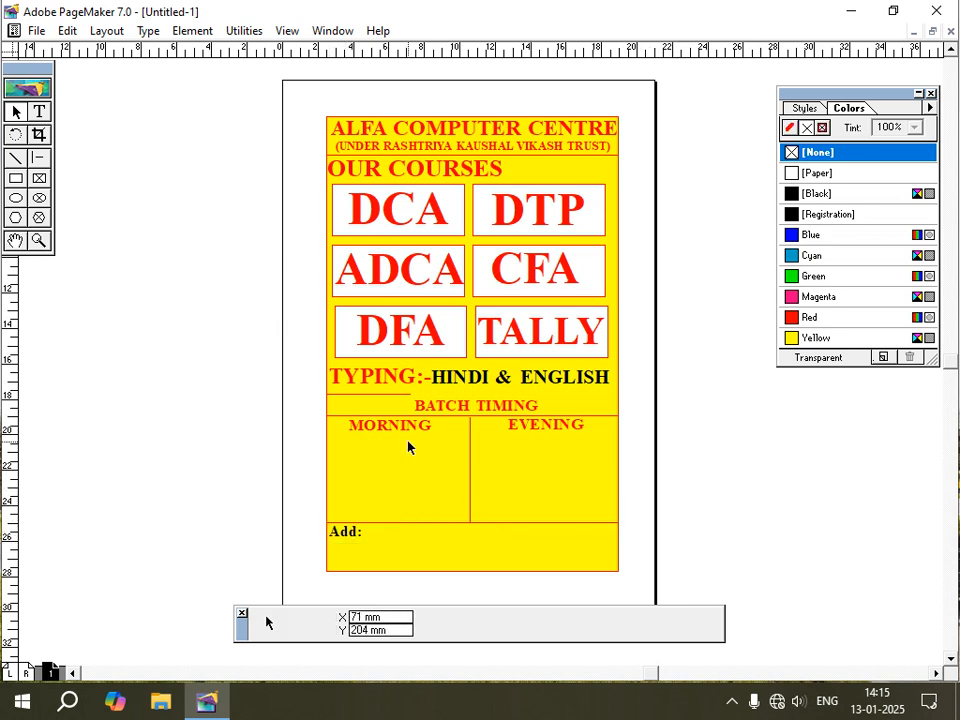